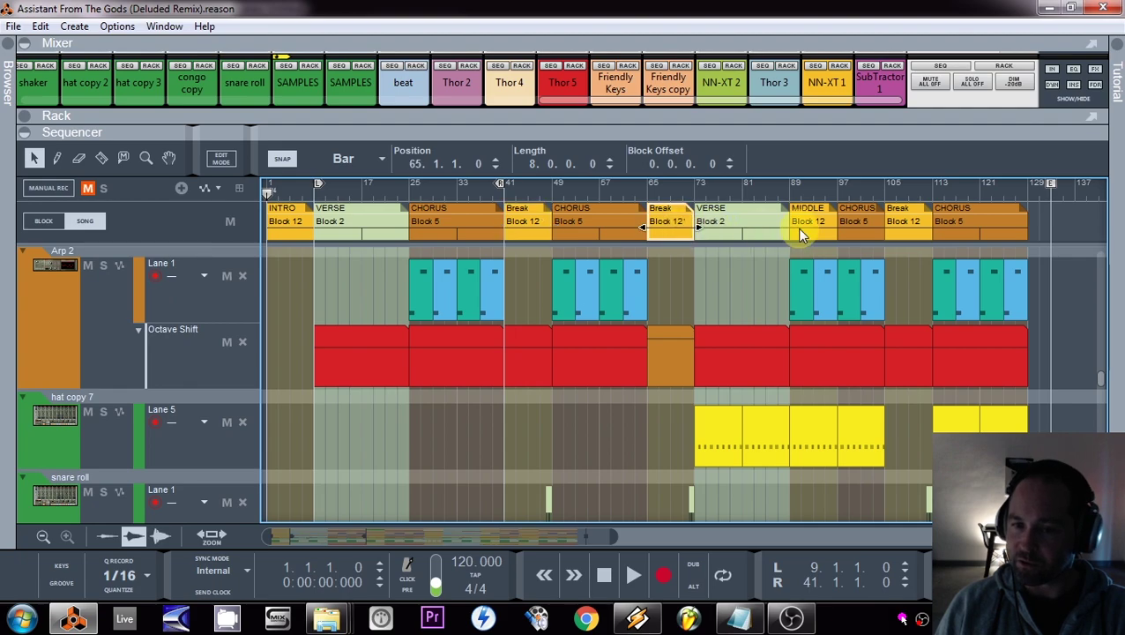
- Inspect the middle section, the last break and the second verse blocks in the song arrangement
click(820, 229)
click(914, 229)
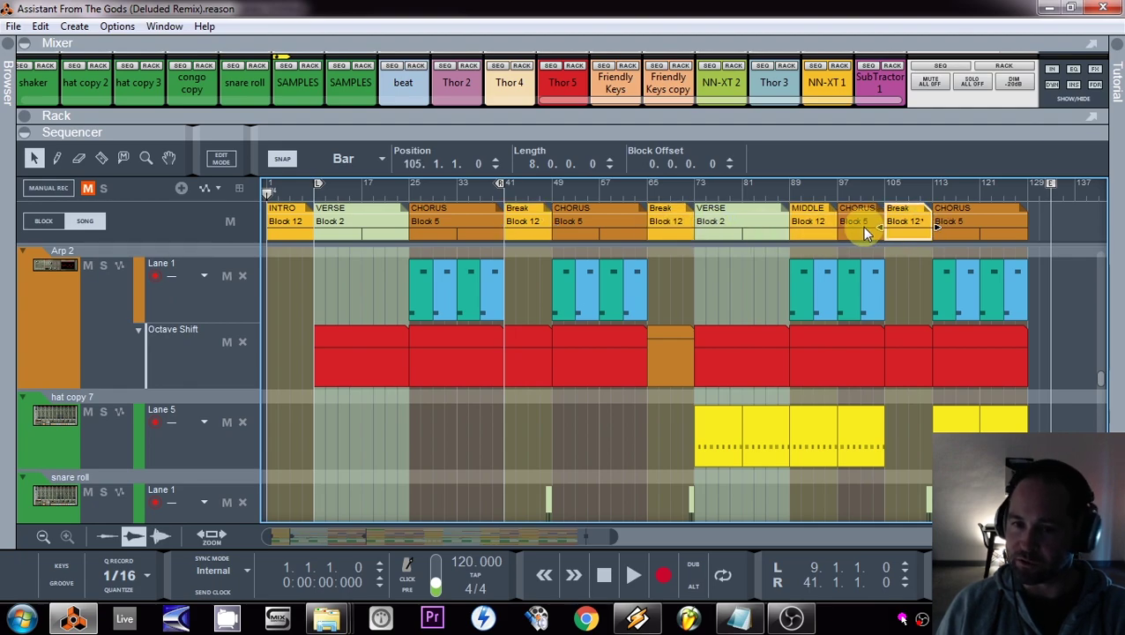
click(738, 224)
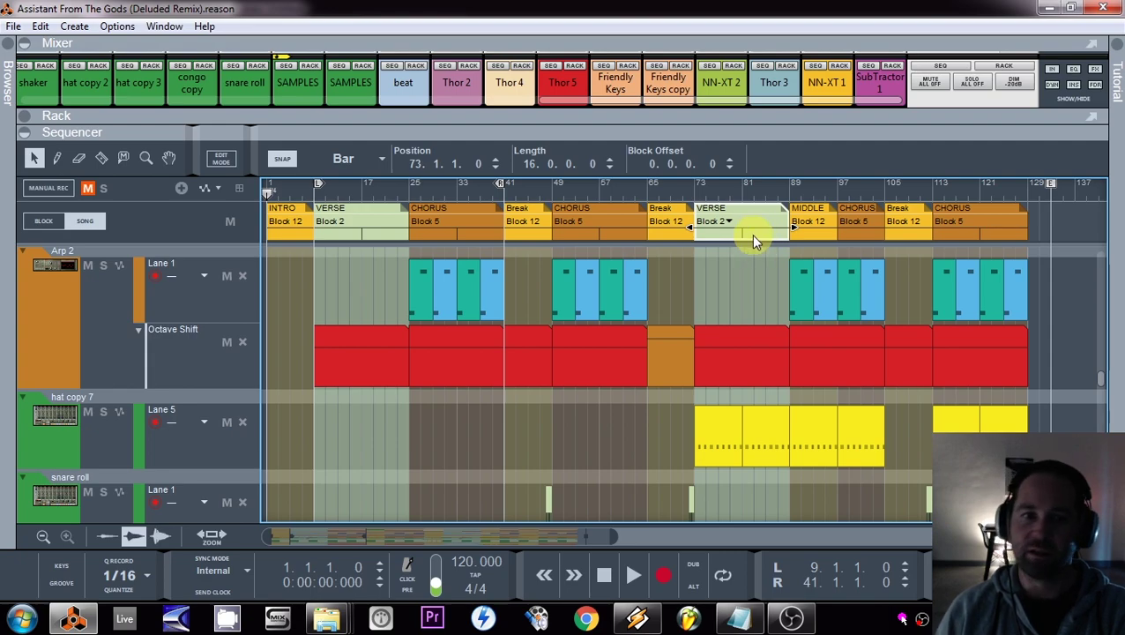
- Play the song from the start with the mixer expanded to show the faders from KICK to Audio Track 3
key(space)
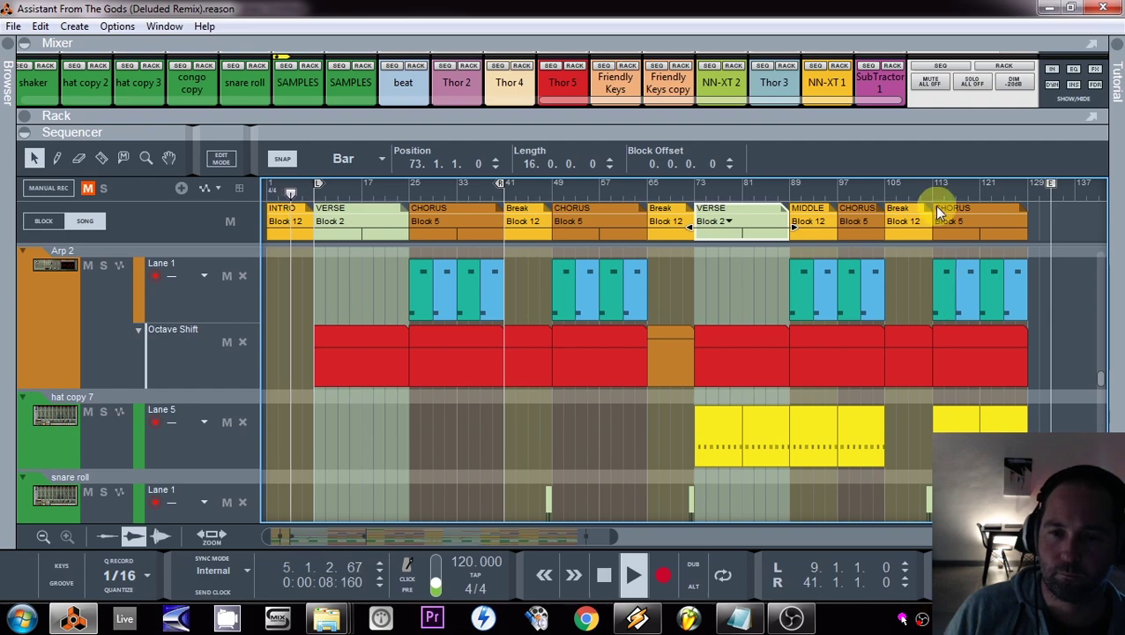
drag(1030, 116, 1031, 364)
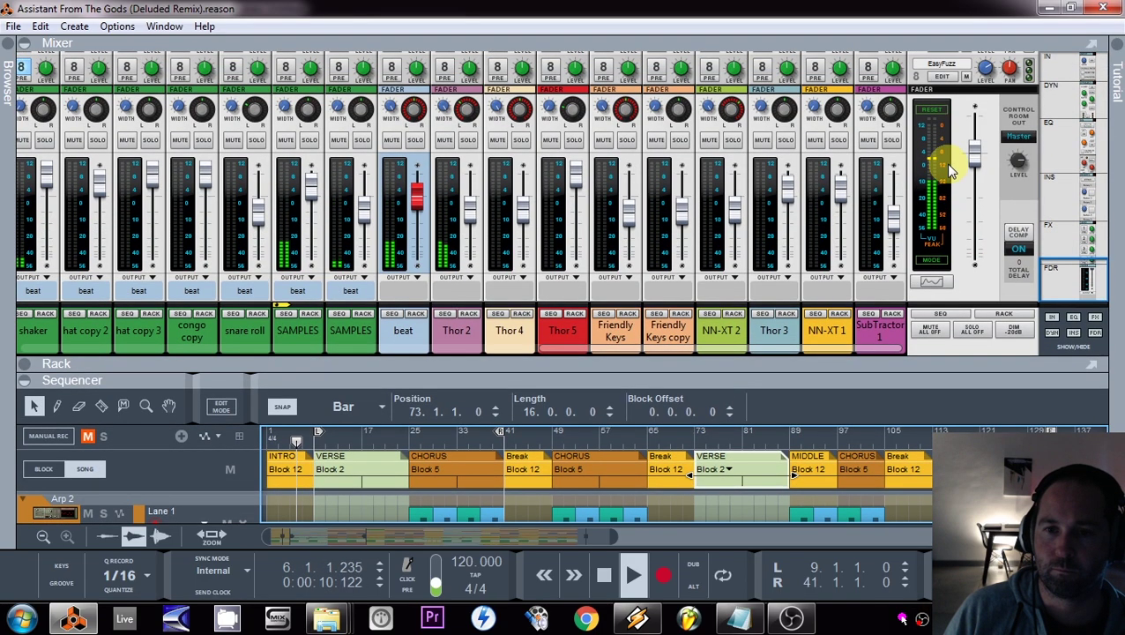
drag(527, 374, 556, 281)
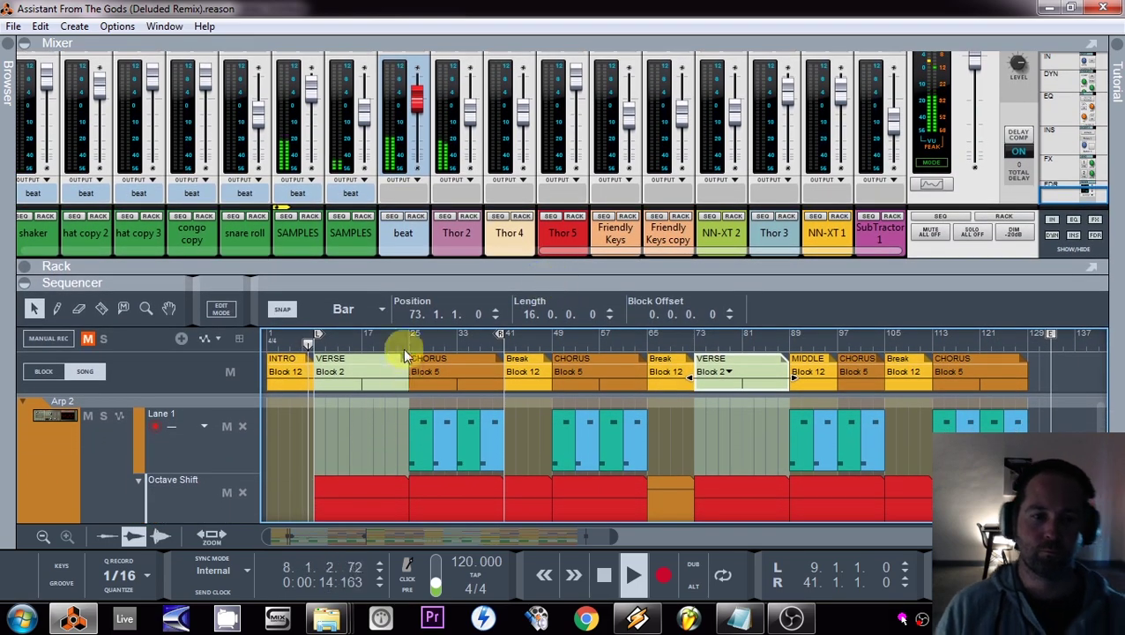
mouse_move(414, 276)
mouse_down()
mouse_move(422, 251)
mouse_move(419, 291)
mouse_move(423, 273)
mouse_up()
scroll(420, 393, down, 2)
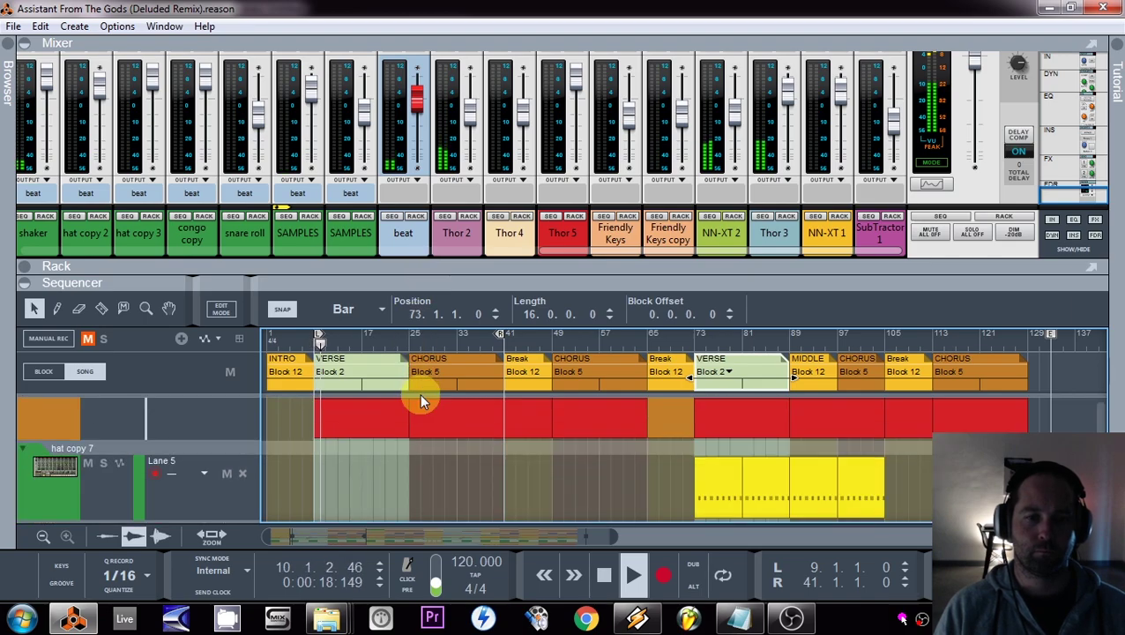
drag(637, 248, 7, 256)
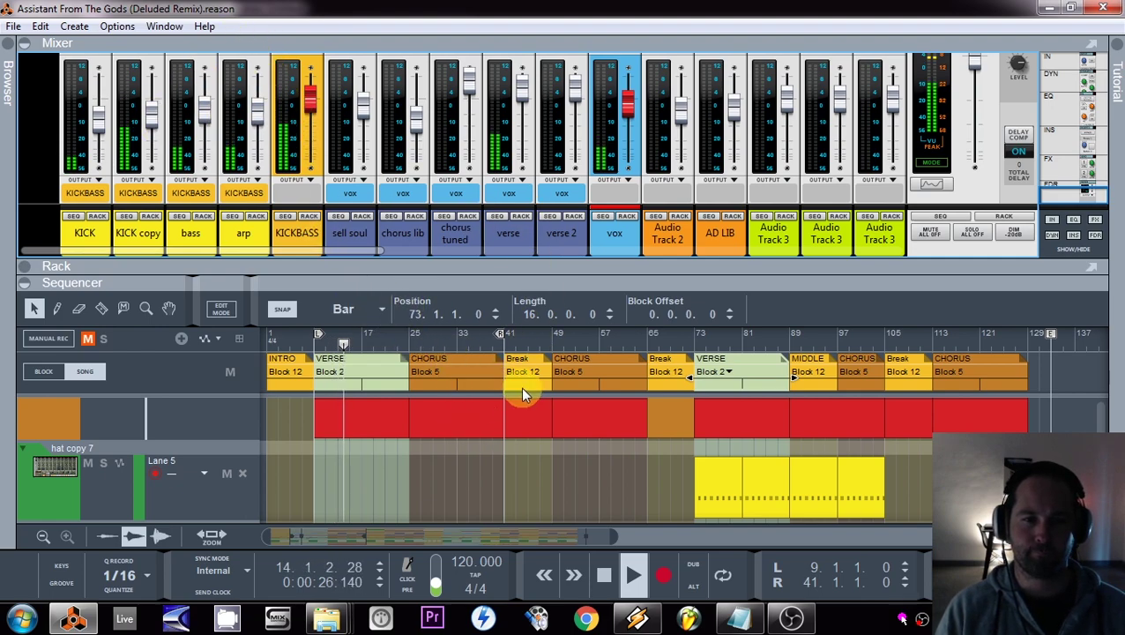
- Examine all sequencer tracks from snare roll down to chorus lib while the song plays
scroll(522, 388, down, 1)
scroll(582, 414, down, 1)
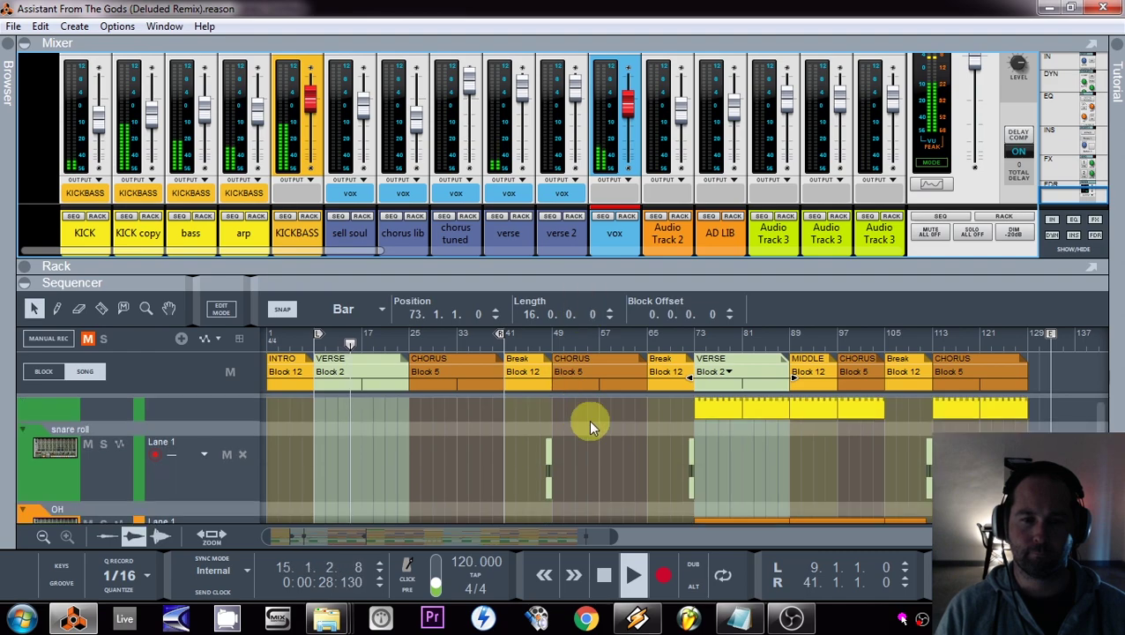
scroll(612, 437, down, 1)
scroll(612, 437, down, 3)
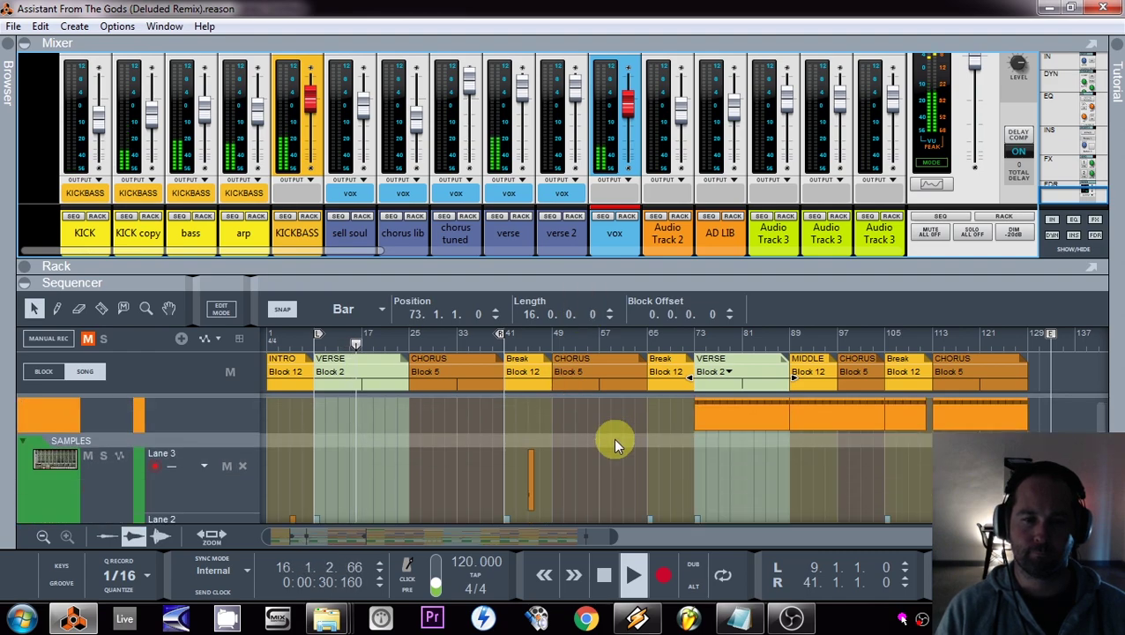
scroll(612, 437, down, 2)
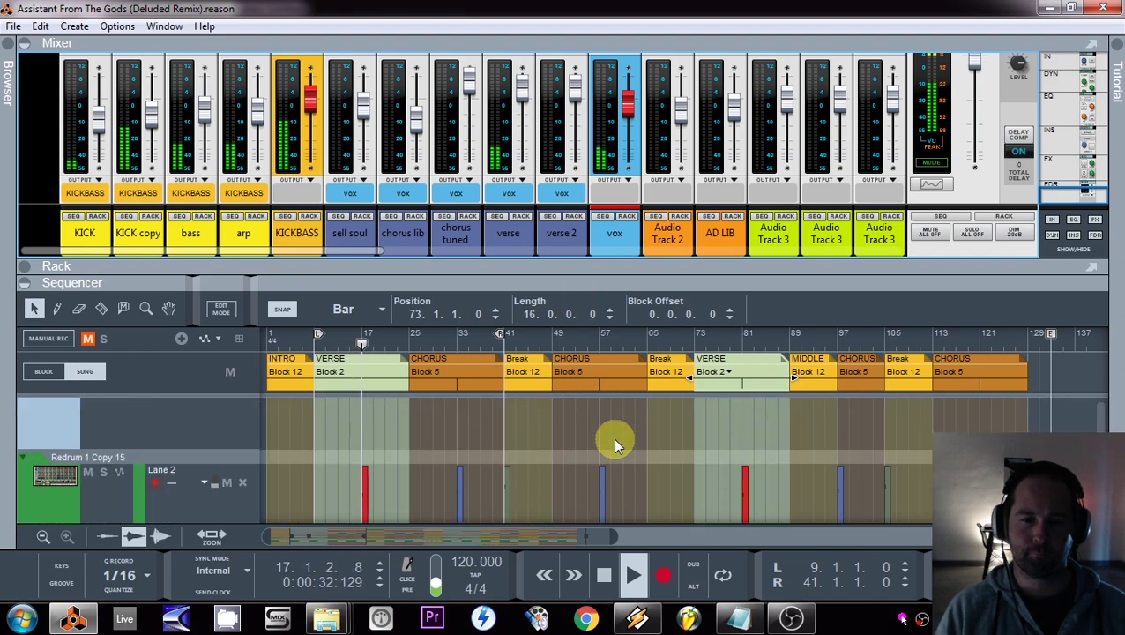
scroll(646, 452, down, 1)
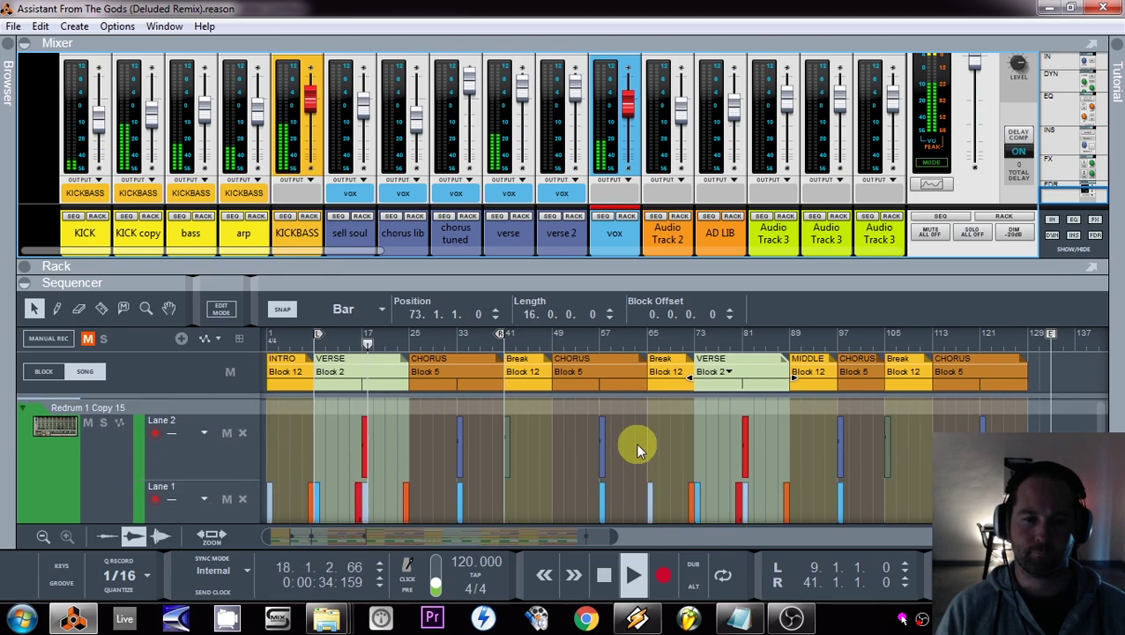
scroll(637, 447, down, 1)
scroll(631, 439, down, 1)
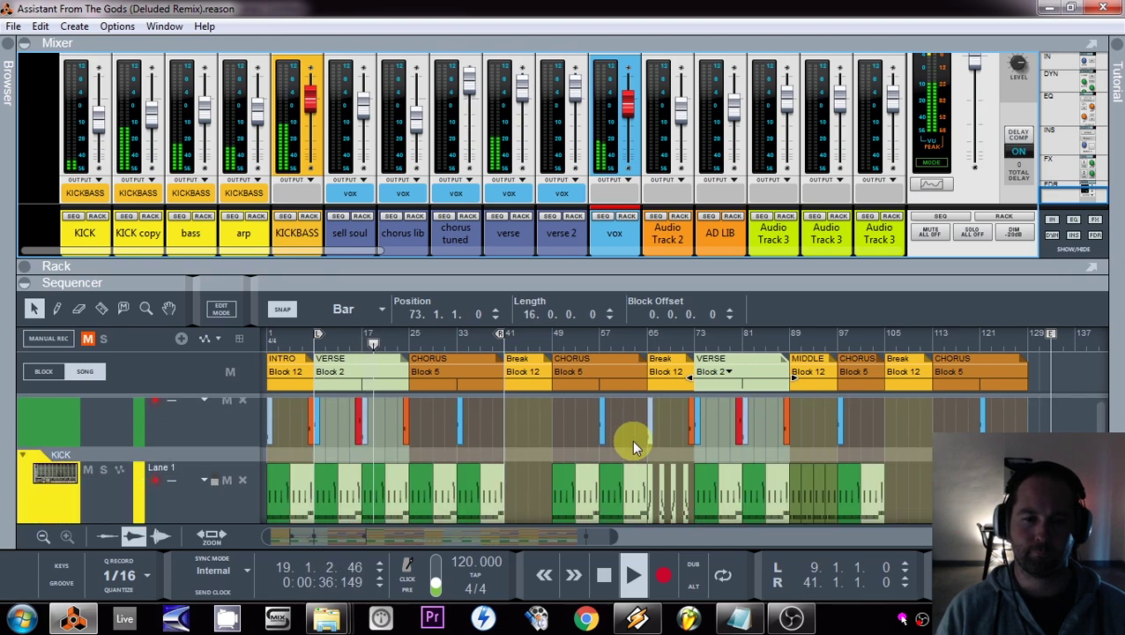
scroll(631, 439, down, 1)
scroll(631, 445, down, 1)
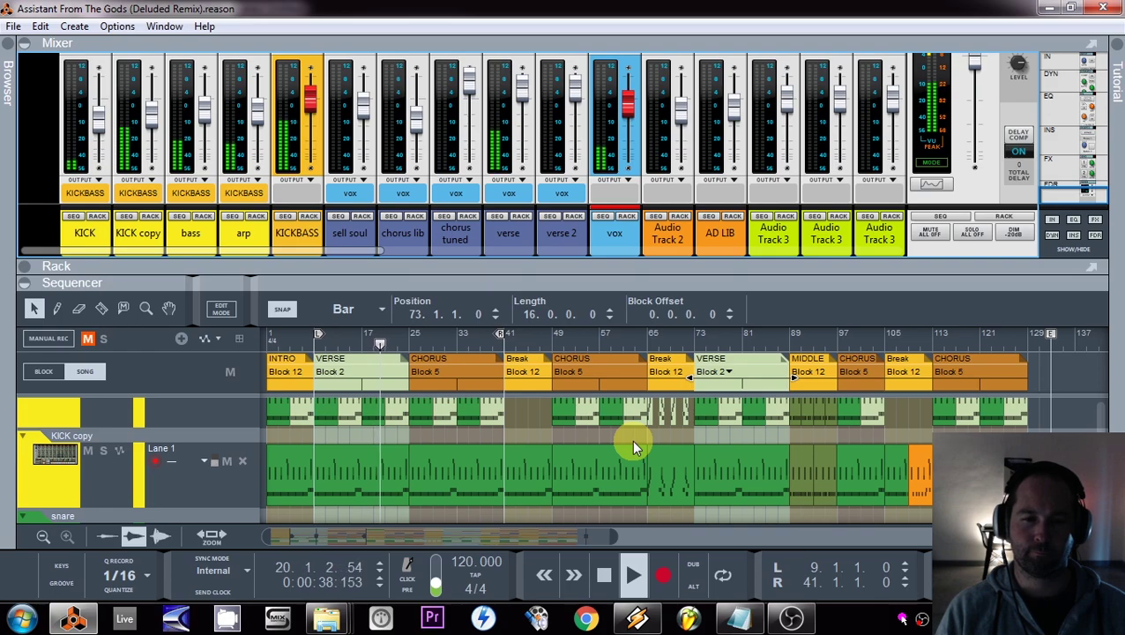
scroll(632, 445, down, 1)
scroll(631, 445, down, 3)
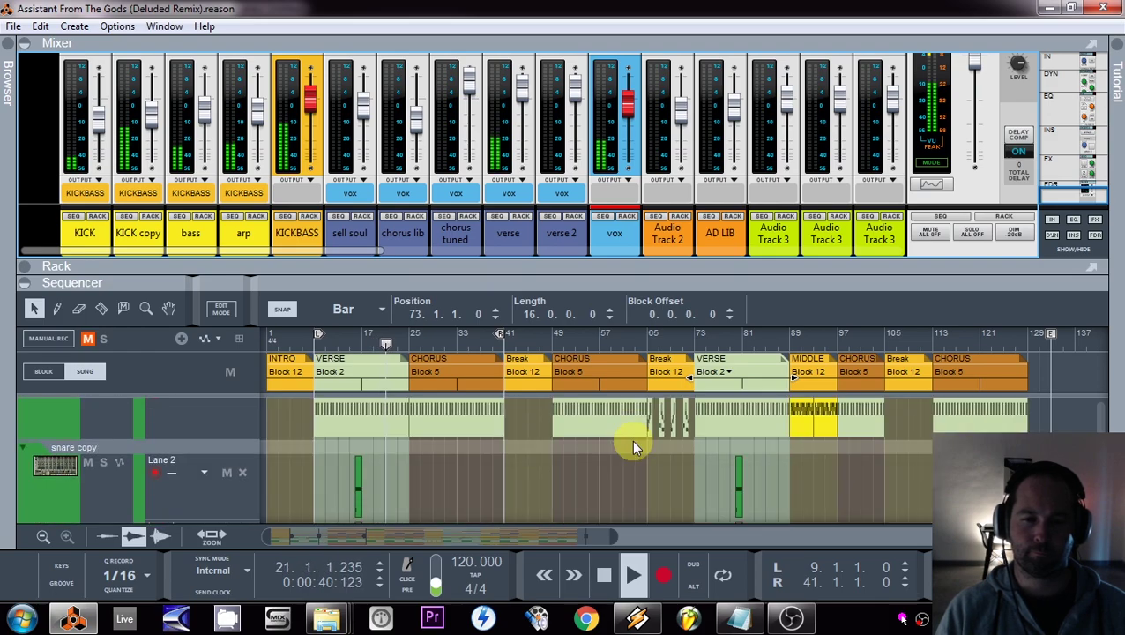
scroll(631, 439, down, 4)
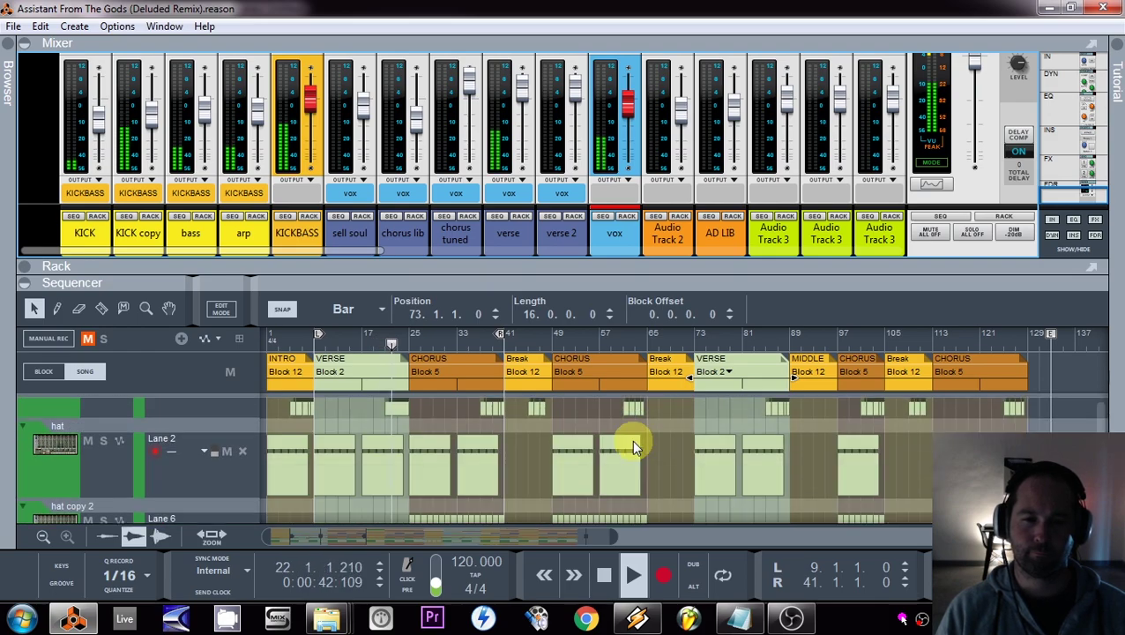
scroll(631, 439, down, 1)
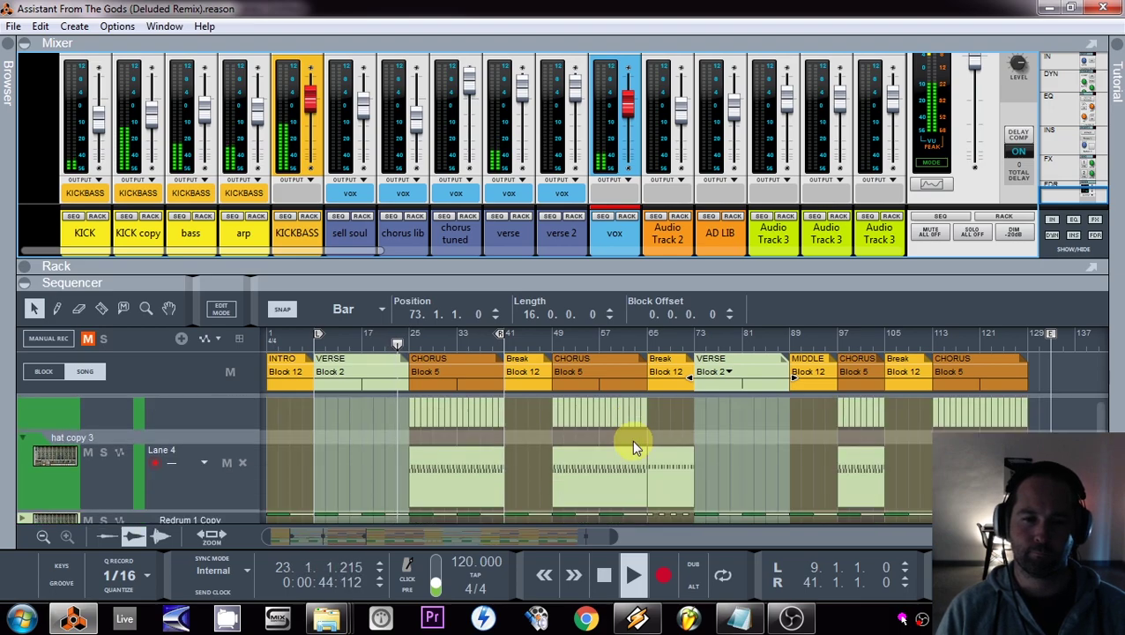
scroll(631, 439, down, 2)
scroll(631, 445, down, 3)
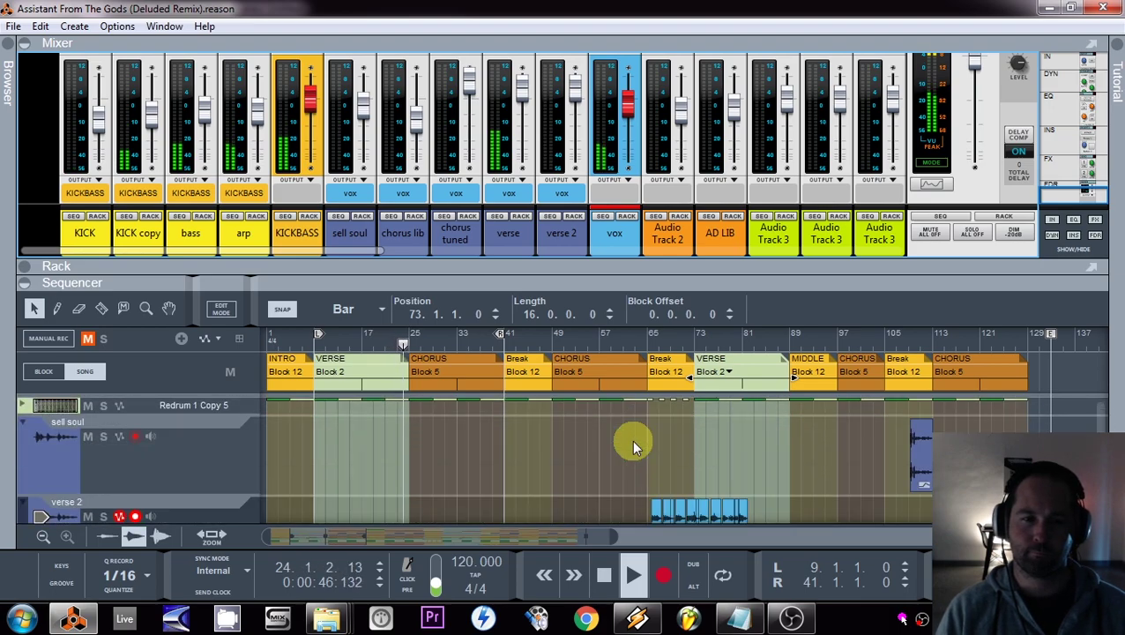
scroll(631, 445, down, 4)
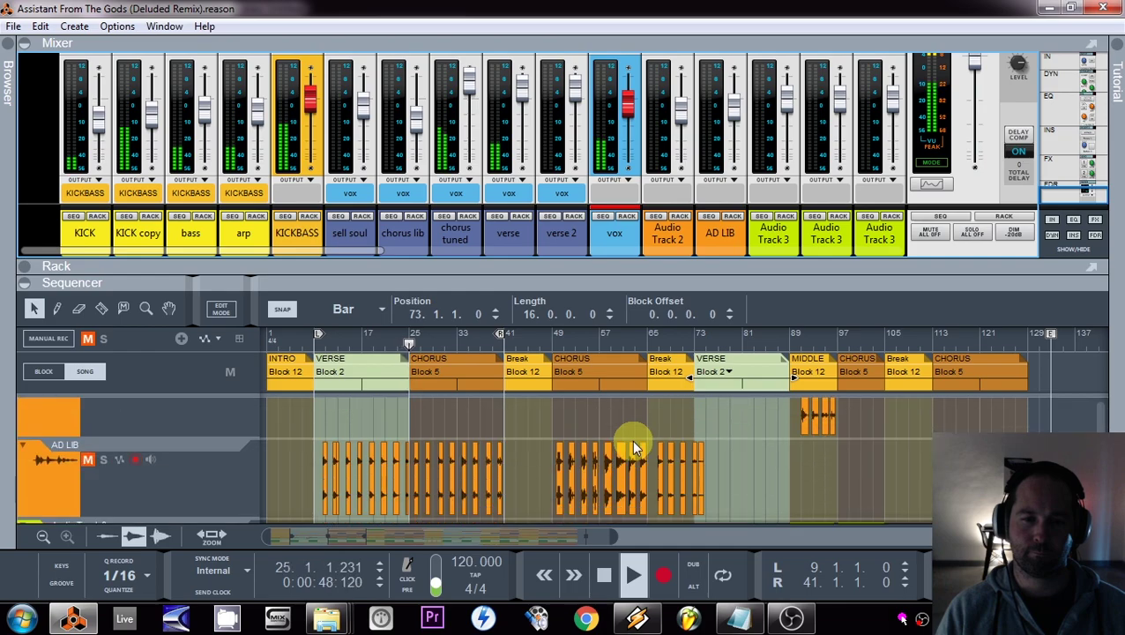
scroll(631, 439, down, 5)
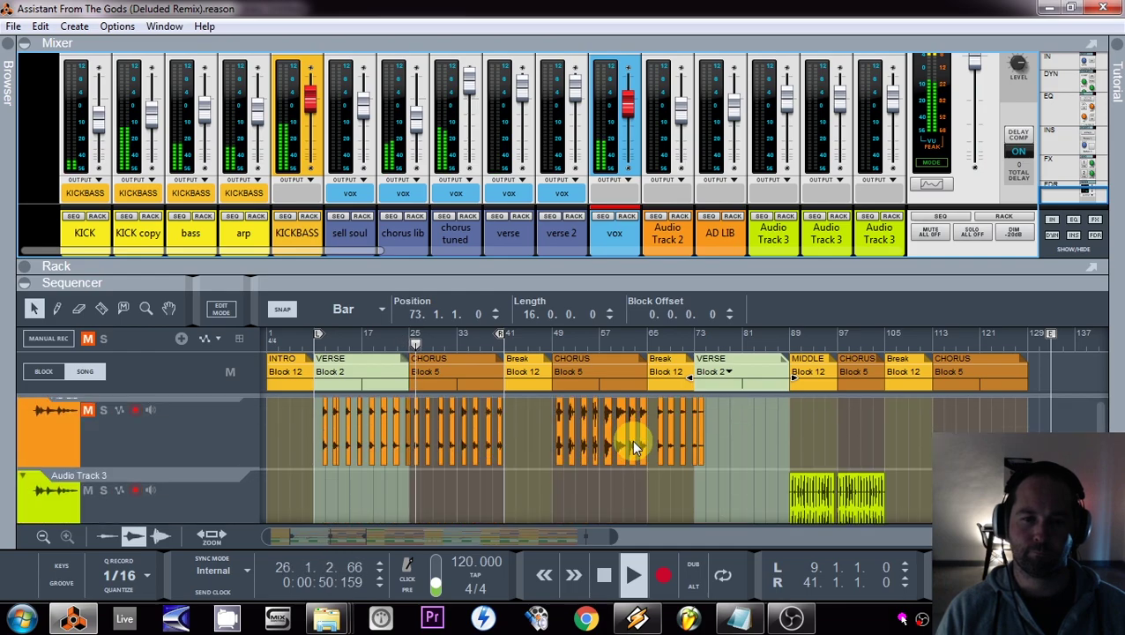
scroll(631, 439, down, 2)
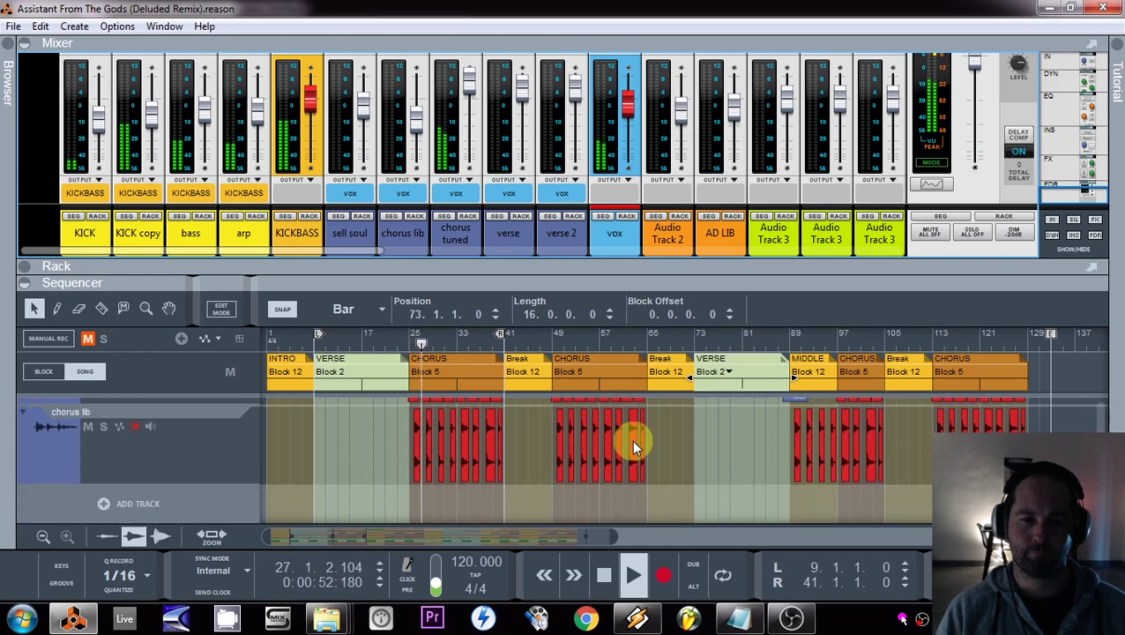
- Check the mixer channels from shaker to SubTractor 1 during the chorus, and collapse the mixer to enlarge the sequencer
scroll(631, 439, up, 3)
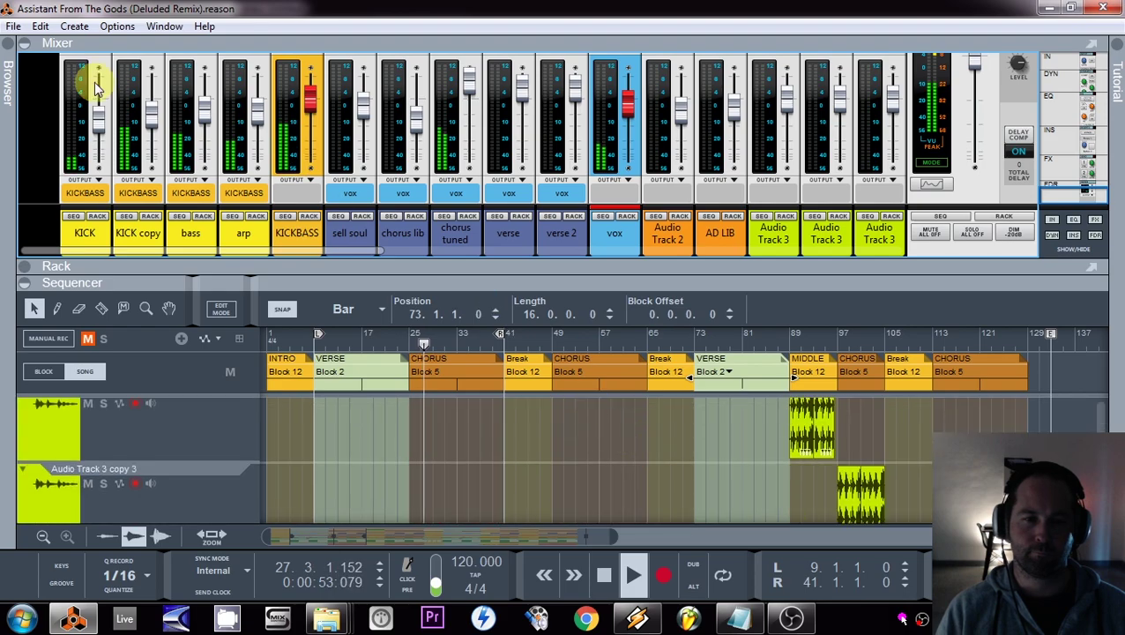
click(243, 240)
drag(244, 250, 849, 306)
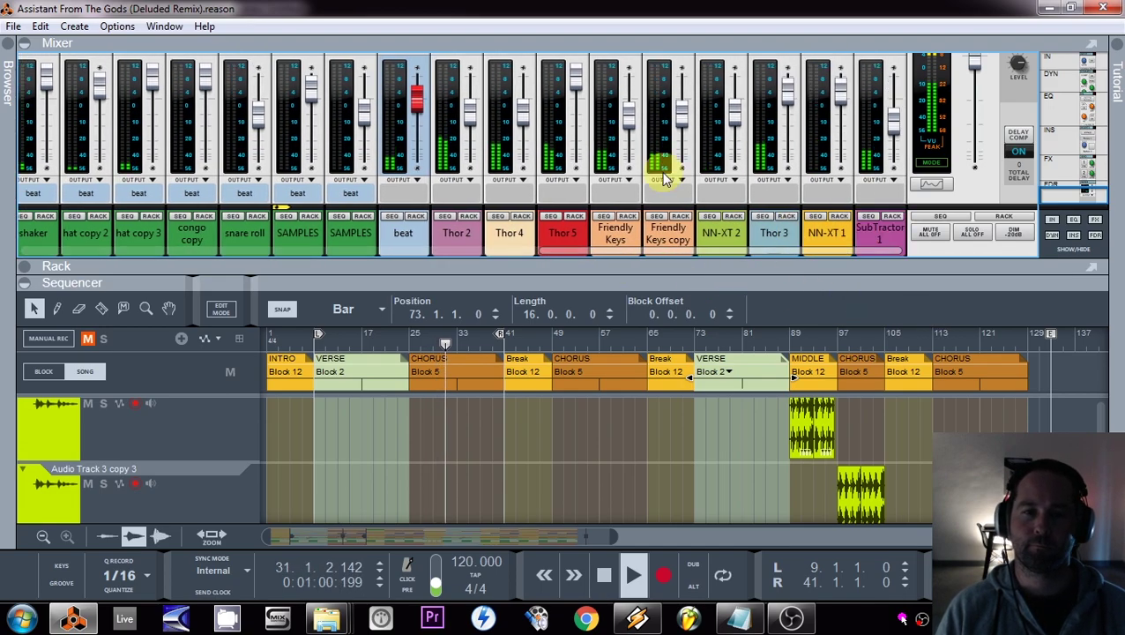
drag(503, 279, 527, 53)
- Look over the hat, Thor and Arp tracks in the enlarged sequencer, and stop playback at bar 49
scroll(545, 335, up, 3)
scroll(545, 343, down, 10)
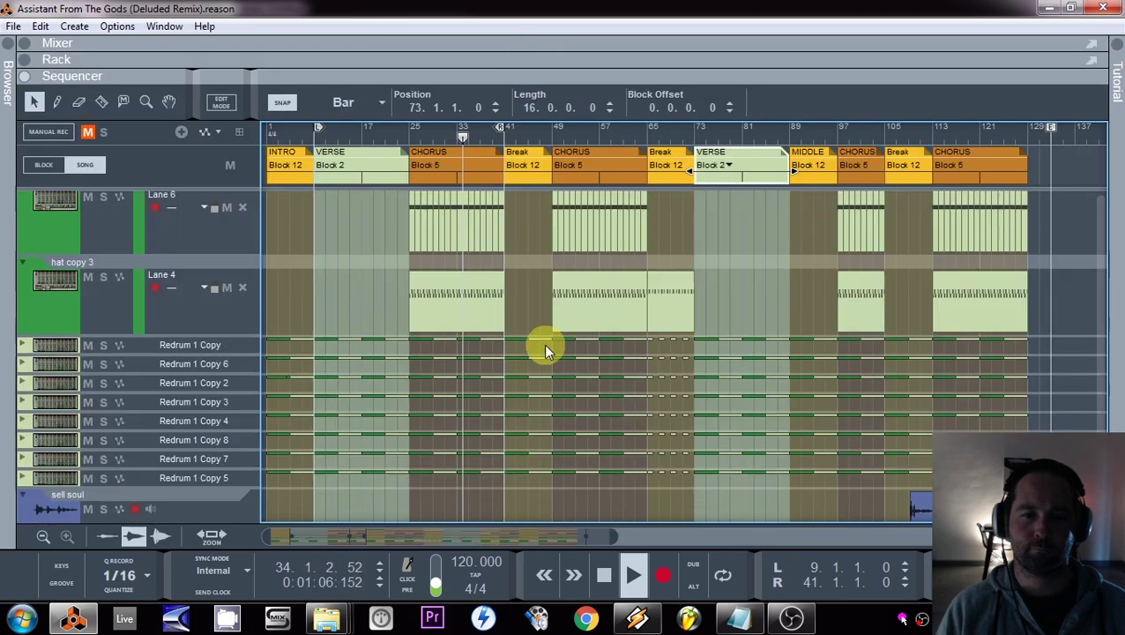
scroll(544, 349, down, 12)
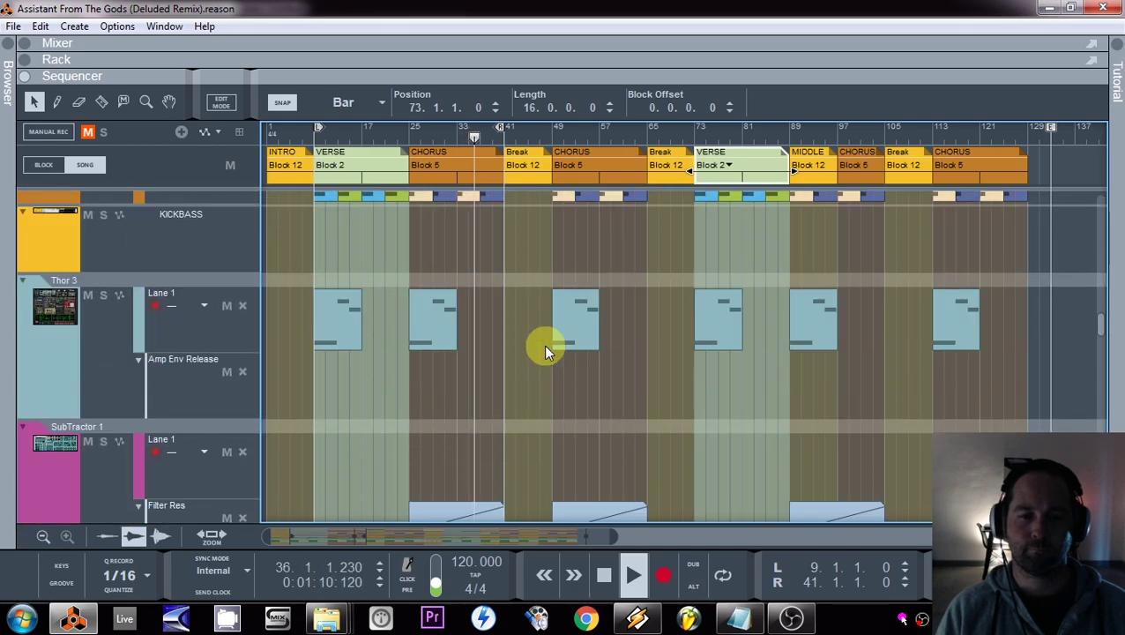
scroll(543, 342, down, 5)
scroll(544, 342, up, 5)
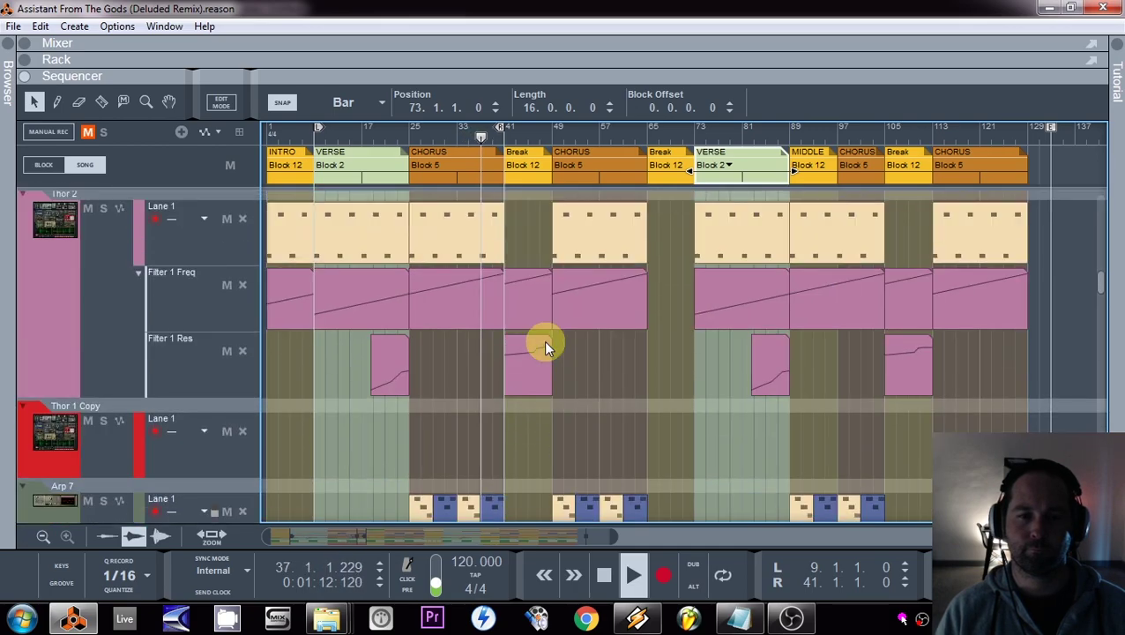
scroll(544, 342, down, 6)
click(729, 260)
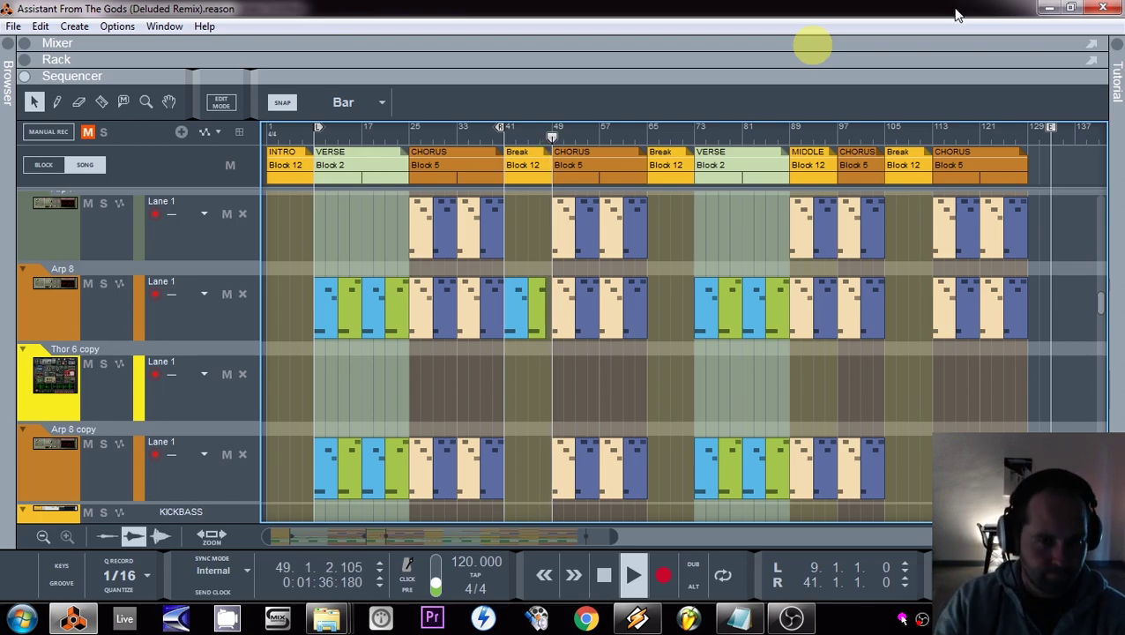
key(space)
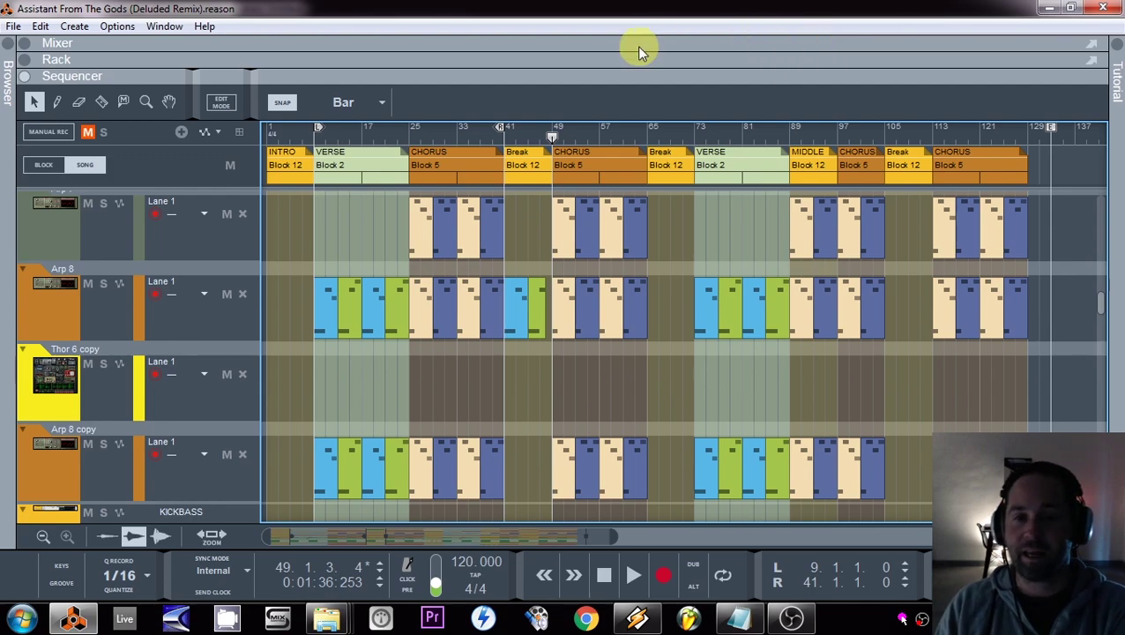
- Move the playhead to bar 65 and on to bar 89, and play the middle section up to bar 97
drag(656, 134, 644, 131)
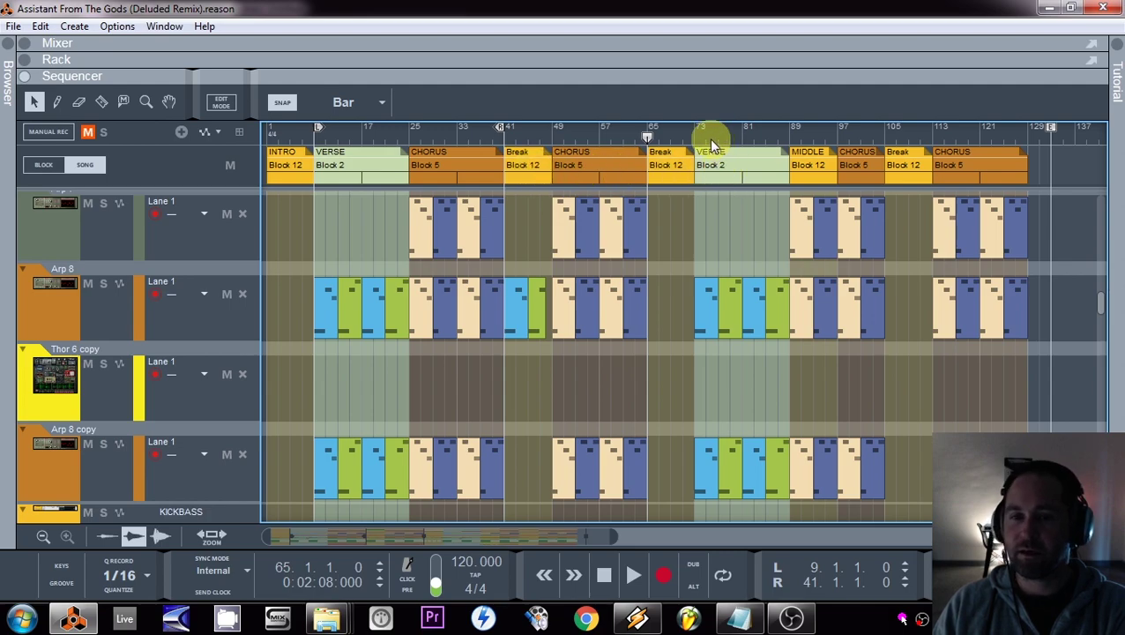
drag(720, 135, 788, 139)
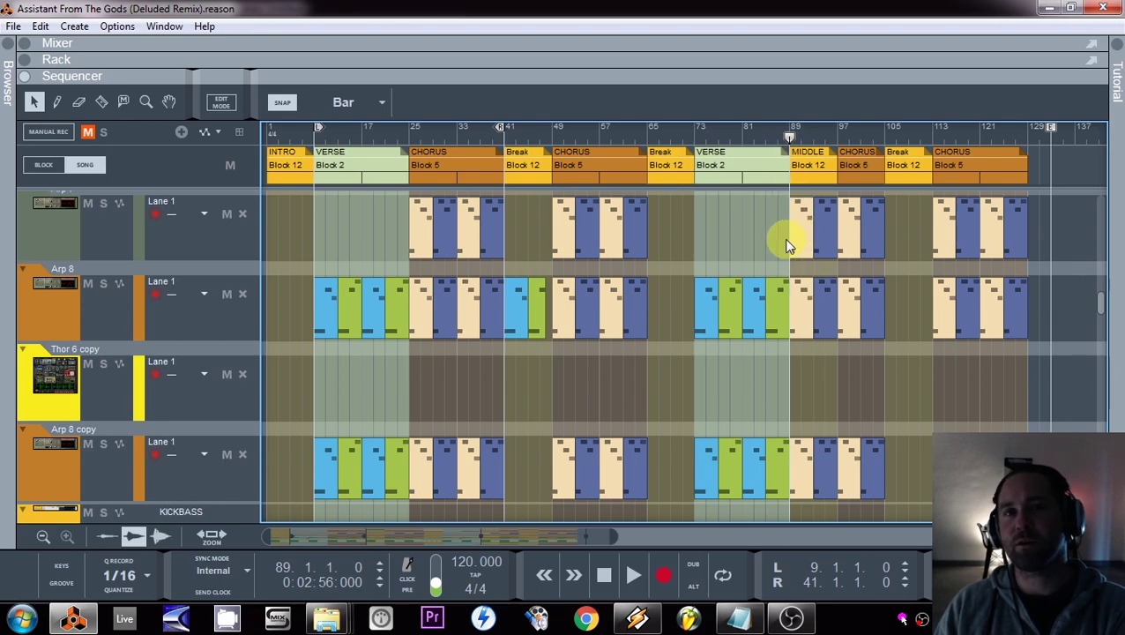
key(space)
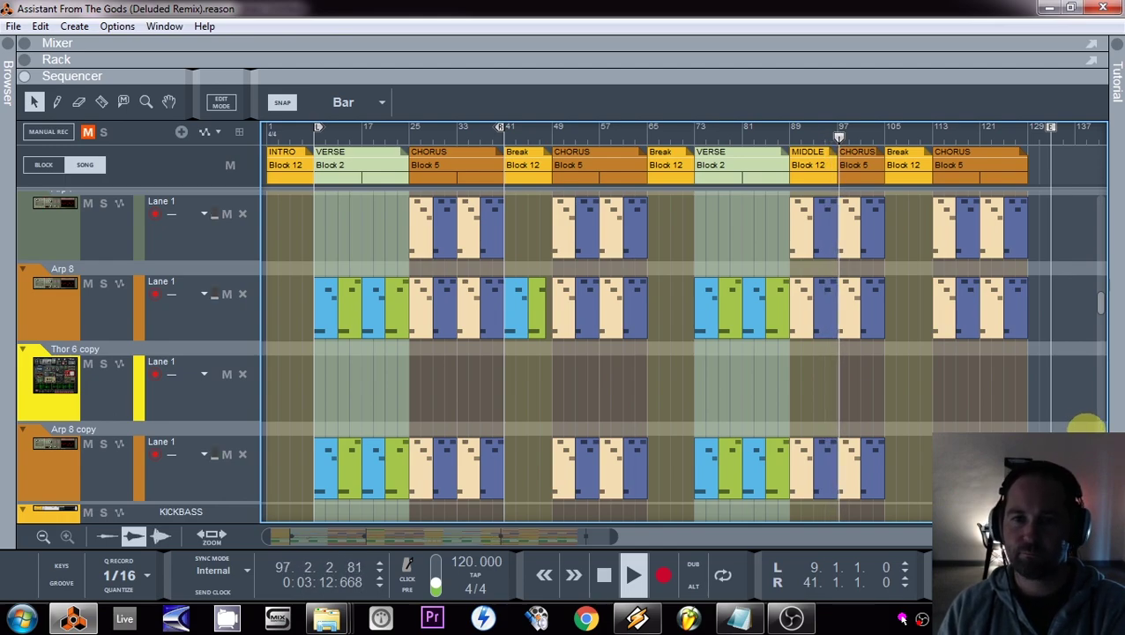
key(space)
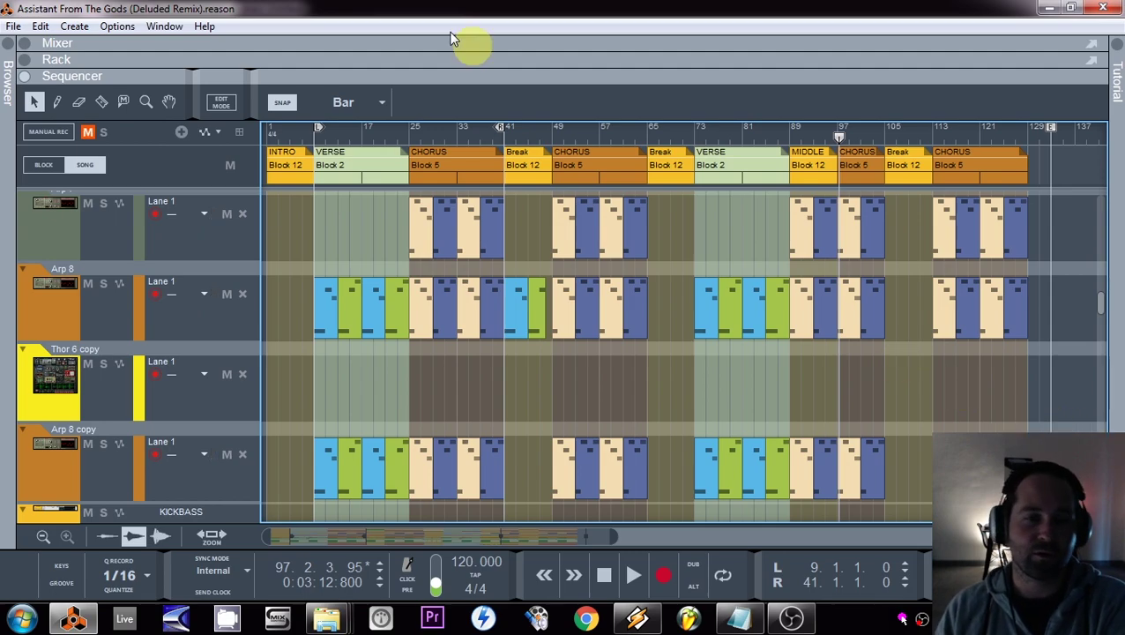
- Select the arrangement blocks in turn to review where Block 2 verses, Block 5 choruses and Block 12 breaks and intro repeat
click(359, 162)
click(752, 172)
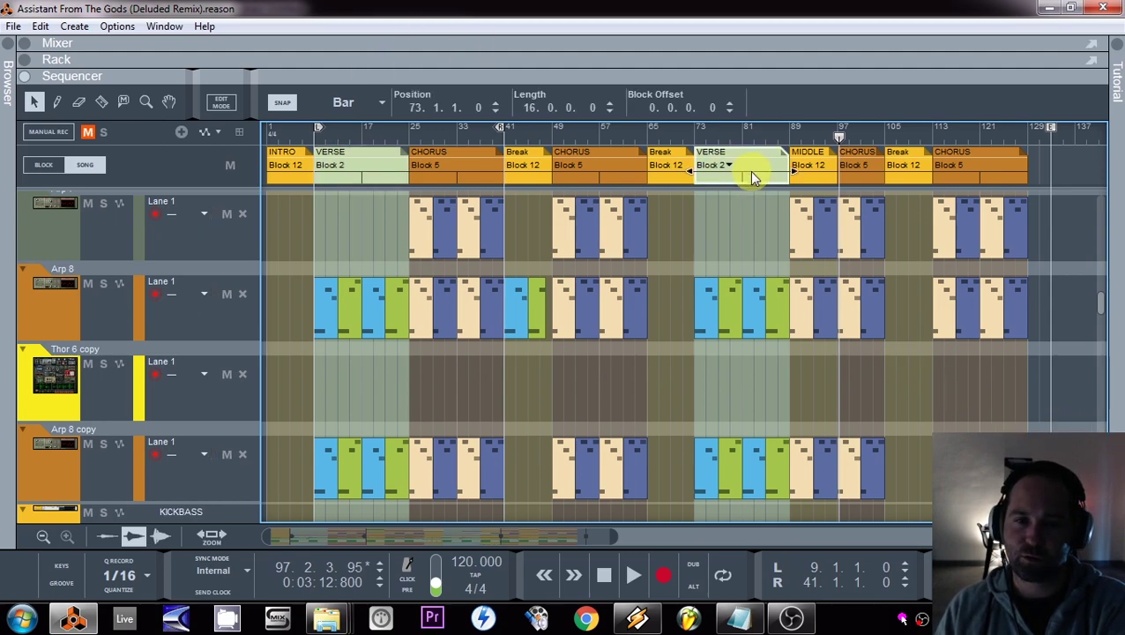
click(390, 179)
click(493, 173)
click(629, 179)
click(854, 168)
click(969, 165)
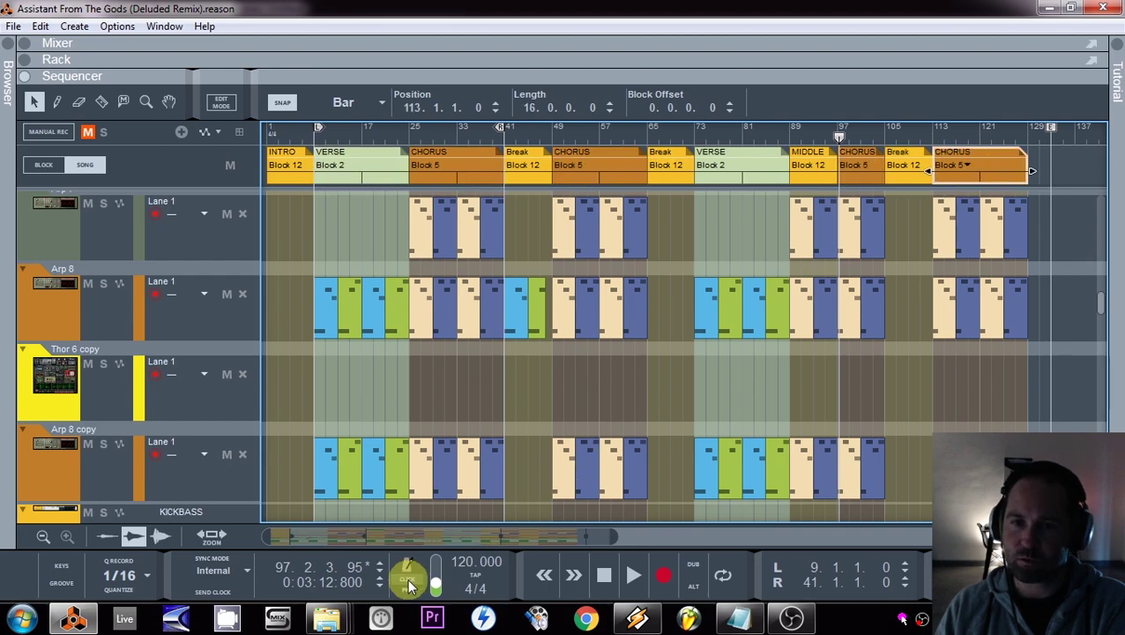
click(529, 177)
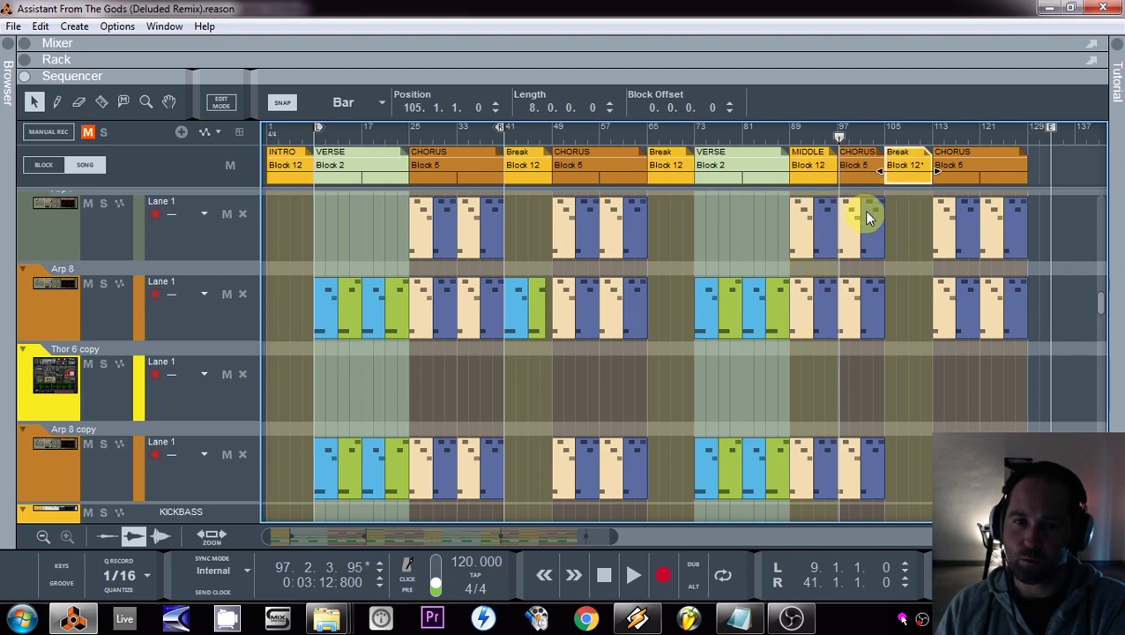
click(286, 163)
- Look over the kick and snare tracks in the no 4 pre song
scroll(326, 233, down, 6)
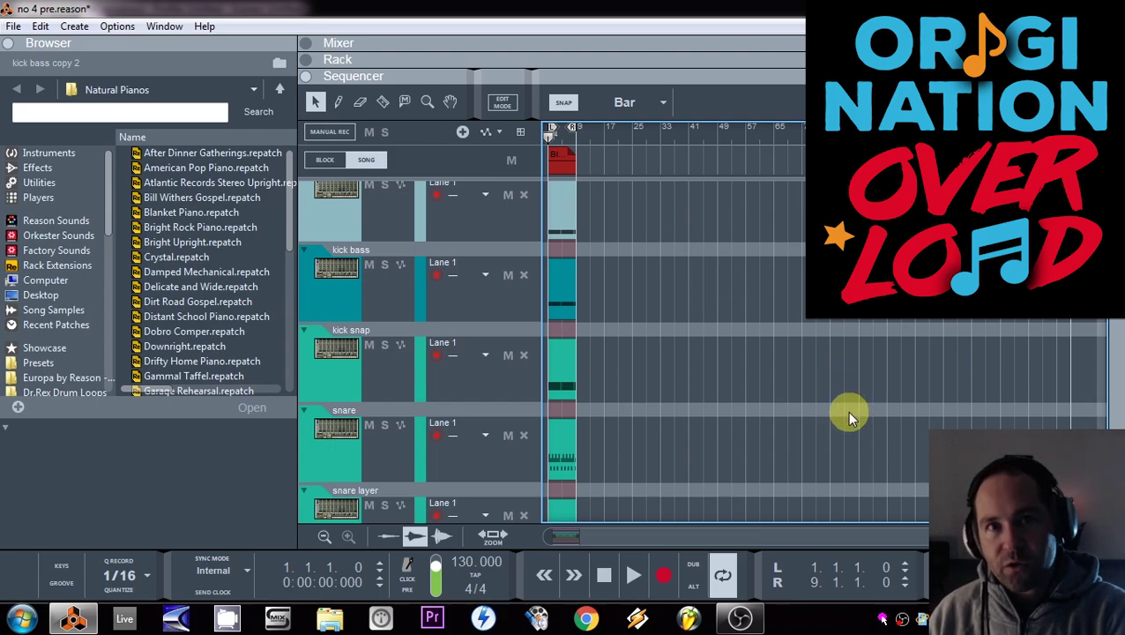
- Start playback of the eight-bar loop and solo the kick bass, kick snap and snare tracks one after another
scroll(849, 411, up, 5)
scroll(790, 418, down, 5)
key(space)
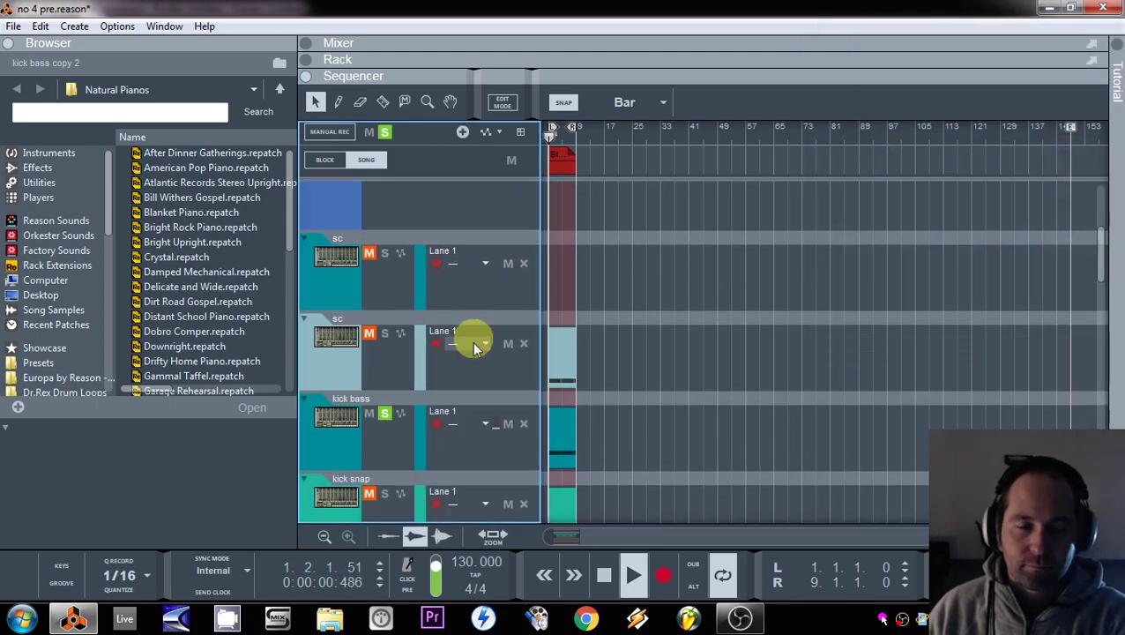
click(385, 494)
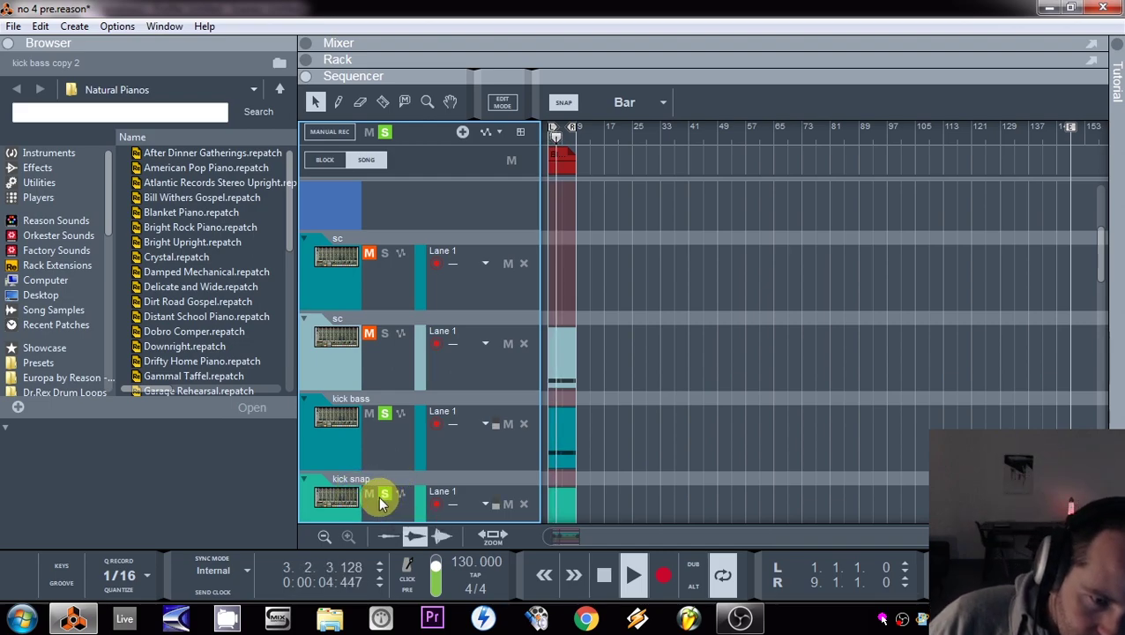
scroll(476, 441, down, 1)
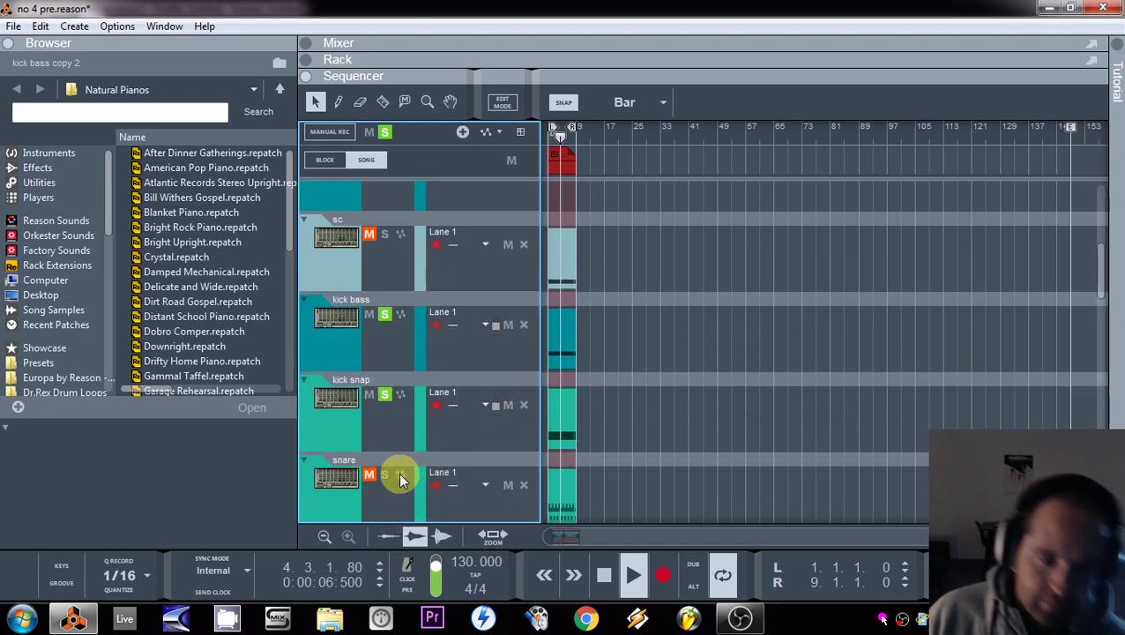
scroll(388, 480, down, 3)
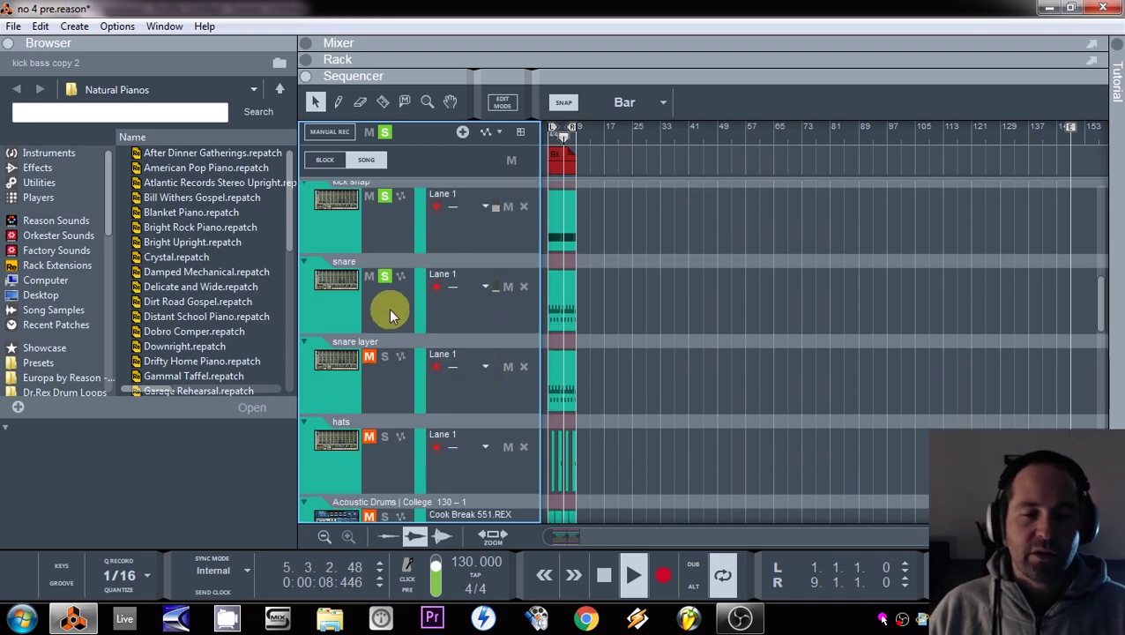
- Add the hats and the Acoustic Drums loop track to the soloed drums to hear them together
scroll(377, 421, down, 1)
click(385, 339)
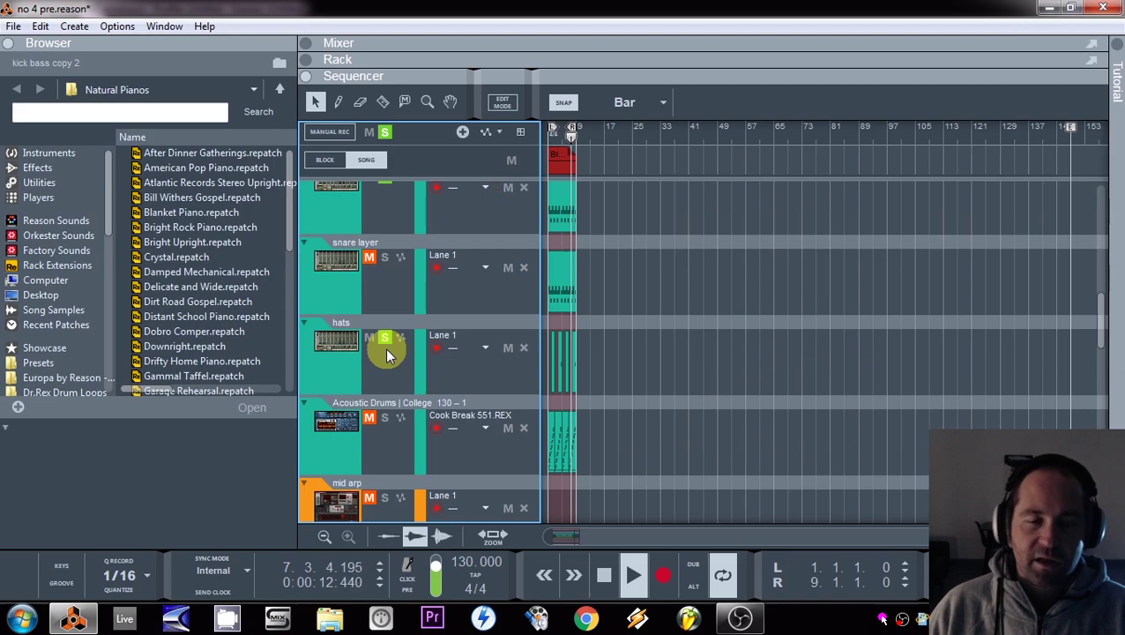
click(384, 419)
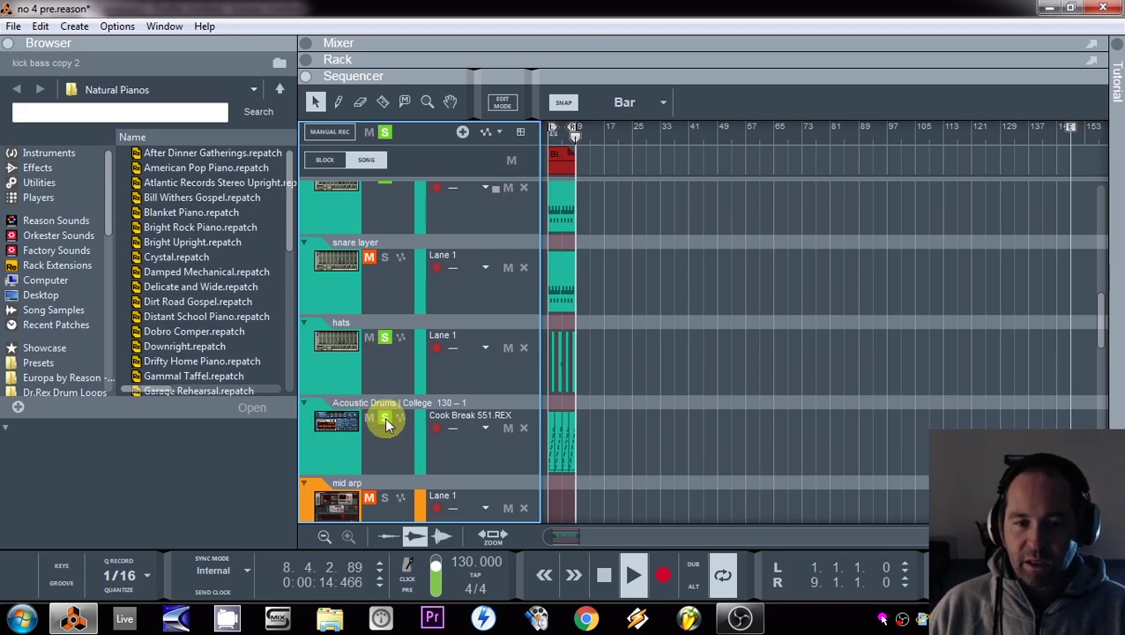
- Add the green mid arp and green bass tracks to the solo group
scroll(370, 420, down, 1)
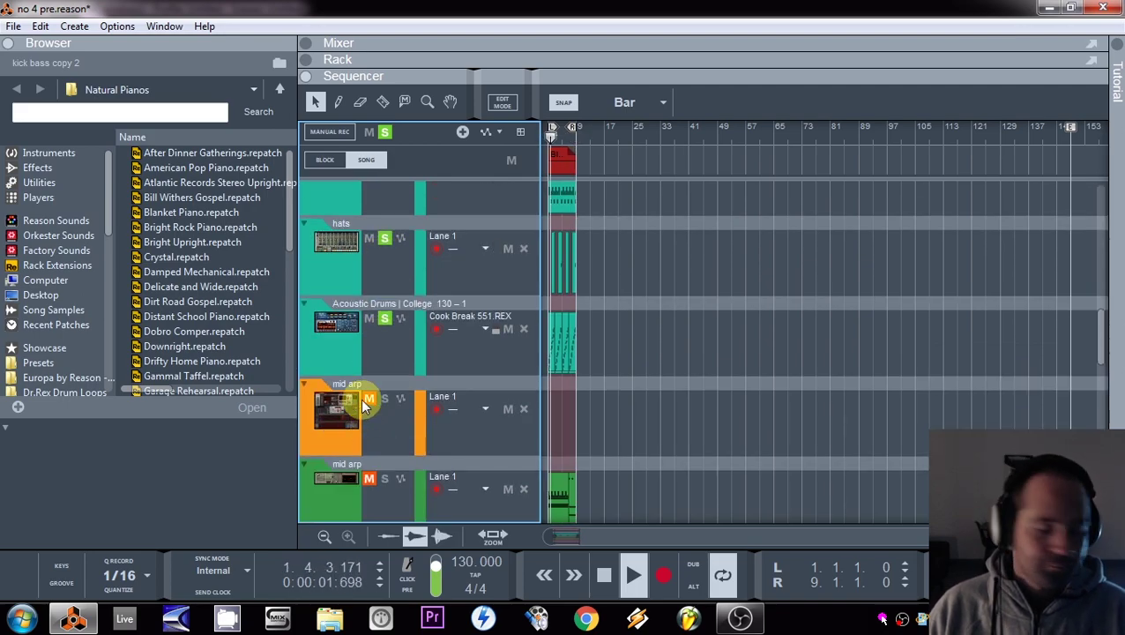
scroll(357, 396, down, 1)
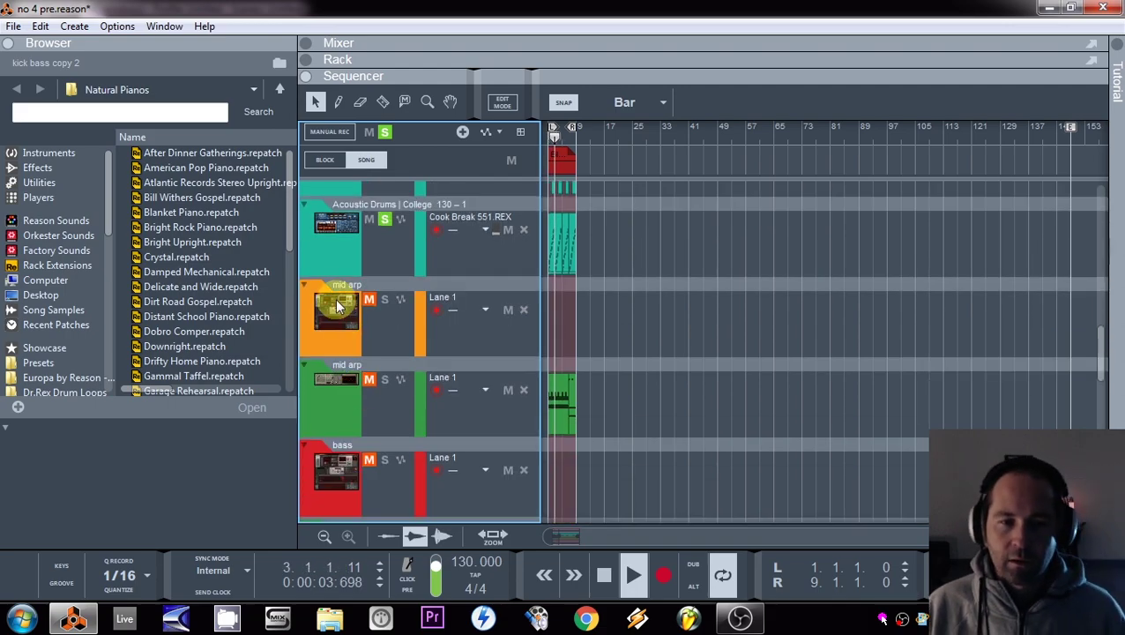
scroll(507, 397, down, 1)
click(384, 441)
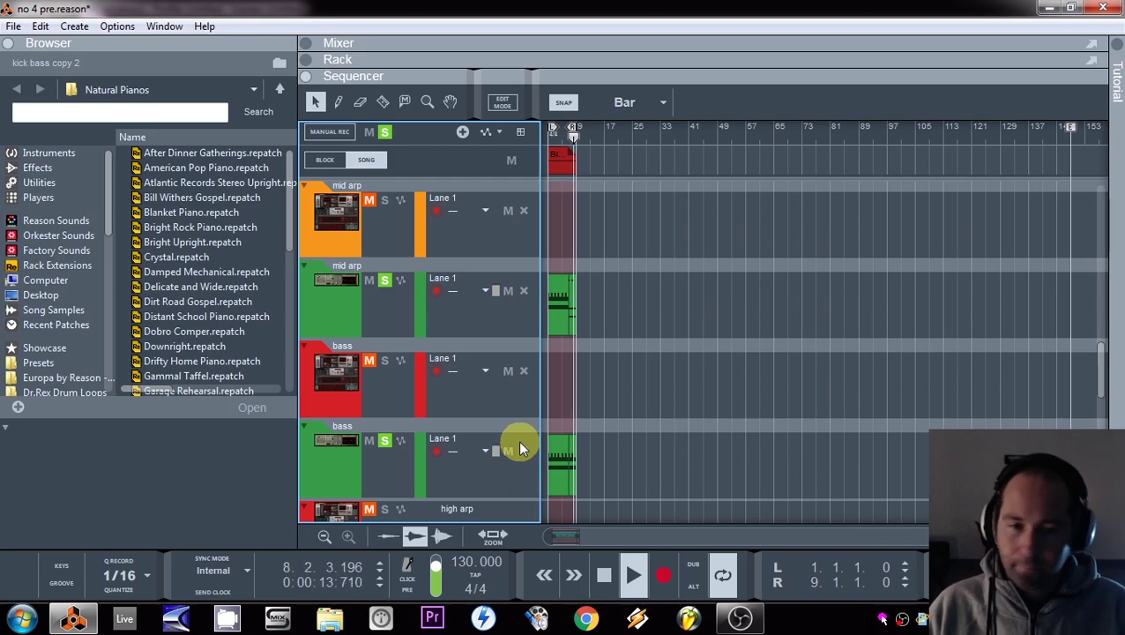
- Add the green high arp and high arp 2 tracks to the solo group
scroll(518, 439, down, 3)
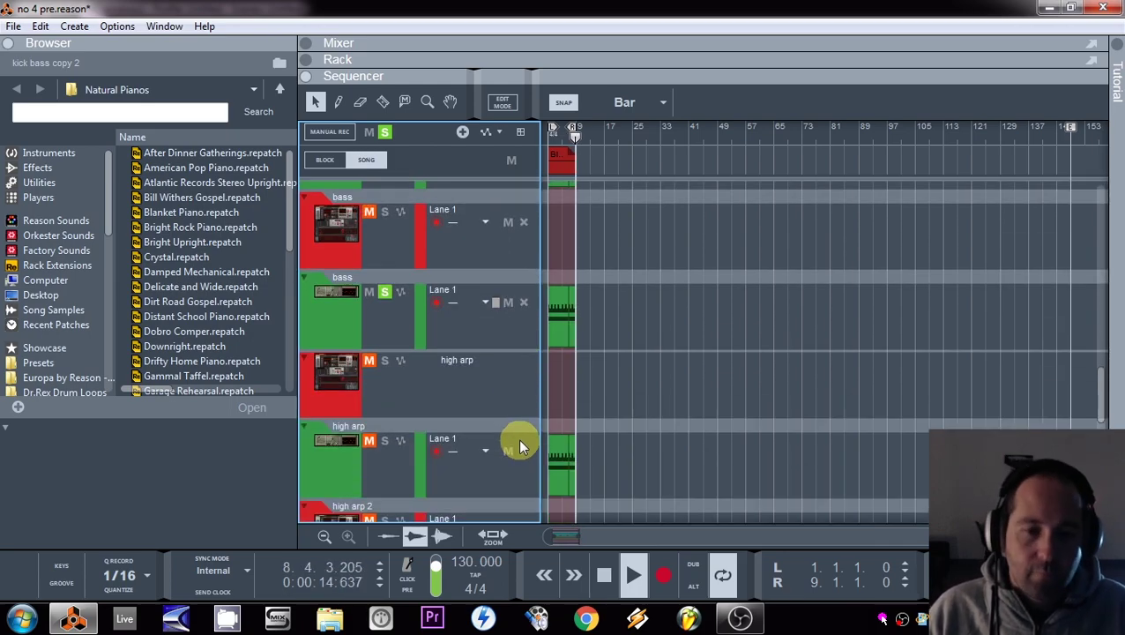
click(385, 446)
scroll(383, 441, down, 2)
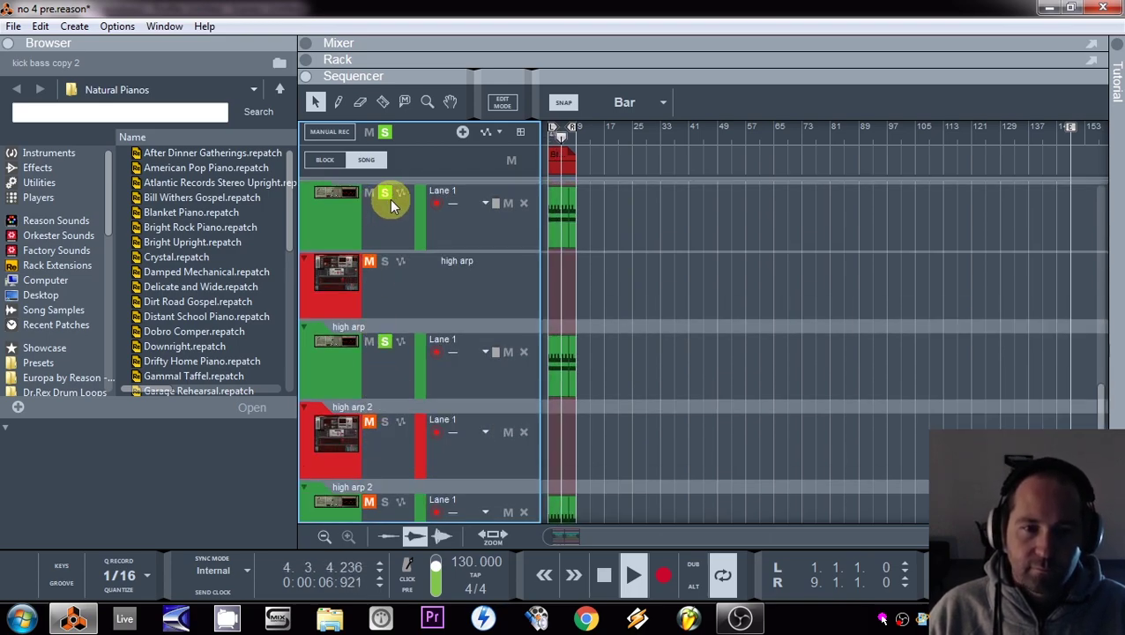
scroll(385, 455, down, 1)
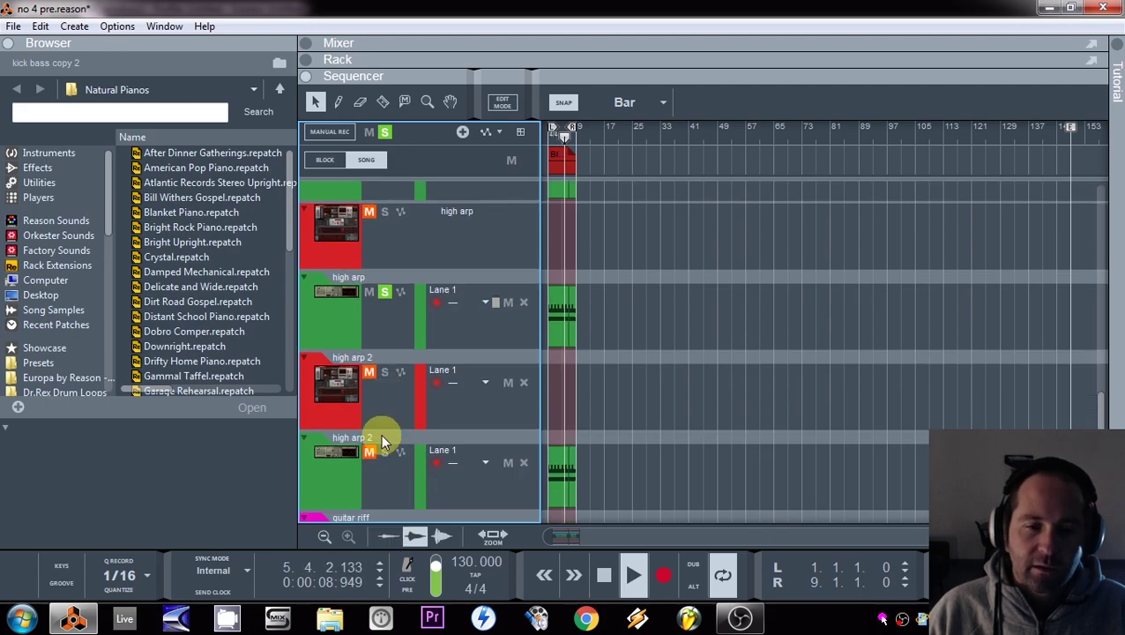
click(385, 452)
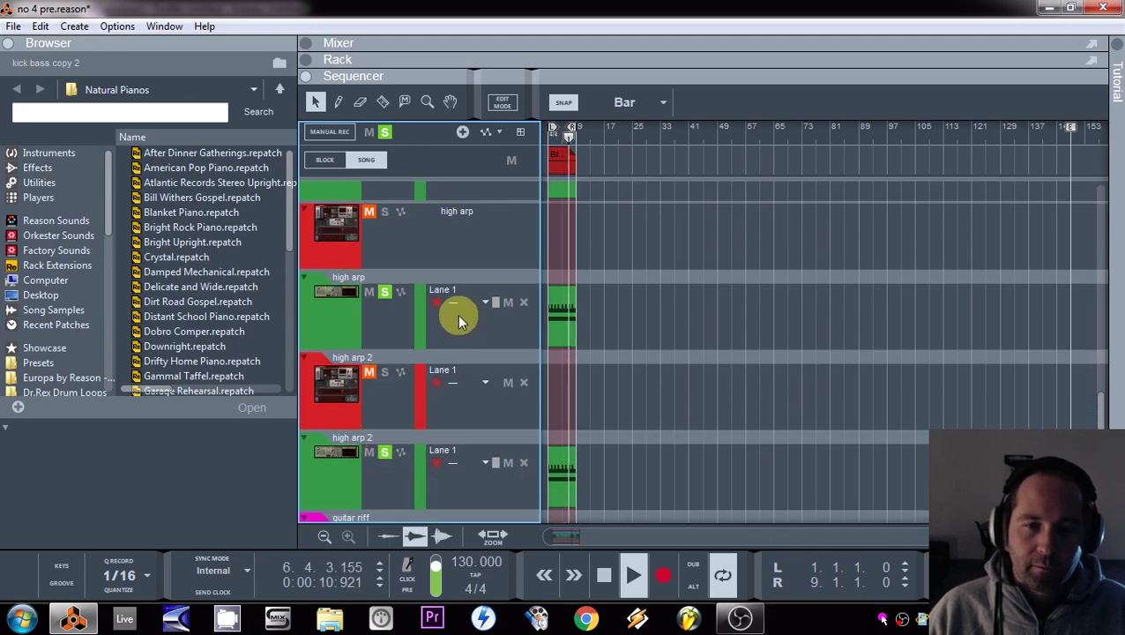
- Clear the current solos and solo the pad string, alarm 2 and alarm tracks instead
scroll(457, 321, down, 2)
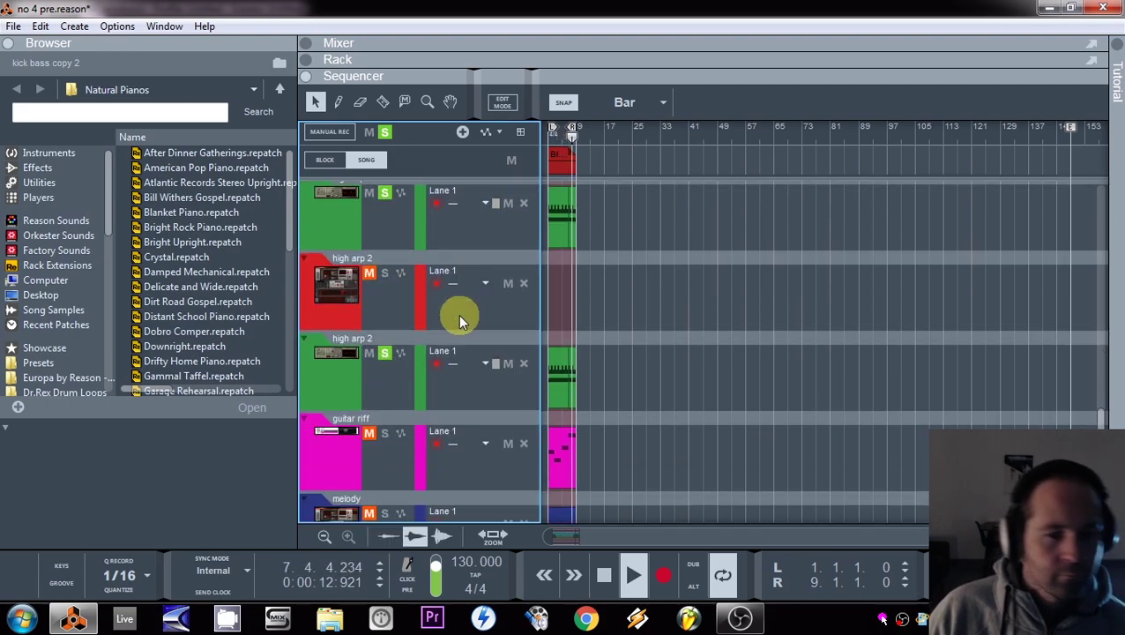
scroll(458, 314, down, 5)
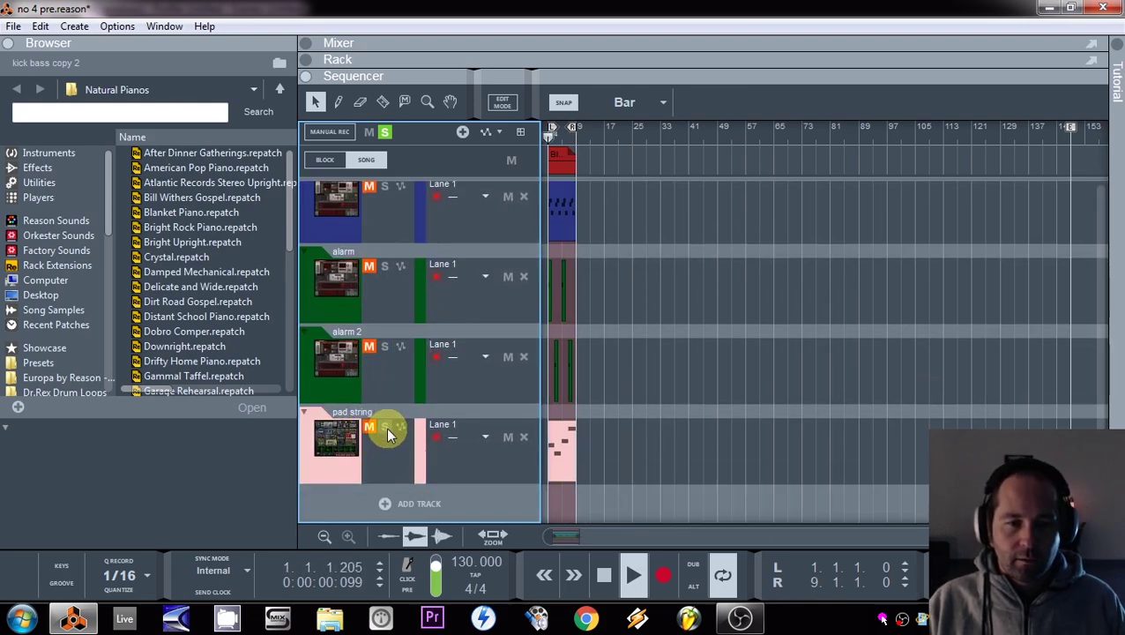
click(384, 132)
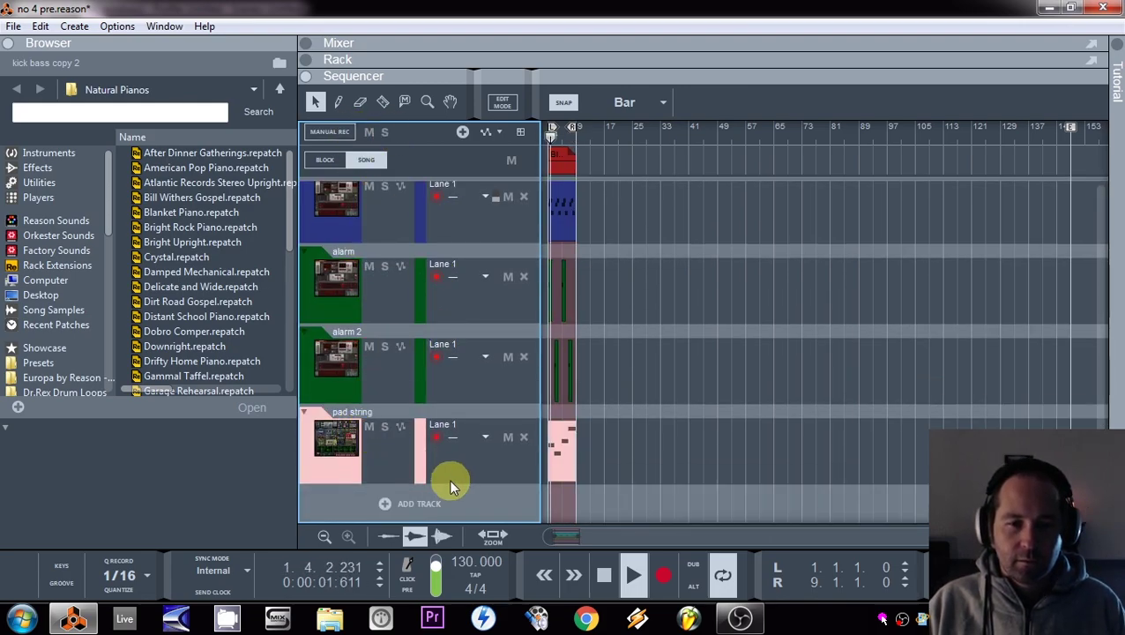
click(377, 437)
click(382, 427)
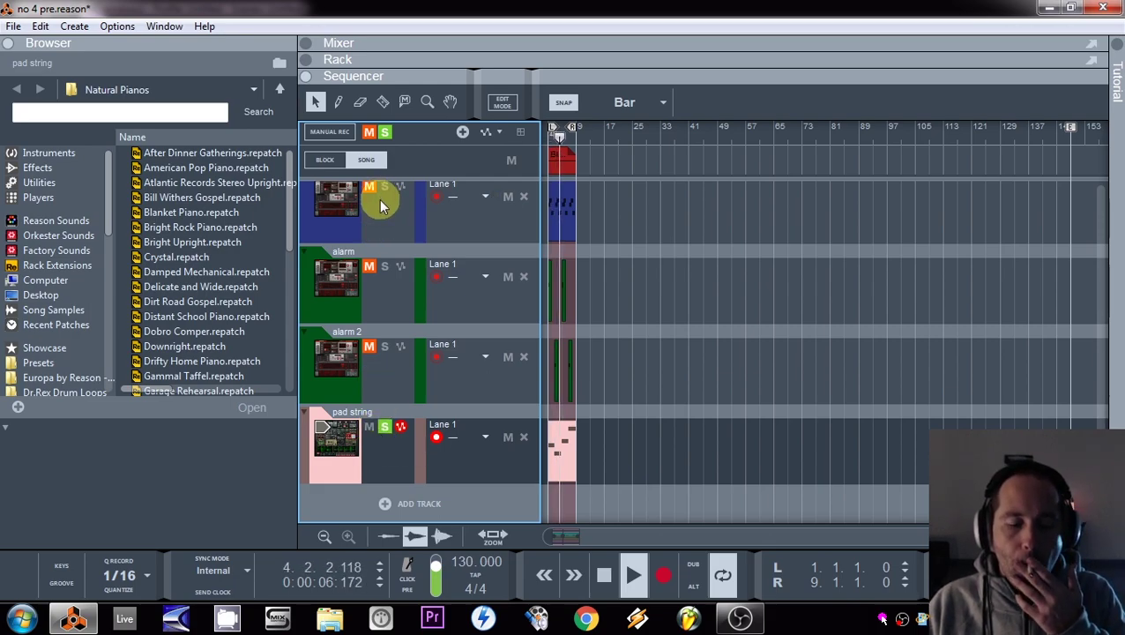
click(385, 347)
click(387, 265)
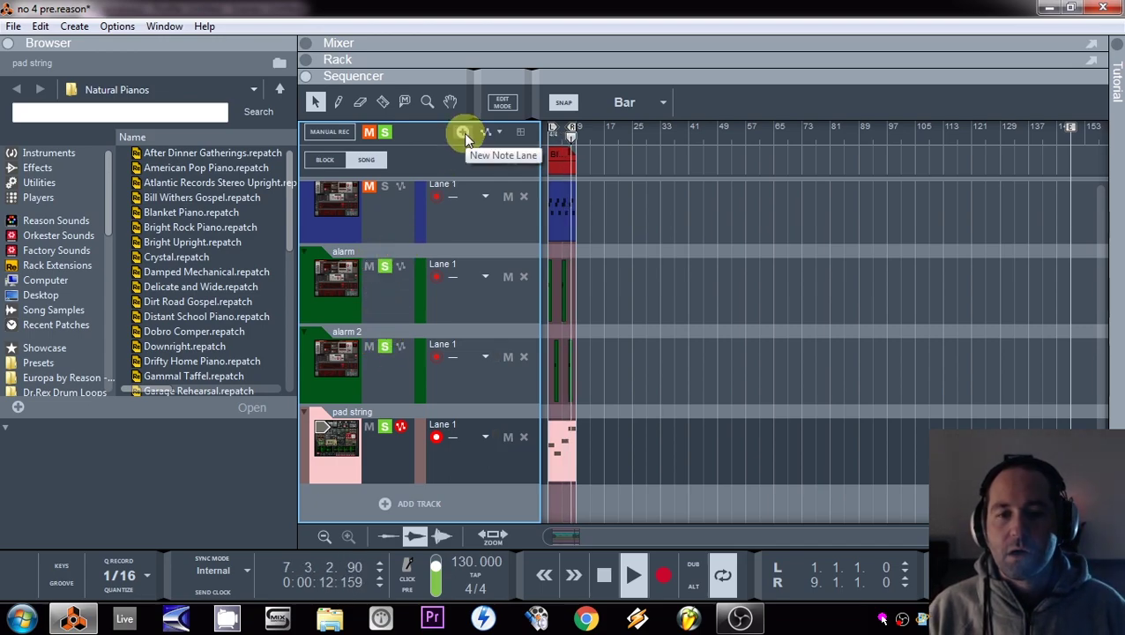
- Add the guitar riff and melody tracks to the solo group and listen to the combination
scroll(419, 257, up, 2)
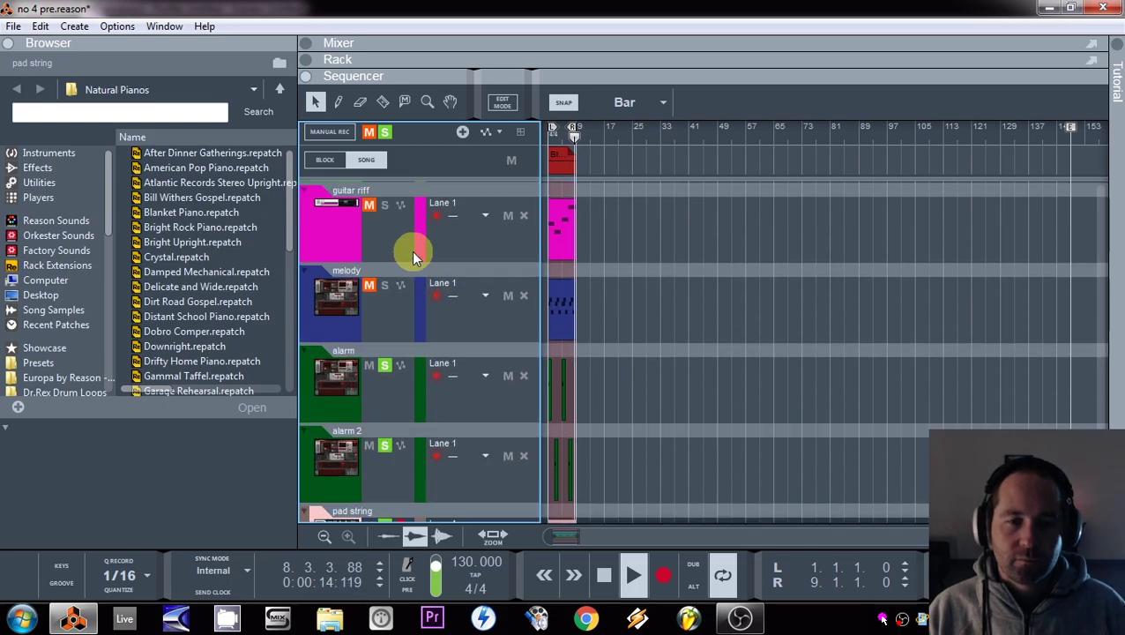
scroll(381, 282, up, 1)
click(384, 254)
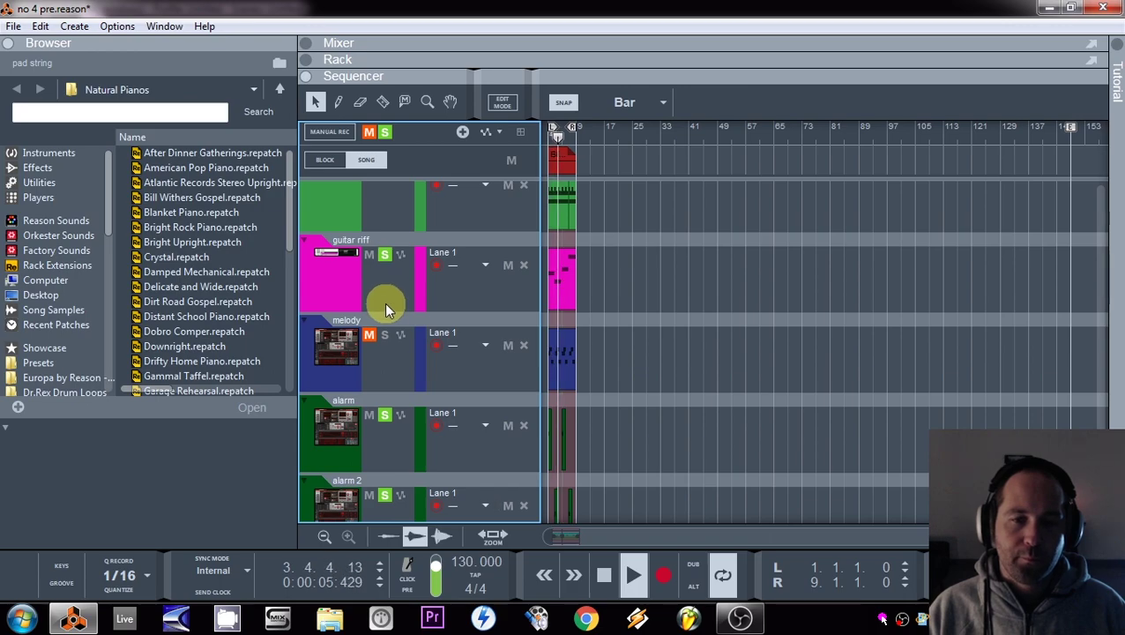
scroll(379, 332, up, 1)
click(386, 433)
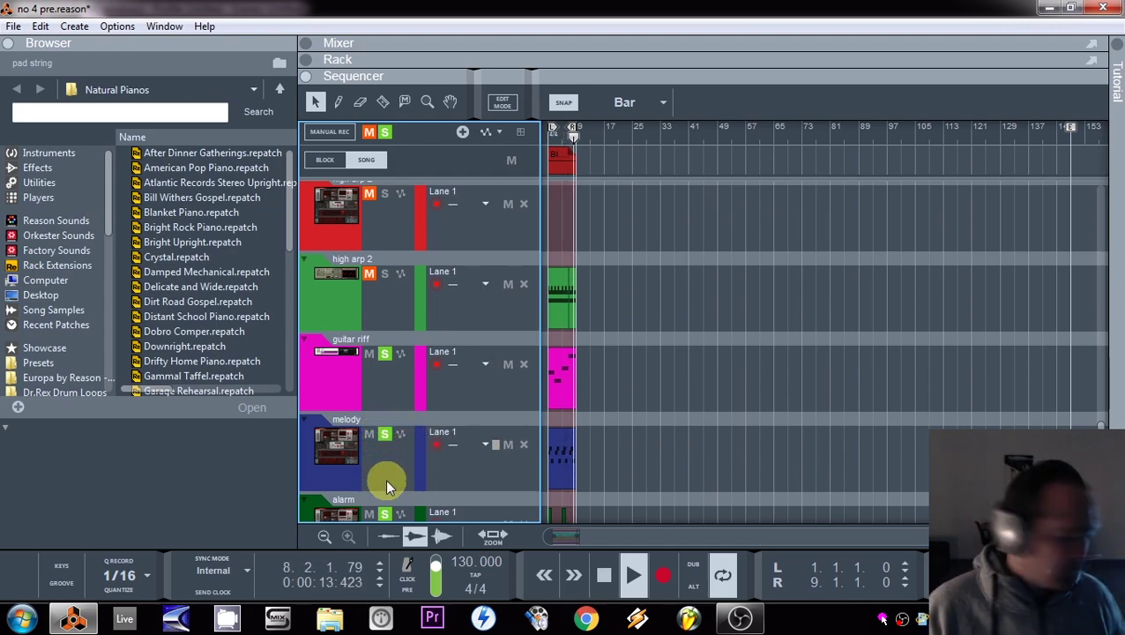
- Clear all solos and mute the melody track
click(385, 131)
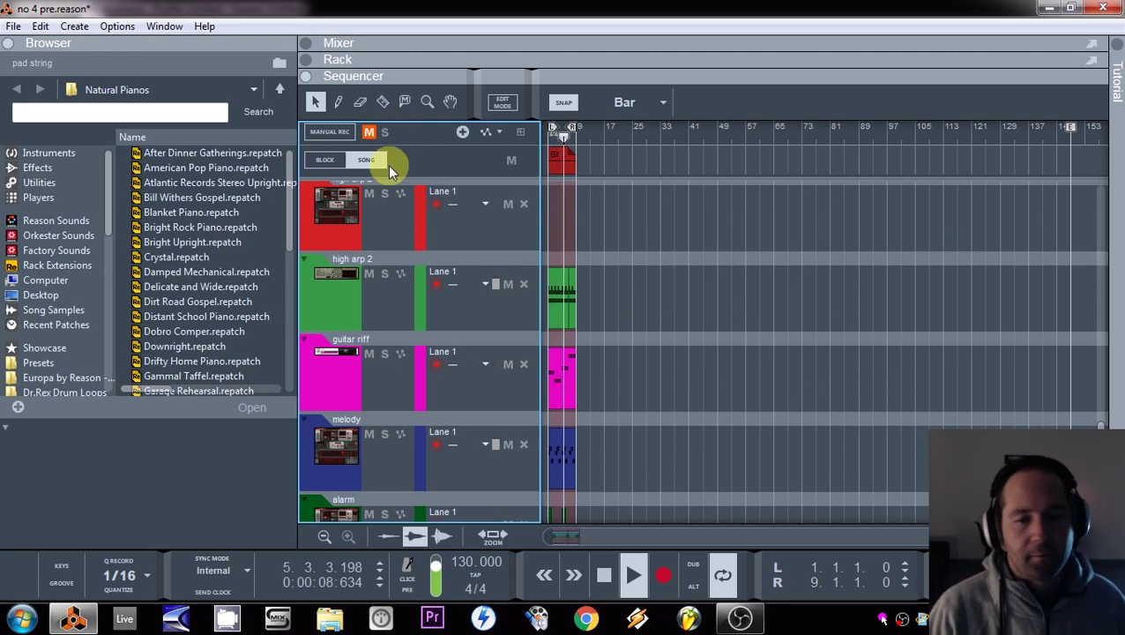
click(368, 436)
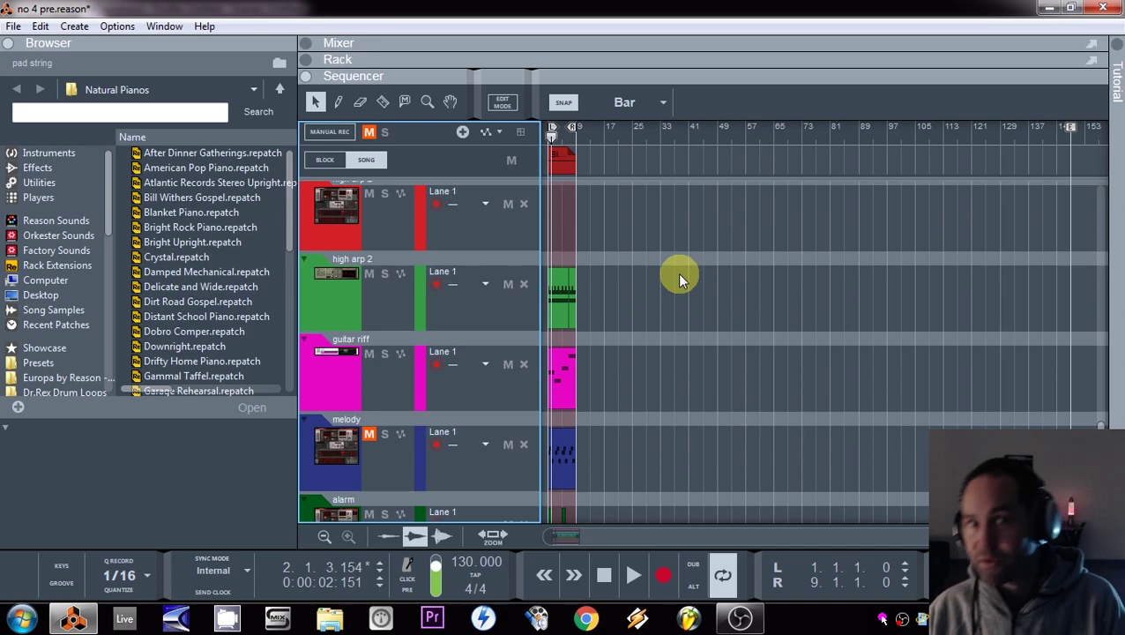
- Duplicate all clips of the eight-bar loop so the copy starts at bar 9
scroll(625, 397, down, 3)
click(624, 472)
key(ctrl+a)
drag(559, 450, 584, 461)
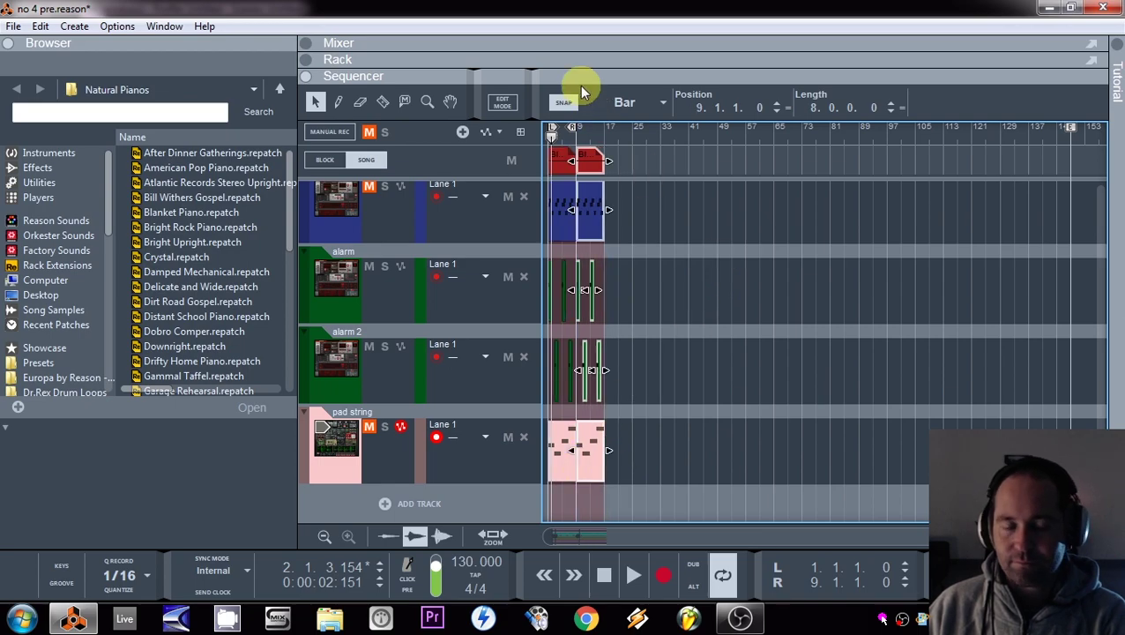
- Extend the end of the playback loop to bar 17 and place the playhead at bar 13
drag(572, 127, 602, 138)
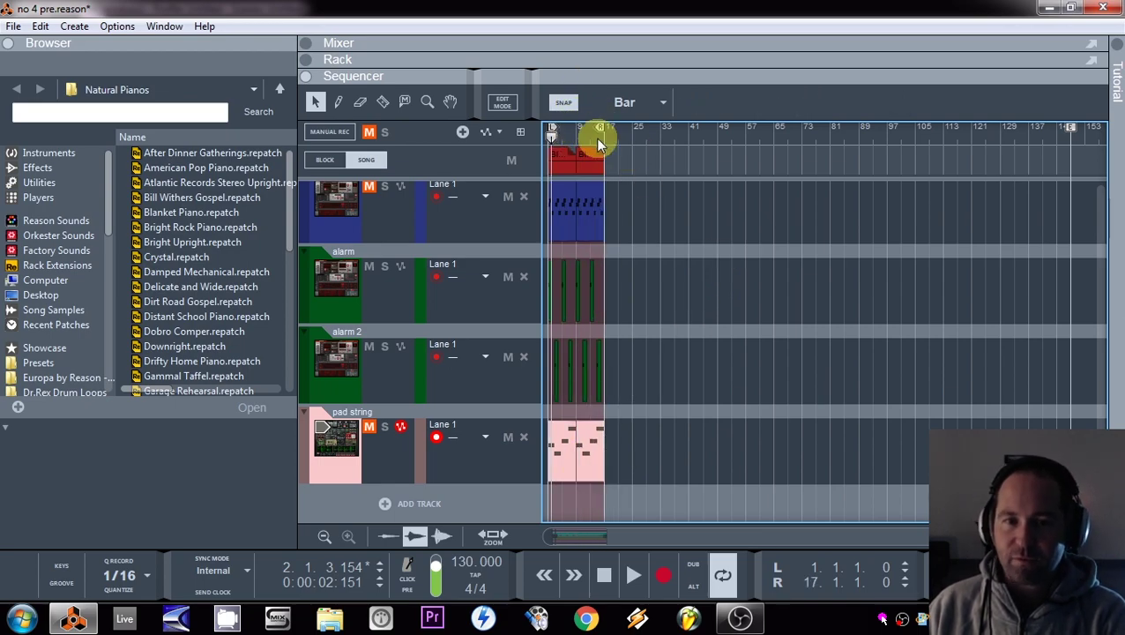
click(590, 137)
scroll(632, 238, up, 3)
scroll(661, 237, up, 3)
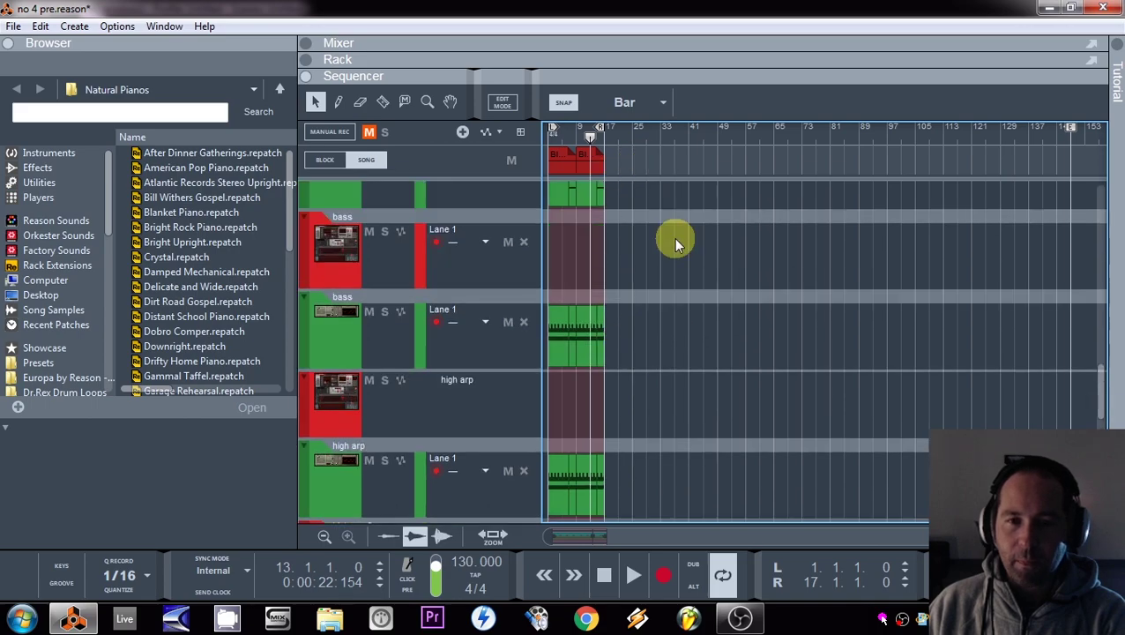
scroll(676, 254, up, 10)
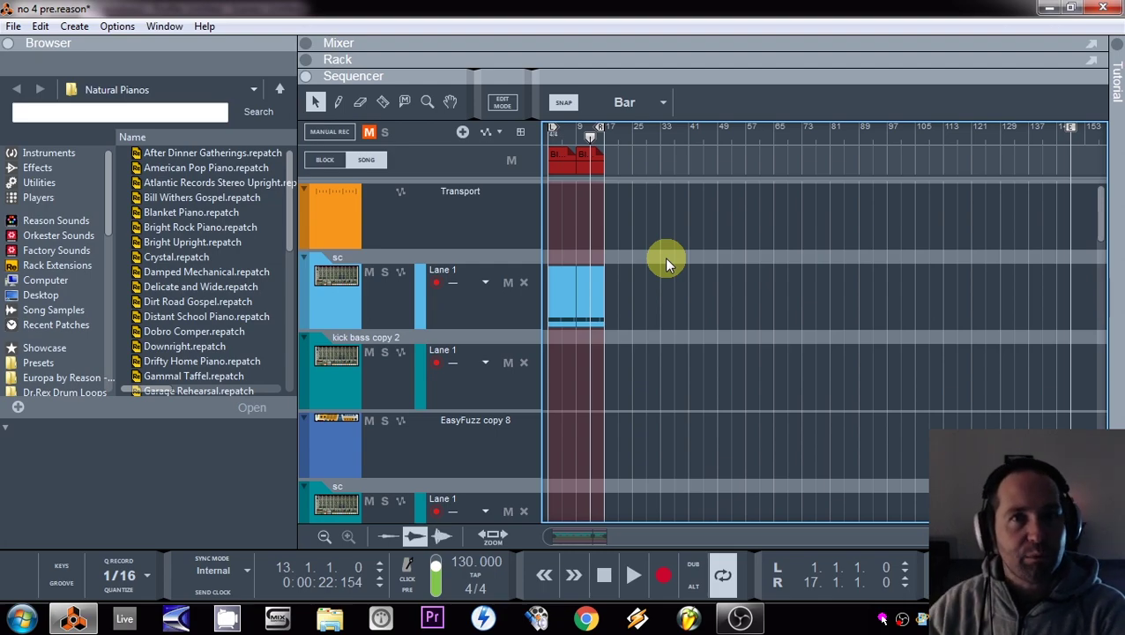
- Lengthen the first Block 1 clip to 16 bars and assign Block 2 to the 16-bar block clip starting at bar 17
click(570, 161)
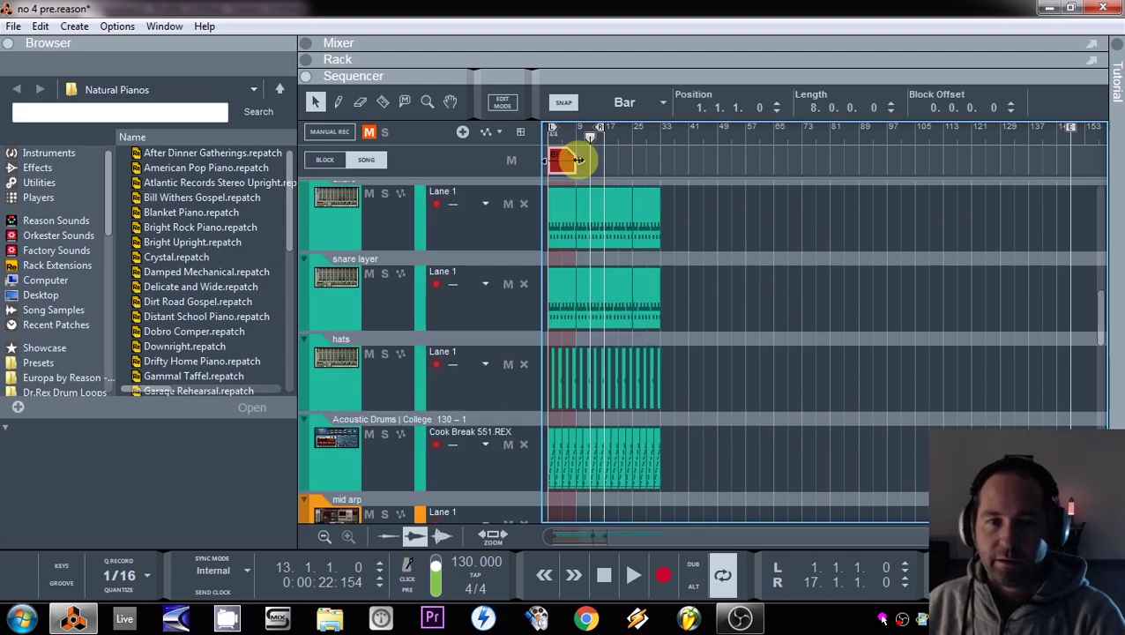
drag(577, 160, 625, 163)
click(635, 155)
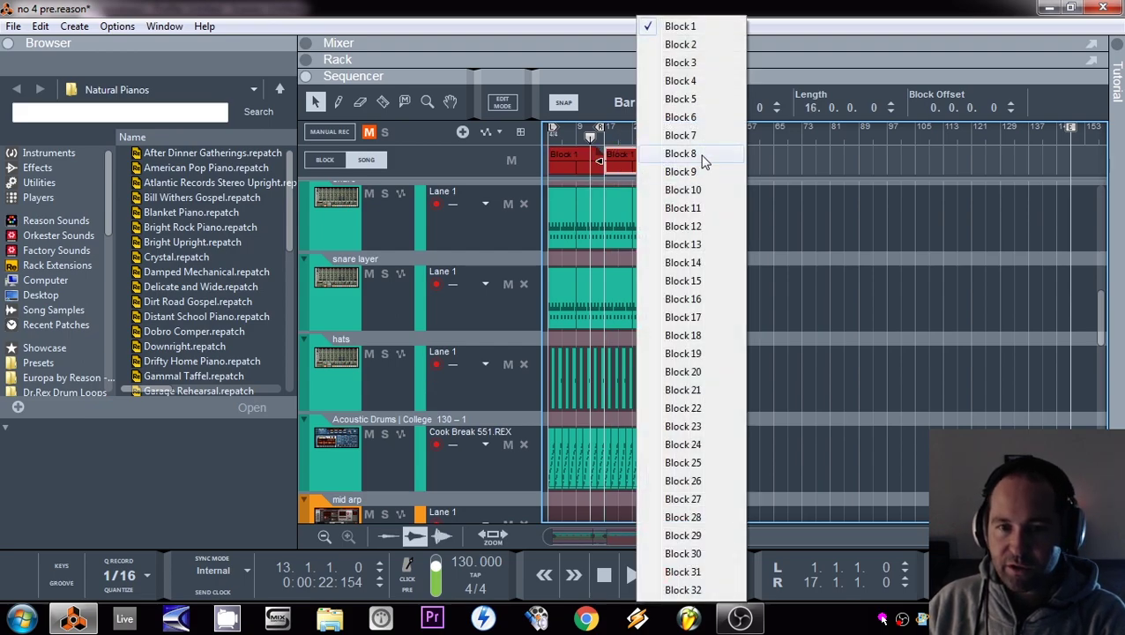
click(706, 45)
- Start playback from bar 18 and set the playback loop to the Block 2 section, bars 17 to 33
click(601, 130)
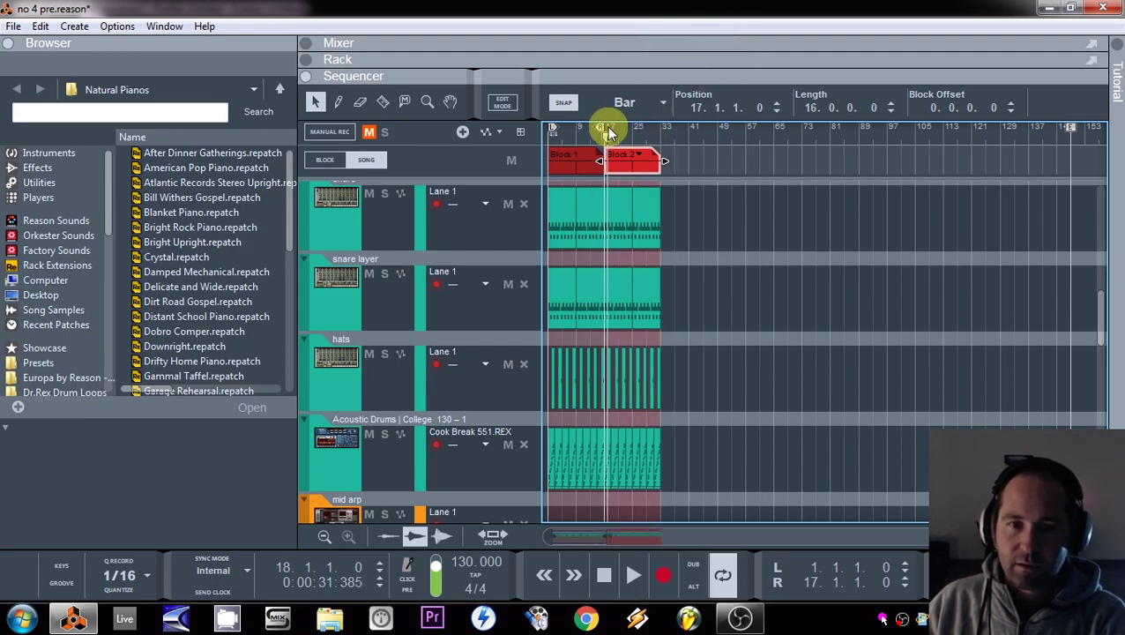
key(space)
drag(601, 130, 656, 128)
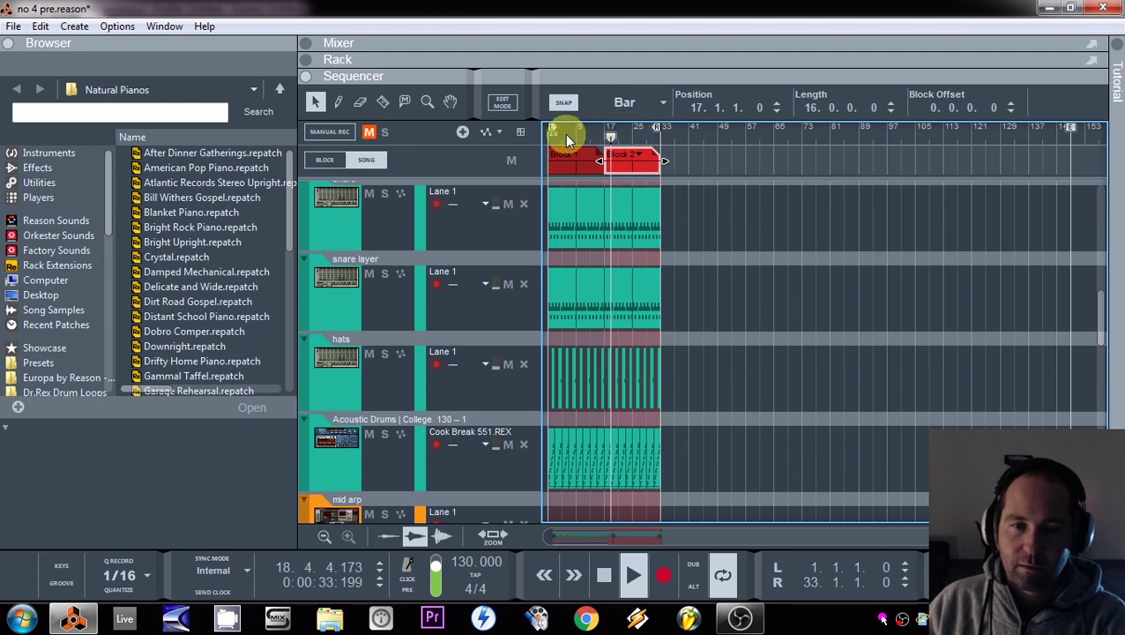
drag(552, 132, 608, 128)
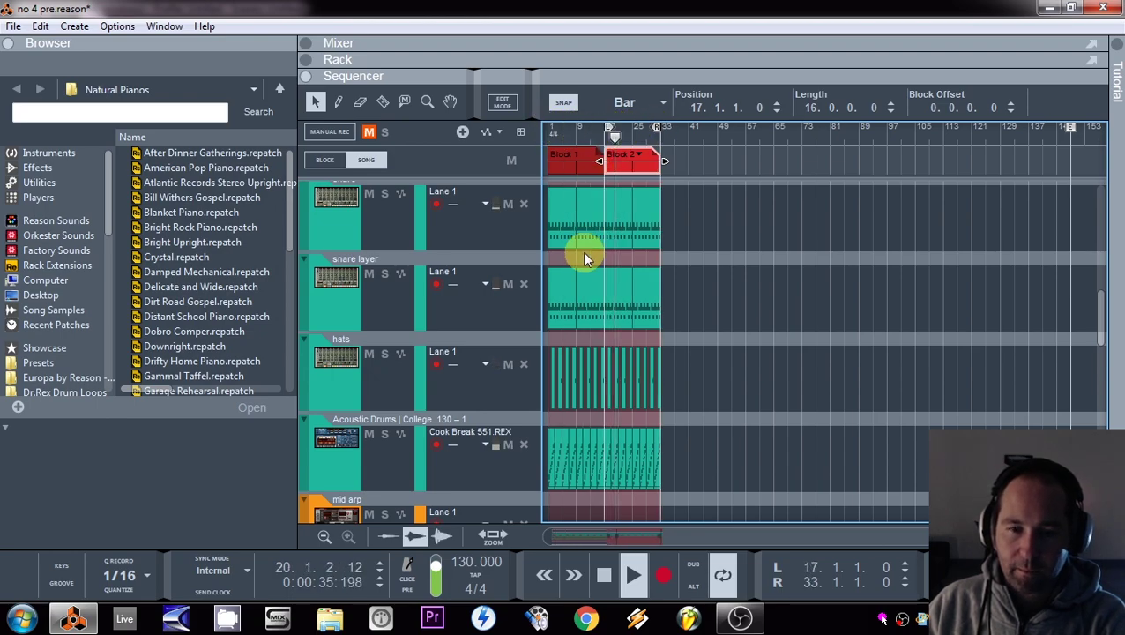
- Place the bass clip on the red bass track from bar 17 to 33, and solo both the red and green bass tracks
scroll(579, 286, down, 5)
scroll(661, 339, down, 5)
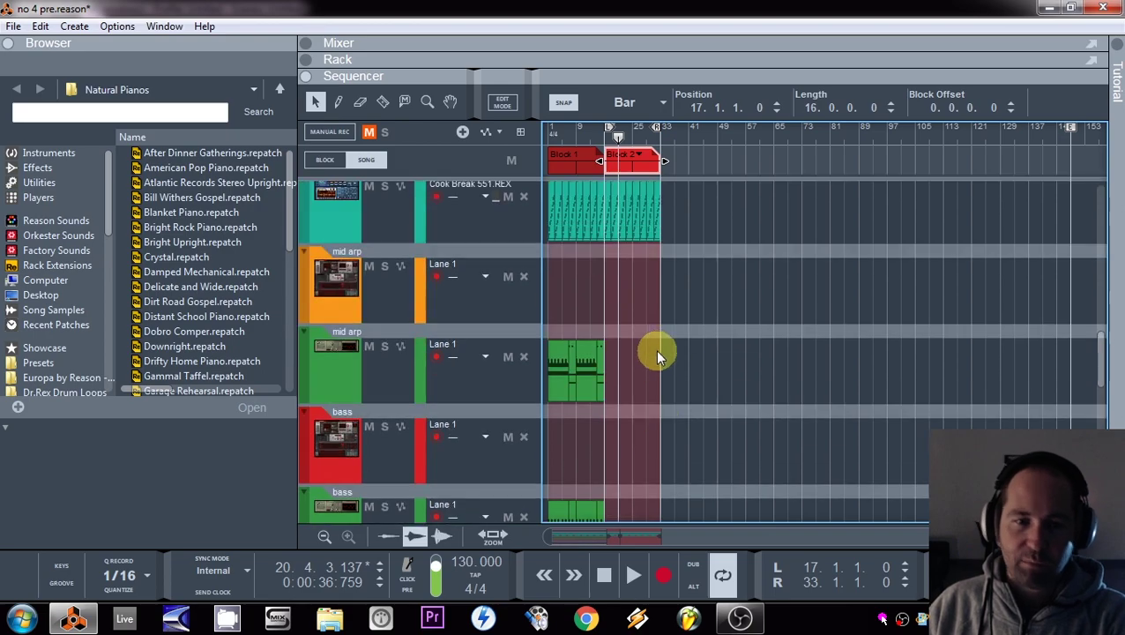
scroll(649, 351, down, 2)
drag(649, 351, 616, 307)
click(385, 278)
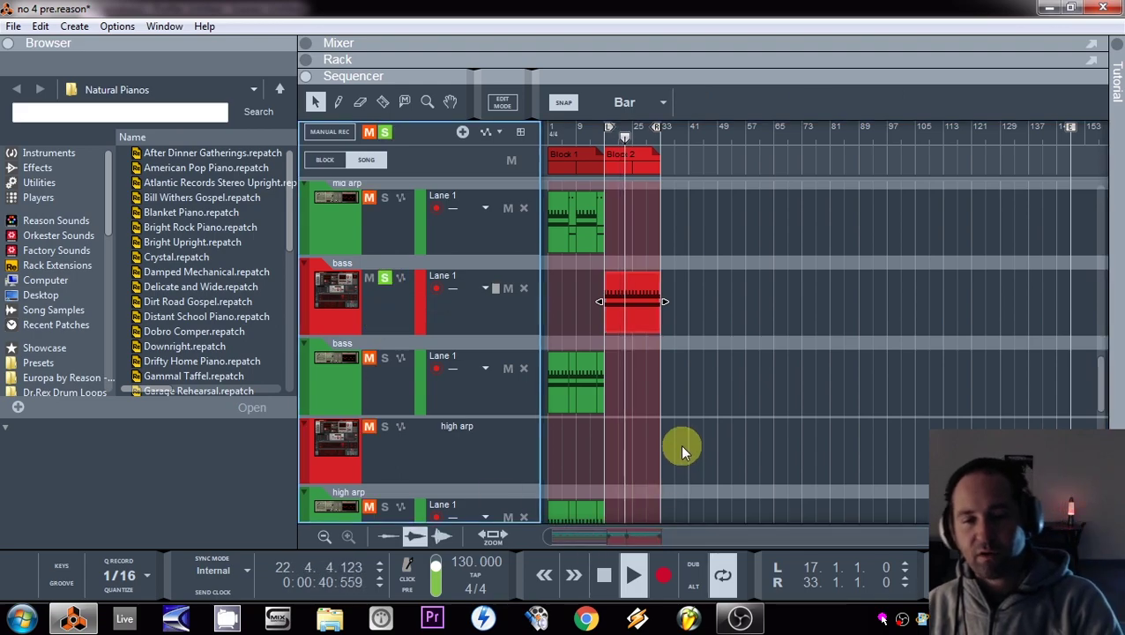
click(392, 357)
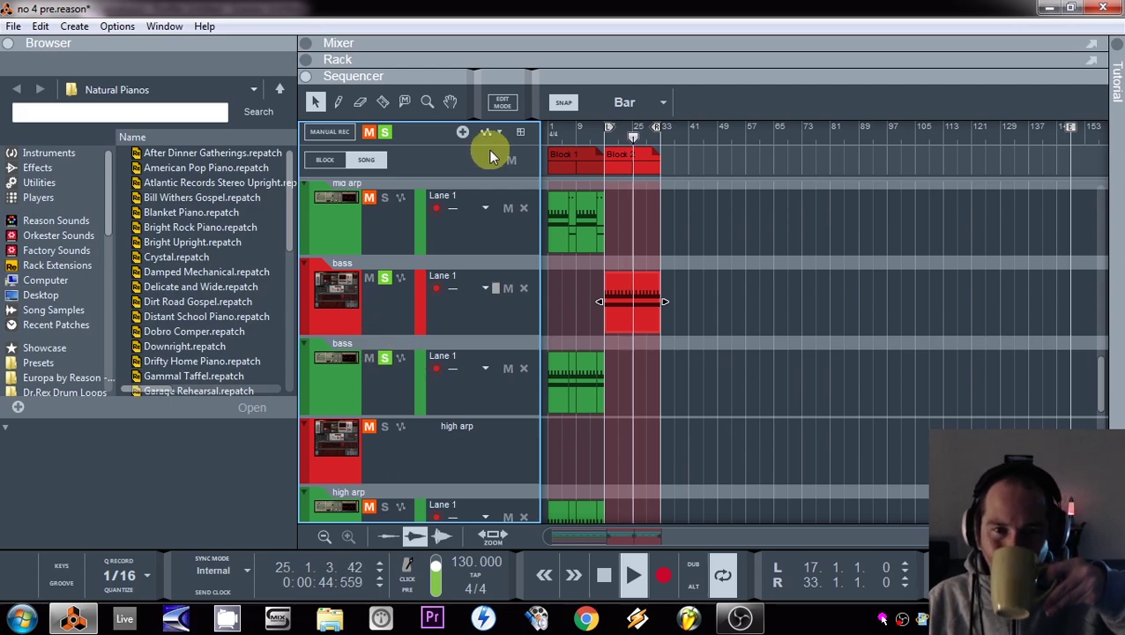
- Clear all solos, solo the drum tracks and both bass tracks instead, and play the song from bar 9
click(560, 130)
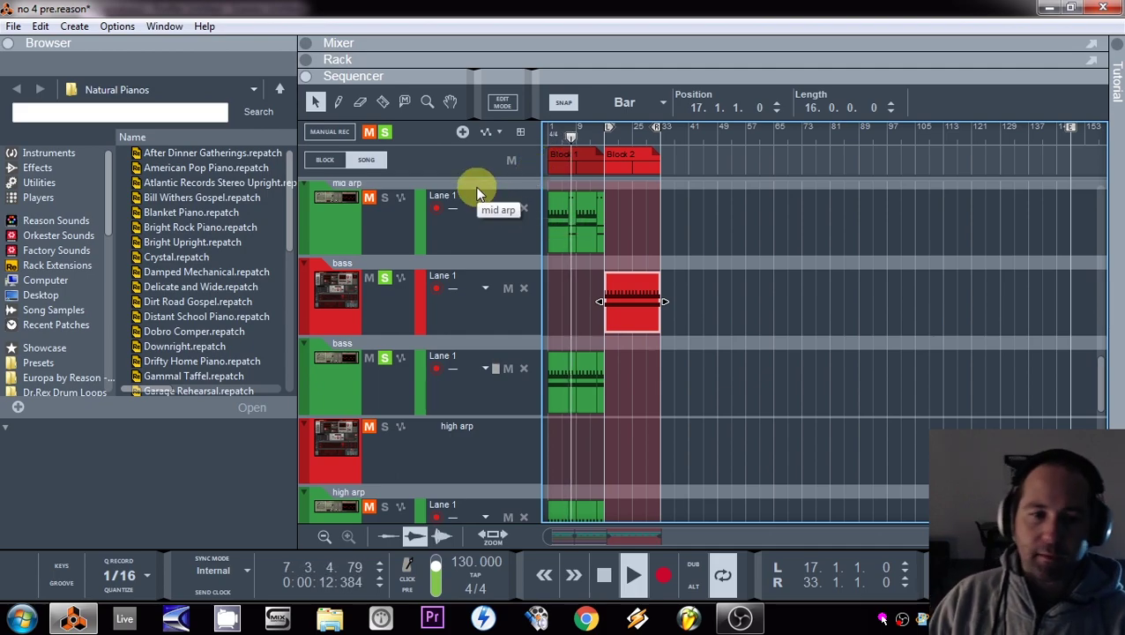
click(386, 132)
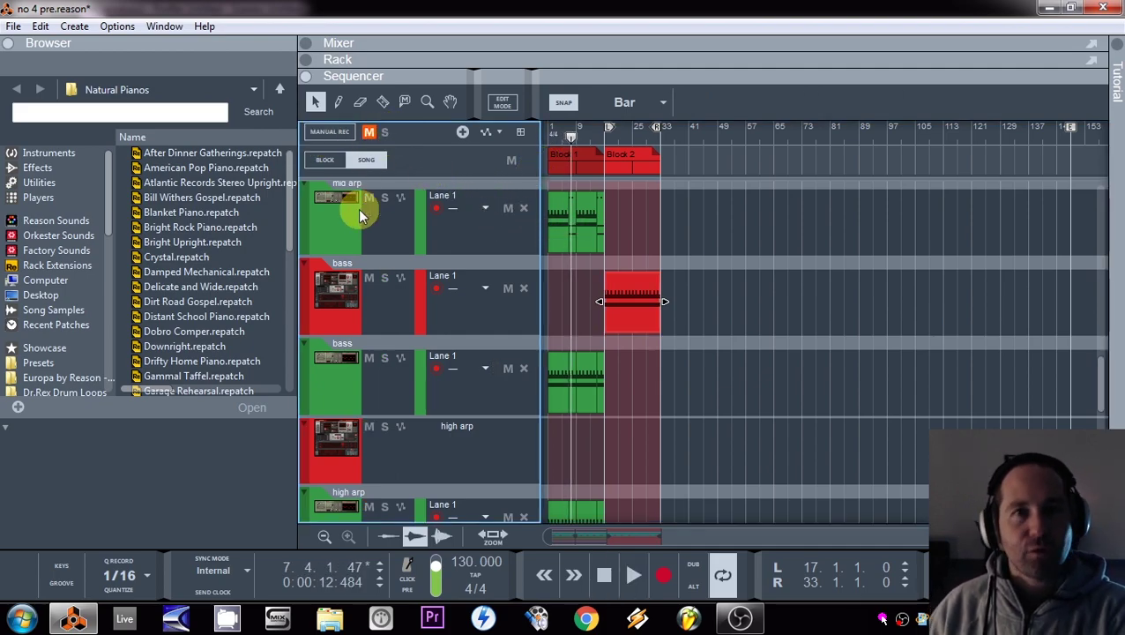
click(384, 277)
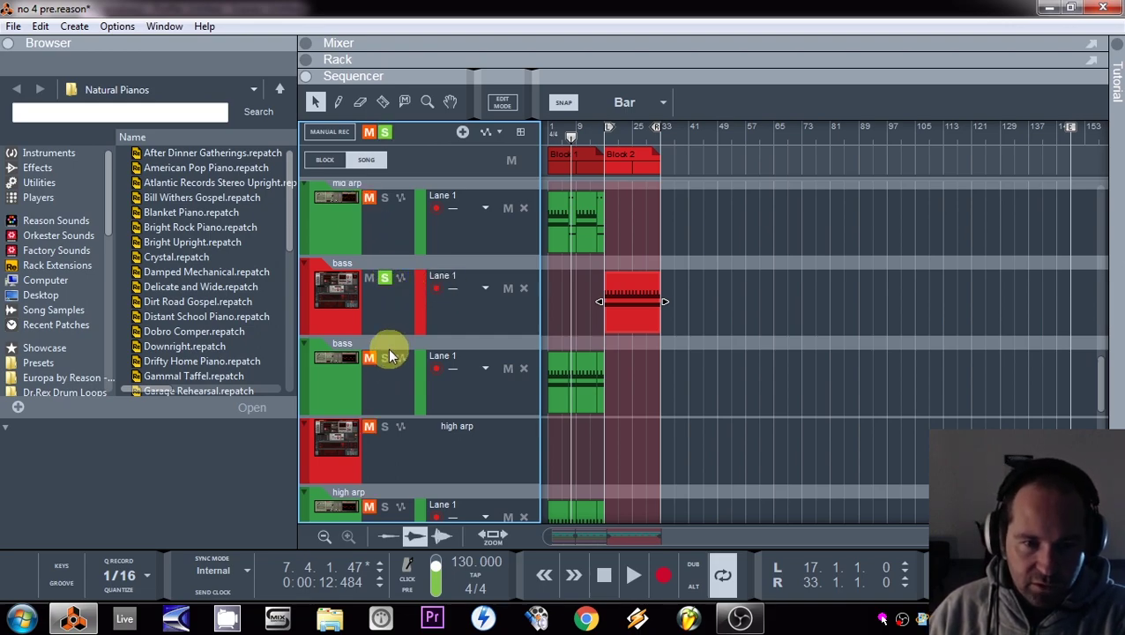
scroll(389, 353, up, 4)
click(575, 131)
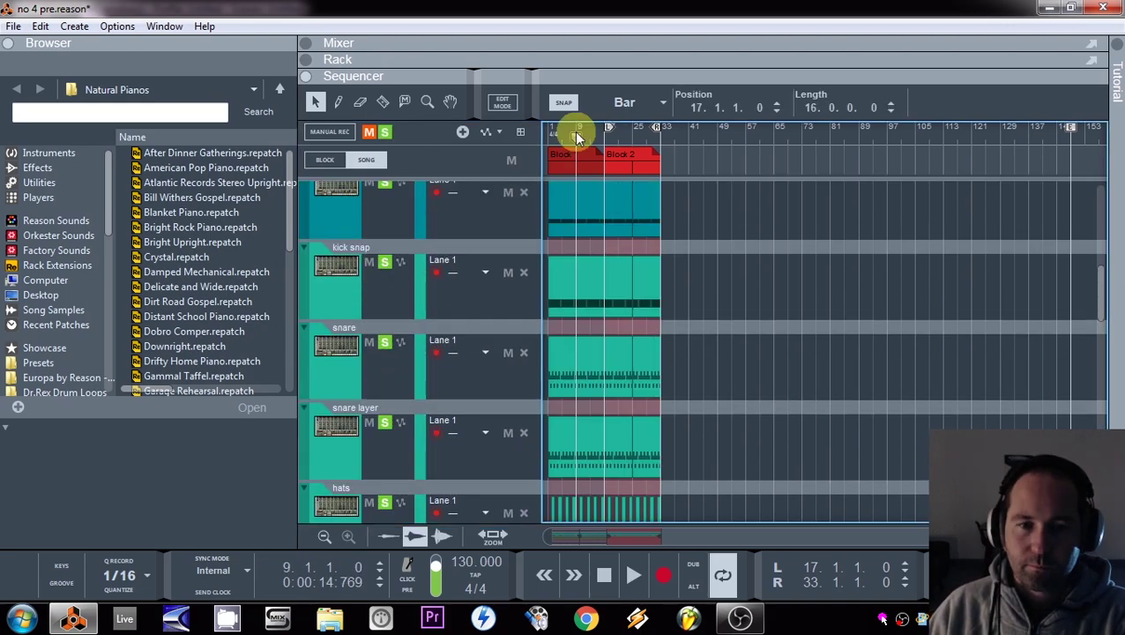
key(space)
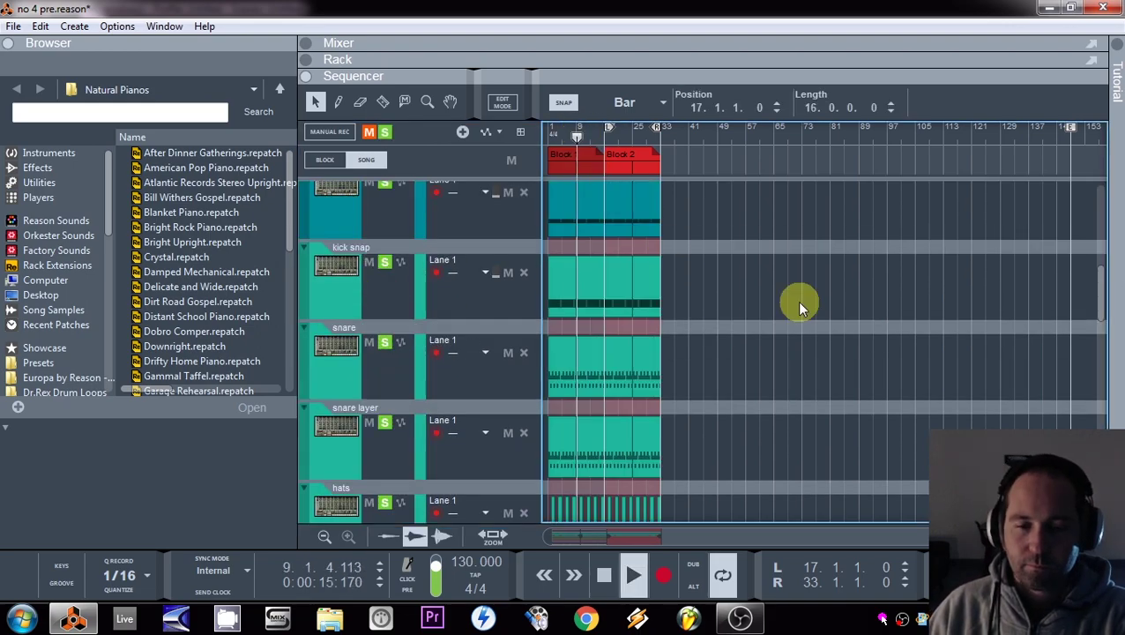
- Copy the clips of the green mid arp track onto the orange mid arp track, spanning bars 17 to 33
scroll(796, 300, down, 5)
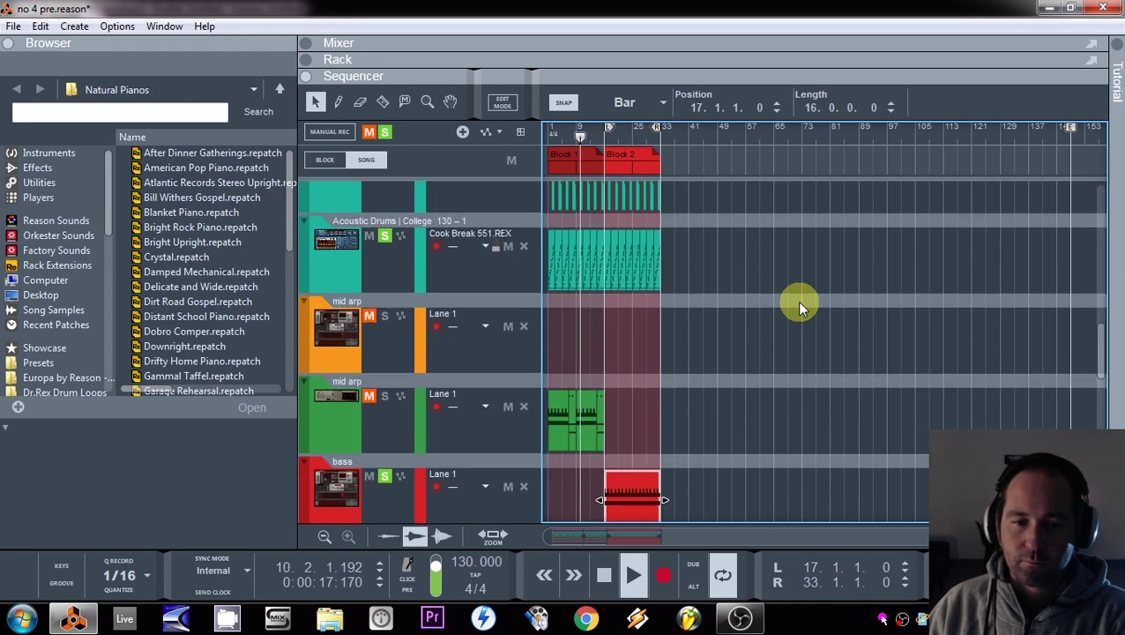
scroll(796, 300, down, 1)
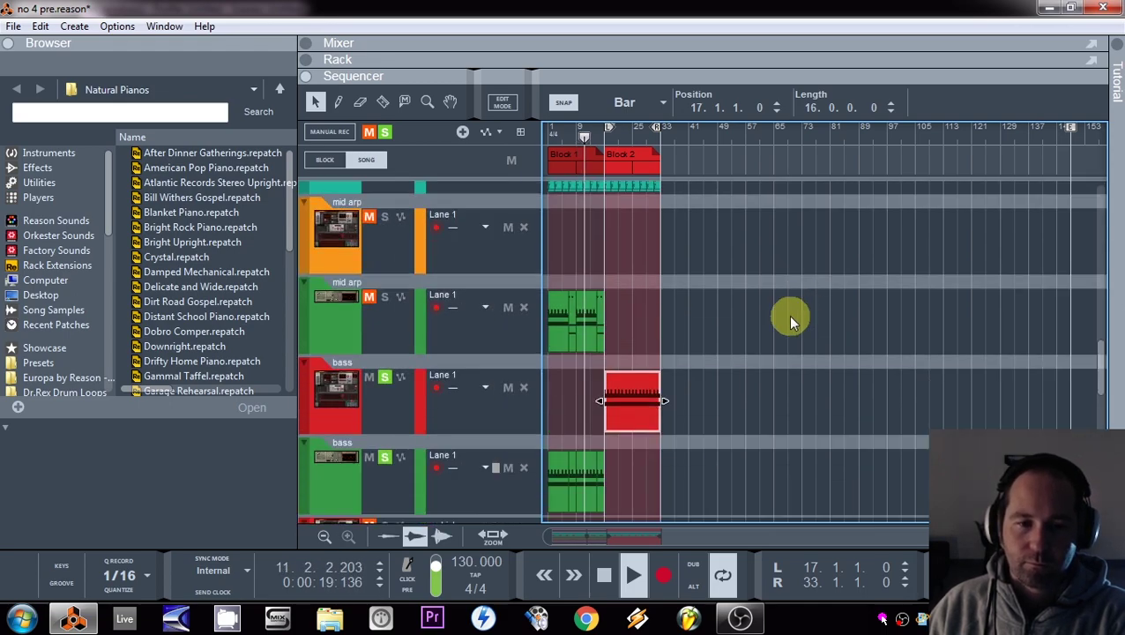
scroll(779, 318, down, 3)
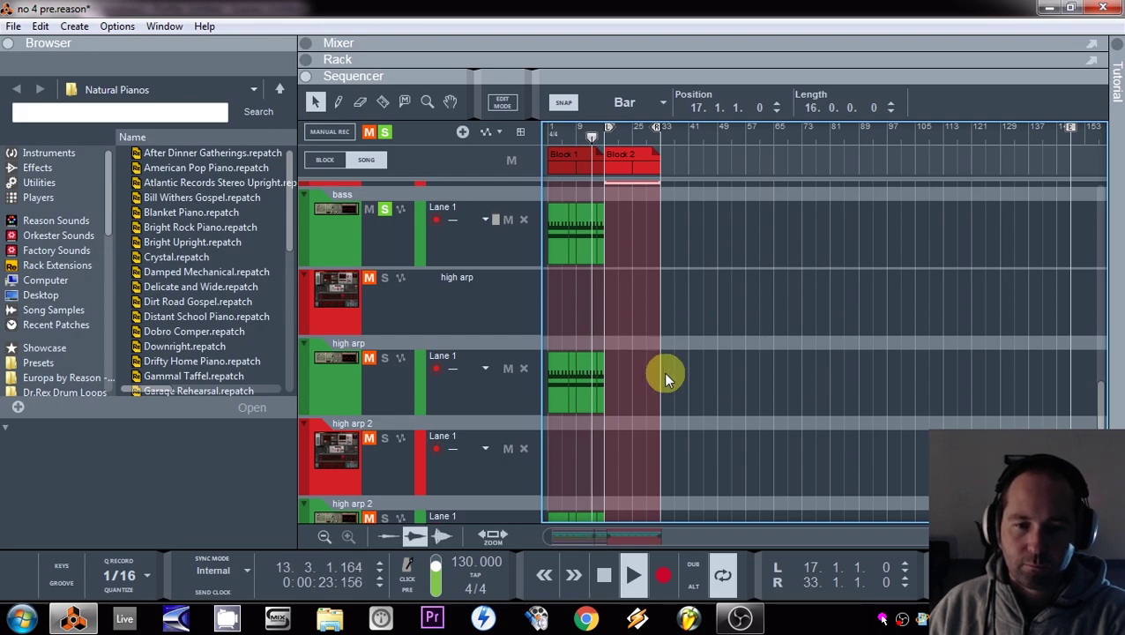
scroll(662, 386, up, 3)
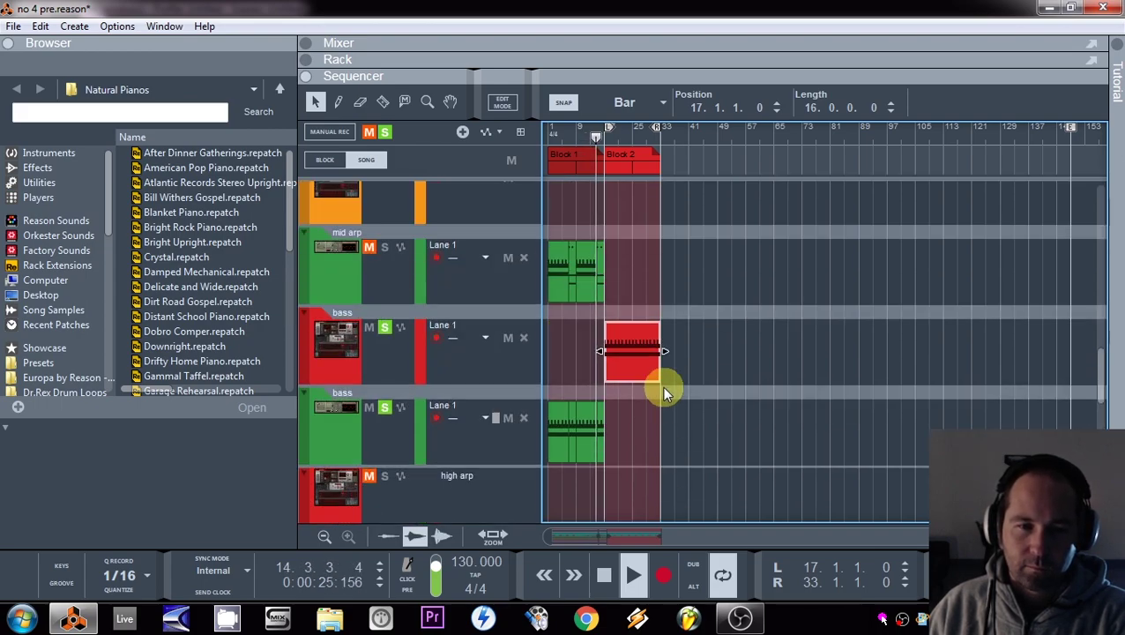
scroll(662, 387, up, 2)
click(553, 355)
drag(556, 353, 614, 294)
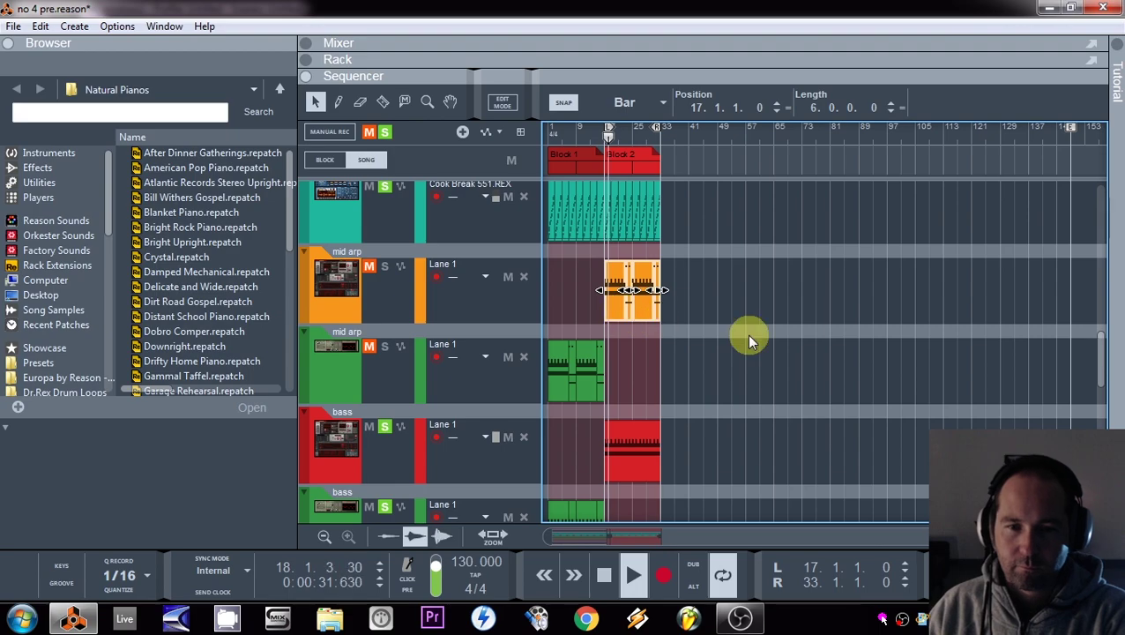
- Set the snap value to 1/2 and shorten the kick and snare clips before Block 2 to end at bar 16
click(566, 253)
scroll(579, 285, up, 6)
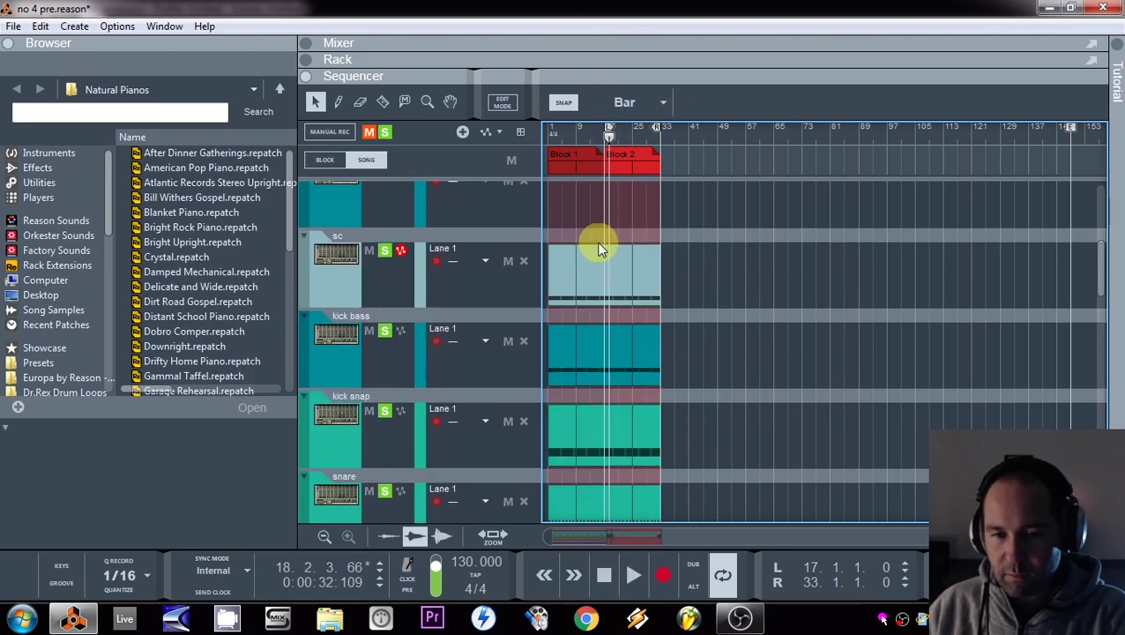
scroll(581, 249, down, 4)
drag(659, 632, 600, 369)
click(648, 103)
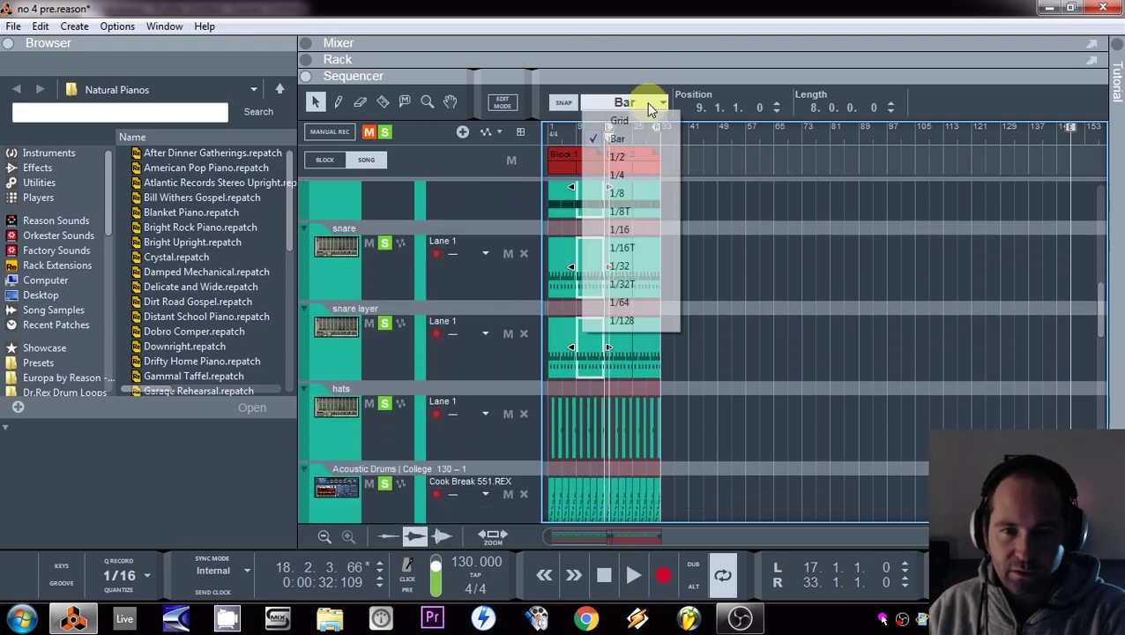
click(617, 156)
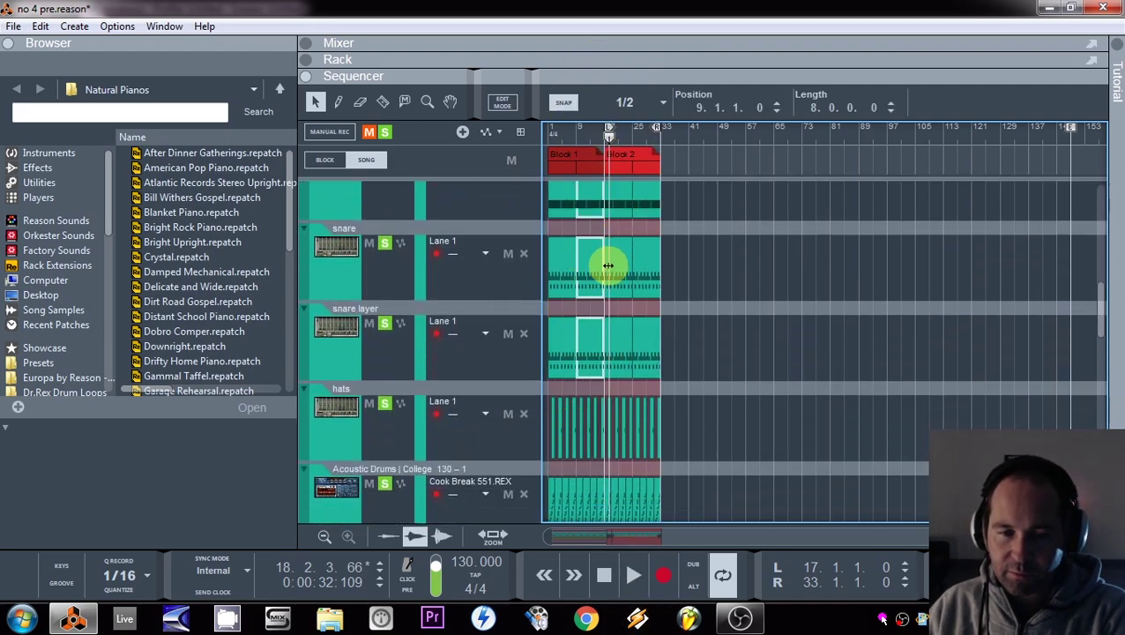
click(868, 425)
- Shorten the Acoustic Drums loop clip at bar 15 to a length of 1 bar and 2 beats
click(594, 499)
click(604, 490)
click(605, 494)
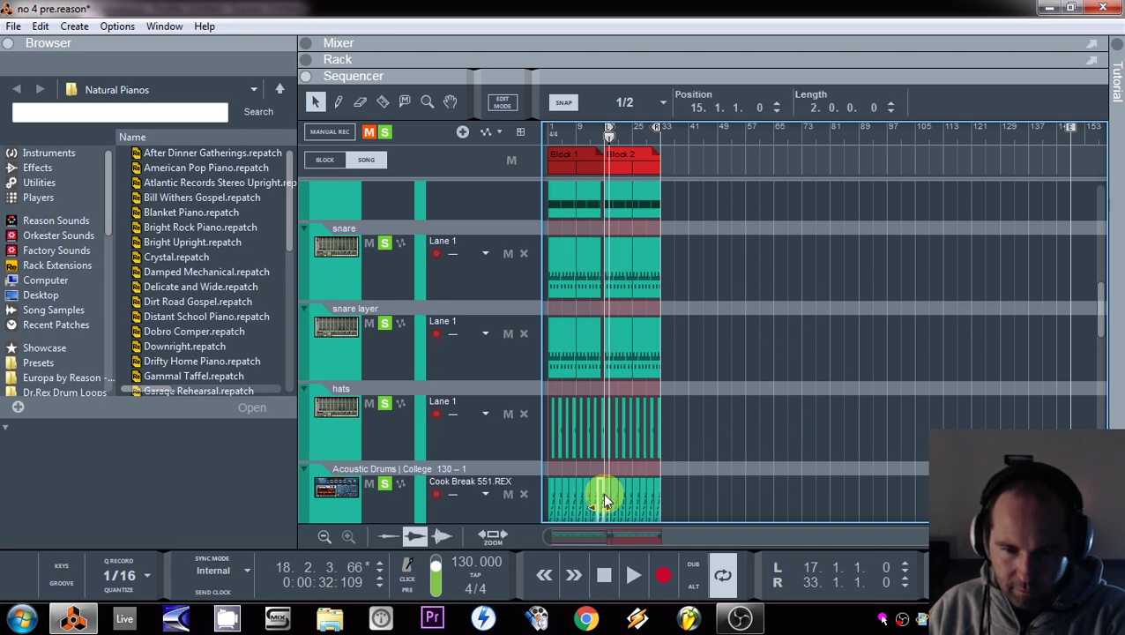
drag(606, 505, 602, 503)
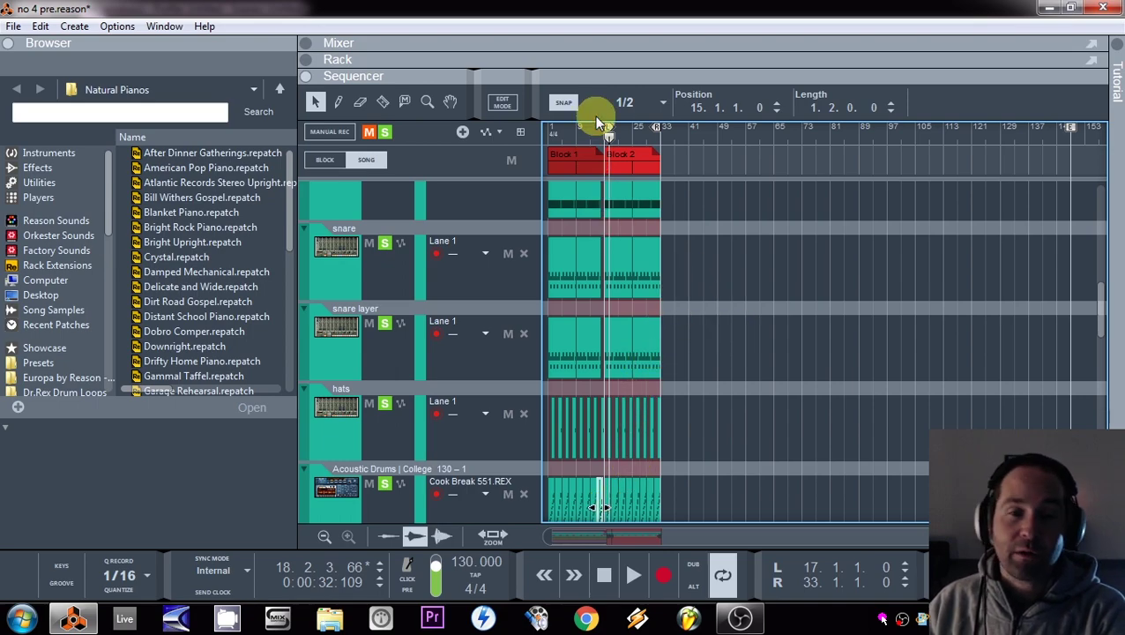
- Move the playhead to bar 6 and delete the Acoustic Drums loop clips within Block 2
drag(607, 136, 565, 137)
scroll(763, 358, down, 3)
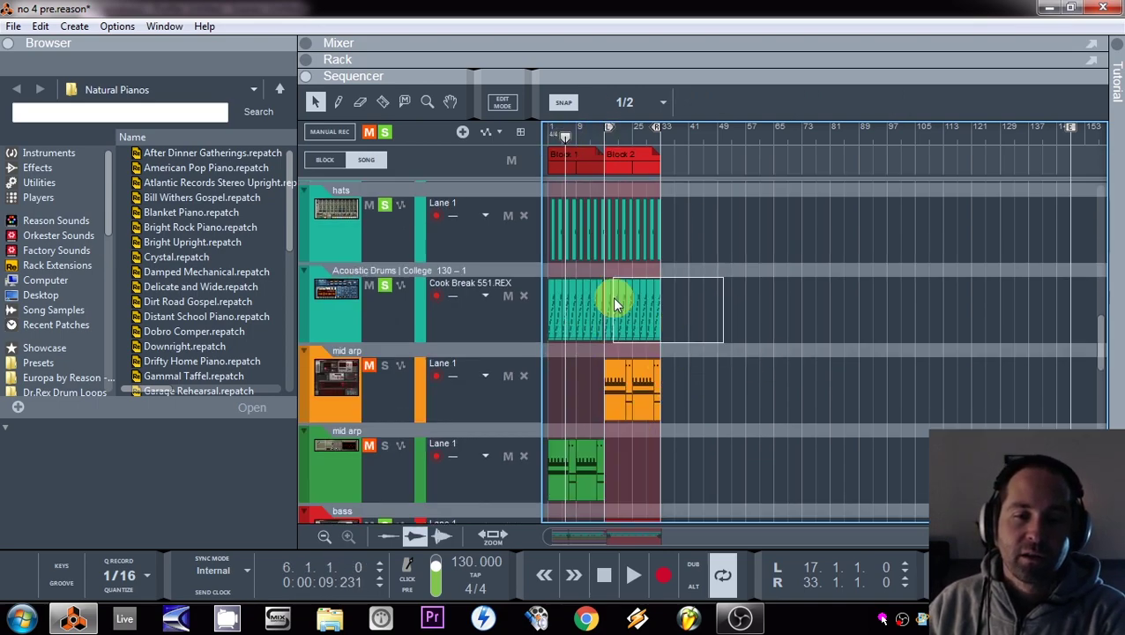
click(605, 308)
key(Delete)
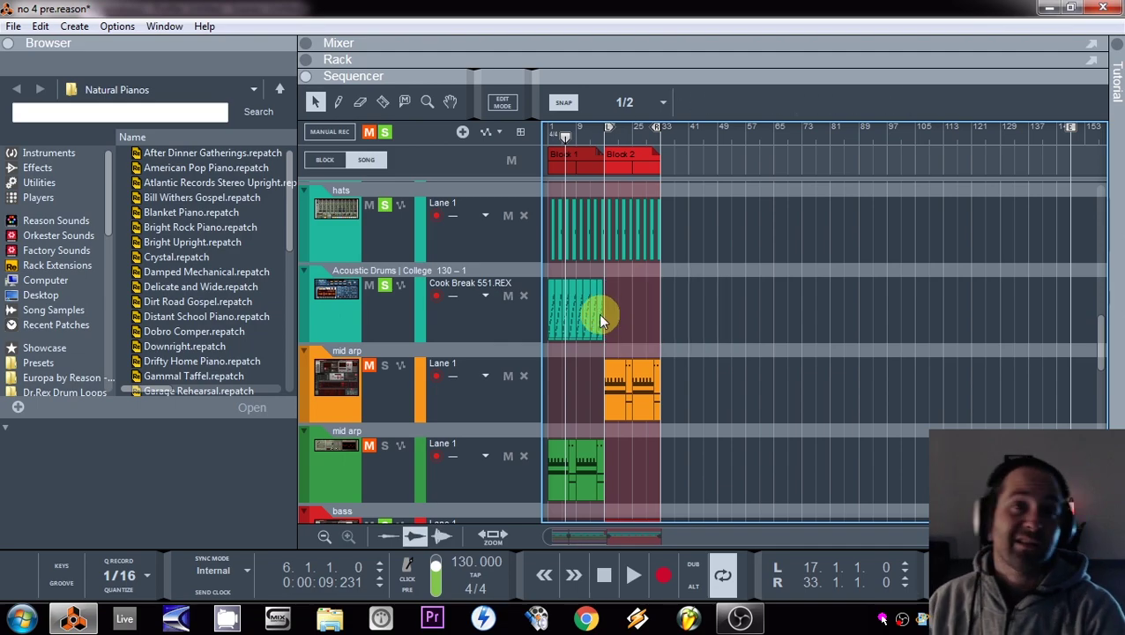
- Solo the green mid arp track, play the song from about bar 9, and set the snap value to Bar
scroll(673, 391, down, 3)
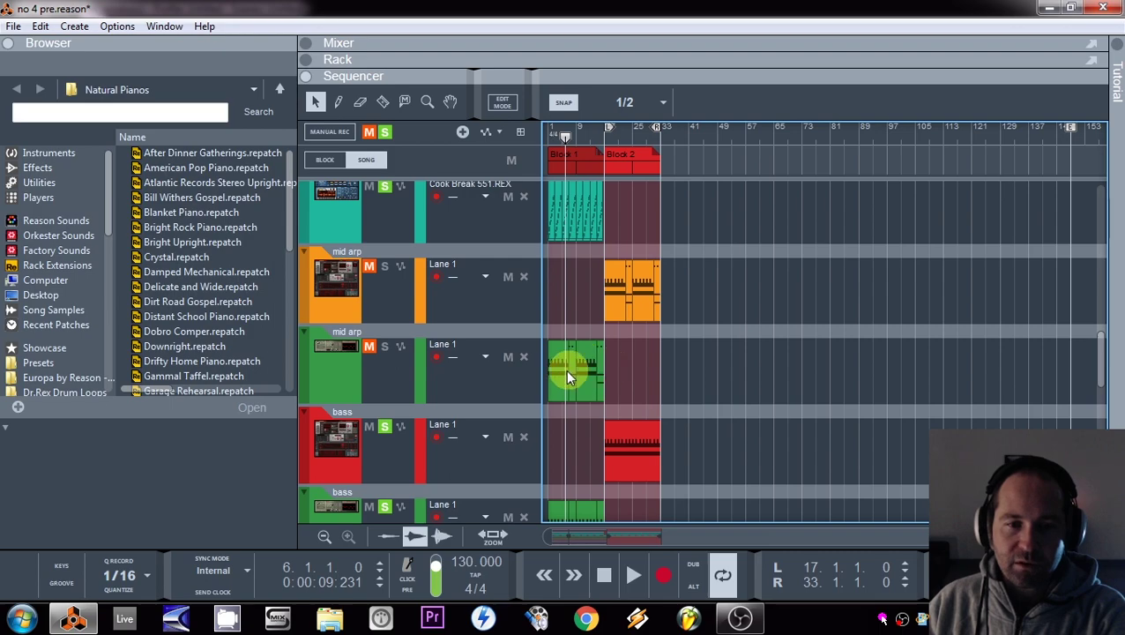
scroll(634, 343, down, 3)
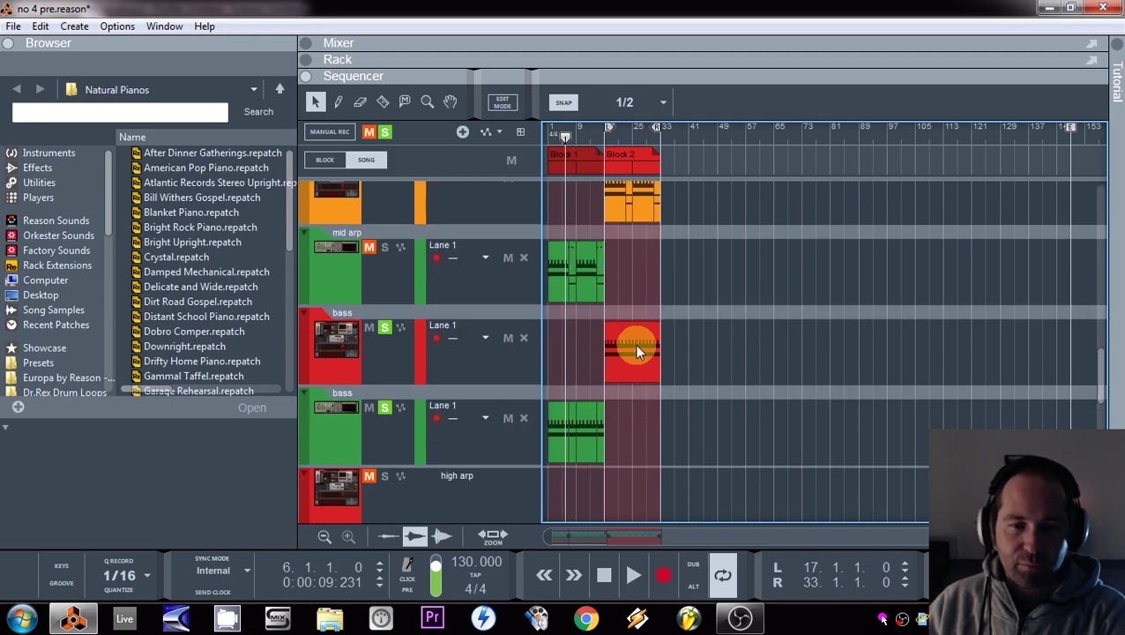
drag(566, 135, 336, 161)
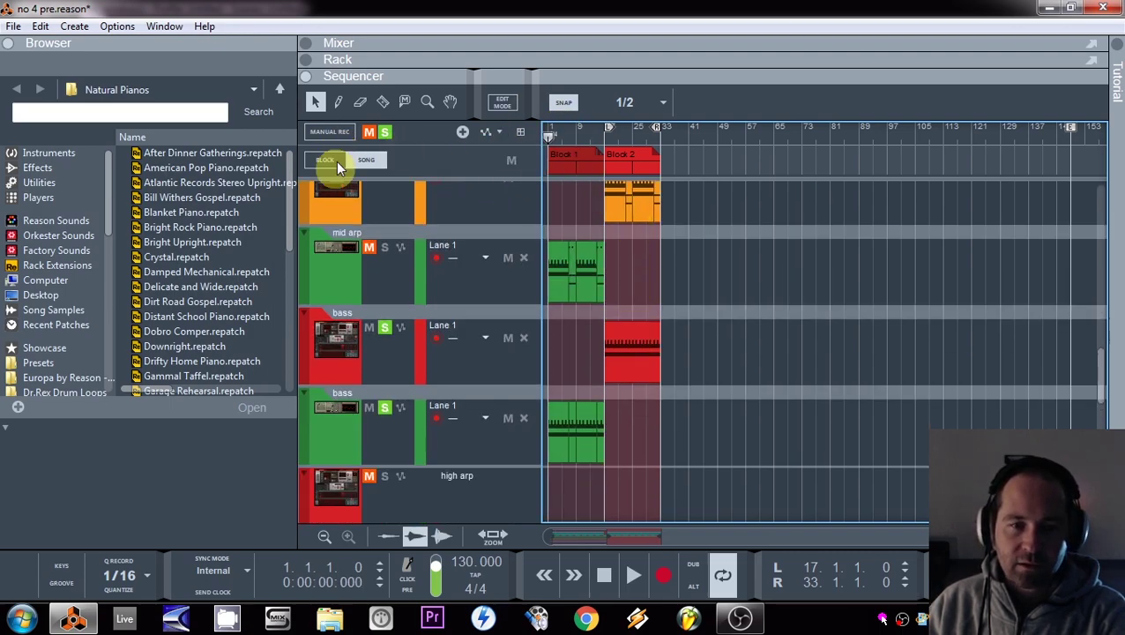
click(385, 248)
click(575, 132)
key(space)
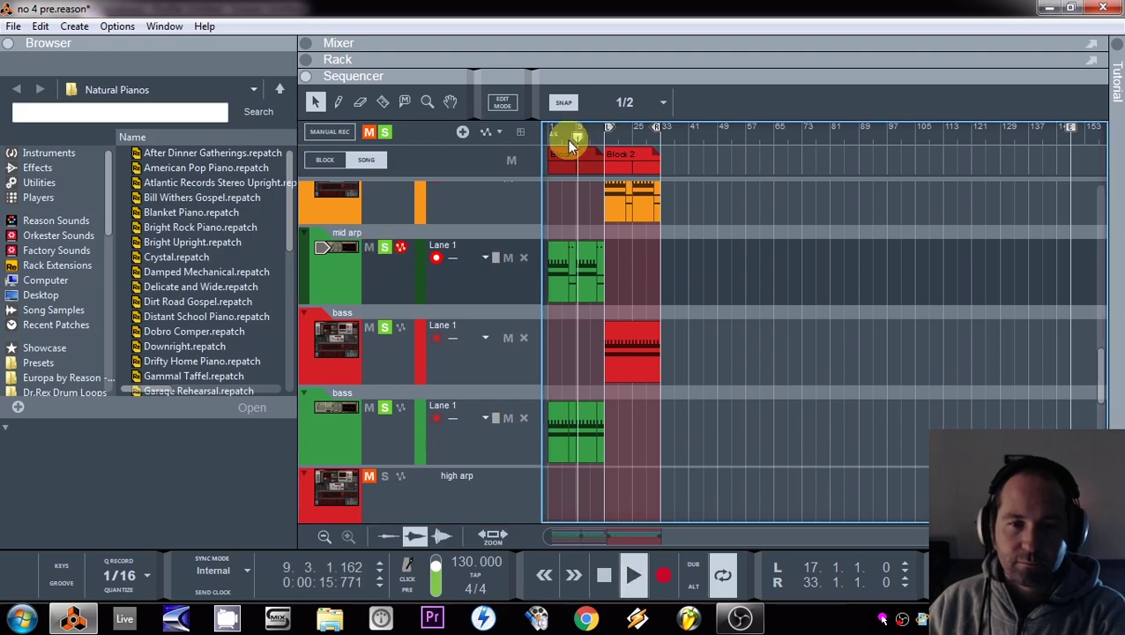
scroll(575, 264, up, 4)
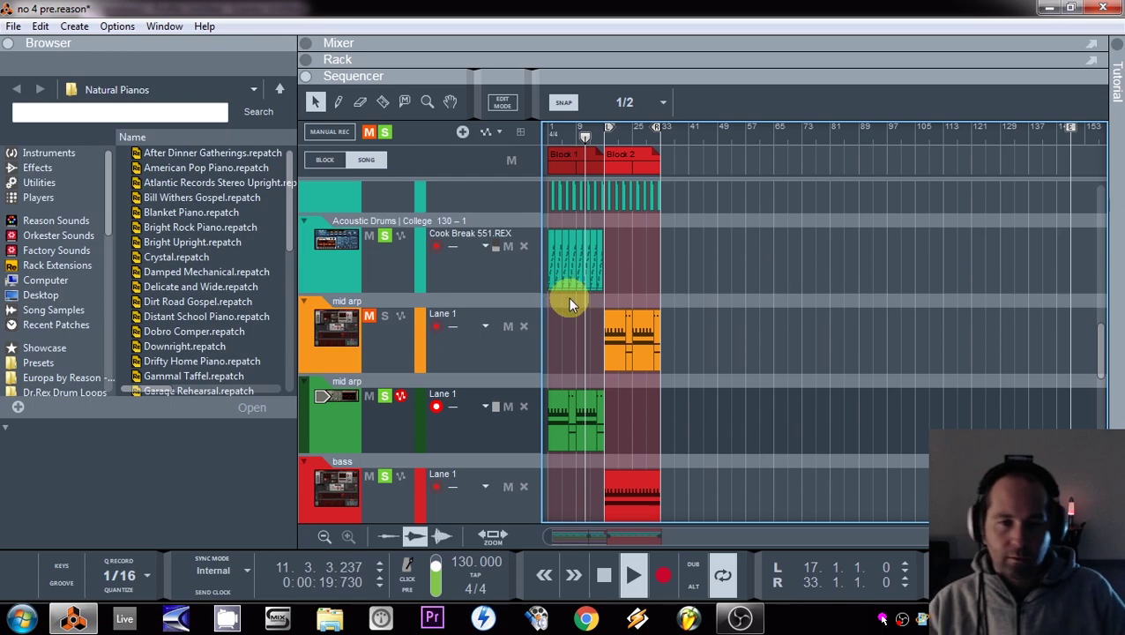
click(660, 107)
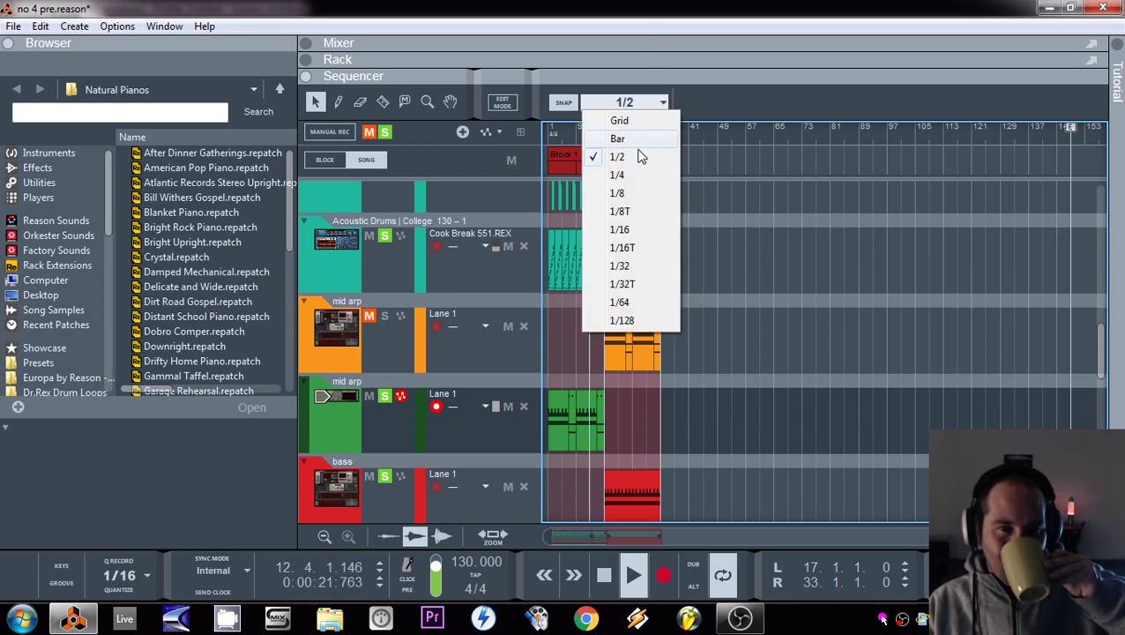
click(630, 141)
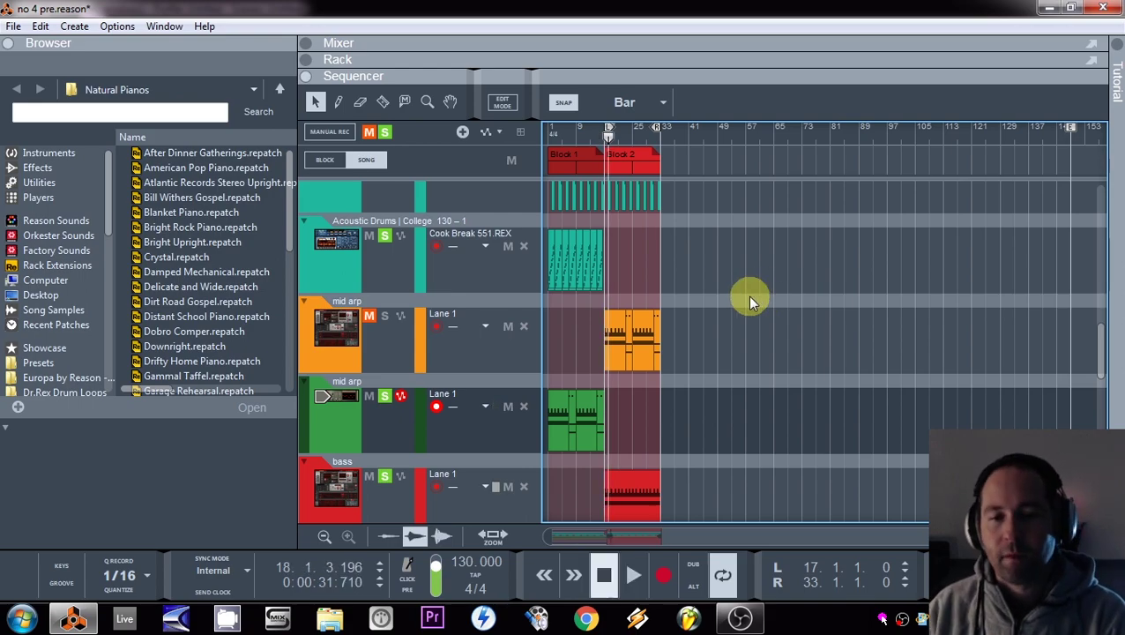
- With snap at 1/2, shorten the bar 15 clips on the green bass and high arp tracks to 1 bar 2 beats and play the transition
scroll(754, 294, down, 3)
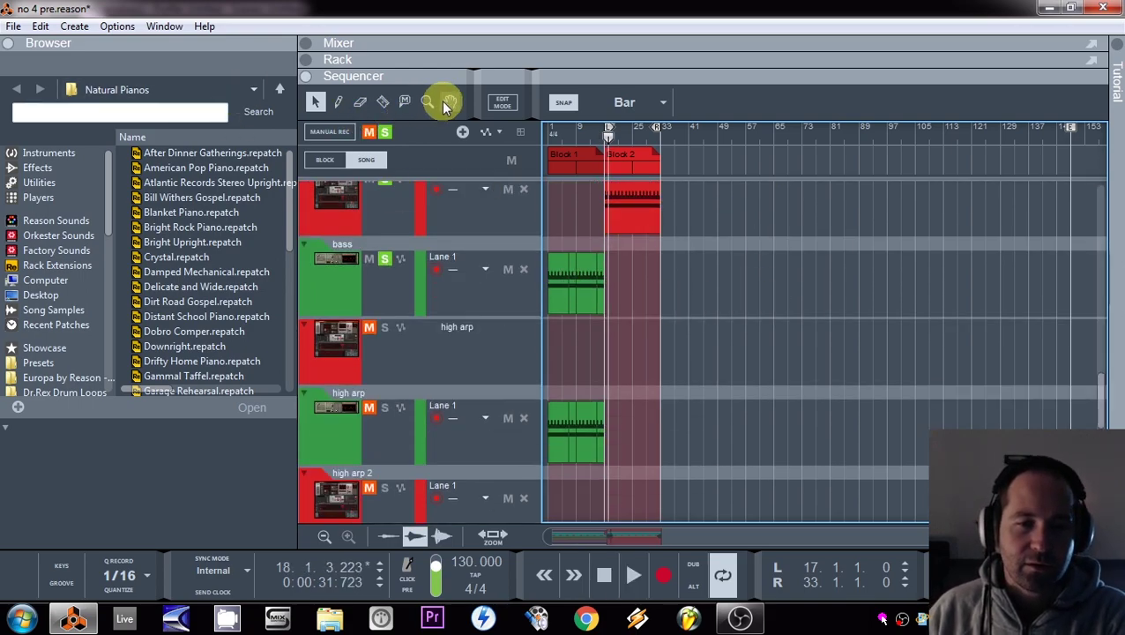
drag(672, 251, 583, 446)
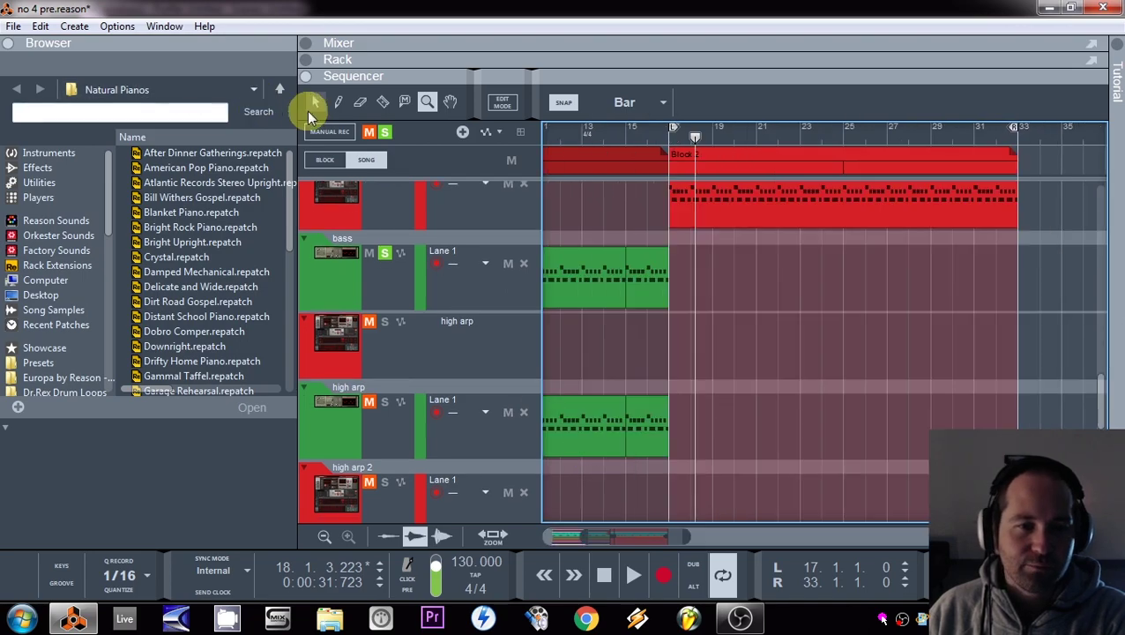
click(314, 103)
click(646, 105)
click(641, 156)
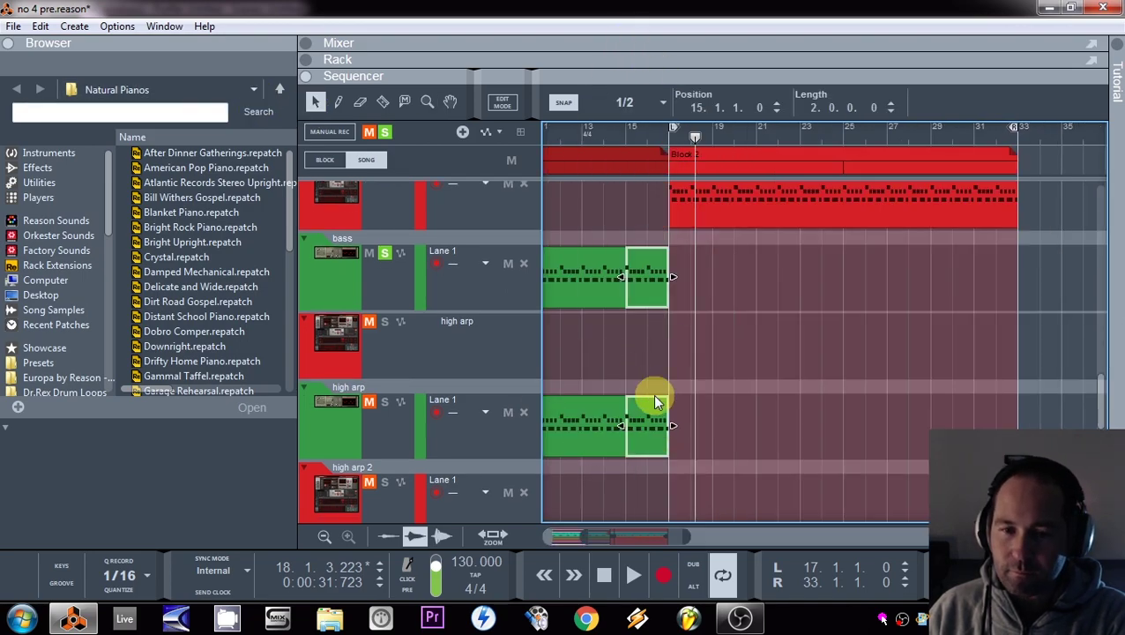
mouse_move(676, 275)
mouse_down()
mouse_move(642, 274)
mouse_move(657, 275)
mouse_up()
click(624, 135)
key(space)
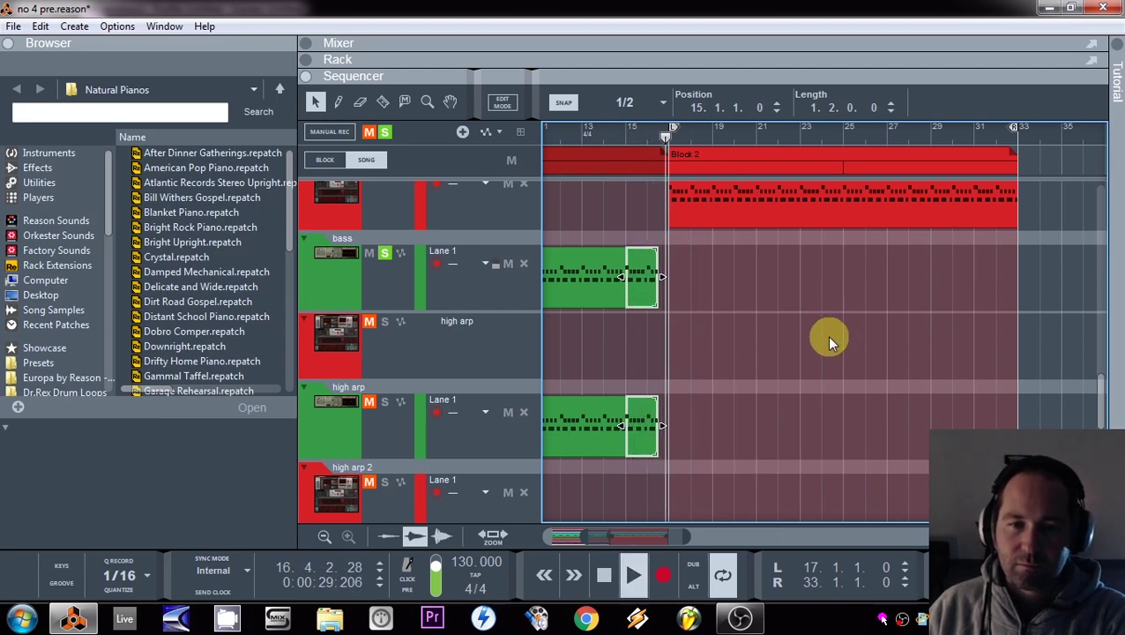
- Shorten the green mid arp clip at bar 15 to 1 bar 2 beats and replay from about bar 15
scroll(826, 336, up, 3)
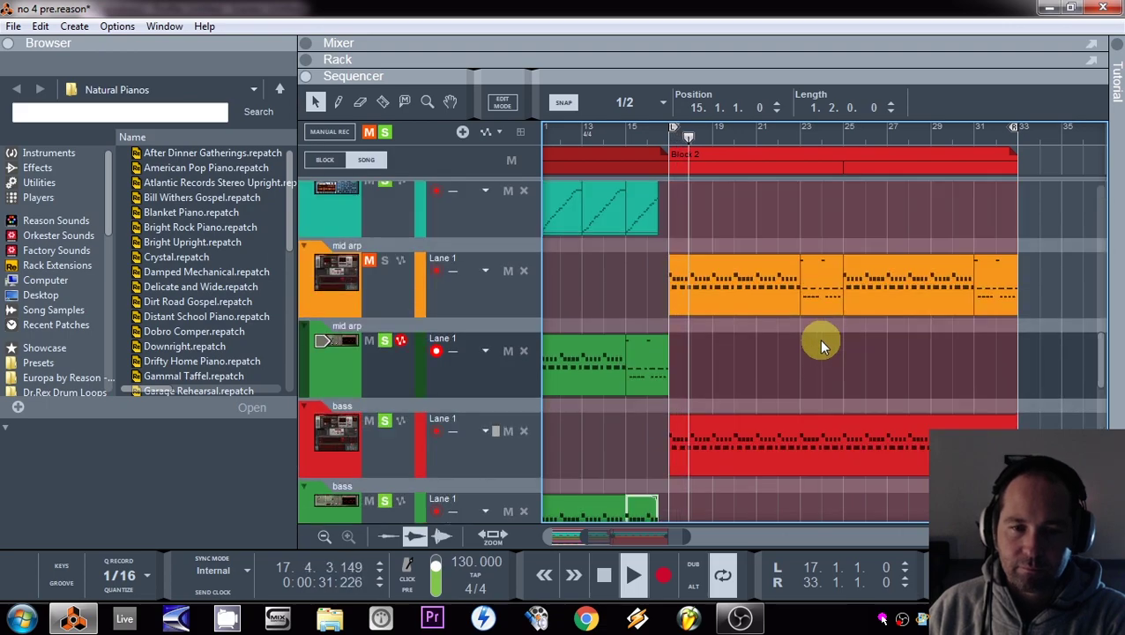
click(640, 367)
drag(672, 366, 659, 368)
click(624, 128)
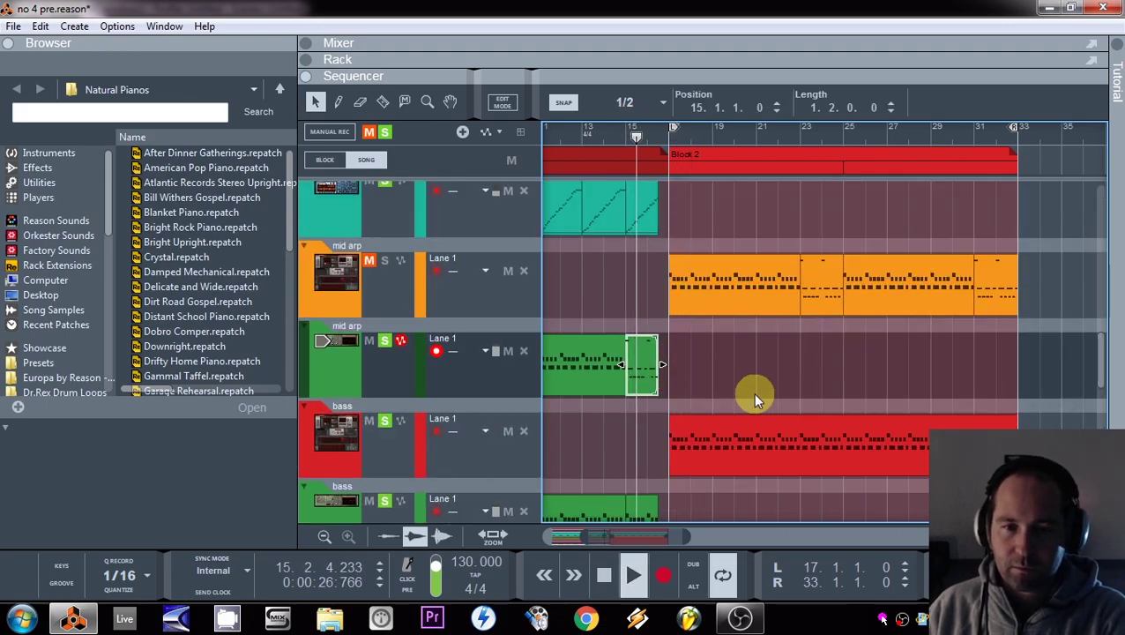
- Add a two-beat clip from bar 16 beat 3 to bar 17 on both the snare and snare layer tracks
scroll(755, 398, up, 3)
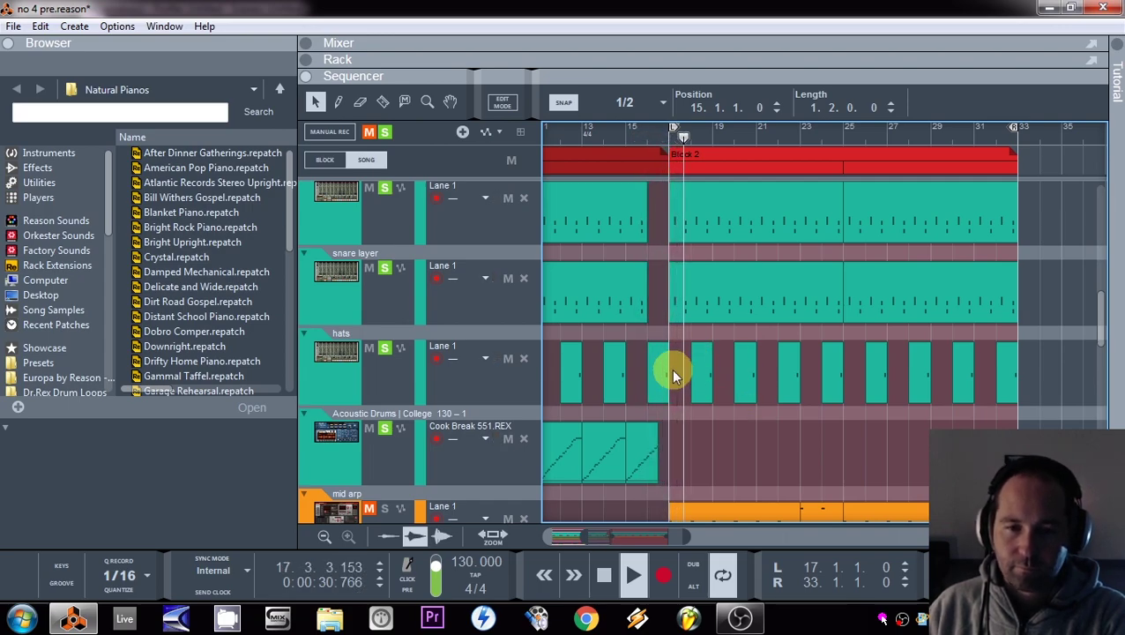
scroll(682, 357, up, 3)
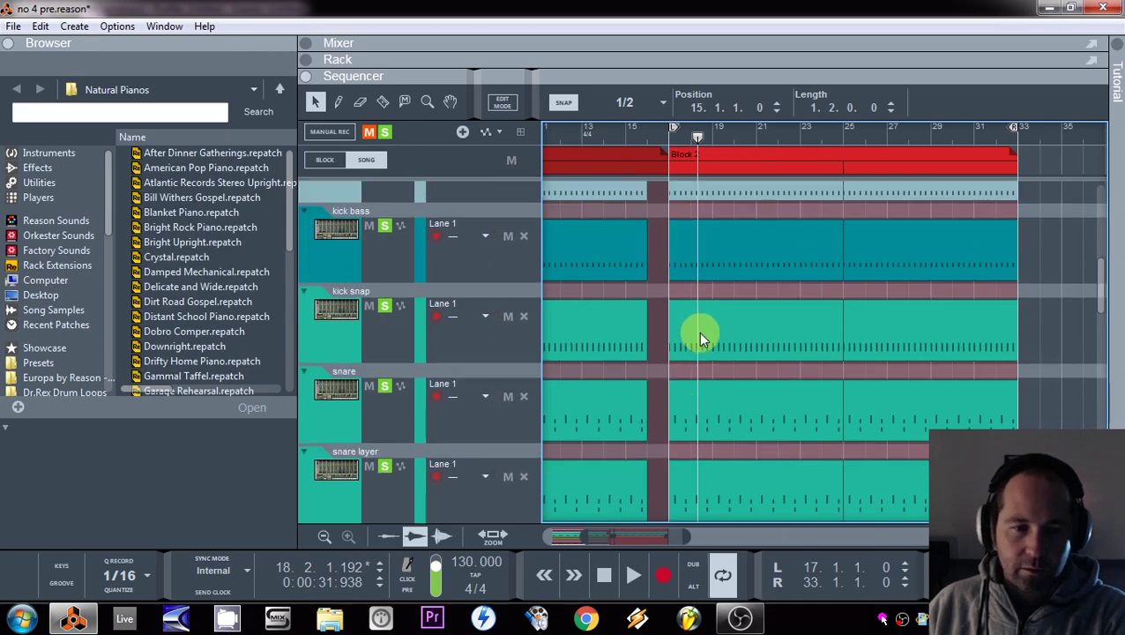
click(772, 413)
drag(842, 421, 658, 422)
scroll(688, 423, down, 1)
click(756, 394)
drag(842, 397, 665, 392)
- Play the transition into Block 2 from about bar 15, and audition the end of Block 2 from about bar 30
click(620, 126)
key(space)
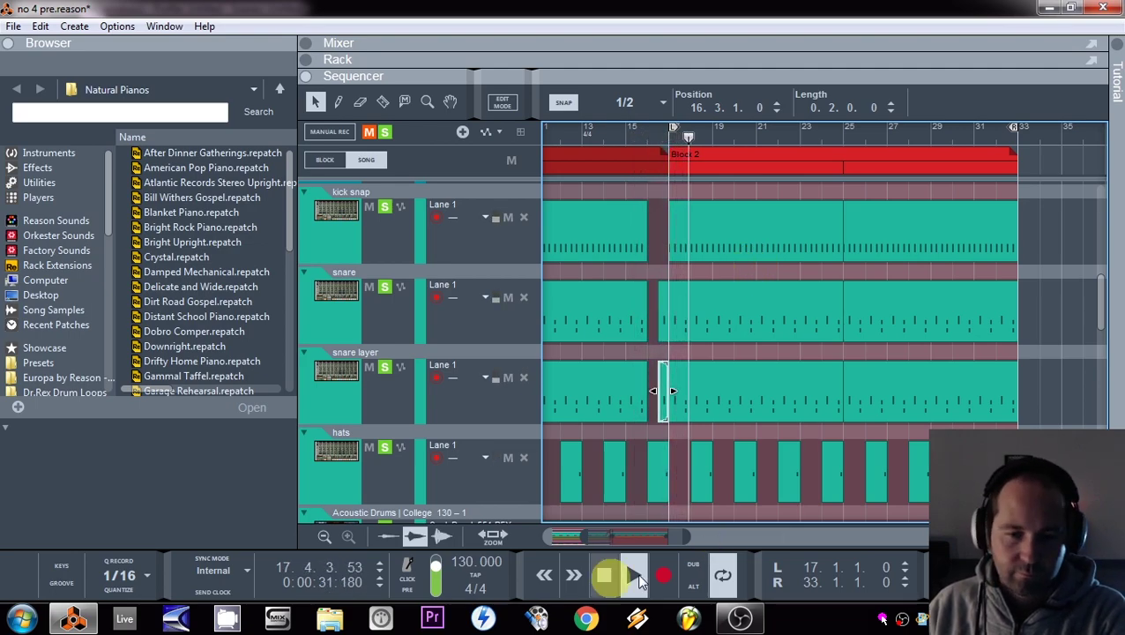
click(603, 574)
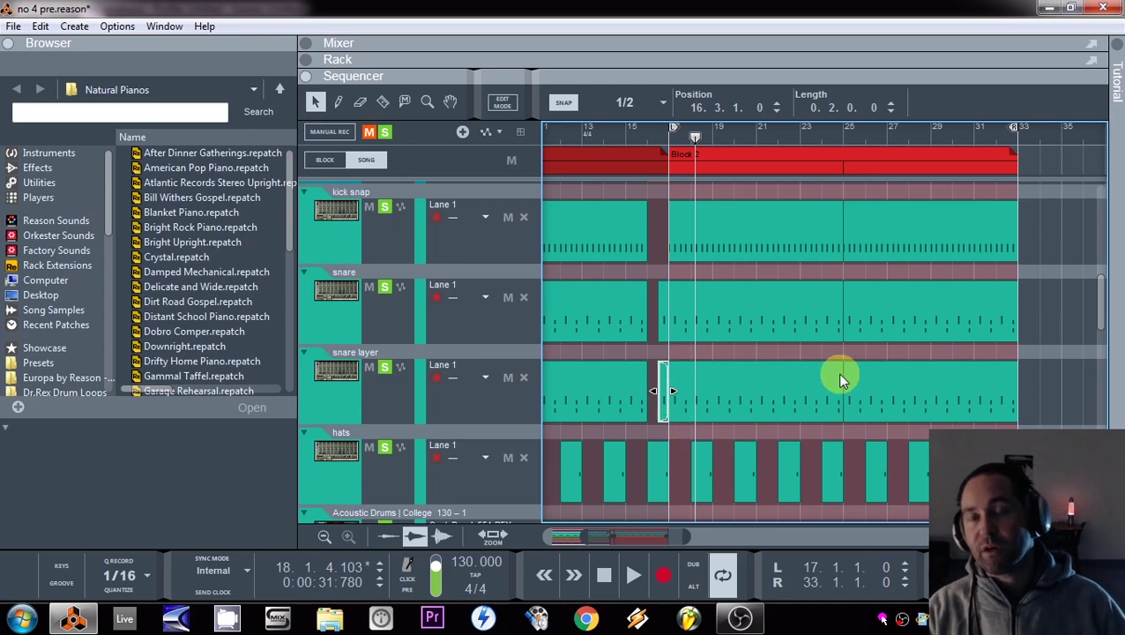
click(964, 130)
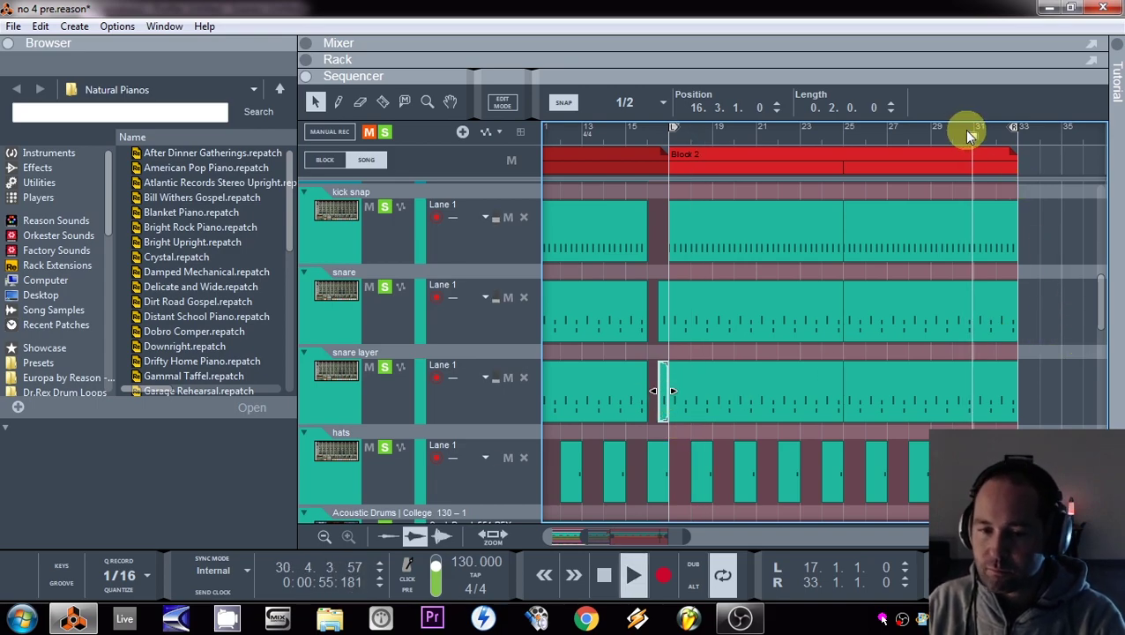
- Move the loop start to bar 1 and play from about bar 31 through the end of Block 2 back to the beginning
scroll(964, 244, down, 5)
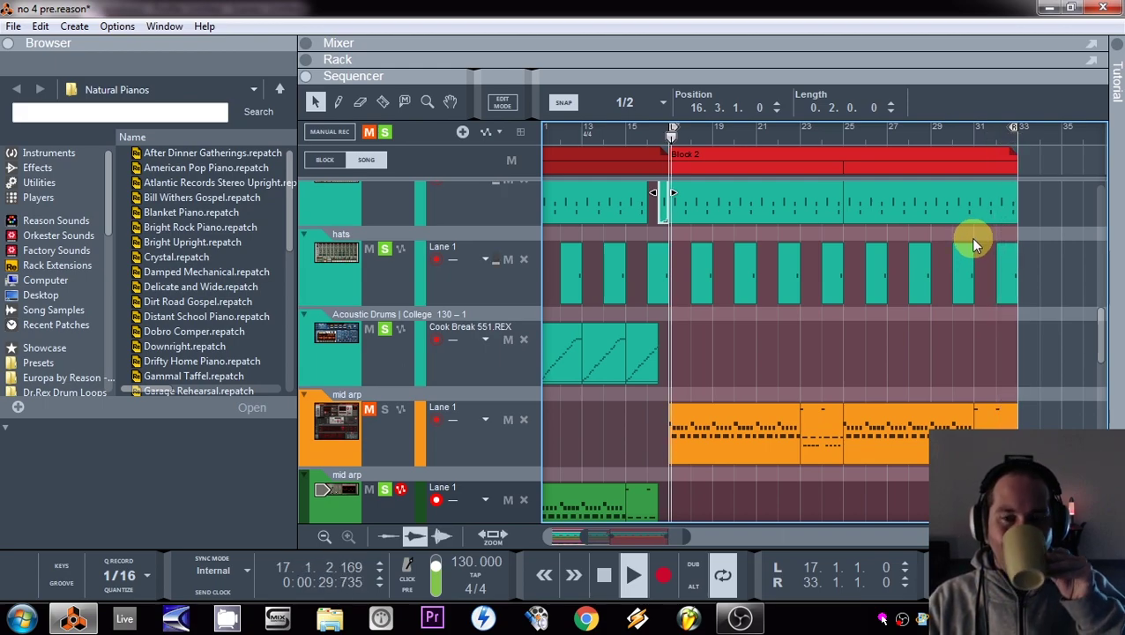
click(983, 127)
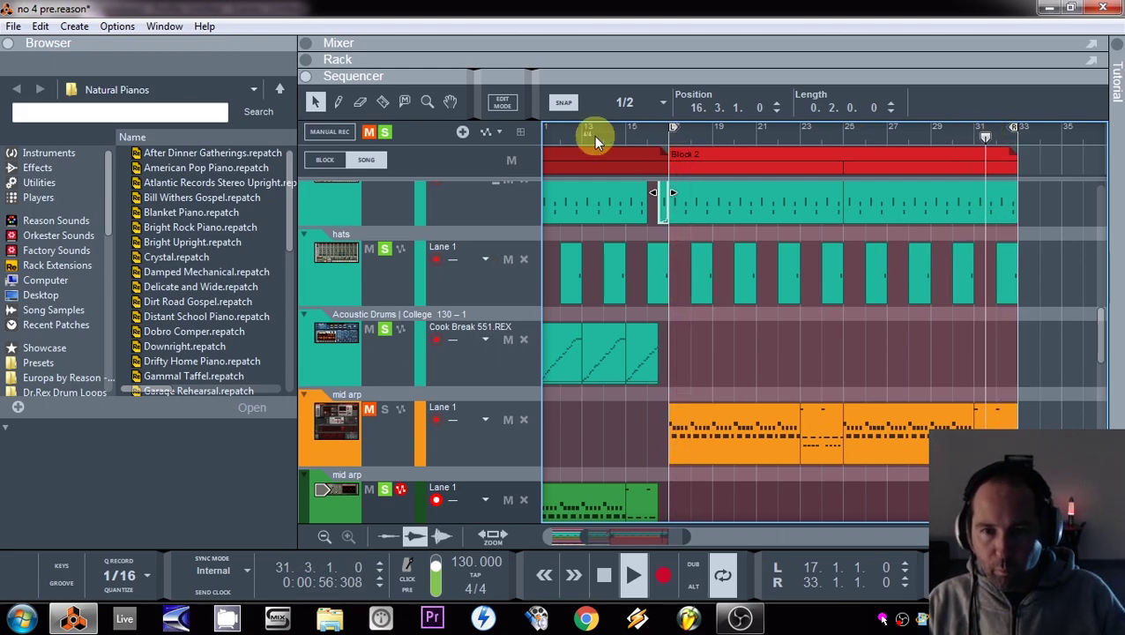
drag(676, 127, 126, 122)
drag(648, 537, 679, 538)
click(1005, 128)
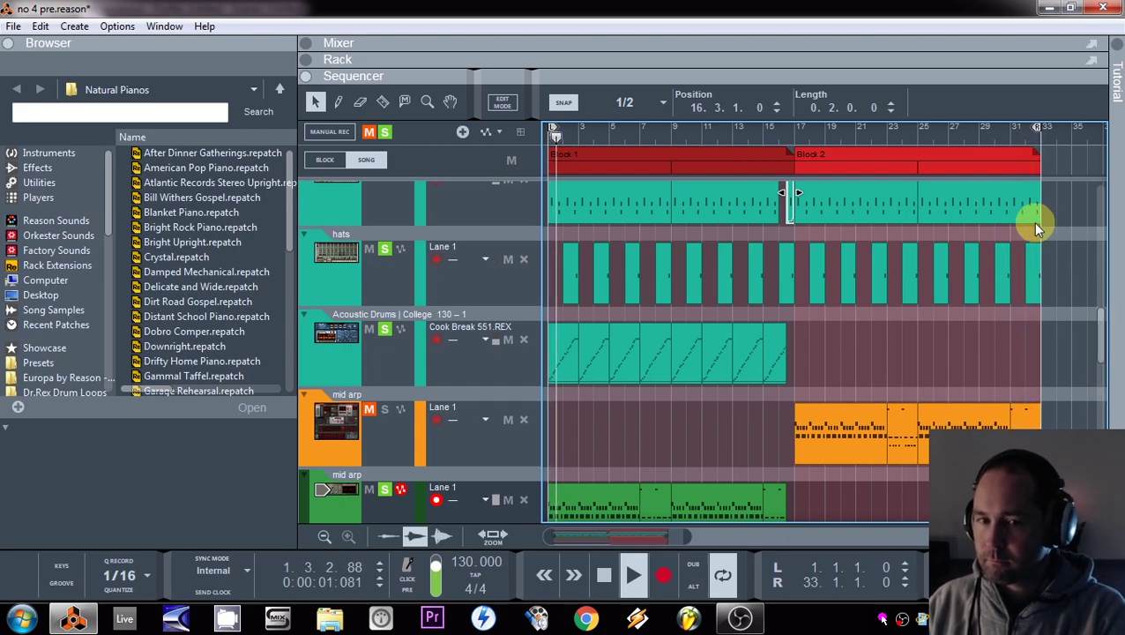
- With snap at Bar, split the Block 2 clips on the kick and snare tracks at bar 32 using the Razor tool
scroll(1062, 325, up, 3)
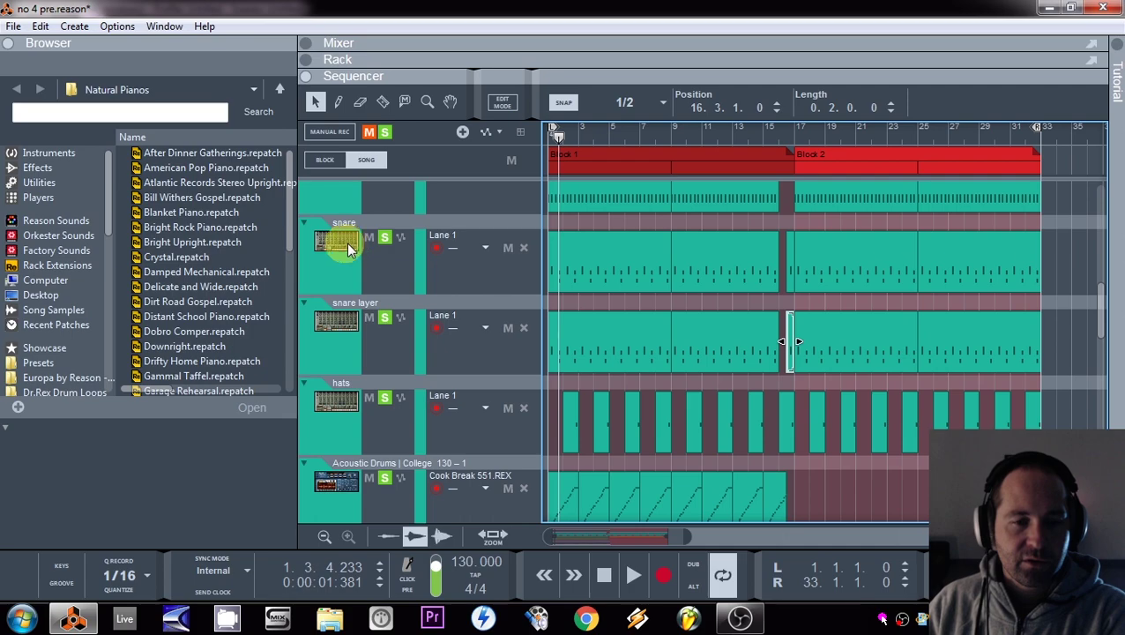
scroll(1030, 278, up, 5)
scroll(1026, 277, down, 4)
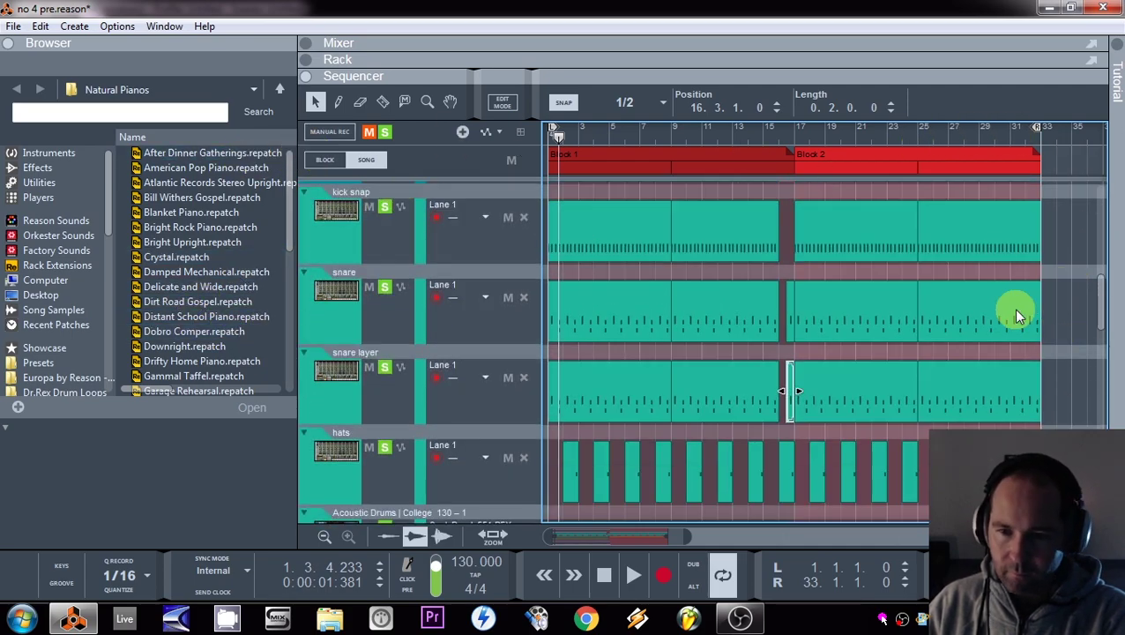
click(1016, 315)
click(383, 102)
click(1033, 299)
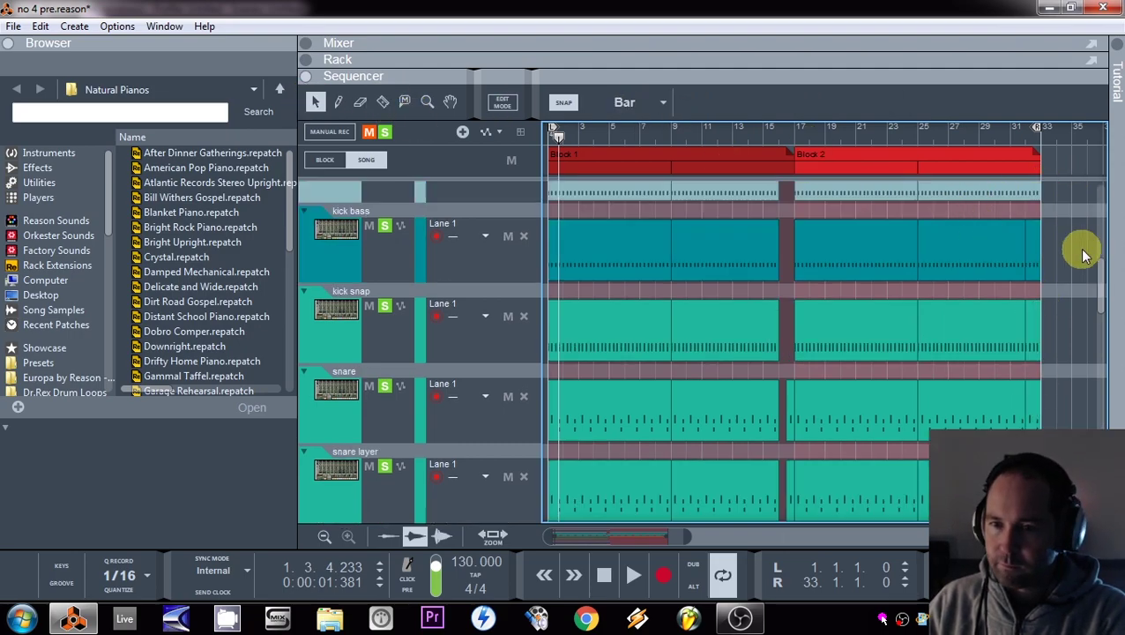
- Edit the snare track's bar 32 clip, deleting the two notes at 32.4.3, and return to the arrangement with playback stopped
double_click(1030, 246)
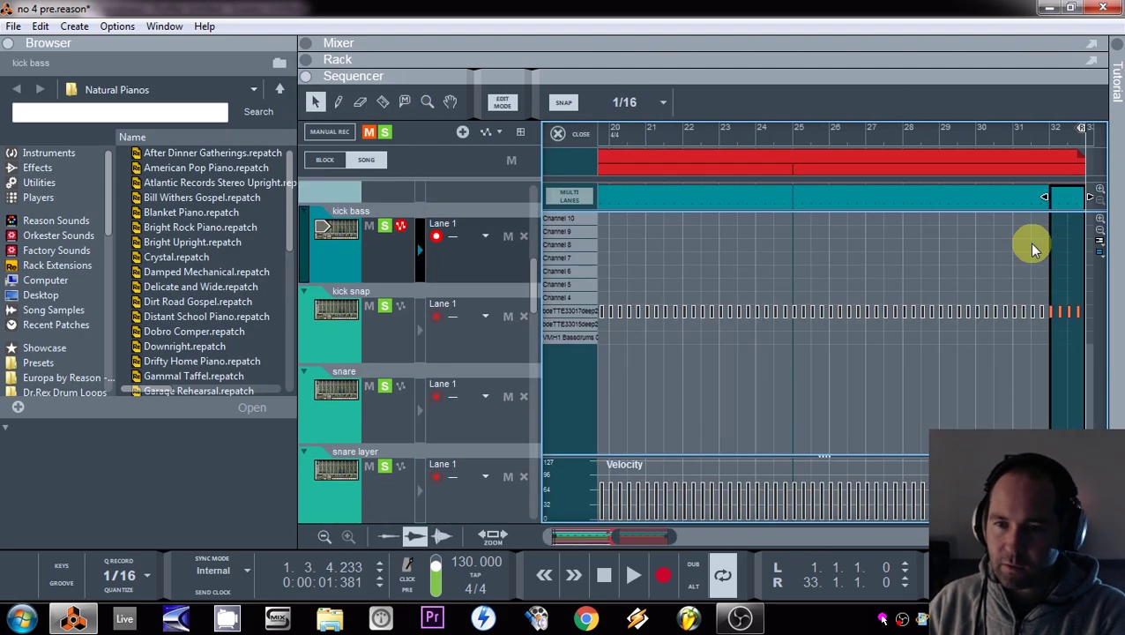
click(1078, 312)
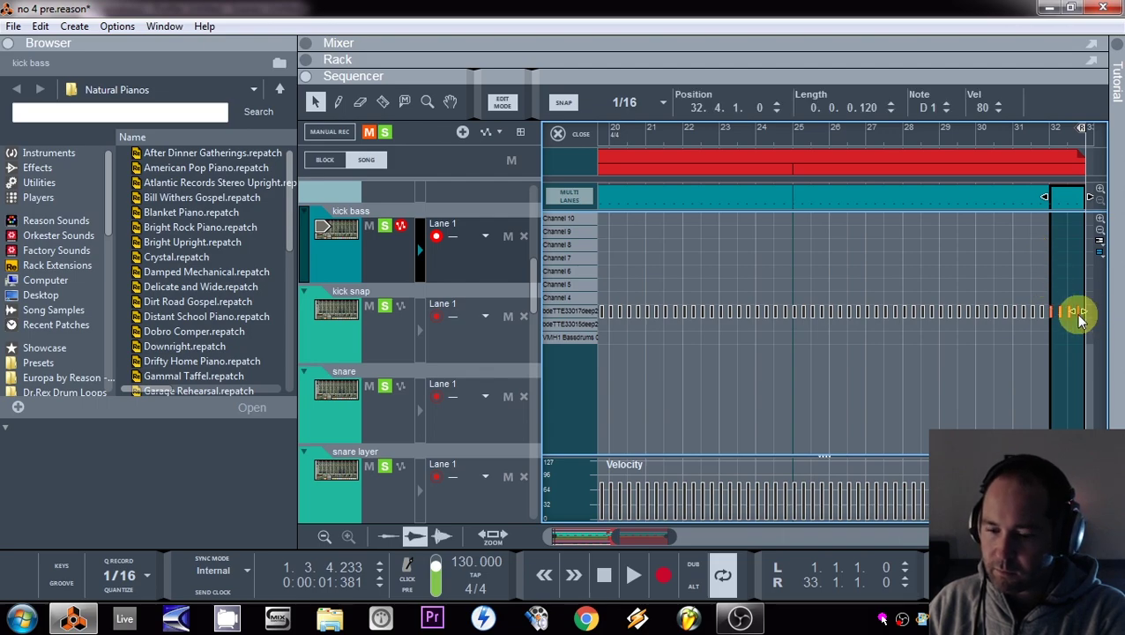
click(505, 102)
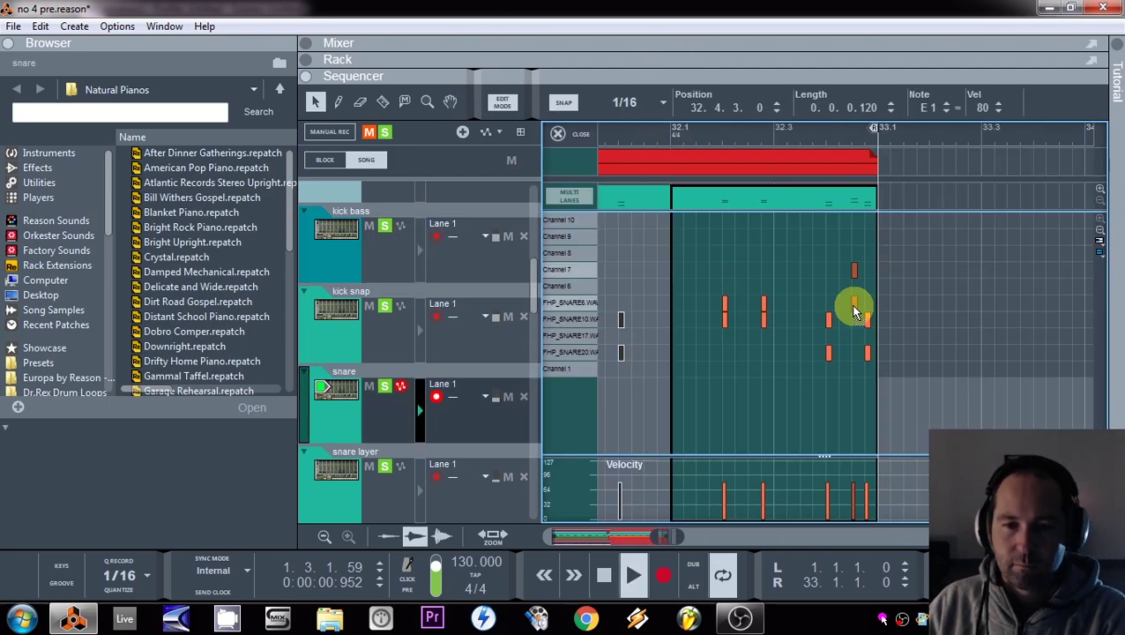
click(716, 134)
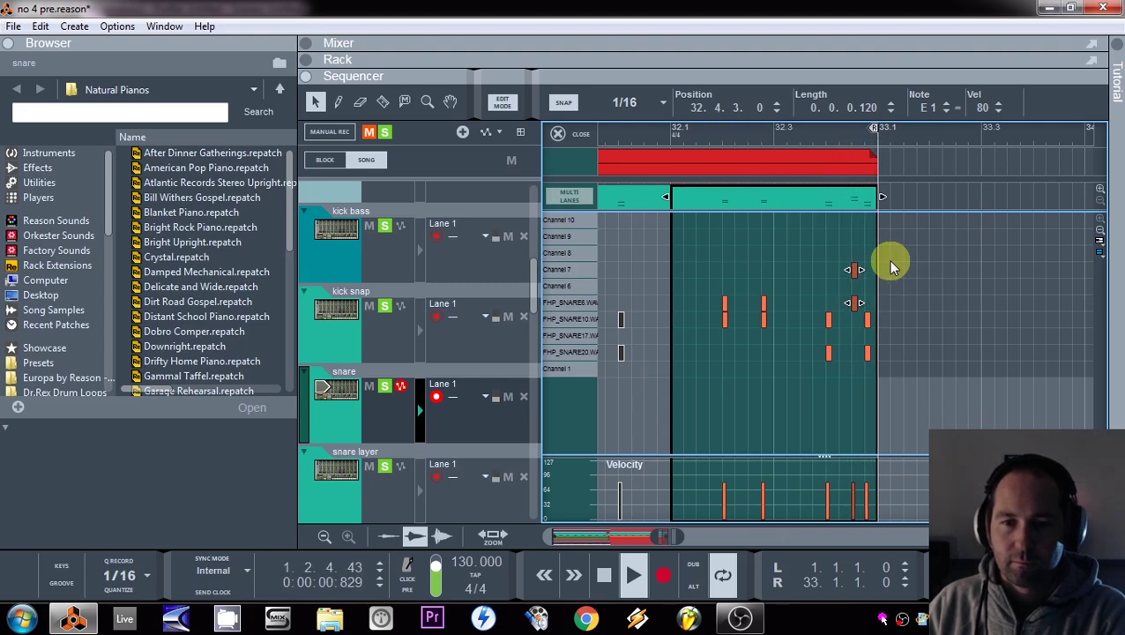
key(Delete)
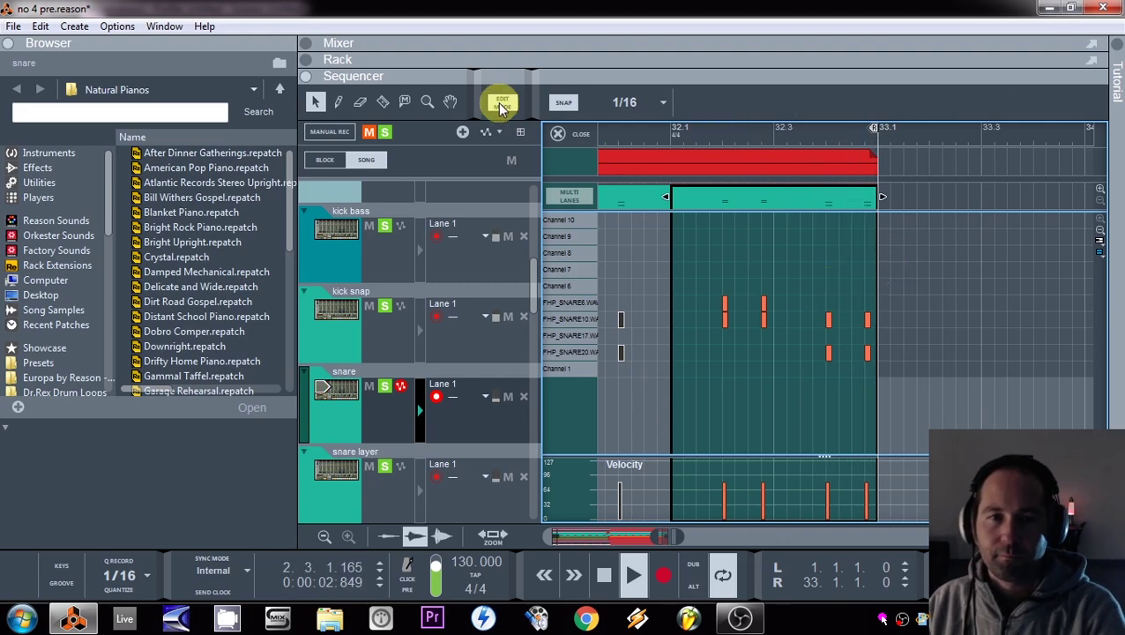
click(501, 104)
key(space)
- Recolour the bar 32 clips on the kick and snare tracks bright yellow
drag(677, 351, 819, 402)
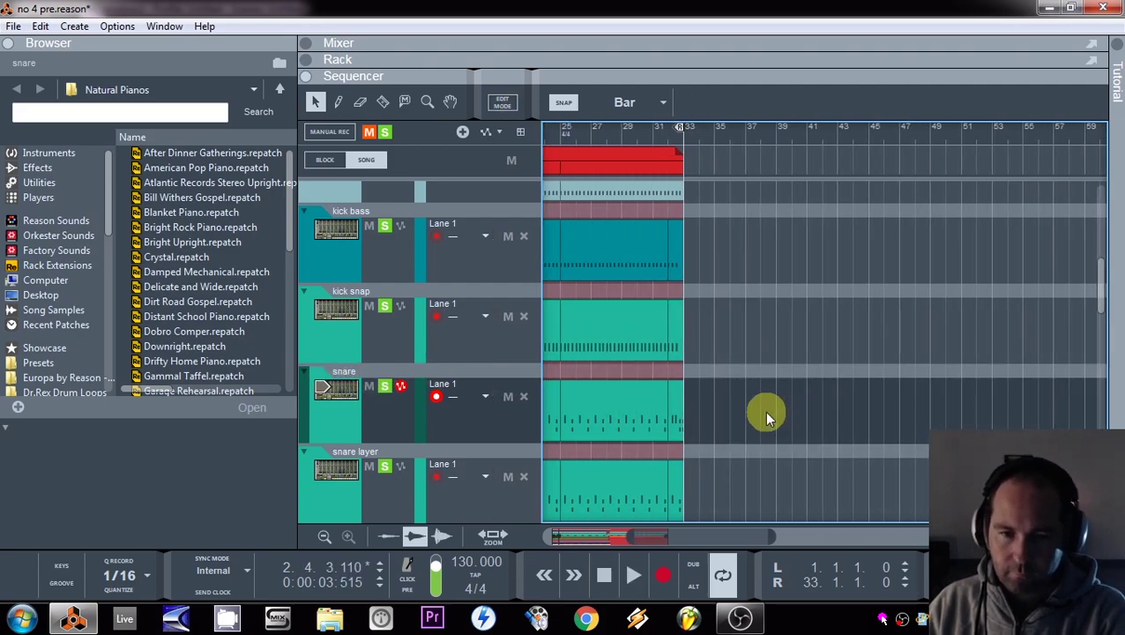
scroll(763, 415, down, 2)
drag(681, 424, 667, 439)
click(713, 257)
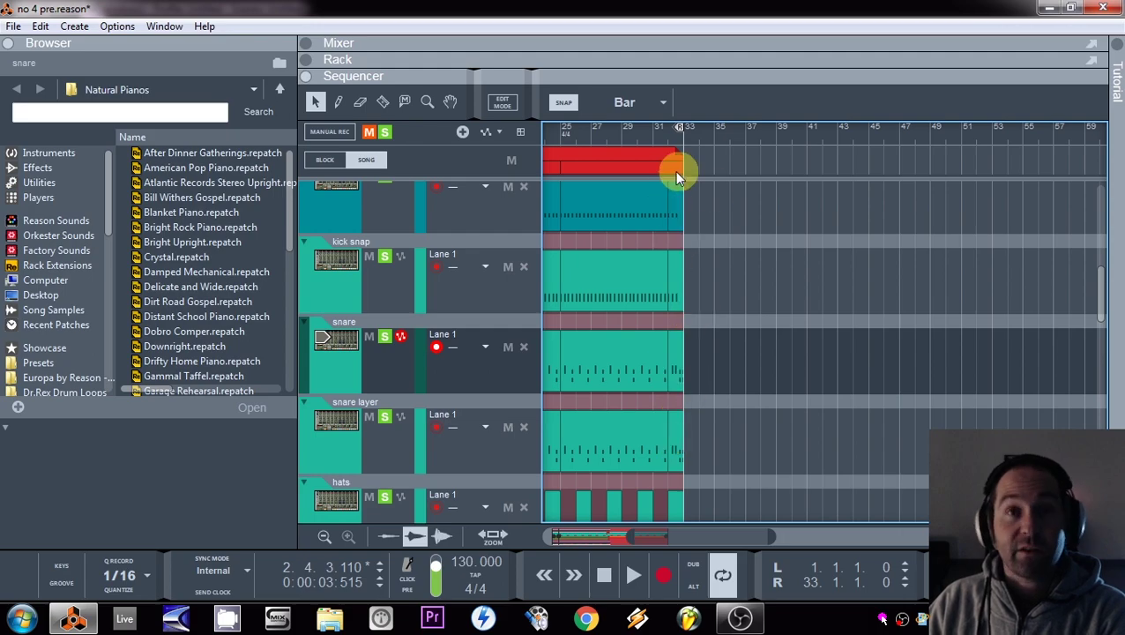
right_click(676, 431)
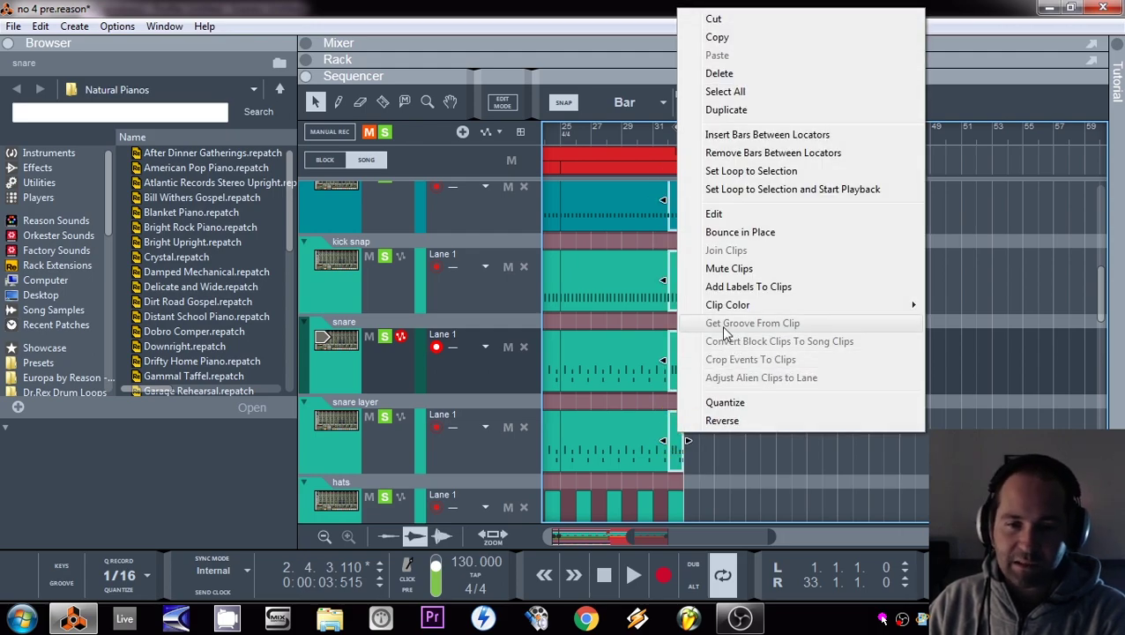
mouse_move(736, 305)
click(1012, 256)
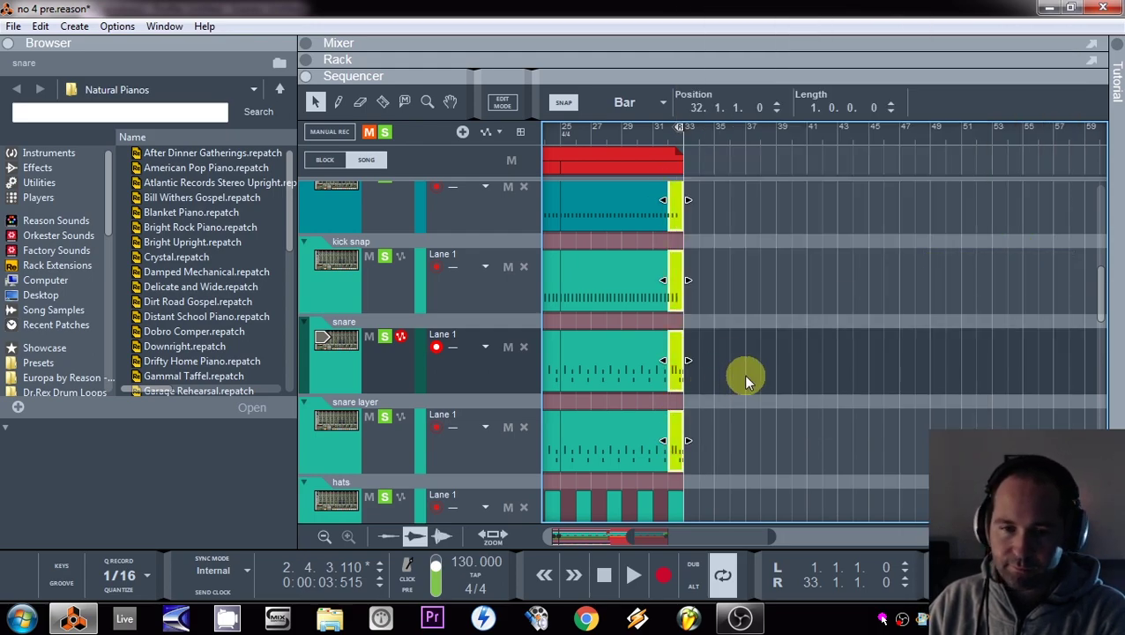
- Delete the last hats clip at the end of Block 2
scroll(914, 407, down, 3)
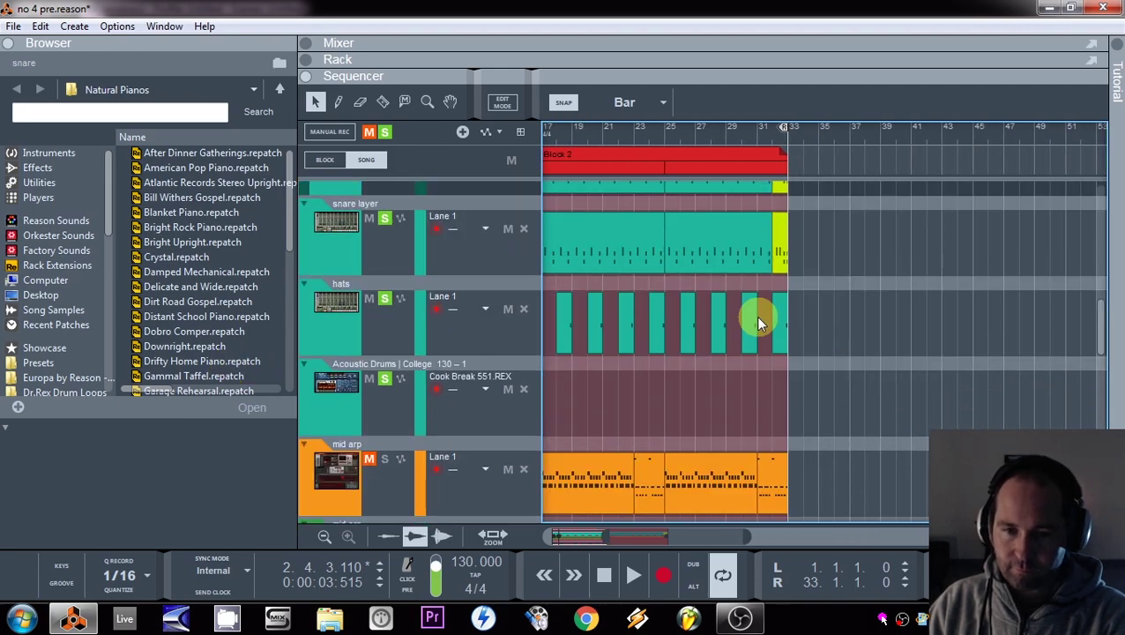
click(783, 343)
key(Delete)
- Play from bar 11 through the transition into Block 2, and audition the end of Block 2 from about bar 30
drag(680, 371, 956, 396)
scroll(935, 392, down, 2)
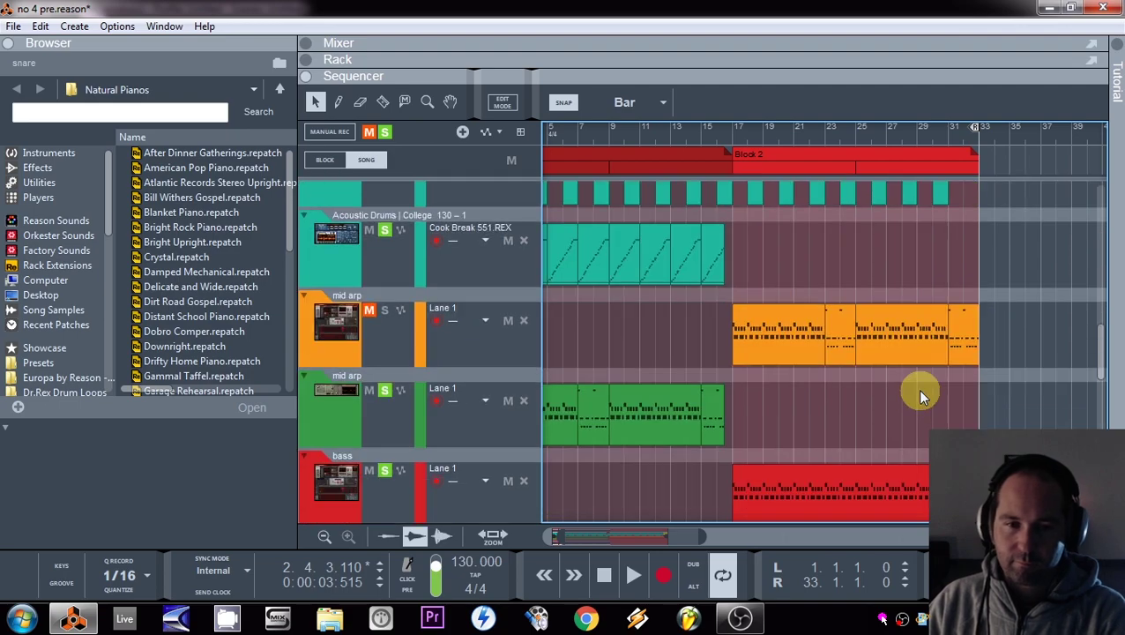
click(374, 308)
drag(700, 129, 639, 129)
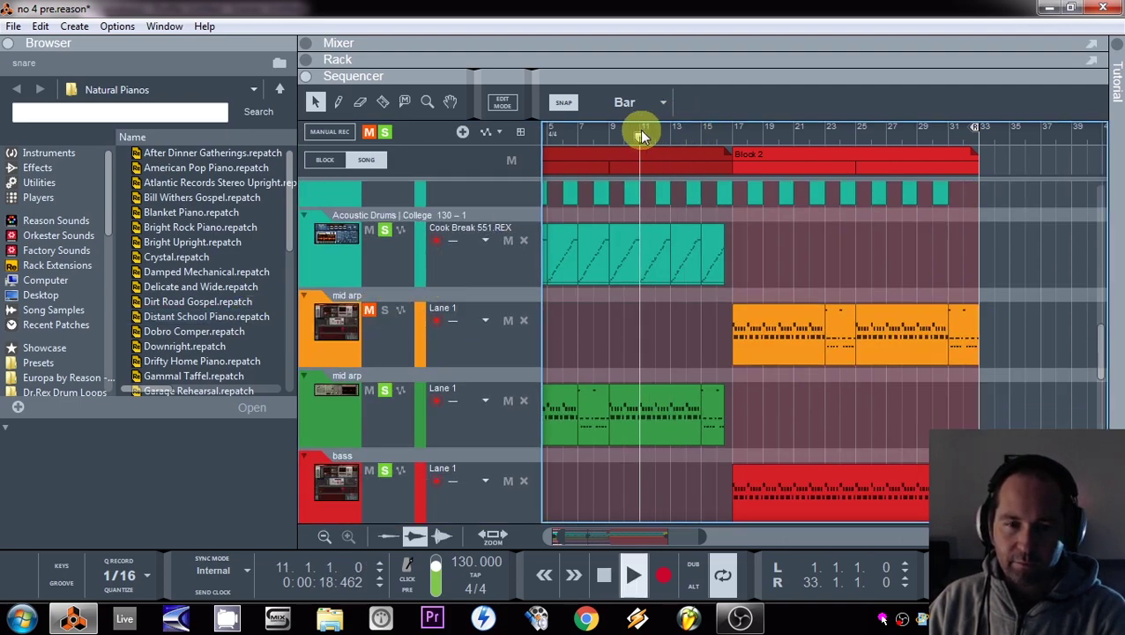
key(space)
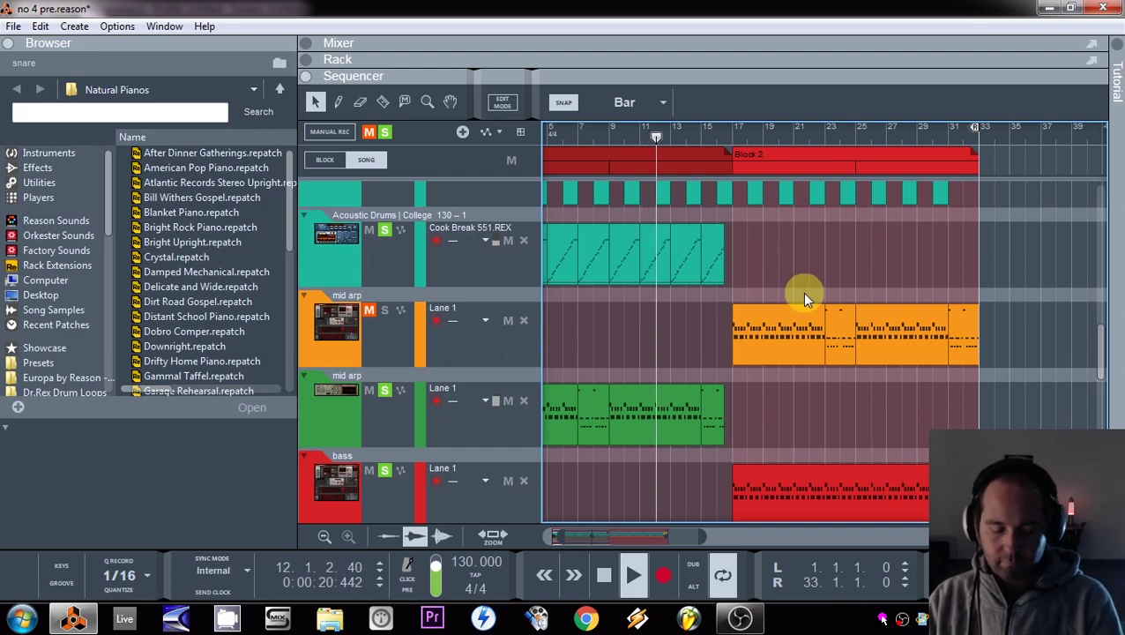
scroll(801, 292, down, 3)
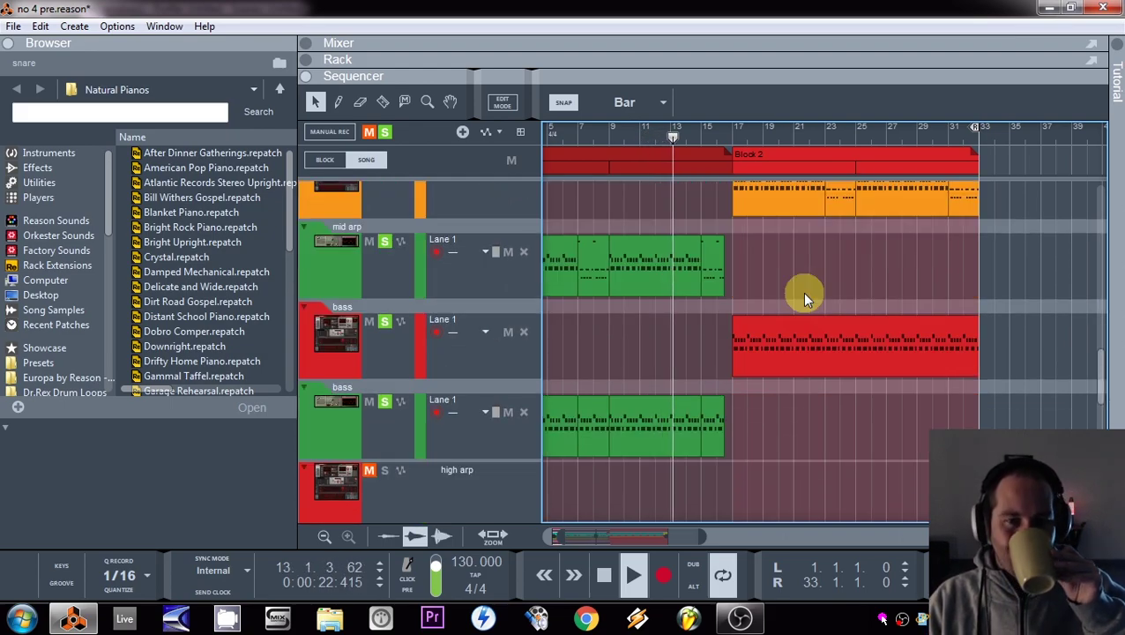
scroll(801, 292, up, 3)
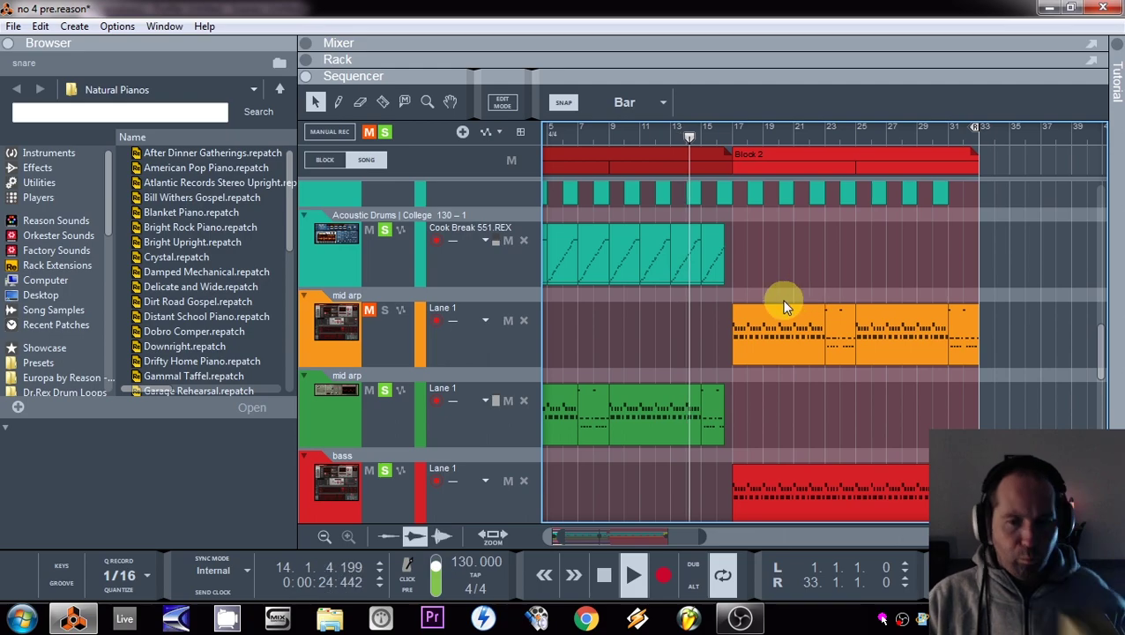
scroll(787, 306, up, 5)
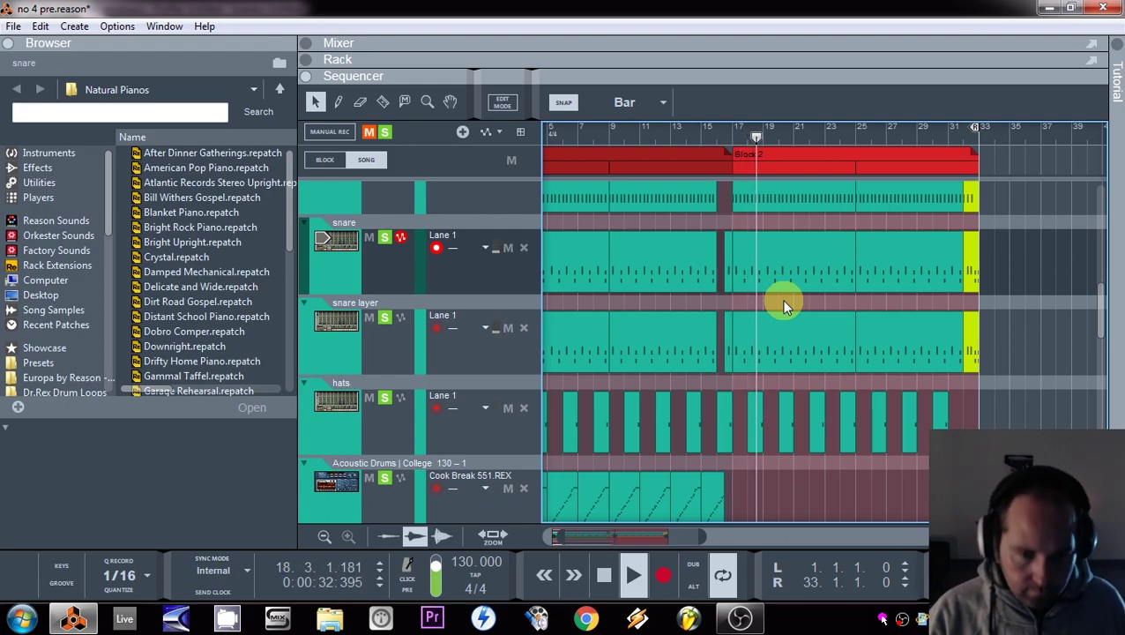
click(934, 134)
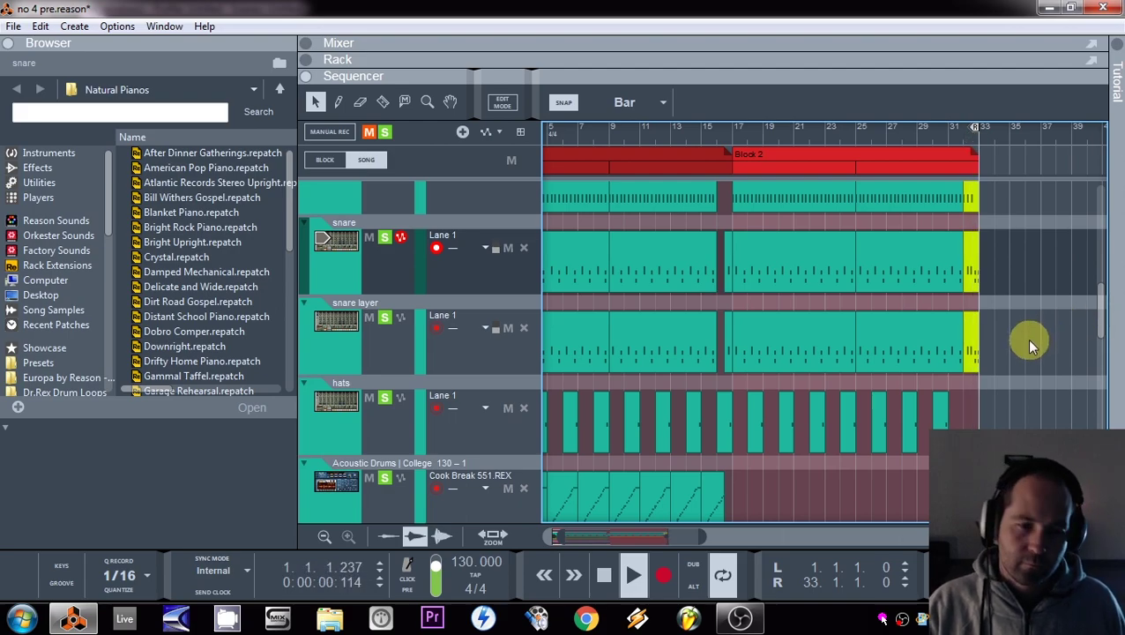
- Unmute and solo the orange mid arp track and play the end of Block 2 from about bar 30
scroll(1025, 342, down, 4)
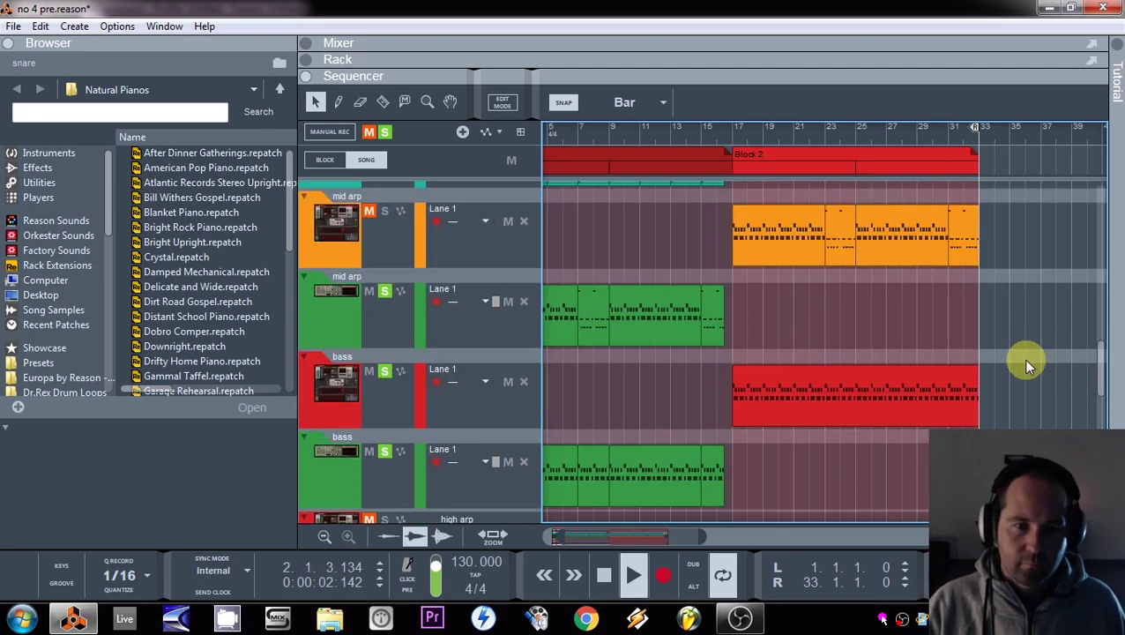
click(384, 261)
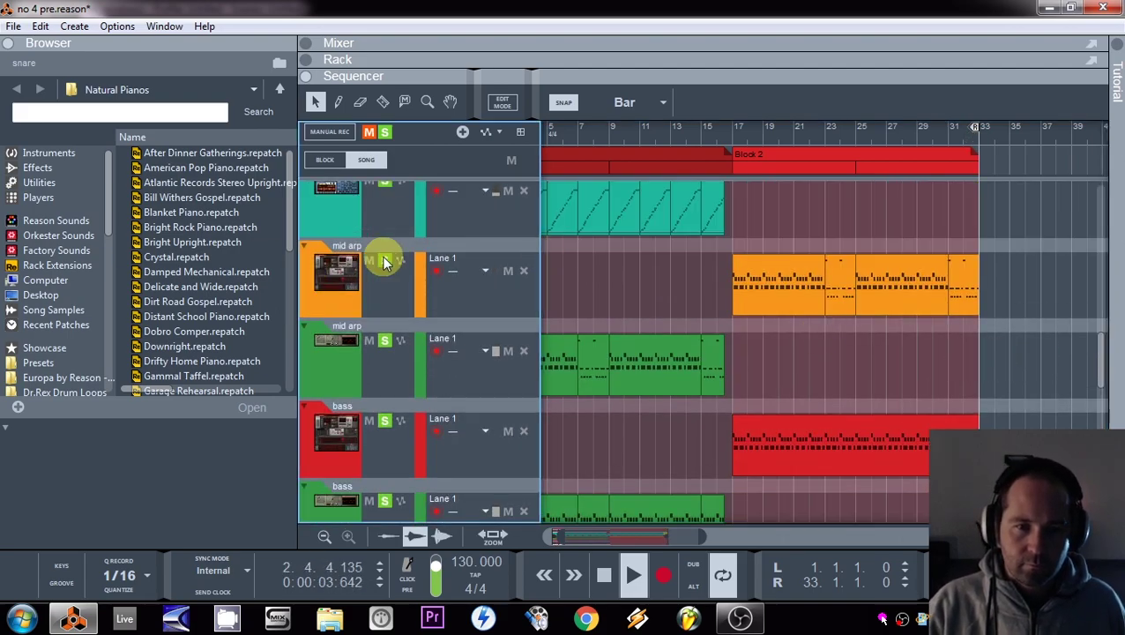
click(933, 134)
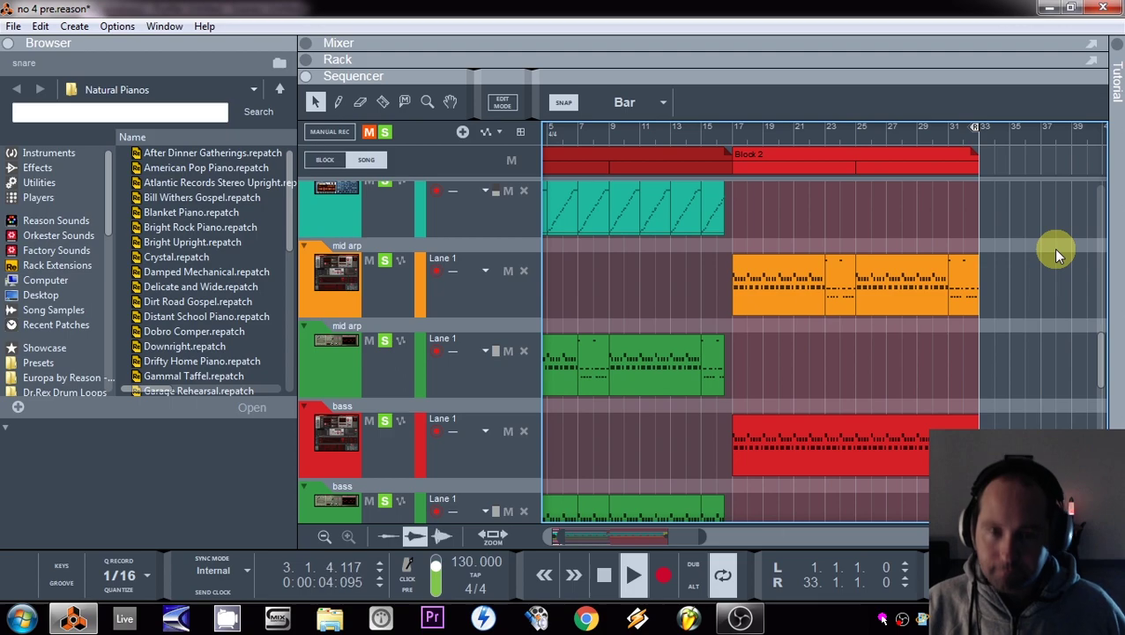
key(space)
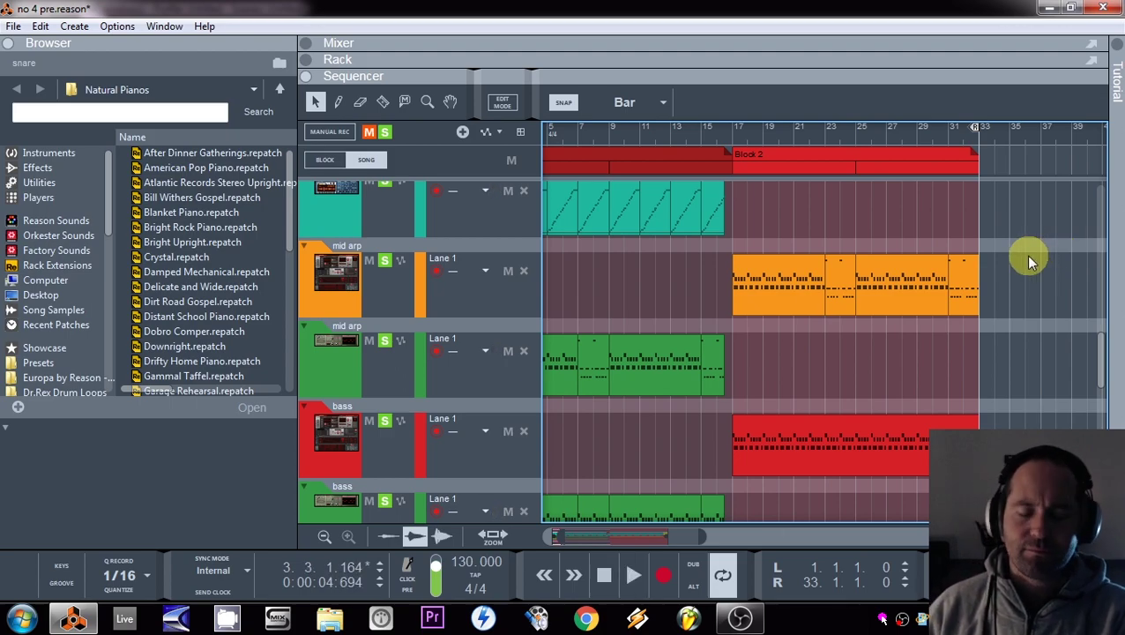
- Duplicate the orange and green mid arp tracks, and clear all clips from mid arp copy 2 and the original orange mid arp
right_click(382, 293)
click(457, 123)
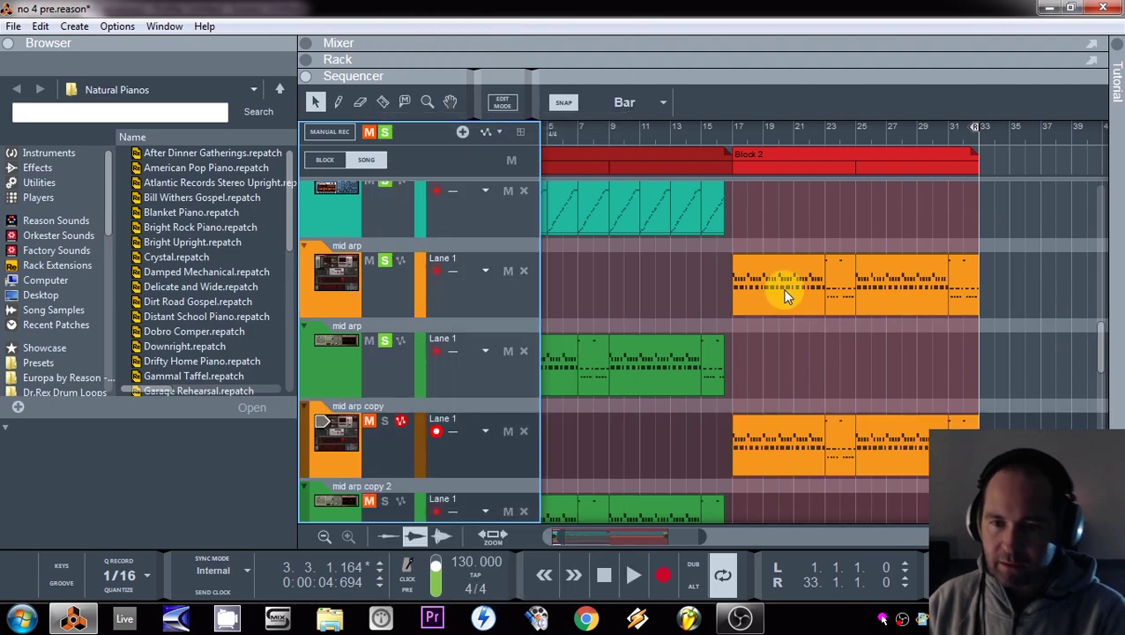
scroll(798, 355, down, 2)
drag(519, 480, 522, 478)
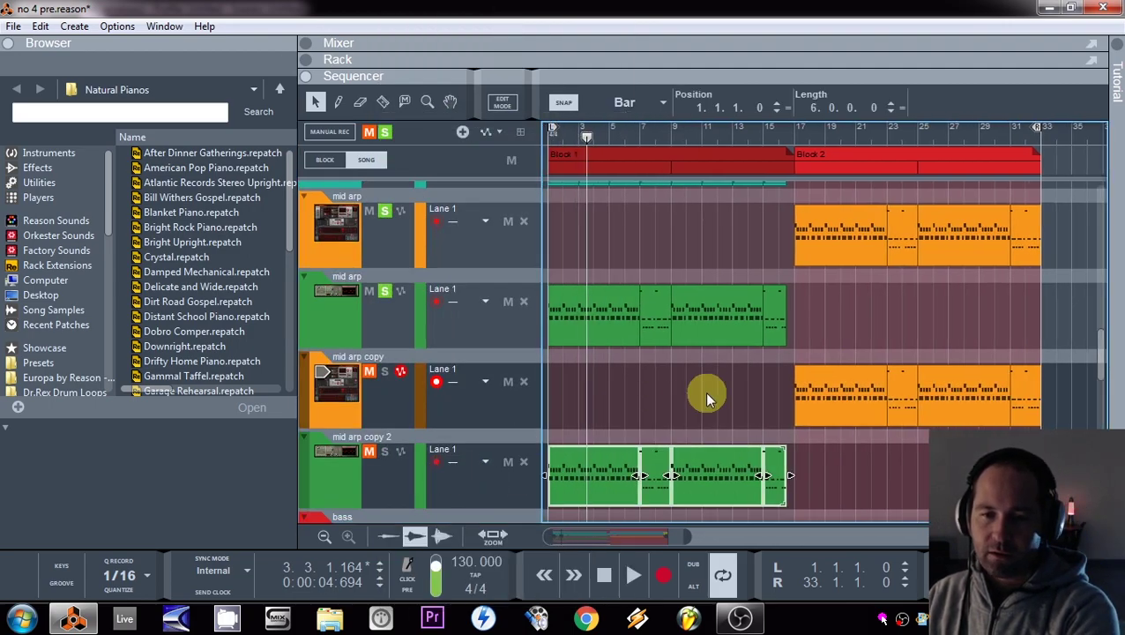
key(Delete)
drag(1080, 227, 710, 243)
key(Delete)
- Show the mid arp copy synth's amp and envelope controls in the rack and play from about bar 26
click(372, 406)
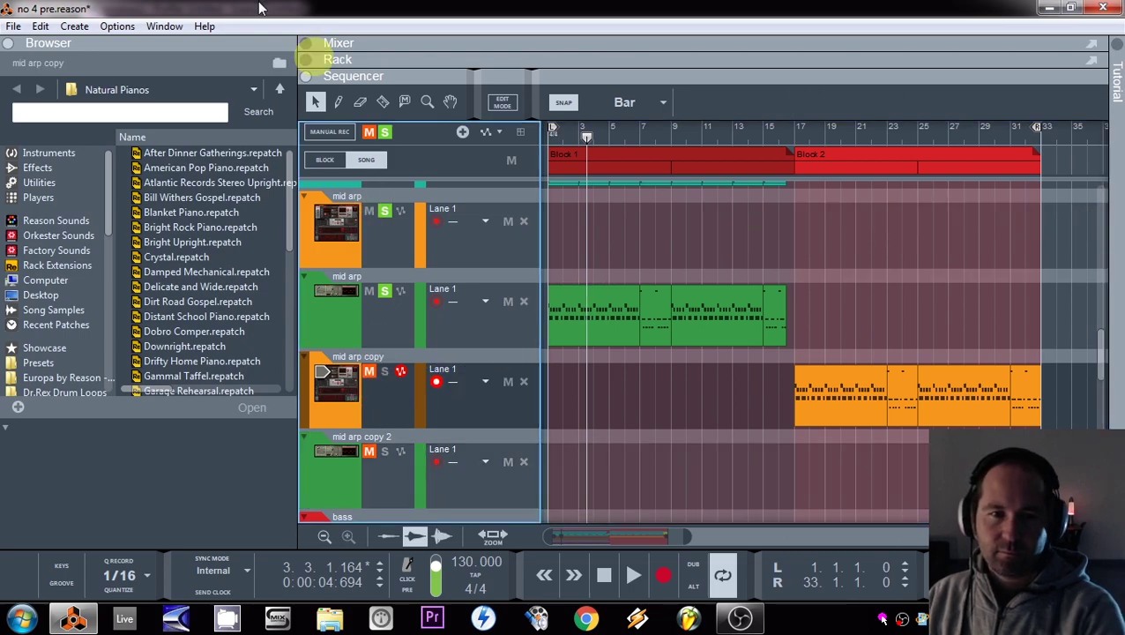
click(309, 62)
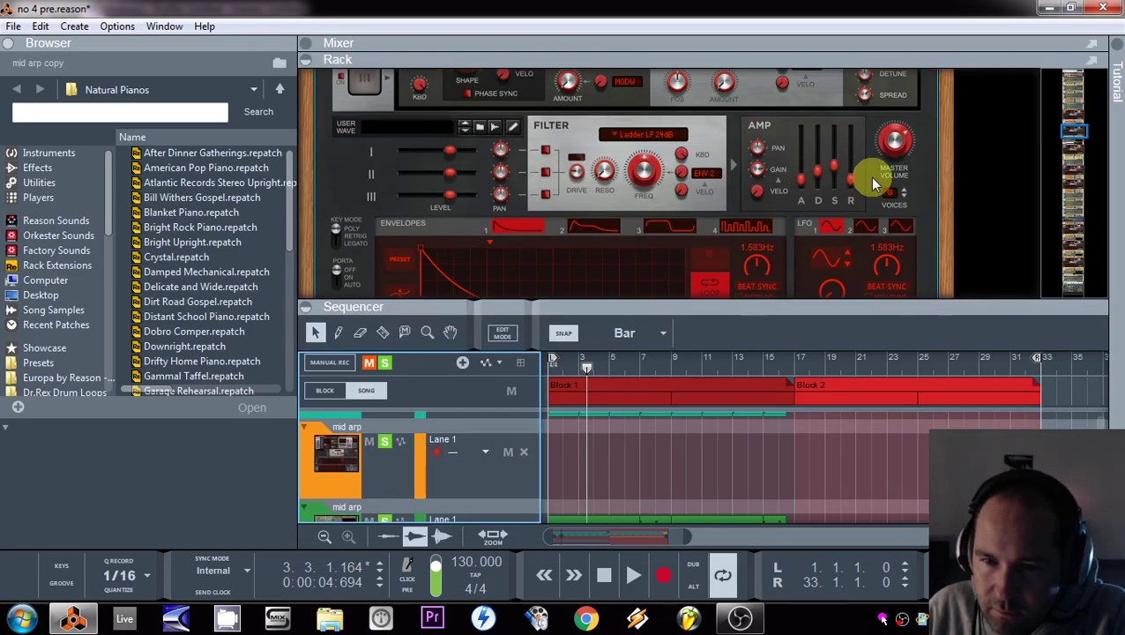
scroll(872, 182, down, 5)
scroll(860, 167, up, 3)
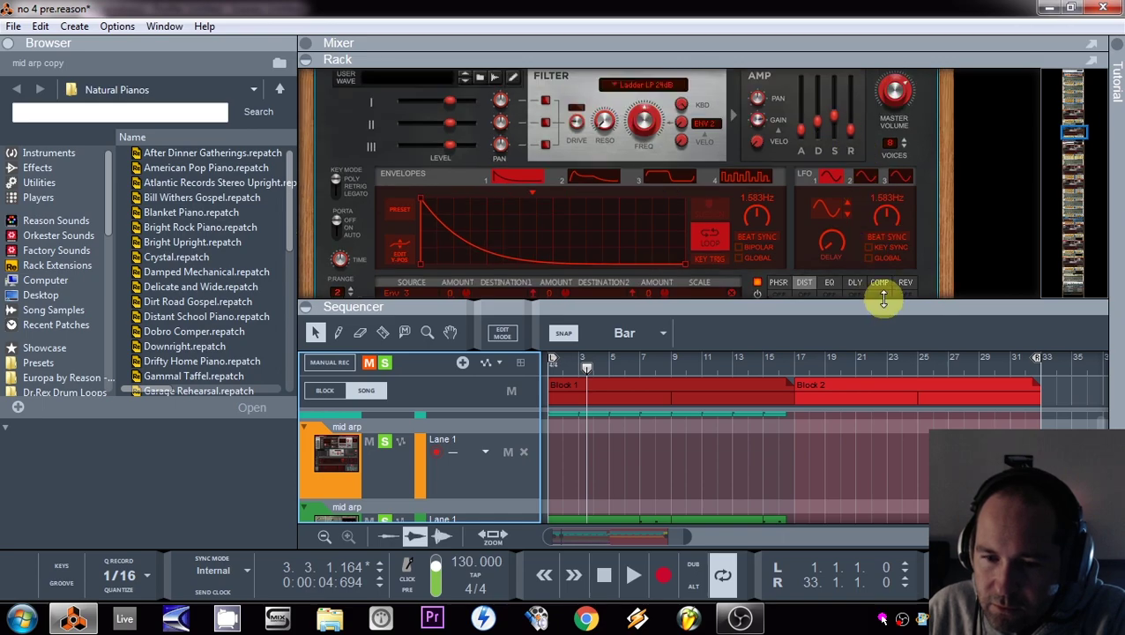
click(934, 357)
key(space)
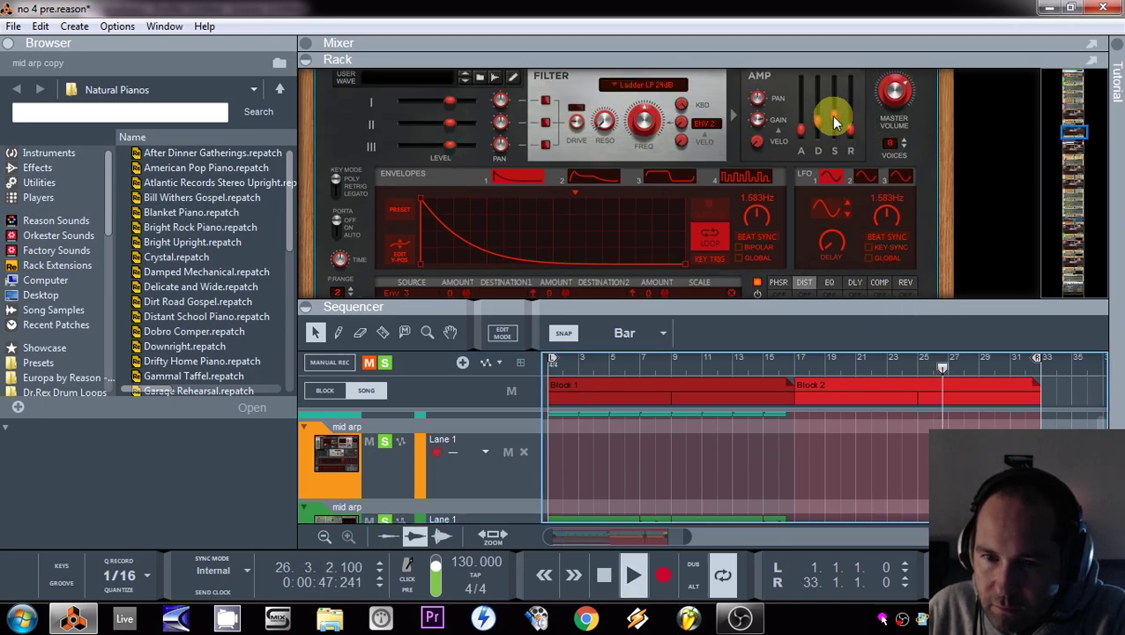
- Unmute and solo the mid arp copy track and play Block 2 from about bar 18
scroll(402, 472, down, 2)
click(369, 452)
click(384, 453)
click(809, 359)
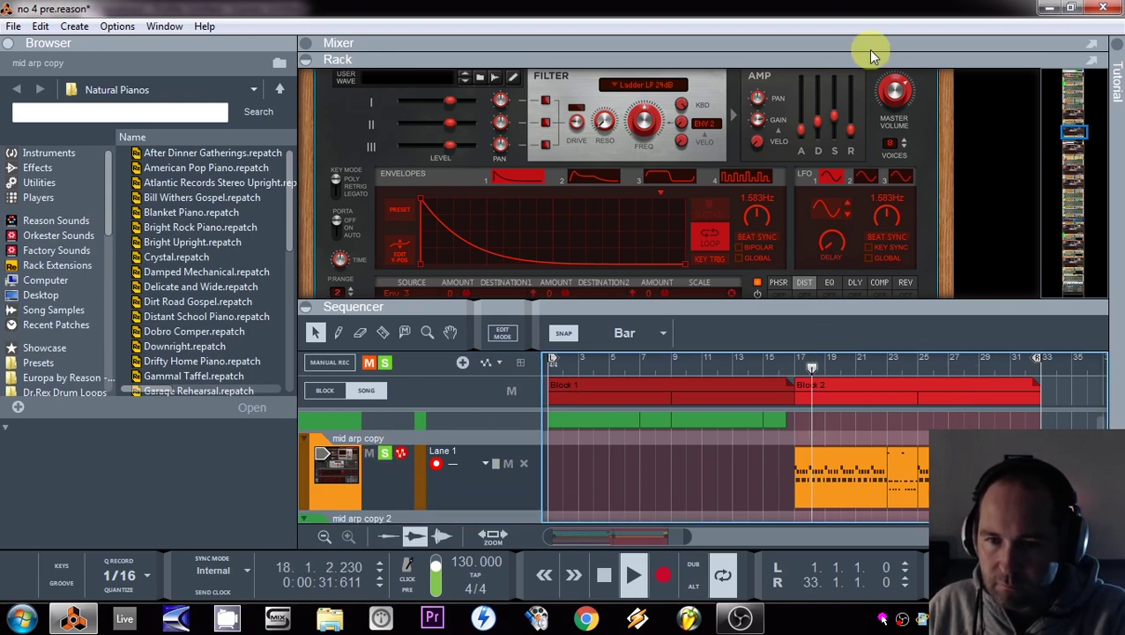
- Shorten the mid arp copy synth's amp envelope by lowering sustain, decay to about 88 ms and release, and check its distortion settings
drag(833, 118, 838, 137)
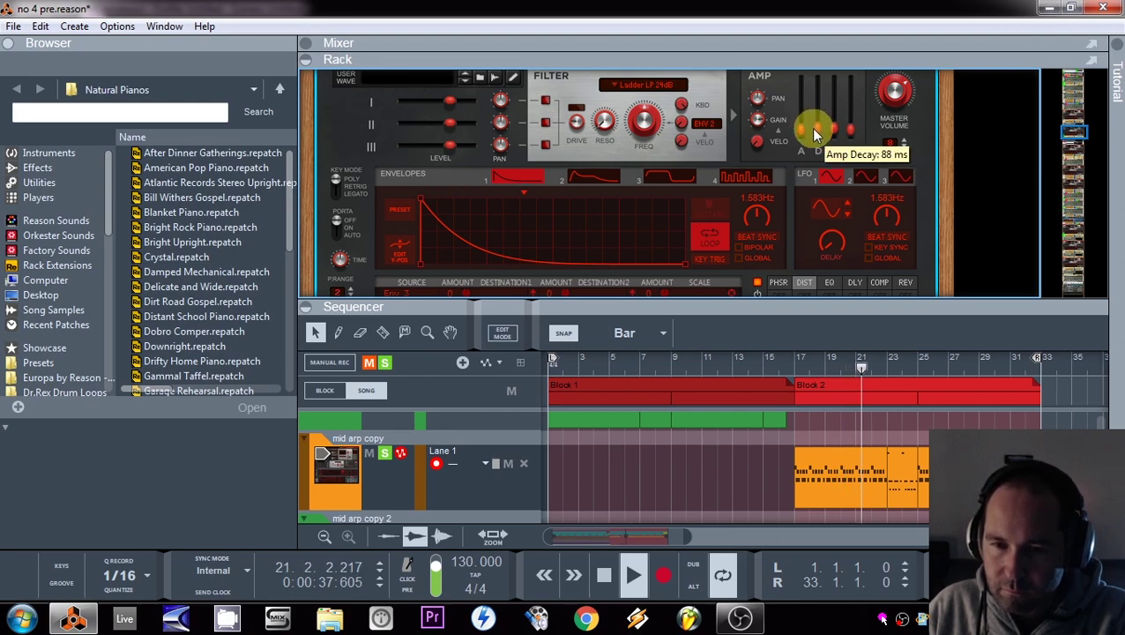
mouse_move(852, 132)
mouse_down()
mouse_move(855, 124)
mouse_move(852, 132)
mouse_up()
scroll(818, 263, down, 1)
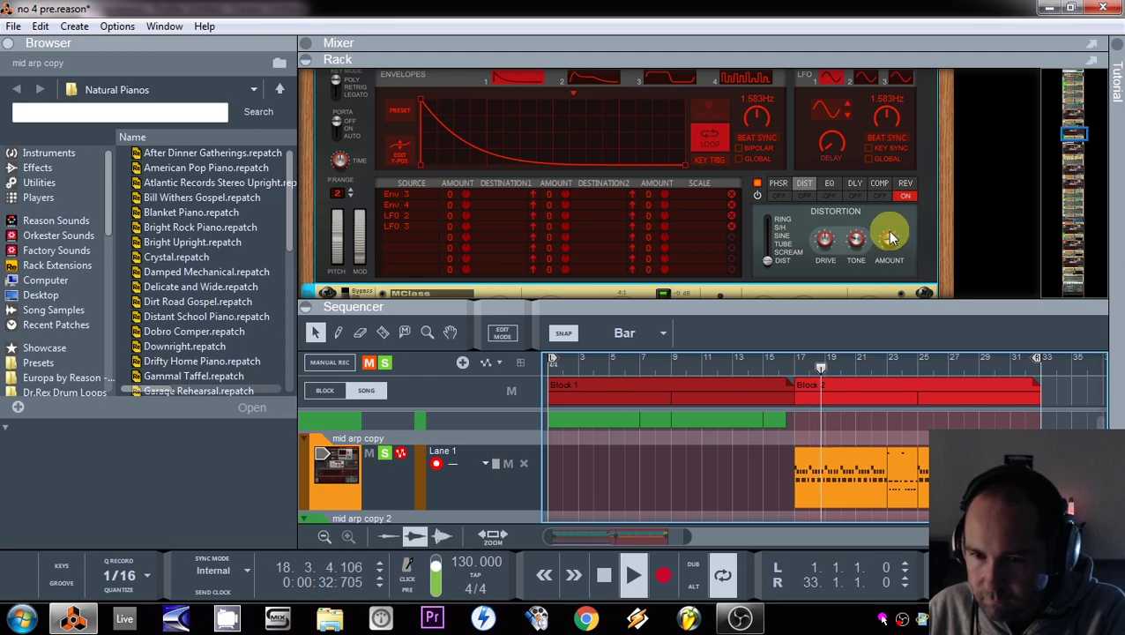
click(824, 253)
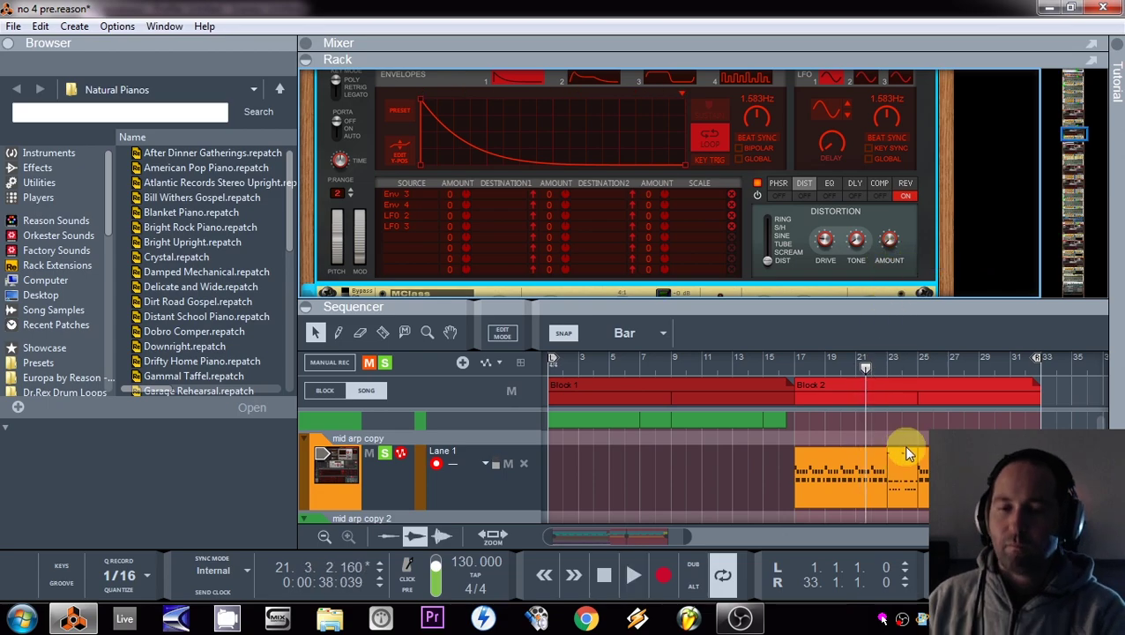
- Enlarge the sequencer and duplicate the mid arp copy track together with its device
drag(681, 308, 689, 152)
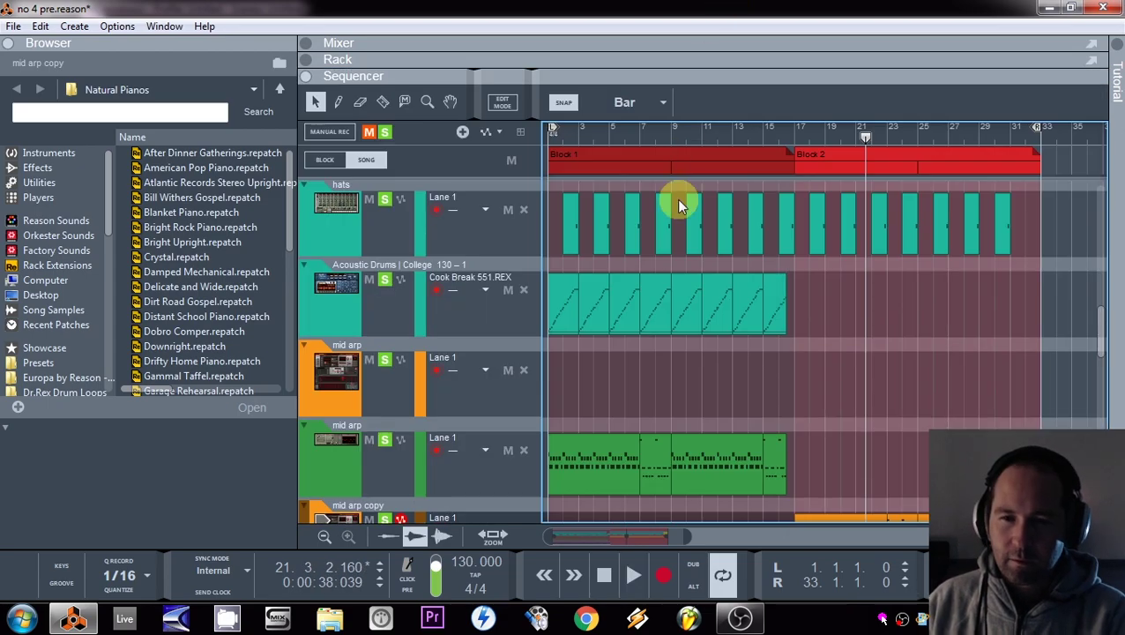
scroll(719, 306, down, 5)
scroll(721, 310, down, 5)
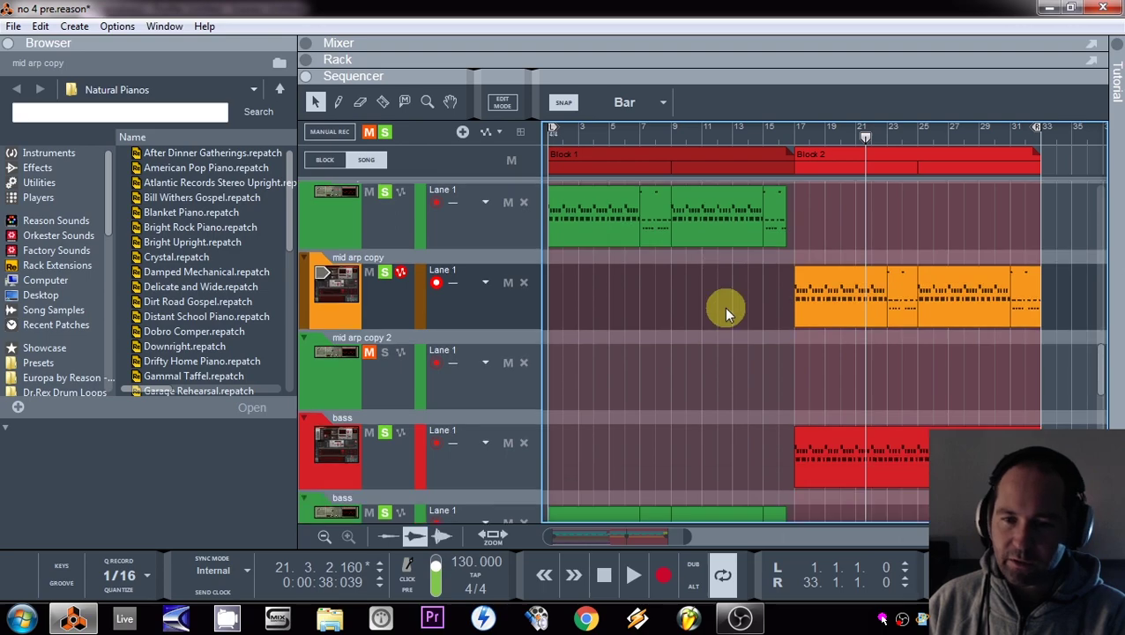
scroll(723, 313, up, 3)
right_click(383, 299)
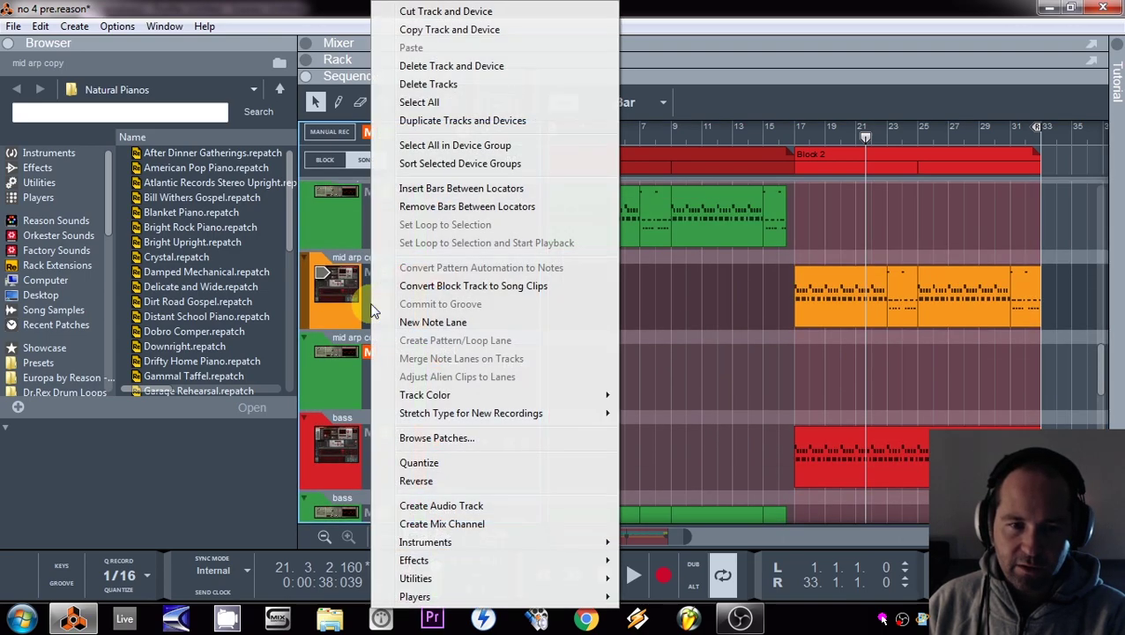
click(459, 118)
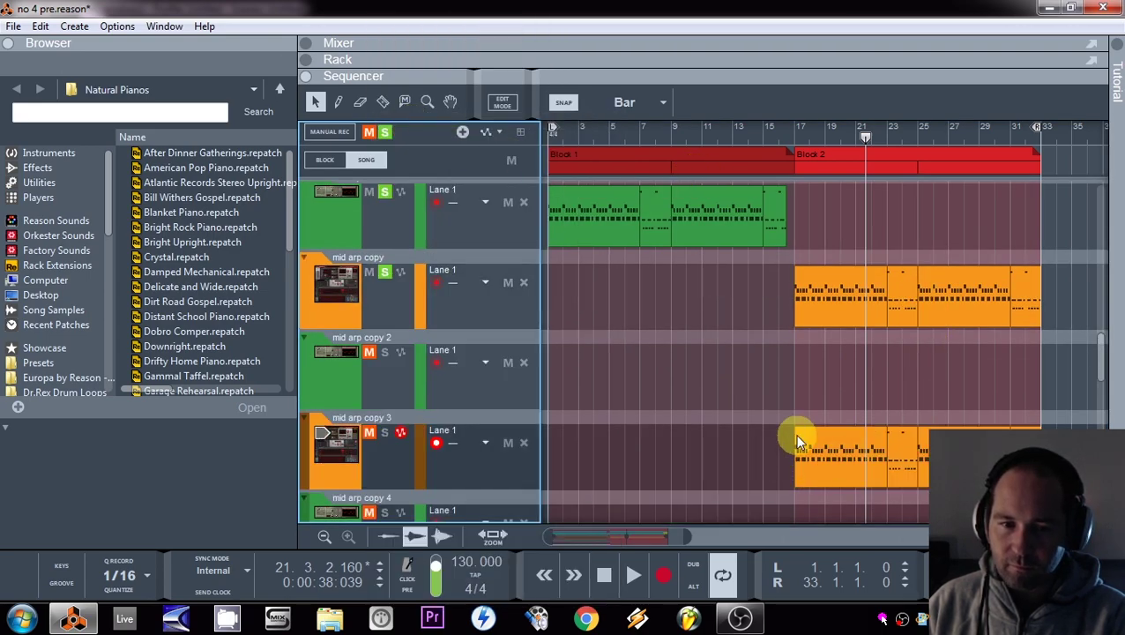
- Join the mid arp copy clips in Block 2, set all their notes' length to 0.0.0.120 and play from bar 17
drag(745, 288, 1087, 282)
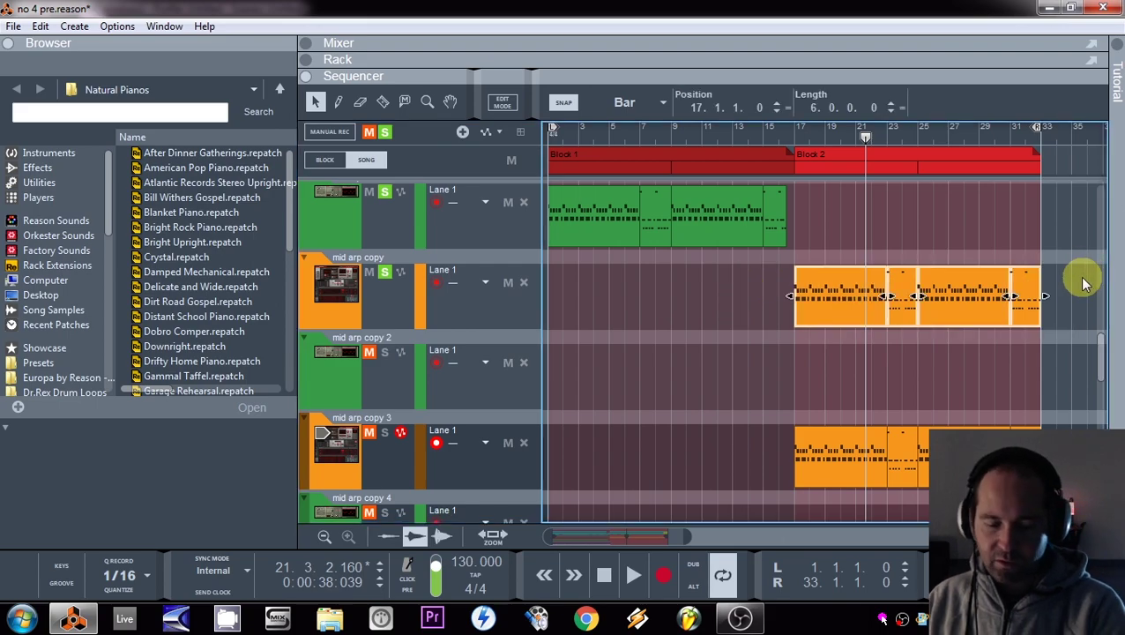
double_click(991, 312)
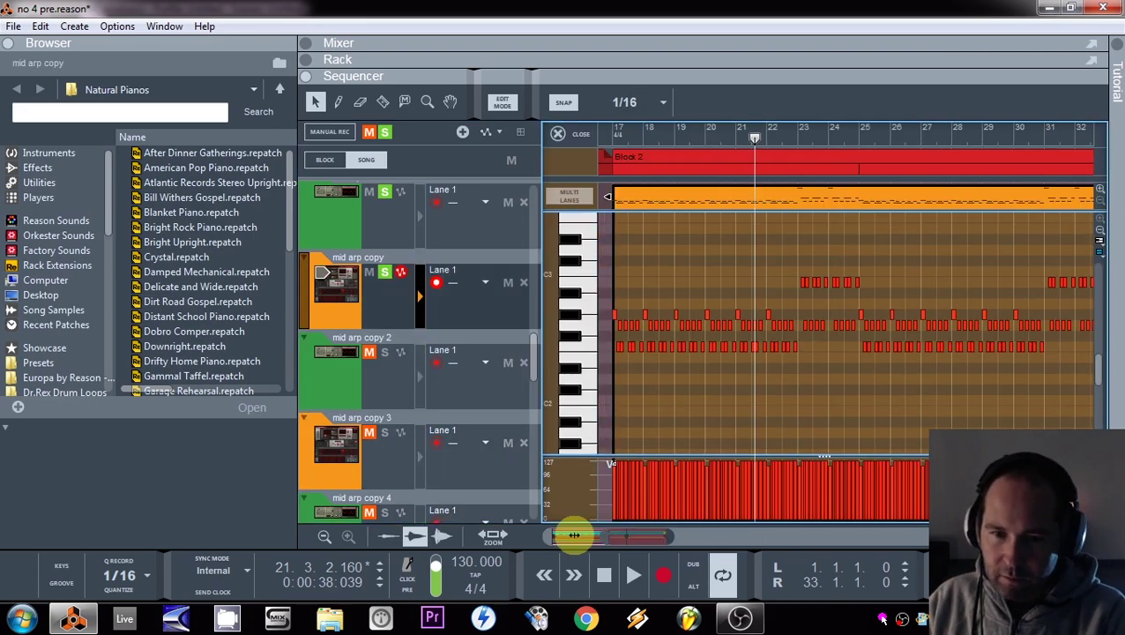
key(ctrl+a)
click(848, 113)
text(0)
key(Return)
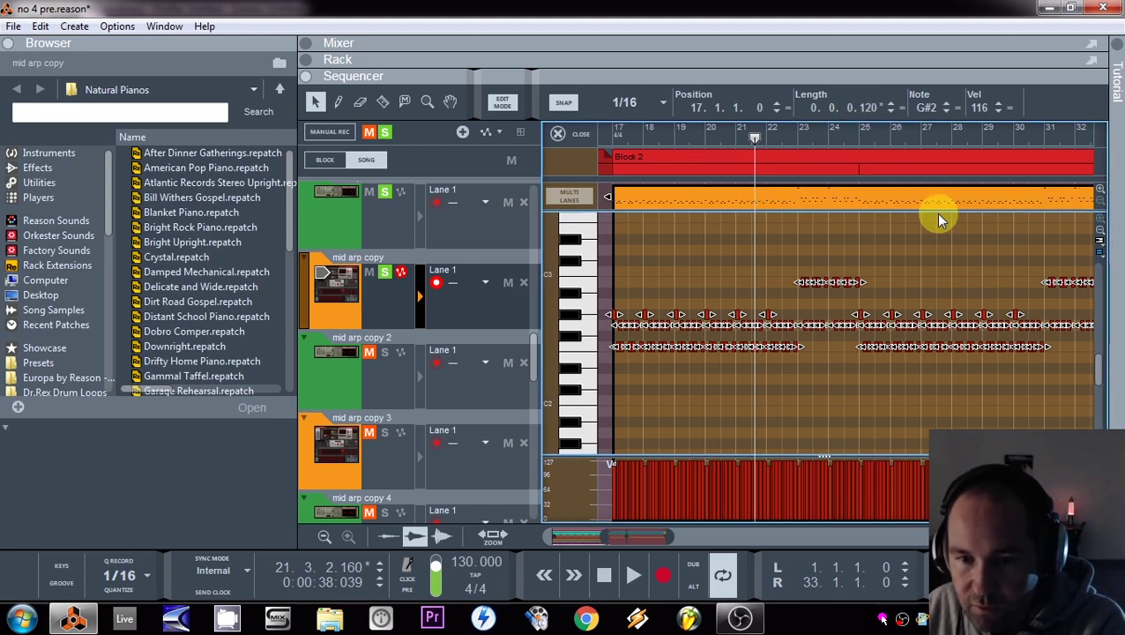
click(608, 137)
key(space)
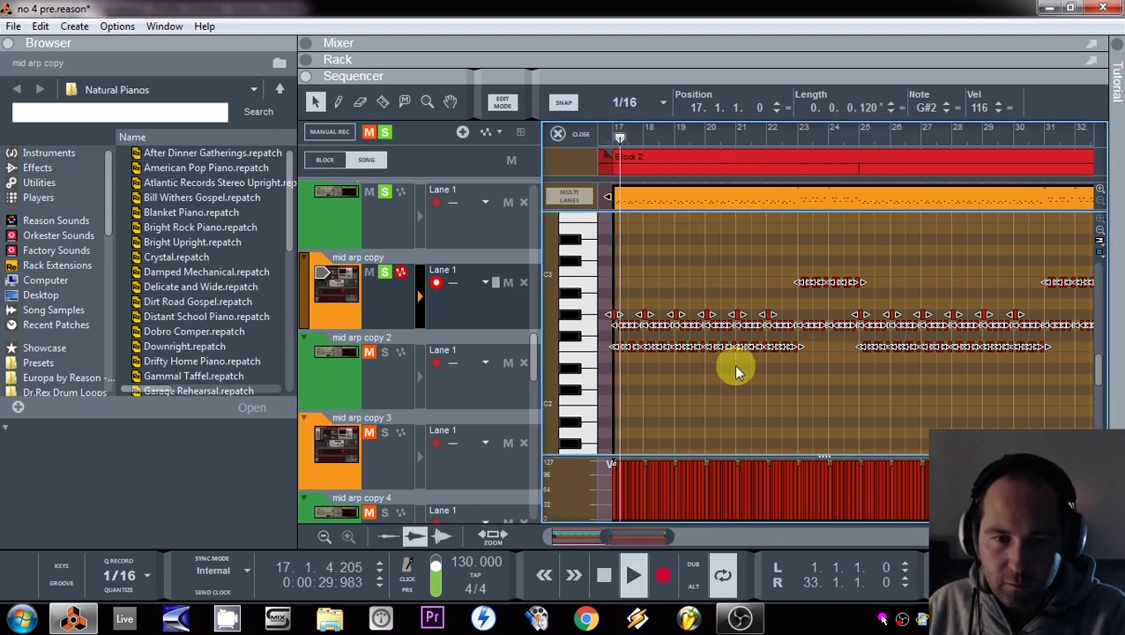
click(502, 102)
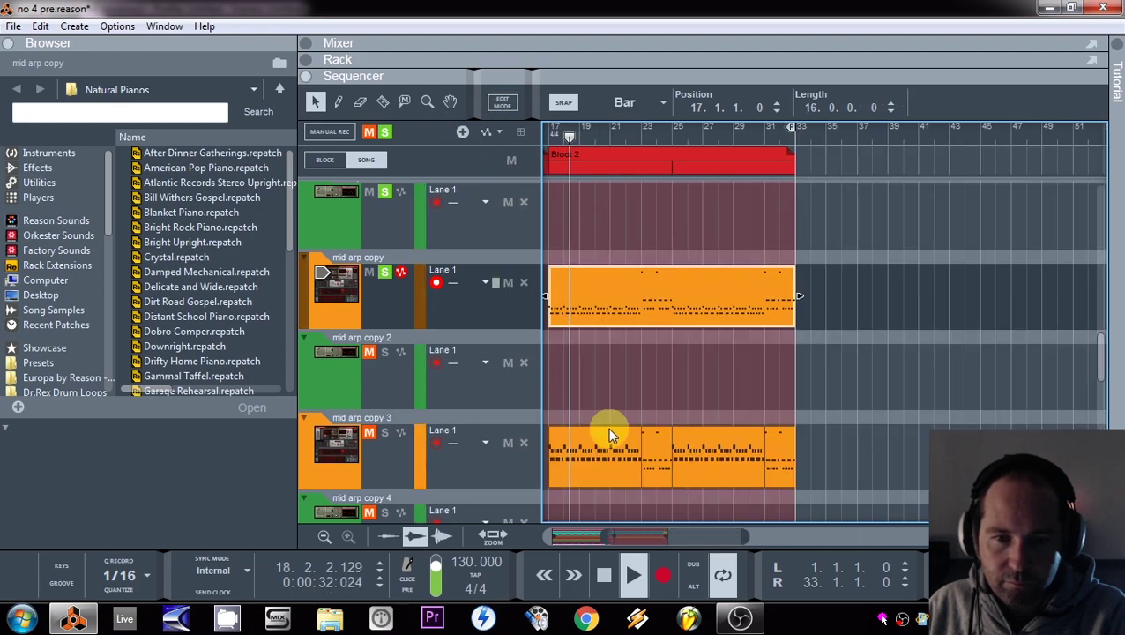
- Replace the Block 2 clips on mid arp copy 3 with a copy of the joined mid arp copy clip
drag(692, 457, 603, 460)
key(Delete)
drag(707, 308, 703, 443)
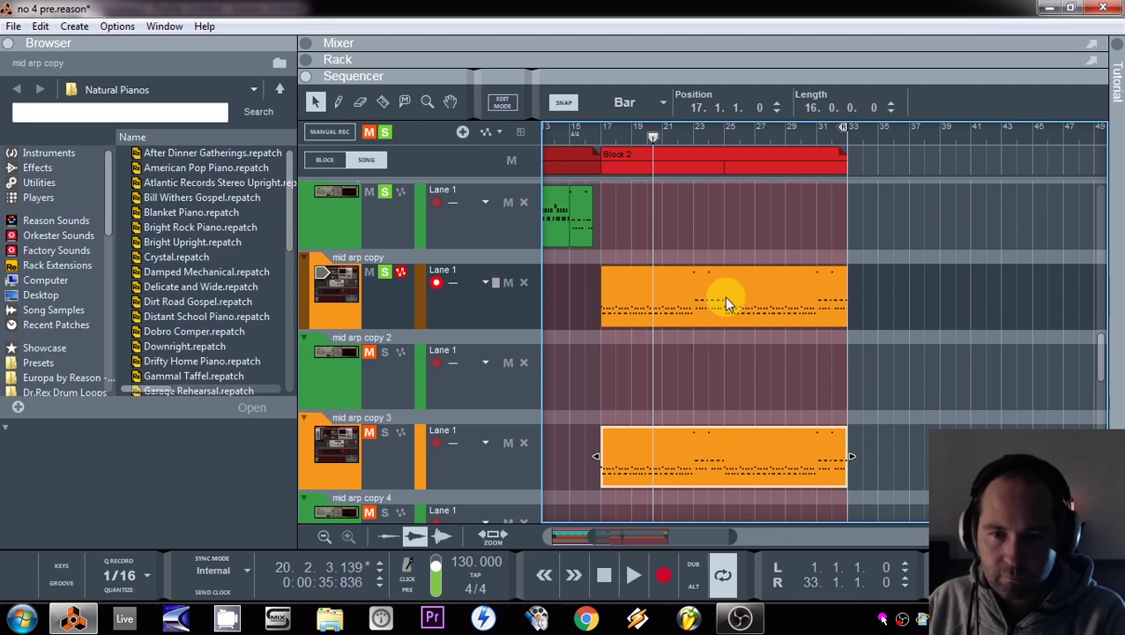
- Delete the bar-start notes and the highest notes from the mid arp copy clip, keeping only the repeating short notes
double_click(723, 297)
drag(1120, 244, 1093, 238)
drag(1054, 234, 637, 315)
drag(736, 300, 694, 308)
drag(975, 305, 1064, 317)
scroll(849, 301, up, 3)
scroll(849, 301, up, 1)
drag(806, 302, 740, 338)
drag(658, 301, 1049, 363)
key(Delete)
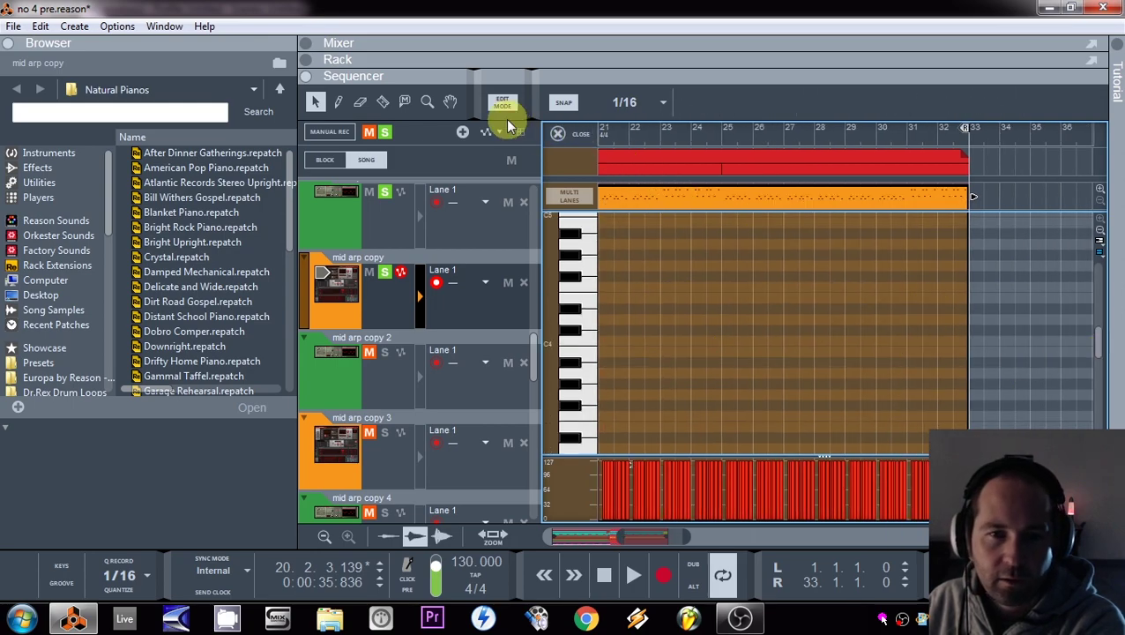
- Delete the repeating notes from the mid arp copy 3 clip, keeping its bar-start notes and highest notes
click(501, 104)
click(626, 384)
double_click(652, 441)
scroll(964, 349, down, 1)
scroll(965, 351, down, 2)
drag(716, 371, 1033, 326)
key(Delete)
drag(1051, 267, 652, 299)
key(Delete)
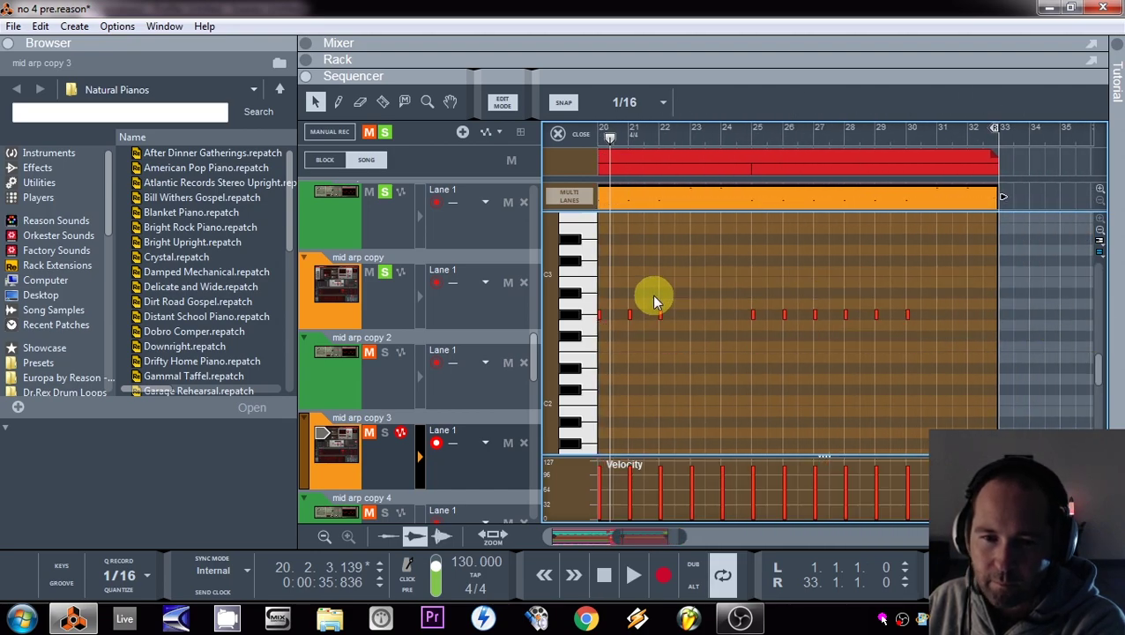
click(502, 108)
- Show the mid arp copy 3 synth in the rack, solo its track and play from the start of Block 2
click(389, 472)
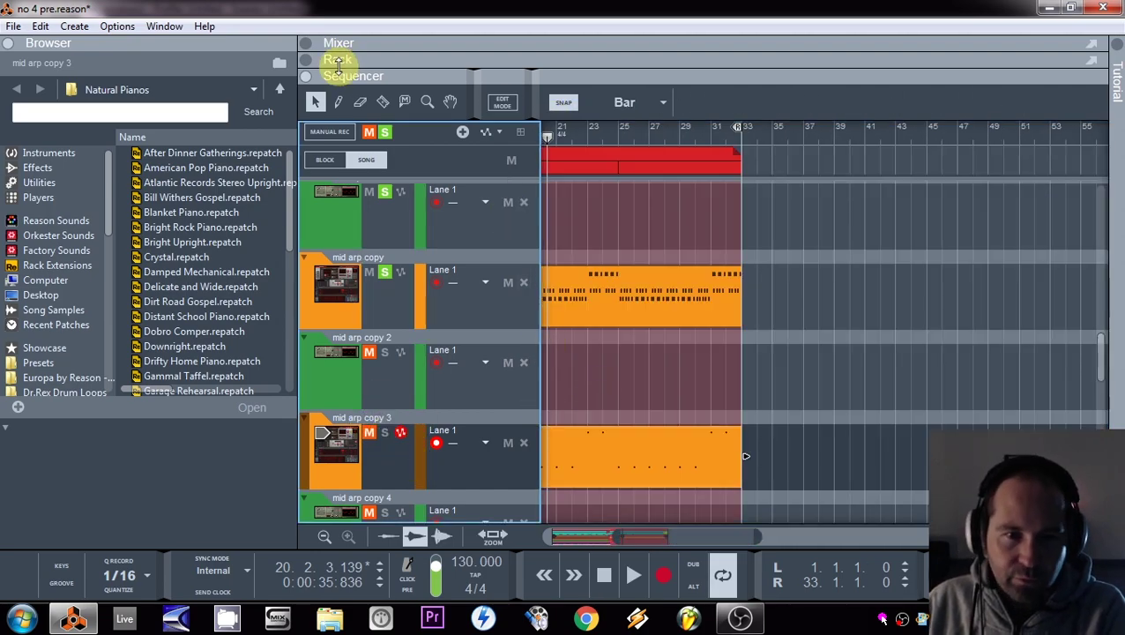
click(303, 58)
scroll(861, 261, down, 6)
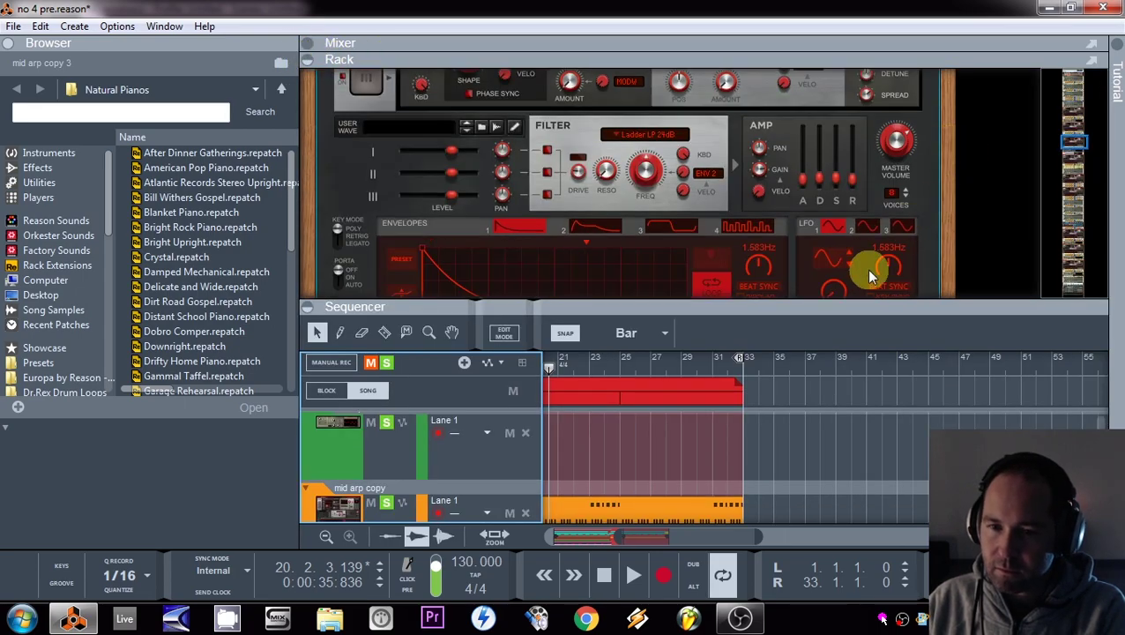
click(908, 194)
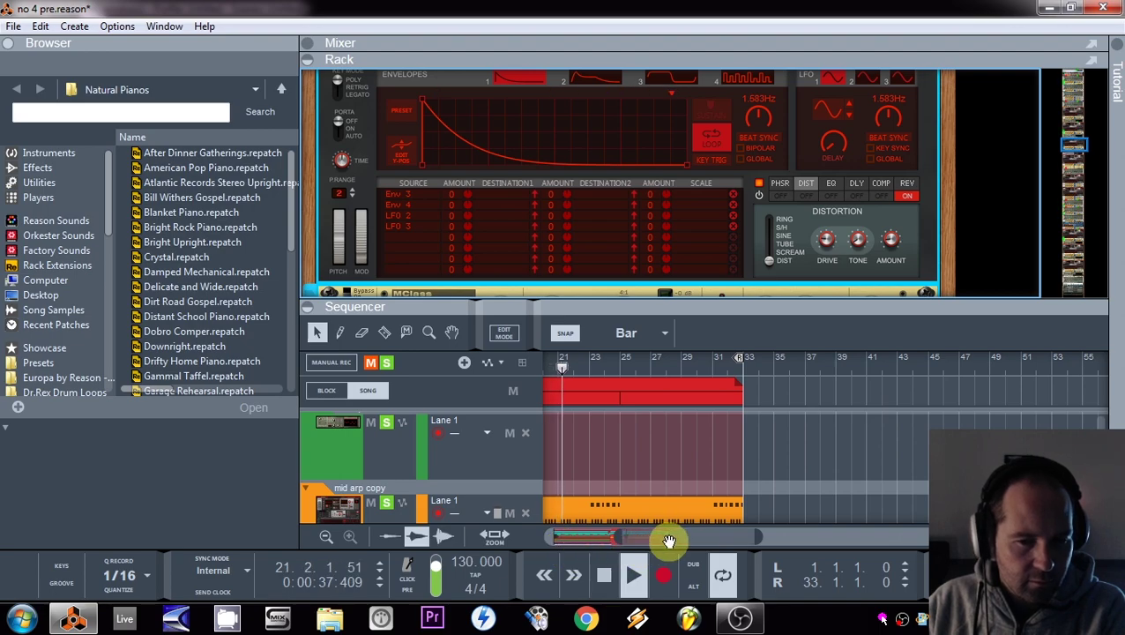
drag(669, 541, 650, 546)
click(603, 360)
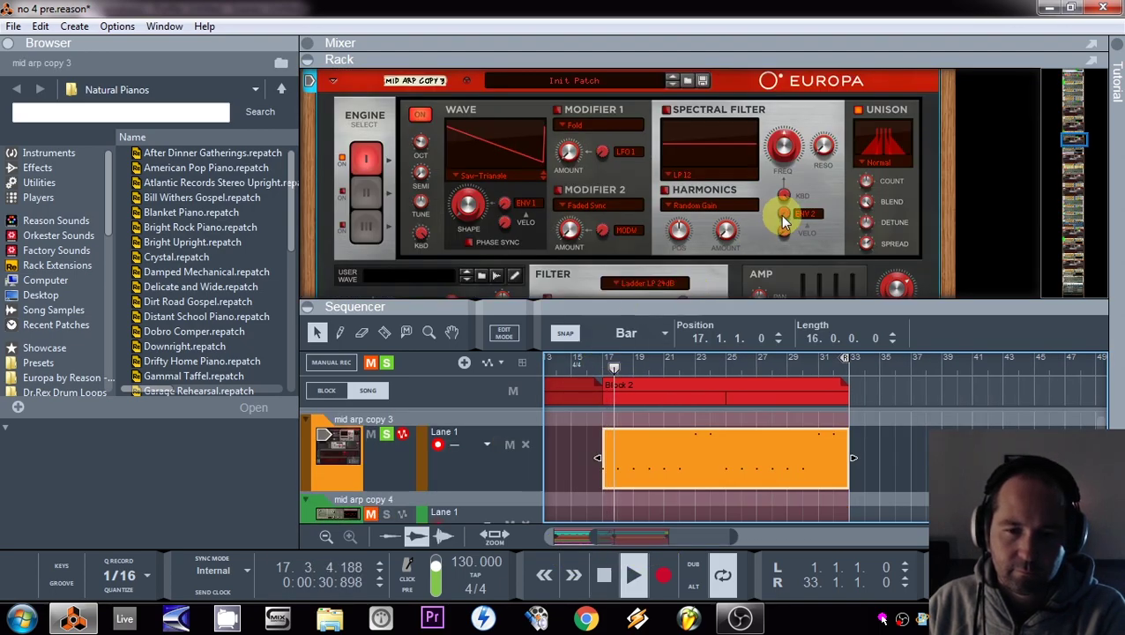
- Examine the mid arp copy 3 synth's reverb and audition the Fold effect of Modifier 1 during playback
scroll(911, 189, down, 6)
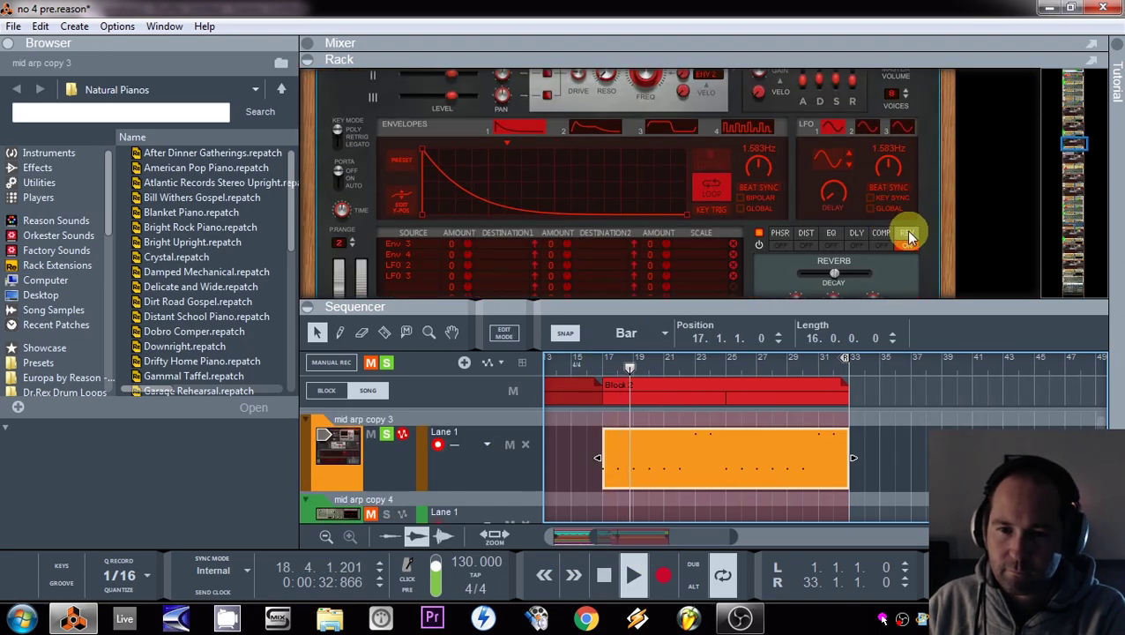
scroll(909, 237, down, 3)
scroll(683, 185, up, 9)
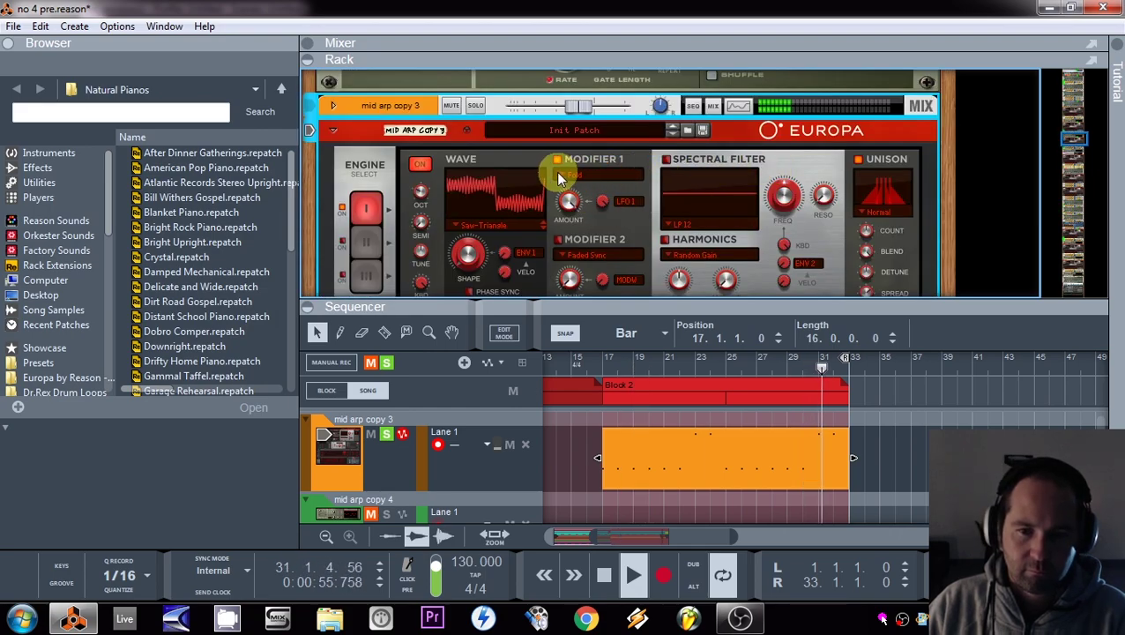
scroll(654, 166, down, 2)
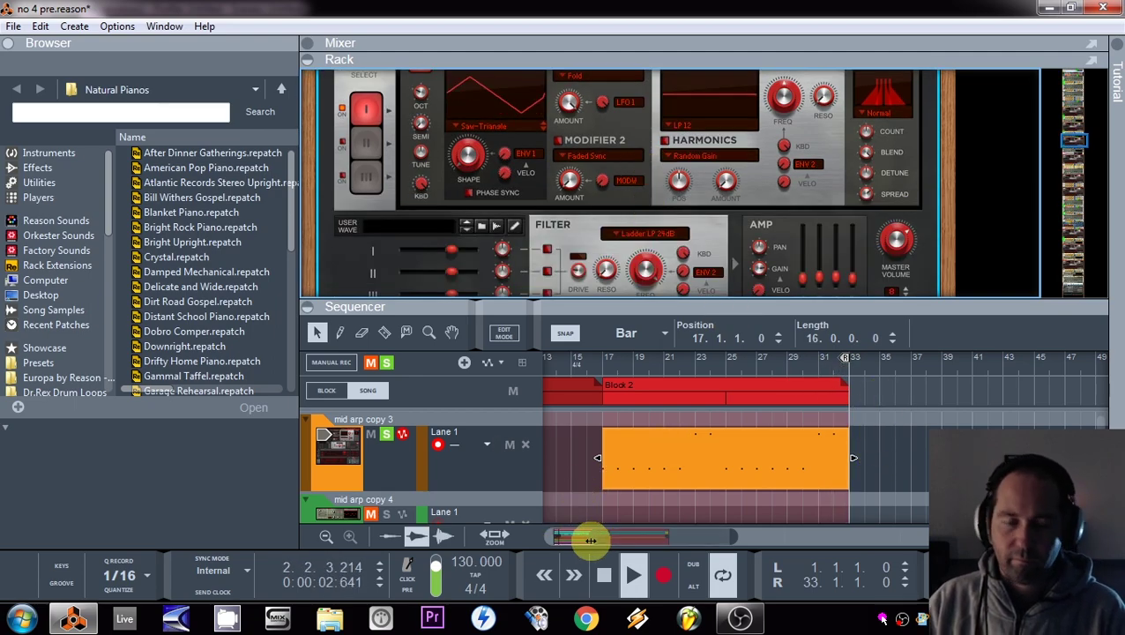
- Clear all track solos, enlarge the sequencer and move the playhead to bar 2
drag(590, 540, 494, 540)
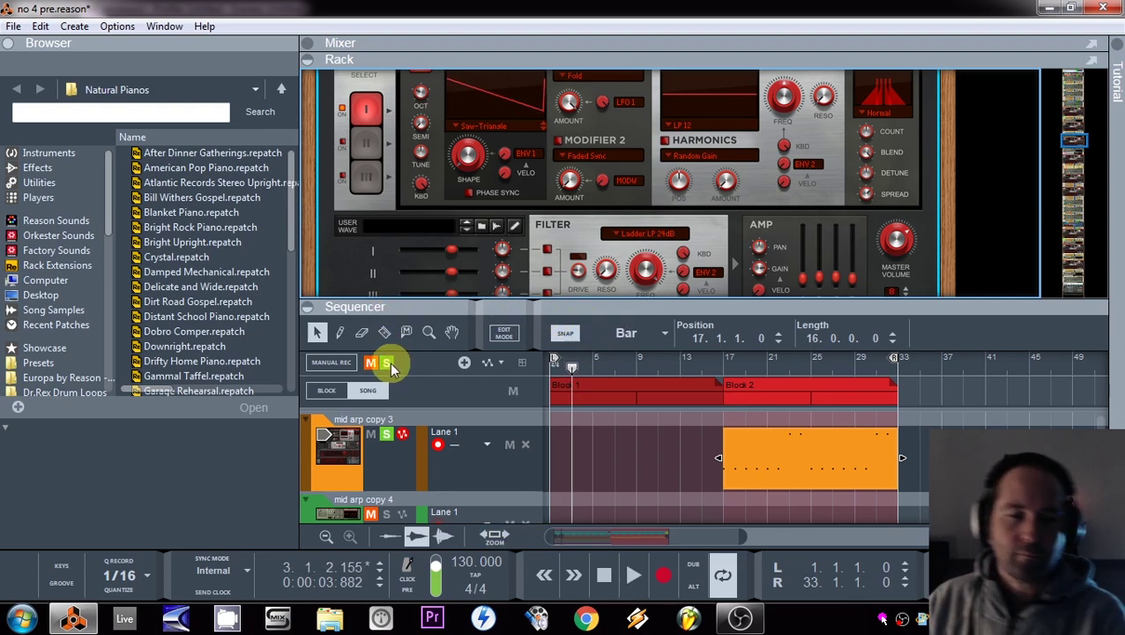
drag(725, 310, 682, 7)
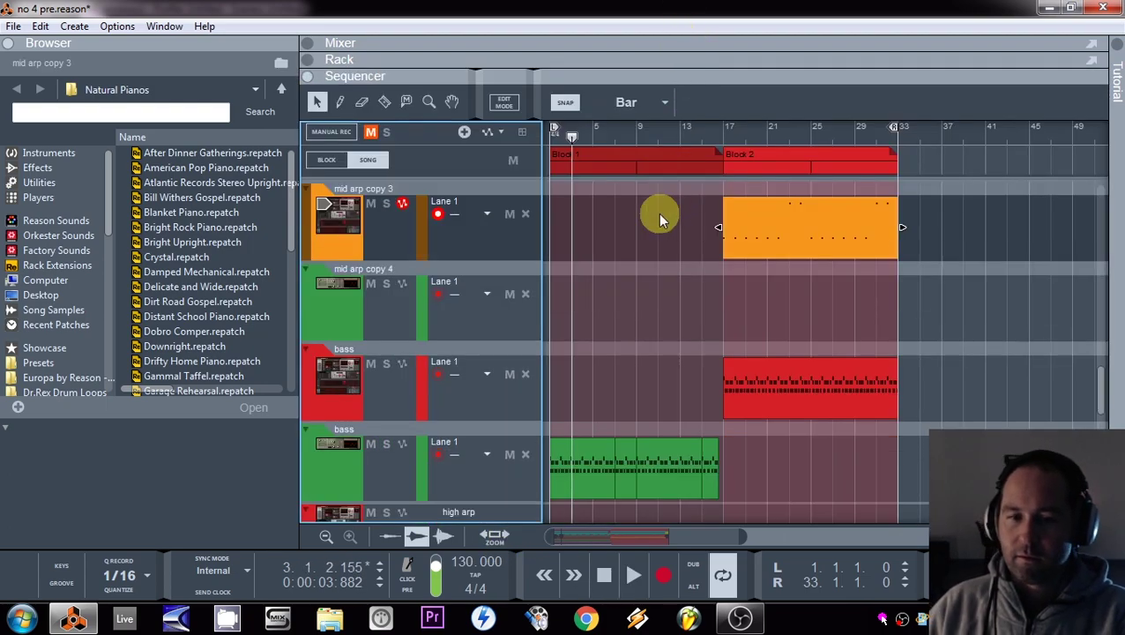
scroll(644, 334, down, 2)
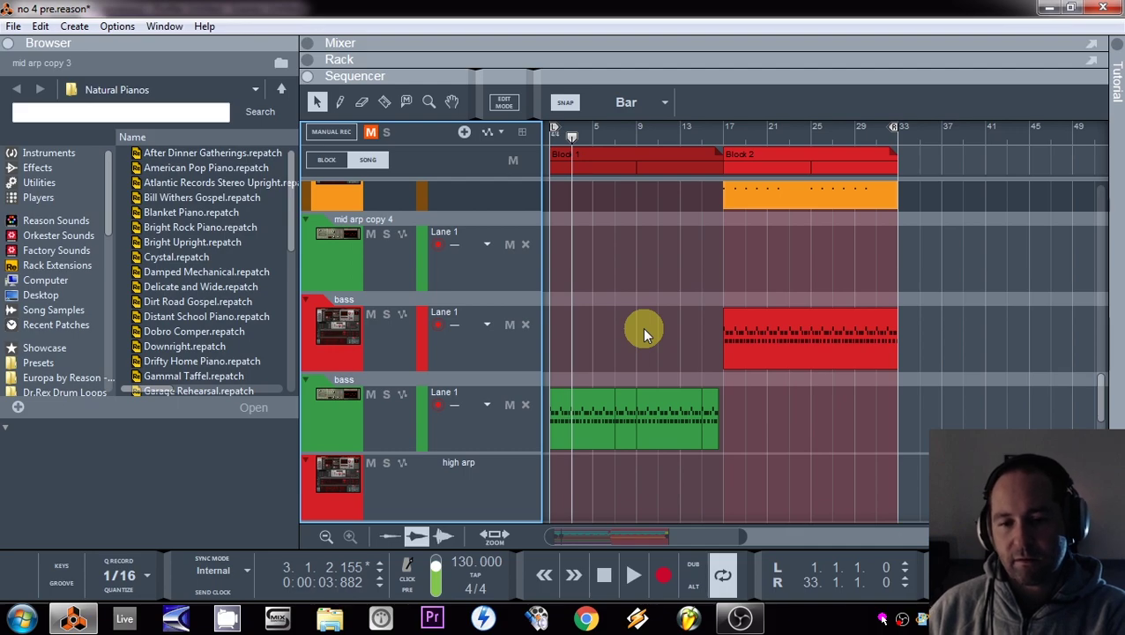
drag(579, 131, 560, 132)
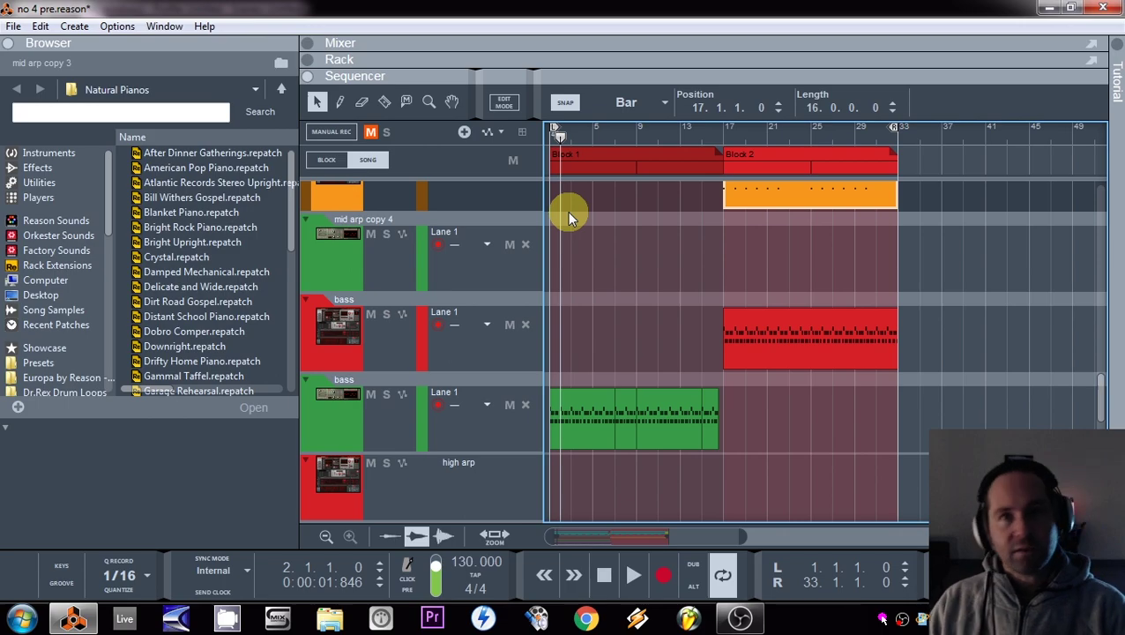
- Examine the guitar riff copy track and its RG x64 device in the rack and sequencer
scroll(566, 211, down, 4)
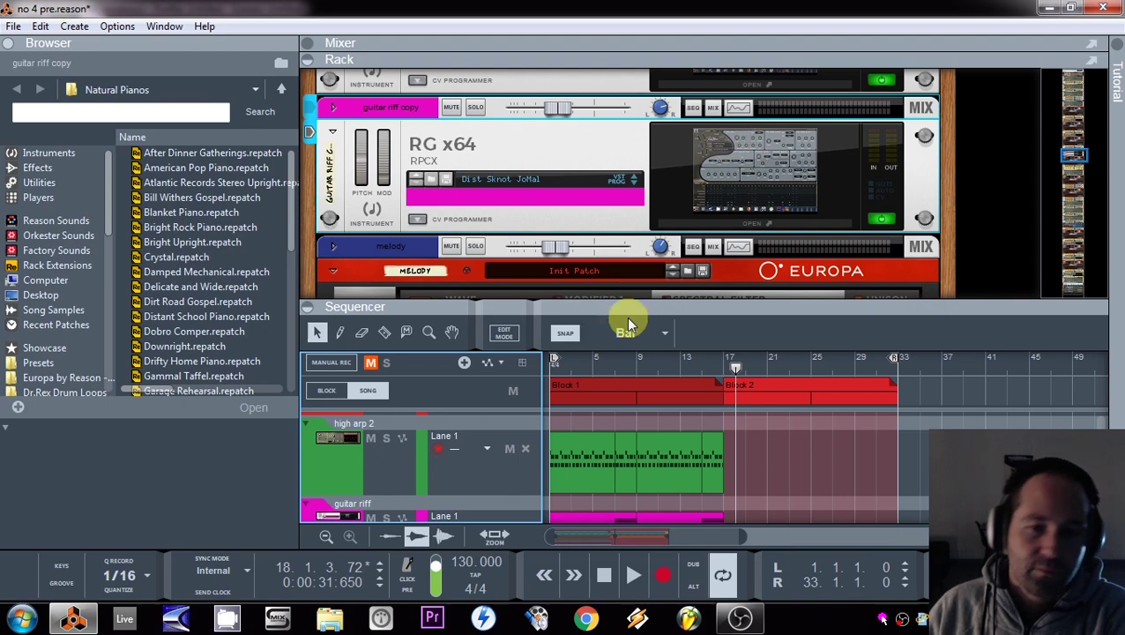
key(F7)
click(355, 388)
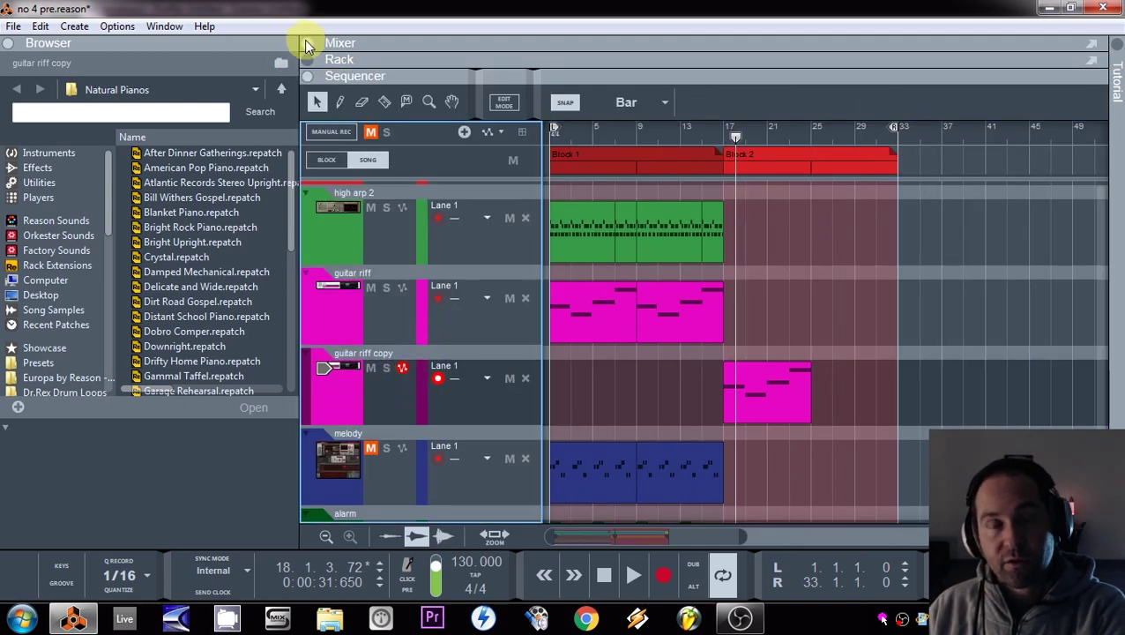
click(313, 59)
- Copy the second guitar riff clip to bar 17 at the start of Block 2 and place the playhead there
scroll(484, 213, down, 3)
scroll(484, 213, up, 3)
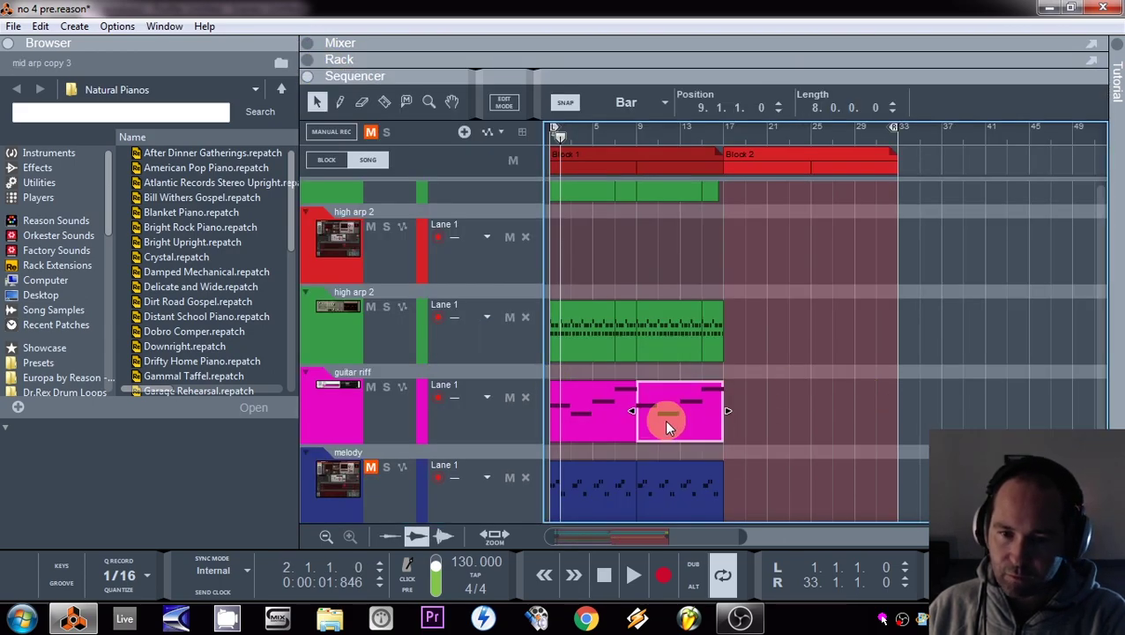
drag(664, 420, 760, 415)
click(721, 127)
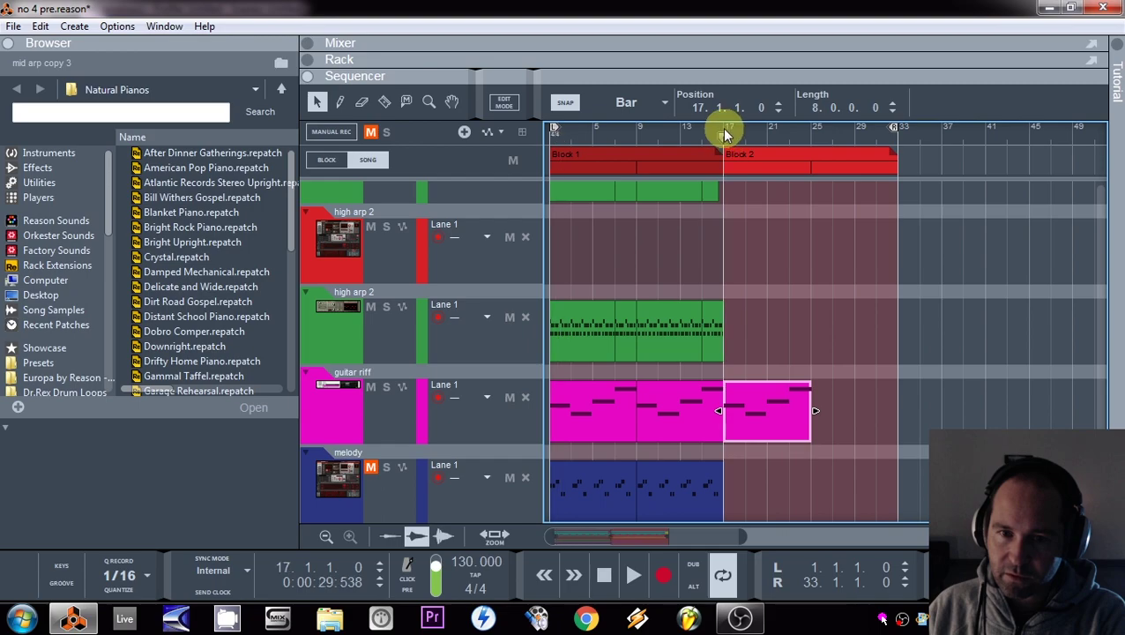
- Transpose all notes of the guitar riff clip at bar 17 up one octave to start on G4, and audition it
double_click(746, 434)
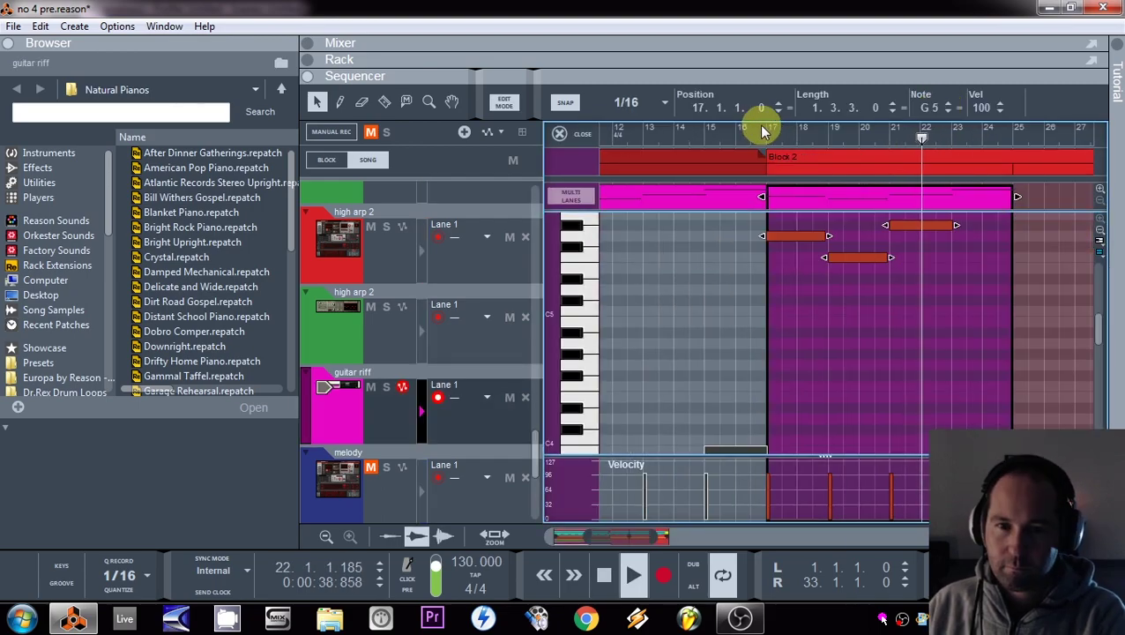
click(764, 130)
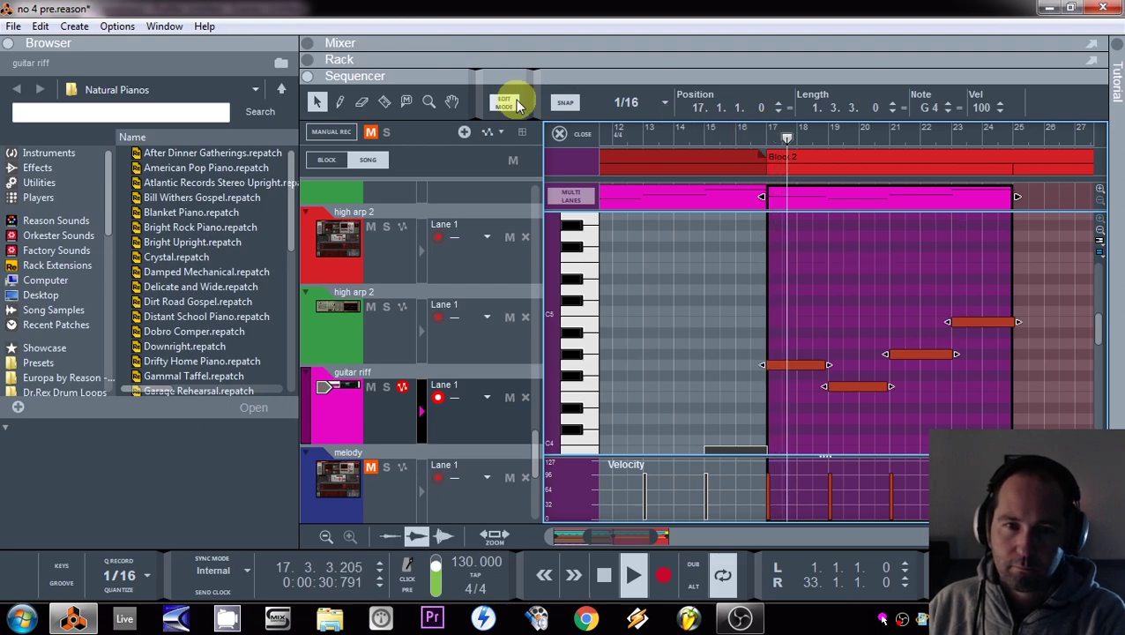
click(518, 104)
- Duplicate the guitar riff track and device, keeping the Block 1 clips on the original and only the bar 17 clip on the copy
scroll(708, 364, down, 2)
right_click(365, 306)
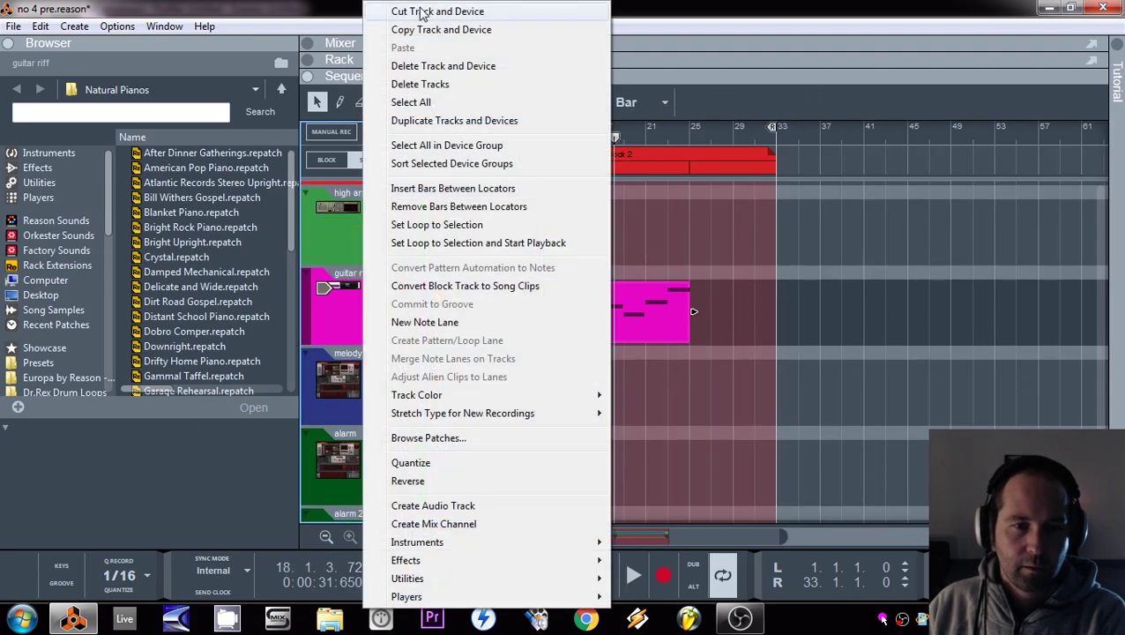
click(414, 120)
click(591, 377)
key(Delete)
drag(582, 388, 333, 401)
key(Delete)
- Add a Scream 4 Distortion effect to the guitar riff copy device and audition its EasyFuzz patch
right_click(333, 123)
mouse_move(405, 349)
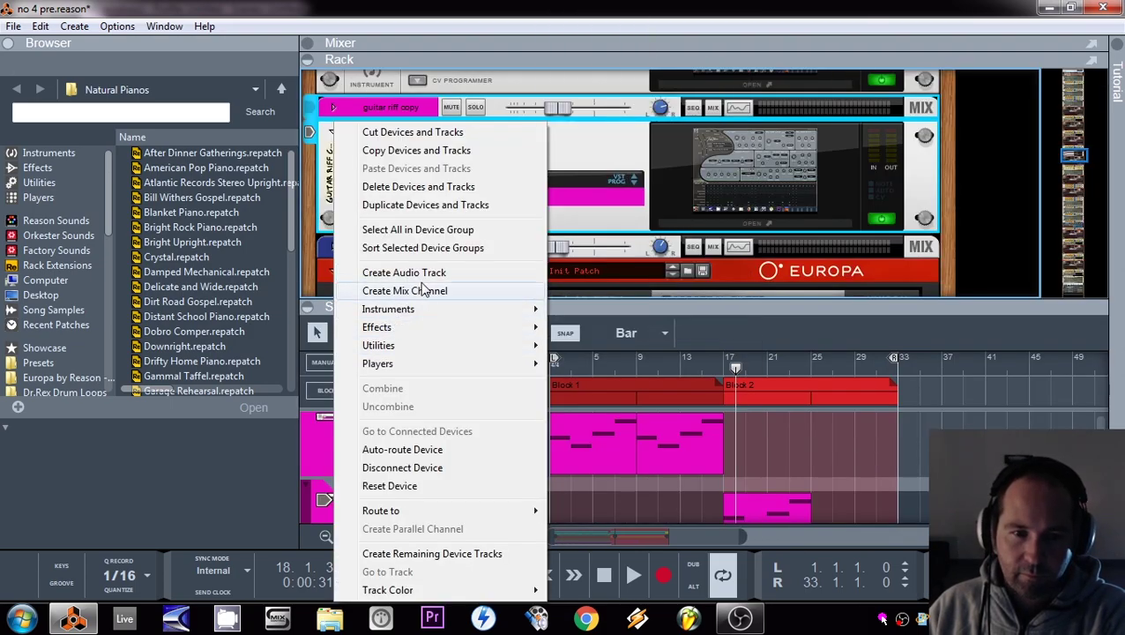
mouse_move(409, 329)
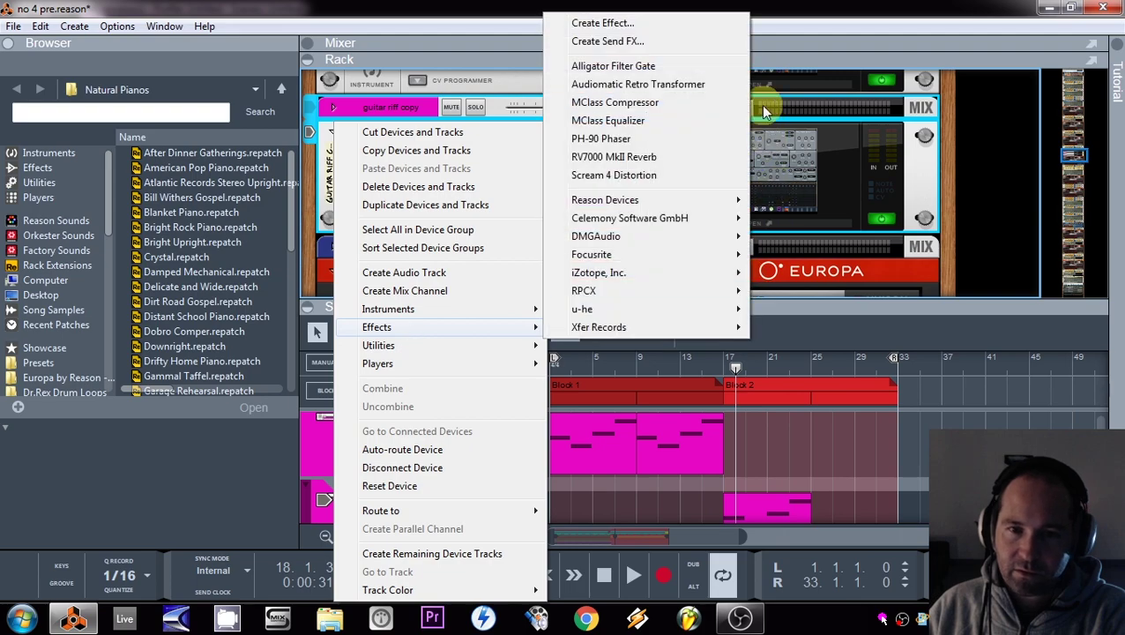
click(639, 176)
drag(662, 242, 657, 263)
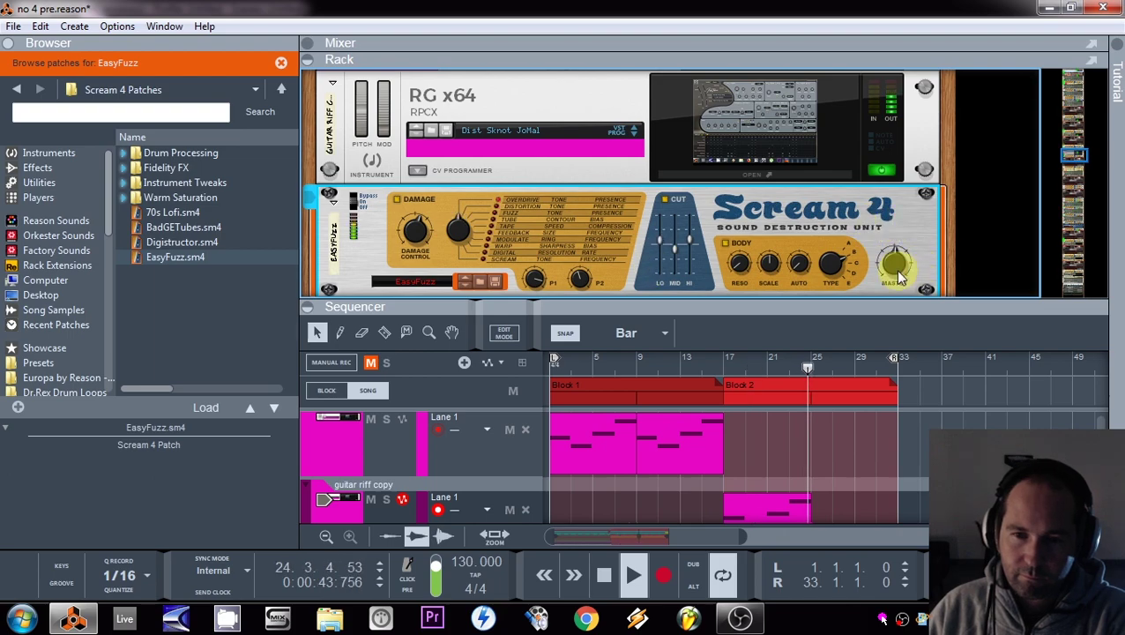
mouse_move(903, 280)
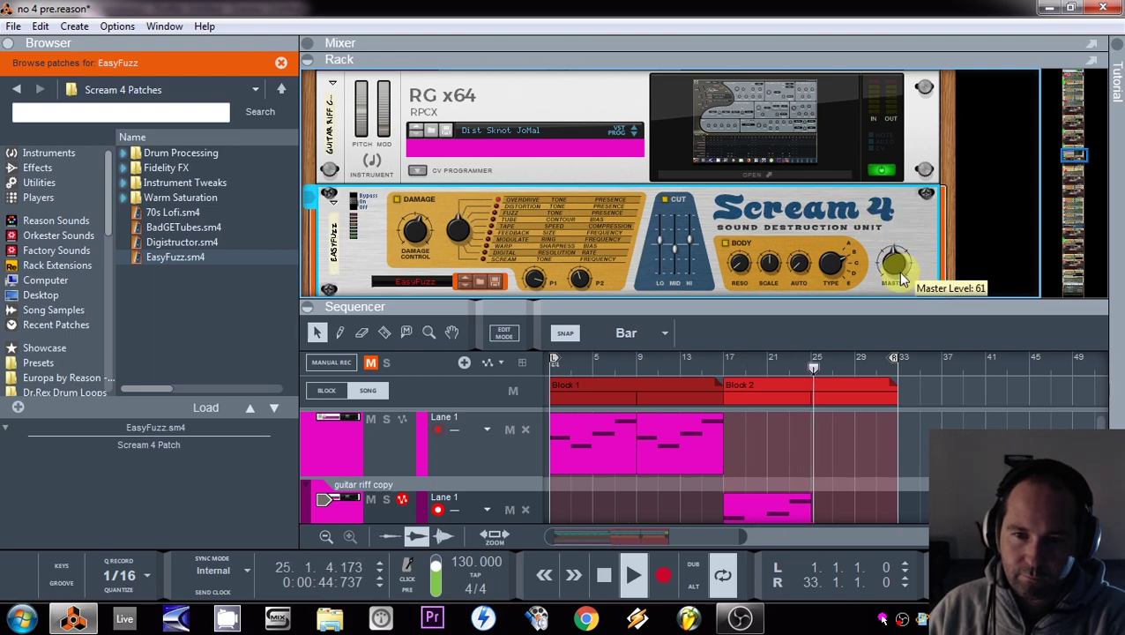
key(space)
- Copy the guitar riff copy clip at bar 17 to bar 25 so the riff fills Block 2
click(725, 359)
drag(728, 303, 728, 71)
ctrl+drag(766, 290, 853, 292)
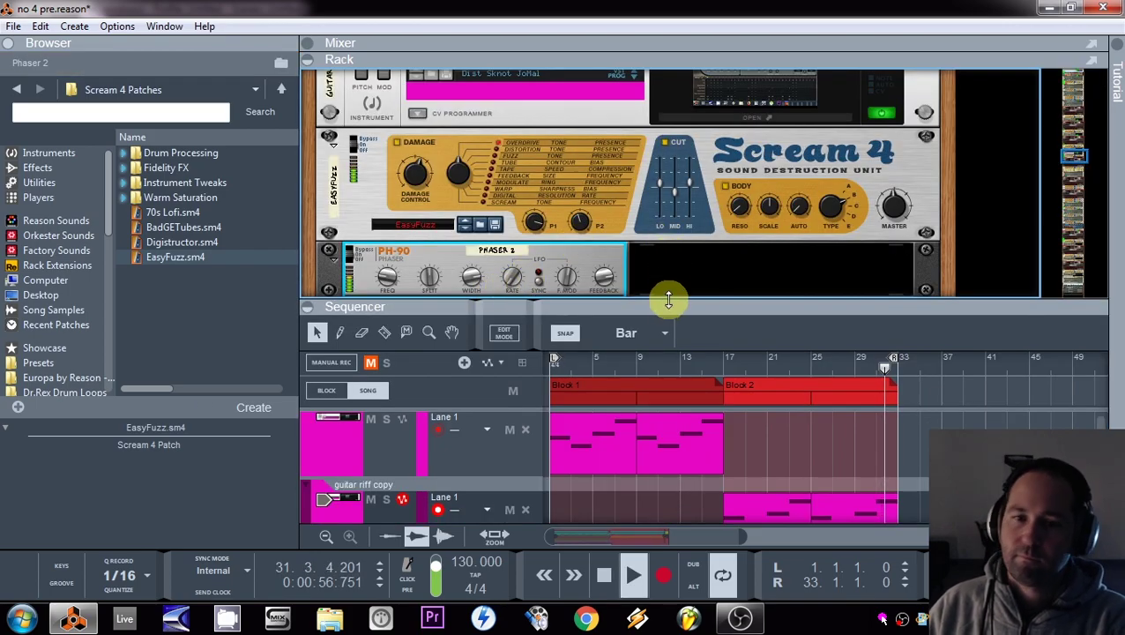
- Duplicate the bar 9 pad string clip to bar 17 and play the song from bar 9
drag(667, 317, 703, 141)
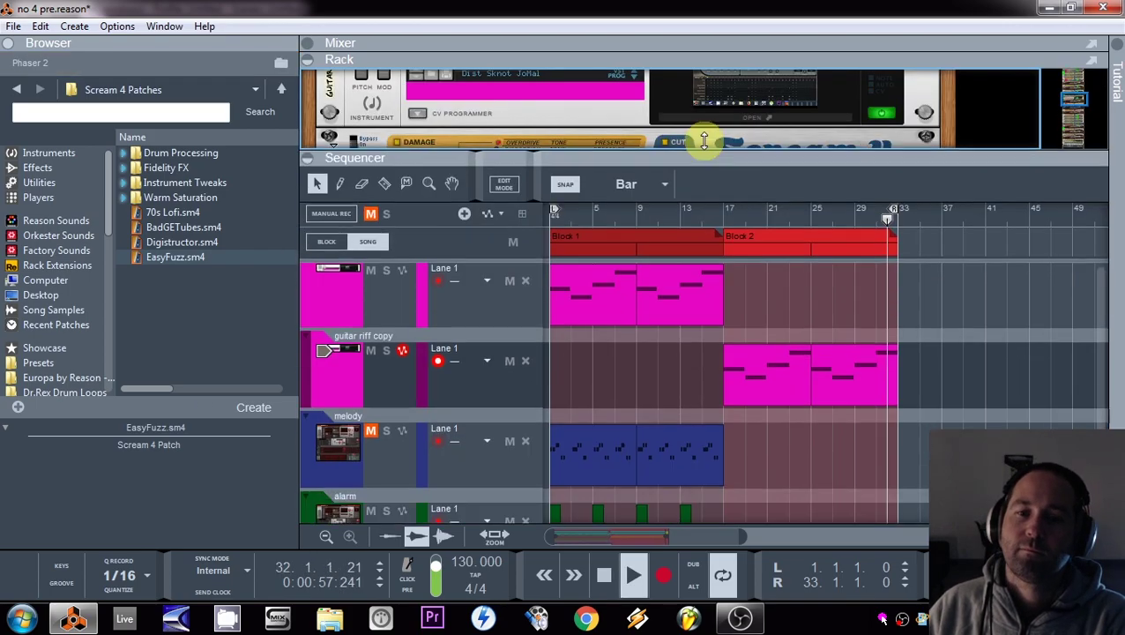
scroll(659, 369, down, 5)
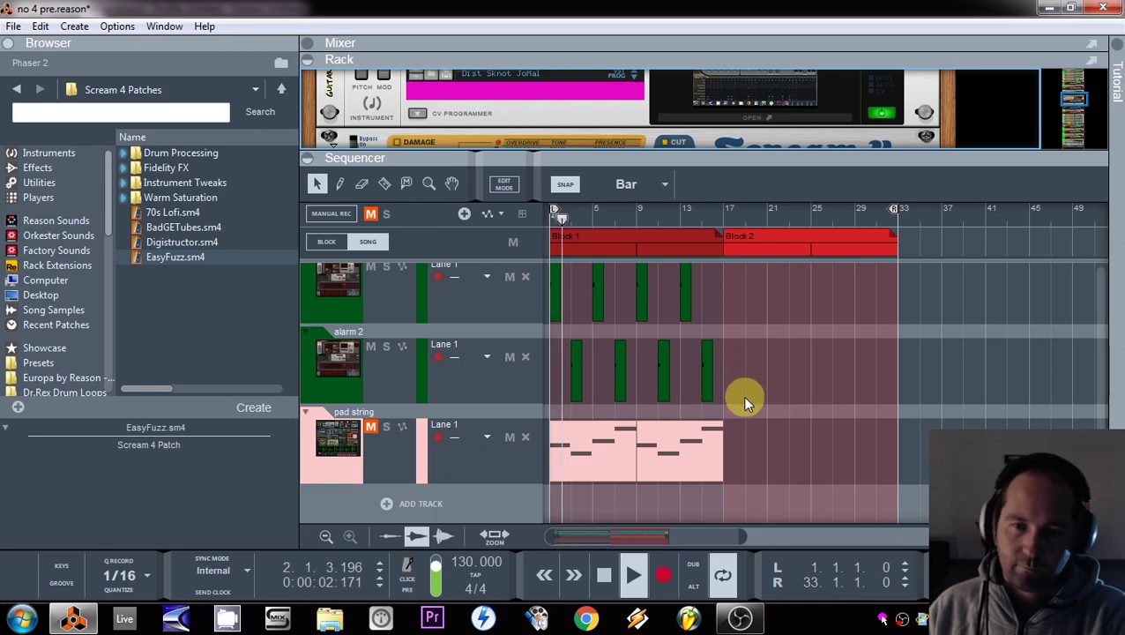
key(space)
click(831, 353)
key(shift+Return)
click(864, 438)
click(675, 470)
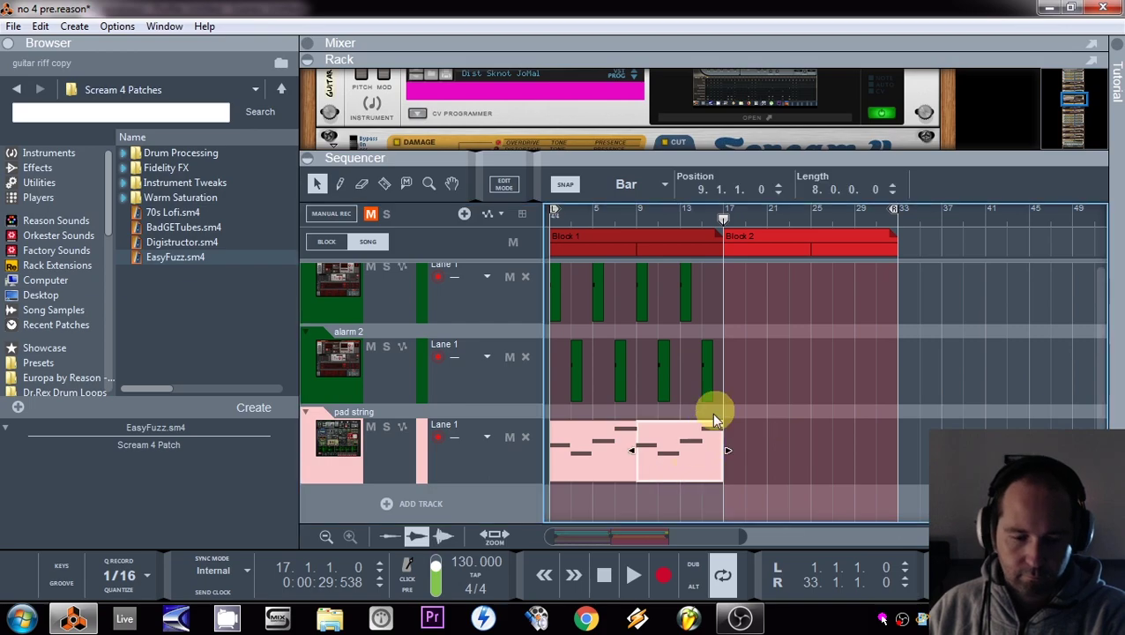
key(ctrl+d)
click(636, 210)
key(space)
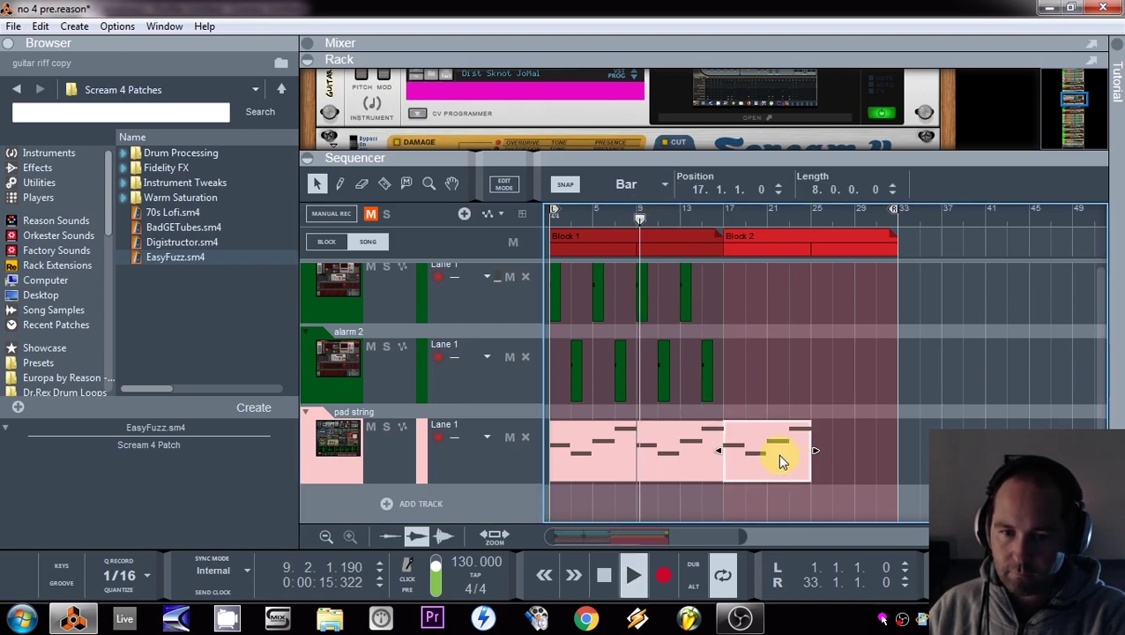
- Duplicate the pad string track and device, deleting the two Block 1 clips from the copy
right_click(374, 449)
click(467, 118)
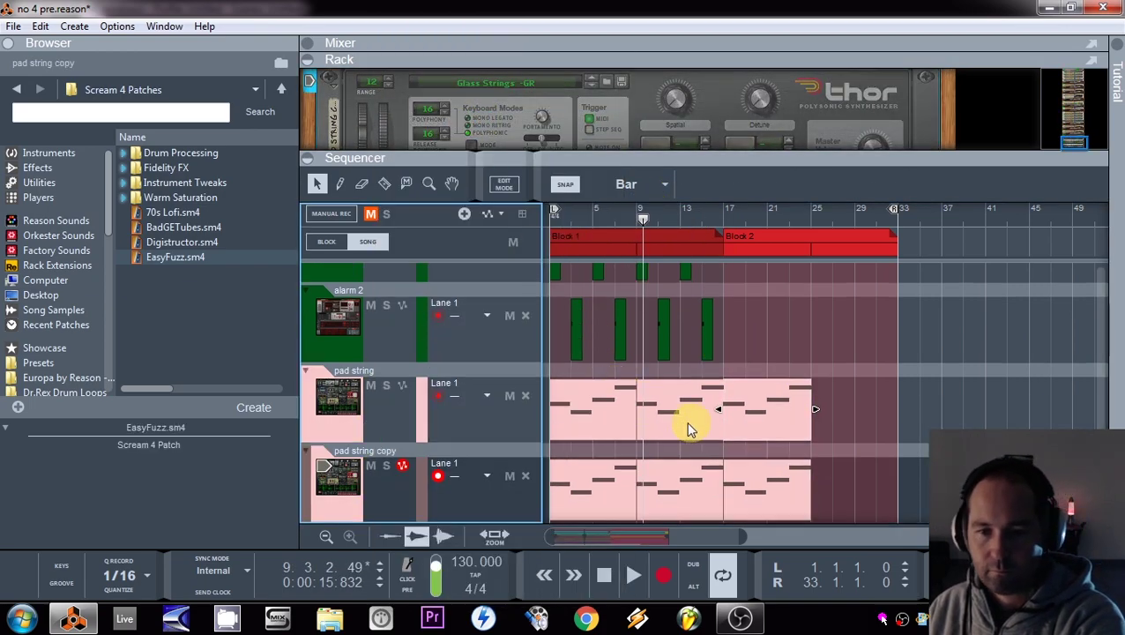
scroll(687, 422, down, 1)
drag(684, 406, 515, 457)
key(Delete)
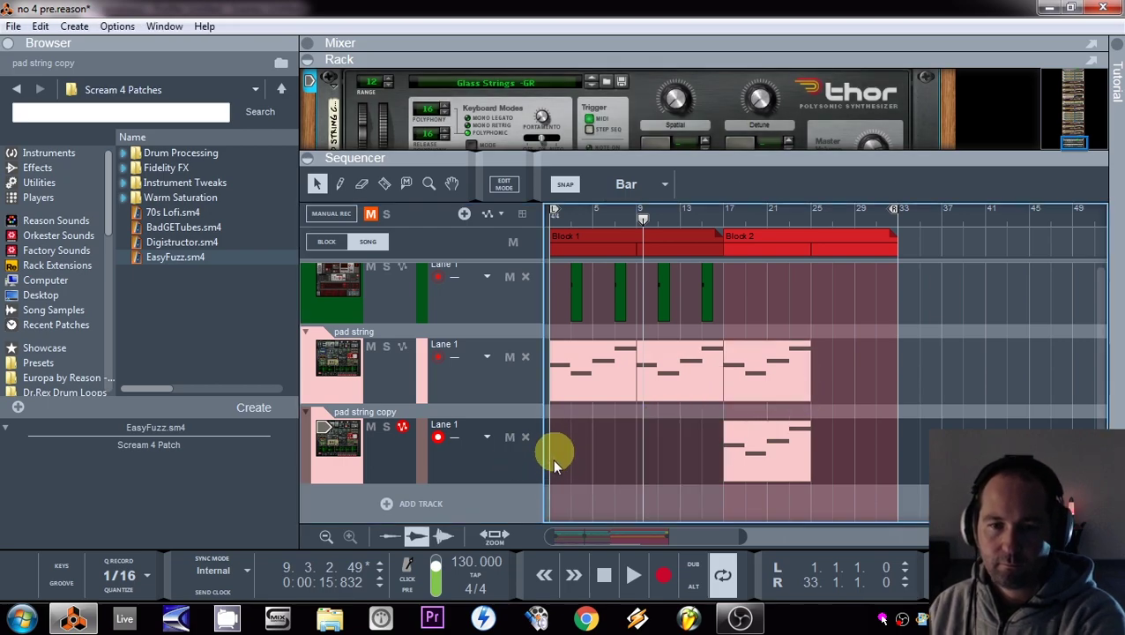
- Solo both bass tracks and play the song from bar 25
scroll(552, 458, up, 5)
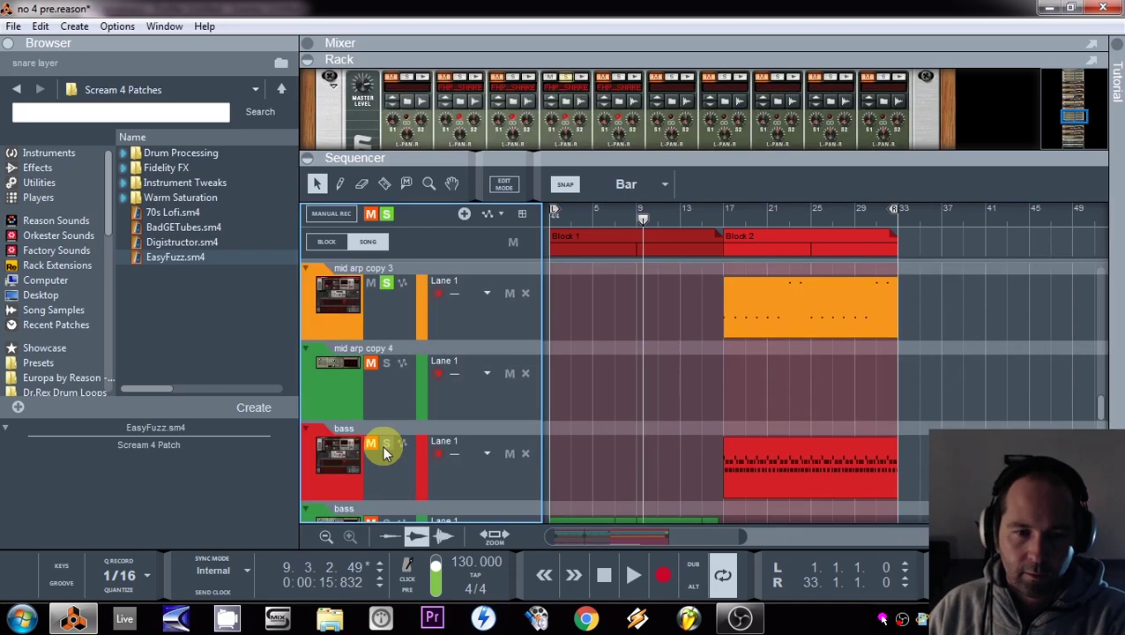
click(384, 443)
scroll(496, 318, down, 2)
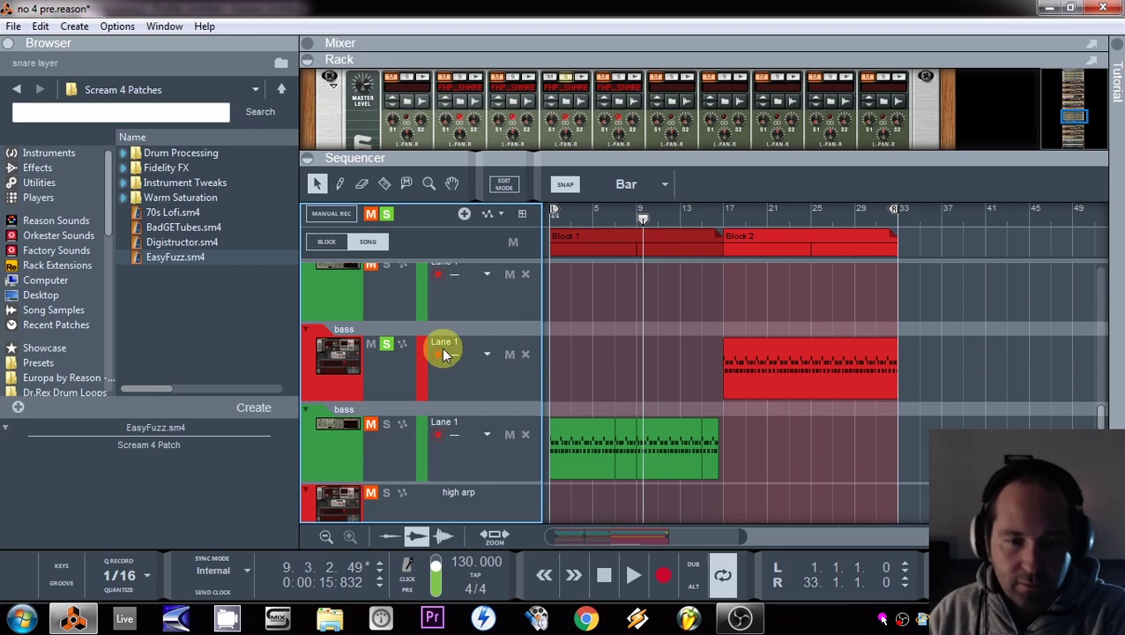
click(386, 433)
click(813, 214)
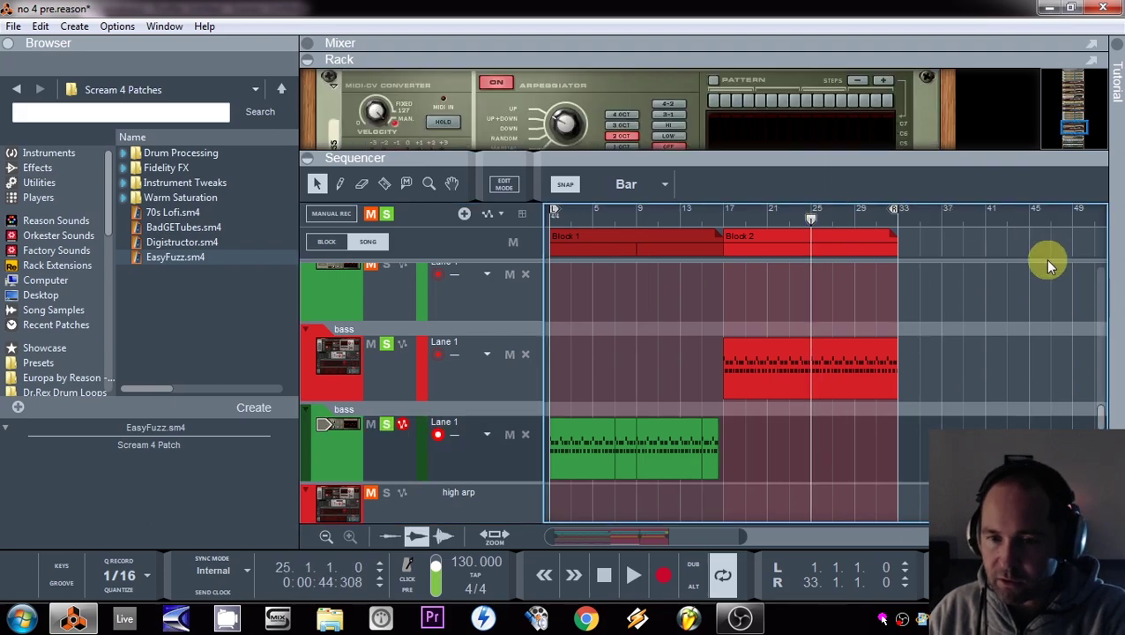
key(space)
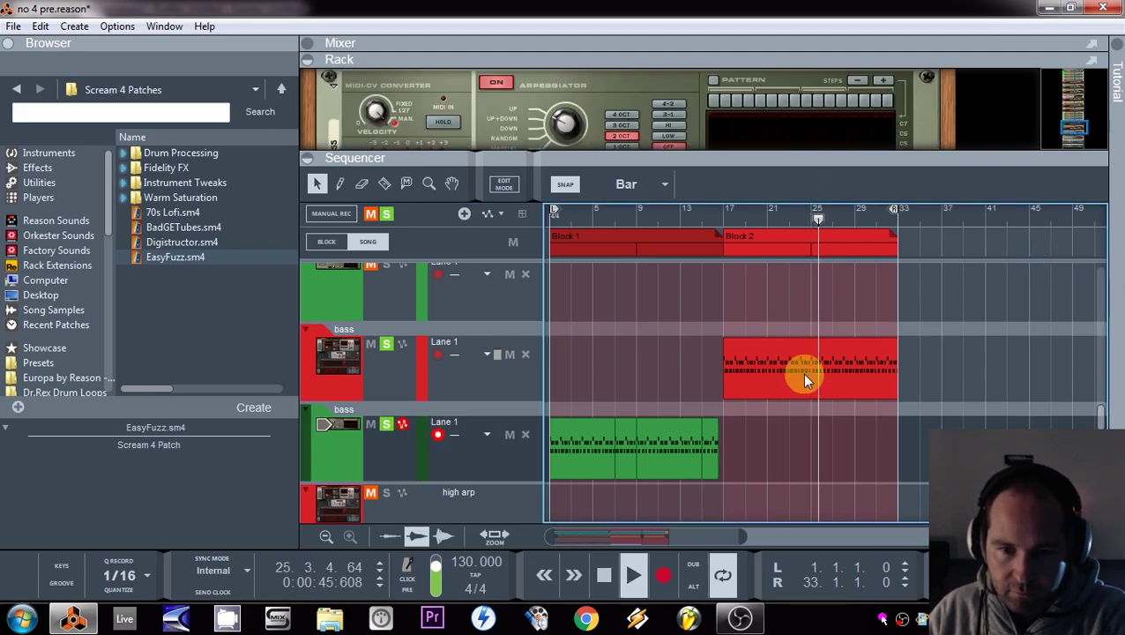
- Examine the arp, bass, guitar and drum tracks in the sequencer while the transition from Block 2 plays
scroll(801, 374, up, 3)
scroll(802, 374, up, 3)
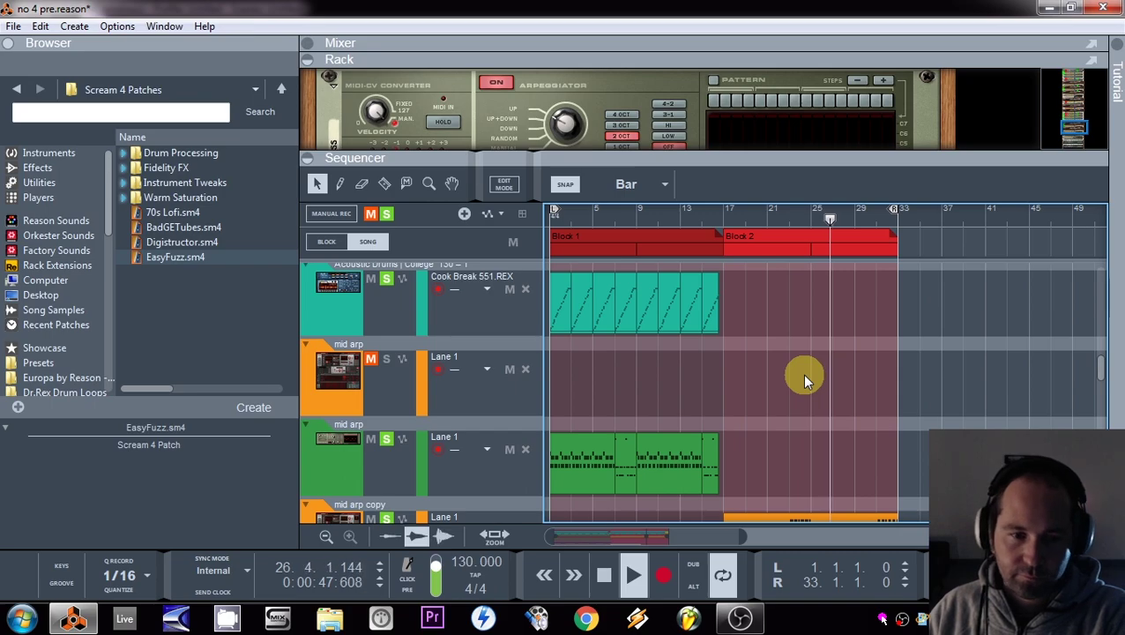
scroll(804, 379, down, 3)
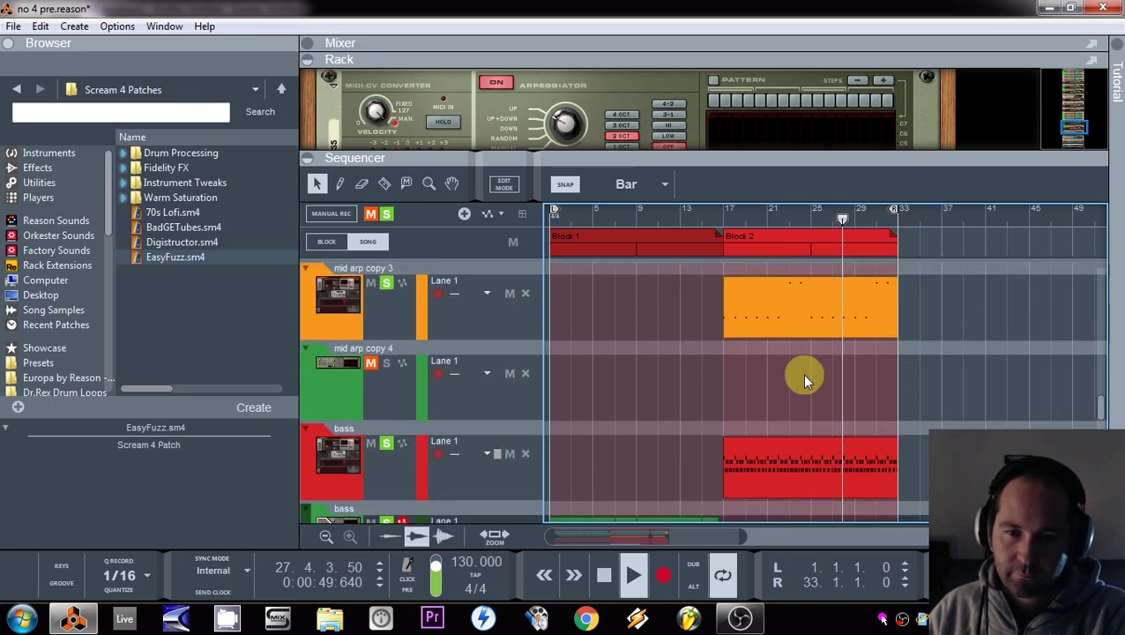
scroll(804, 379, down, 3)
scroll(805, 380, up, 1)
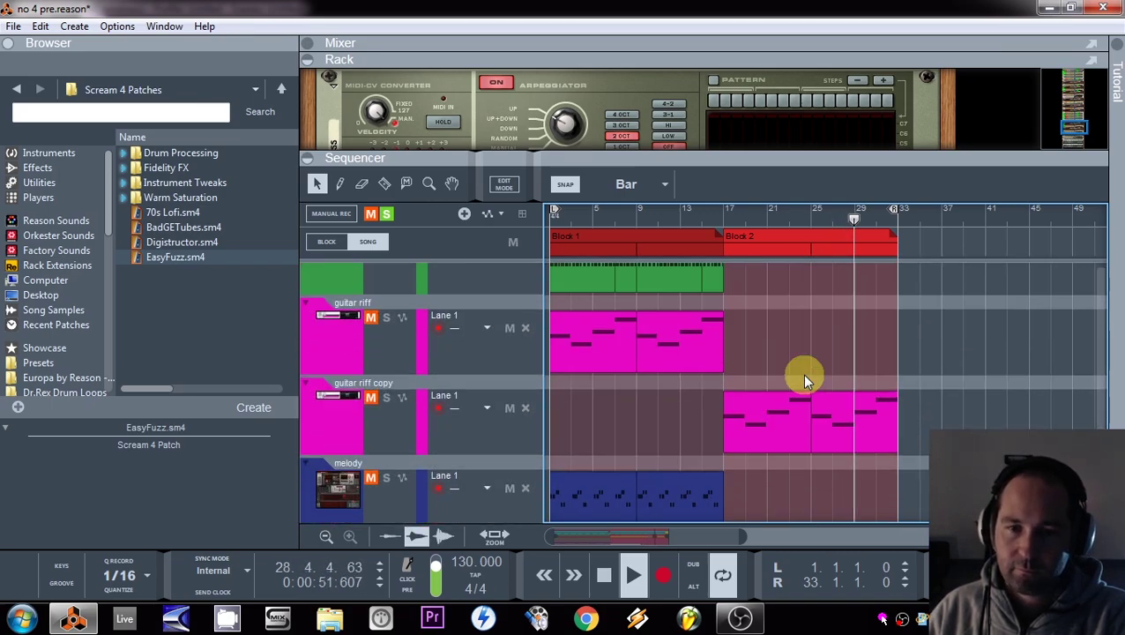
scroll(801, 374, up, 1)
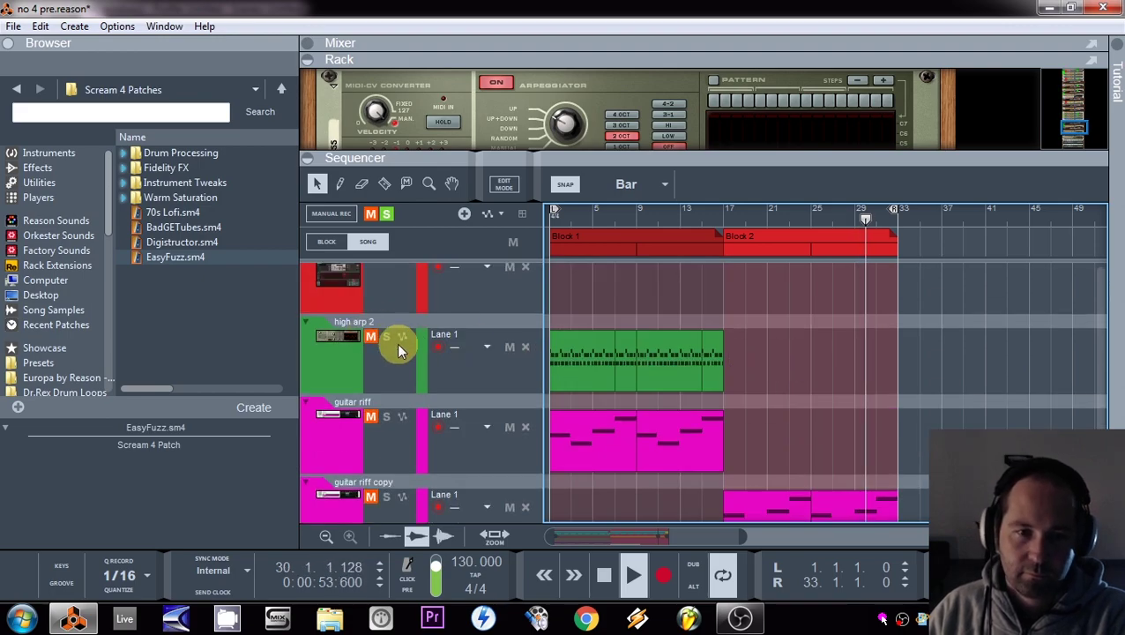
scroll(397, 348, up, 1)
scroll(501, 339, up, 1)
scroll(501, 339, down, 1)
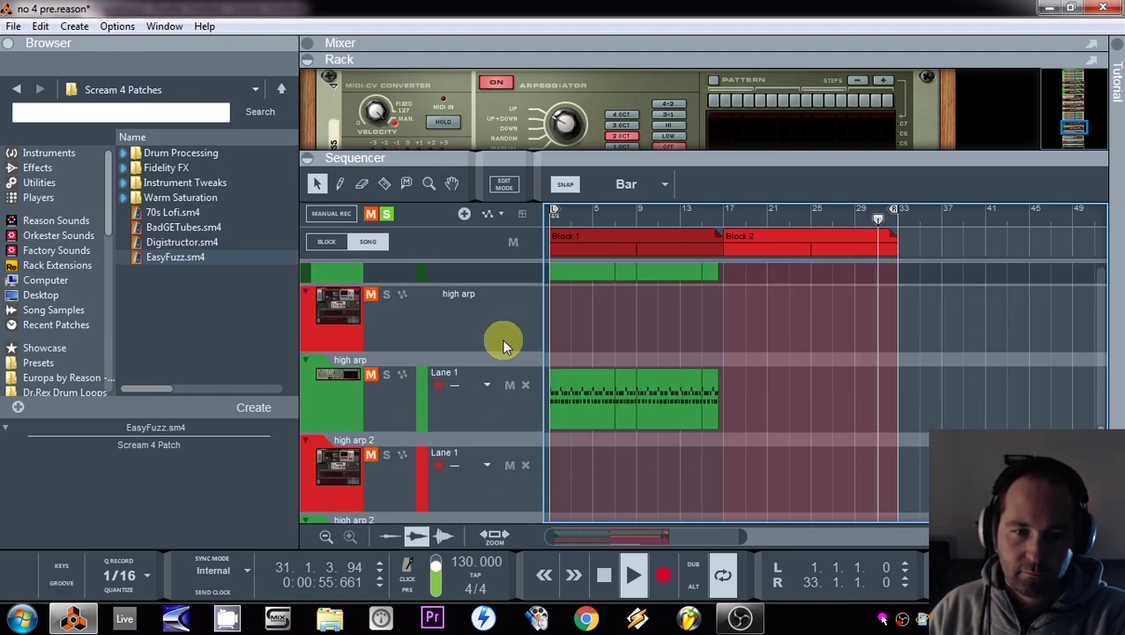
scroll(395, 401, down, 5)
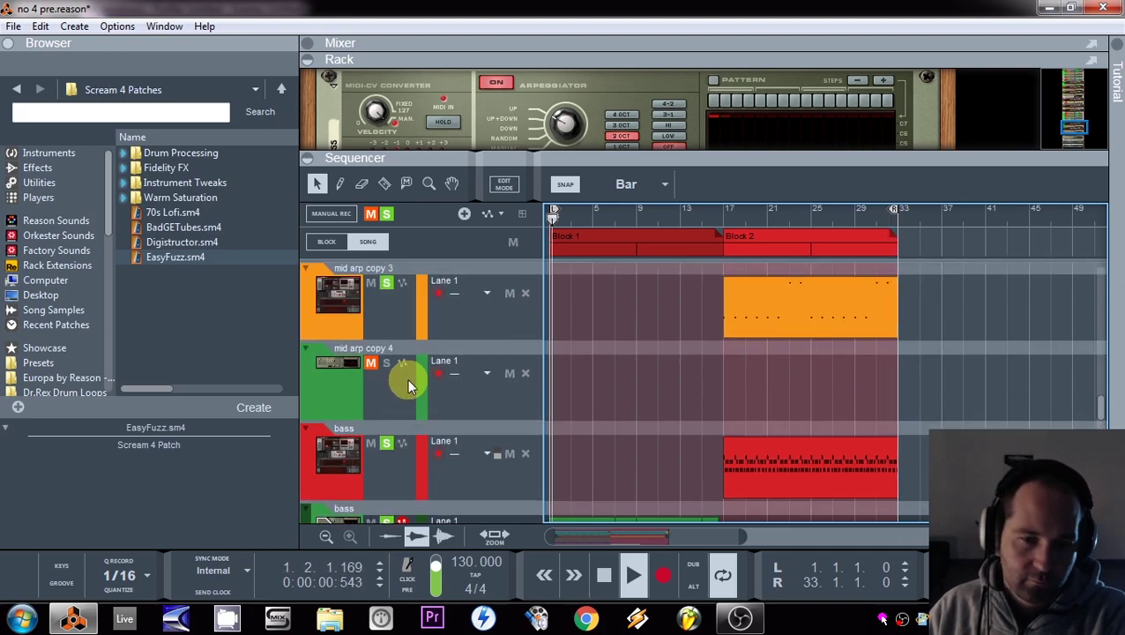
- Set the snap value to 1/2, shorten the red bass clip in Block 2 to 15.2.0.0, and play from about bar 30
click(859, 465)
click(648, 185)
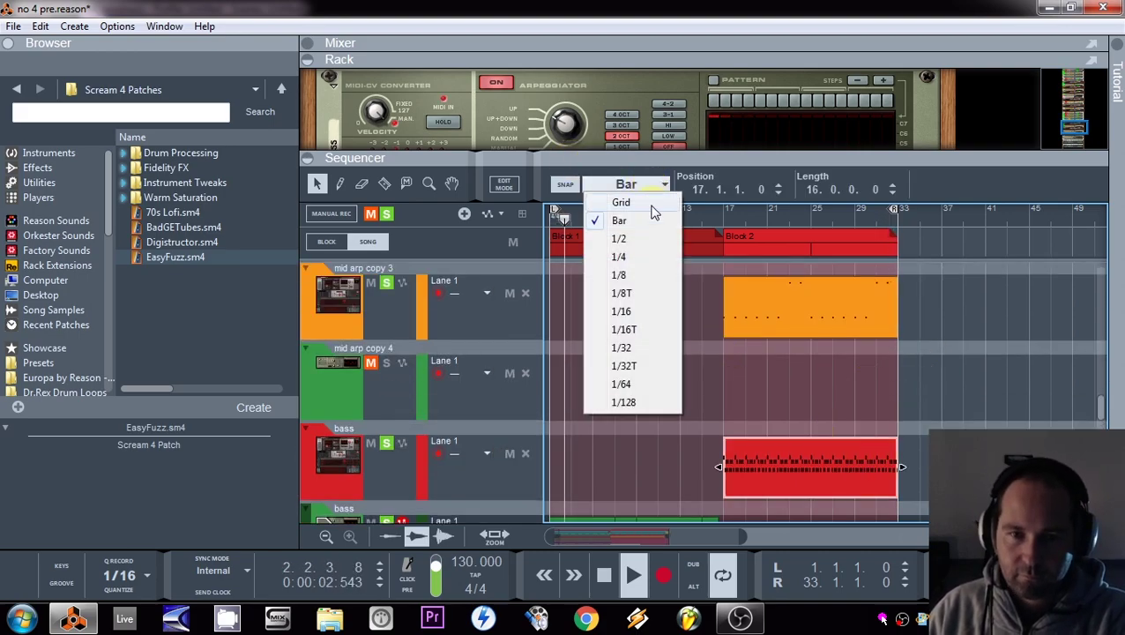
click(637, 240)
drag(899, 467, 891, 467)
click(867, 214)
- Shorten the mid arp copy clip in Block 2 to a length of 15.2.0.0
scroll(937, 376, up, 3)
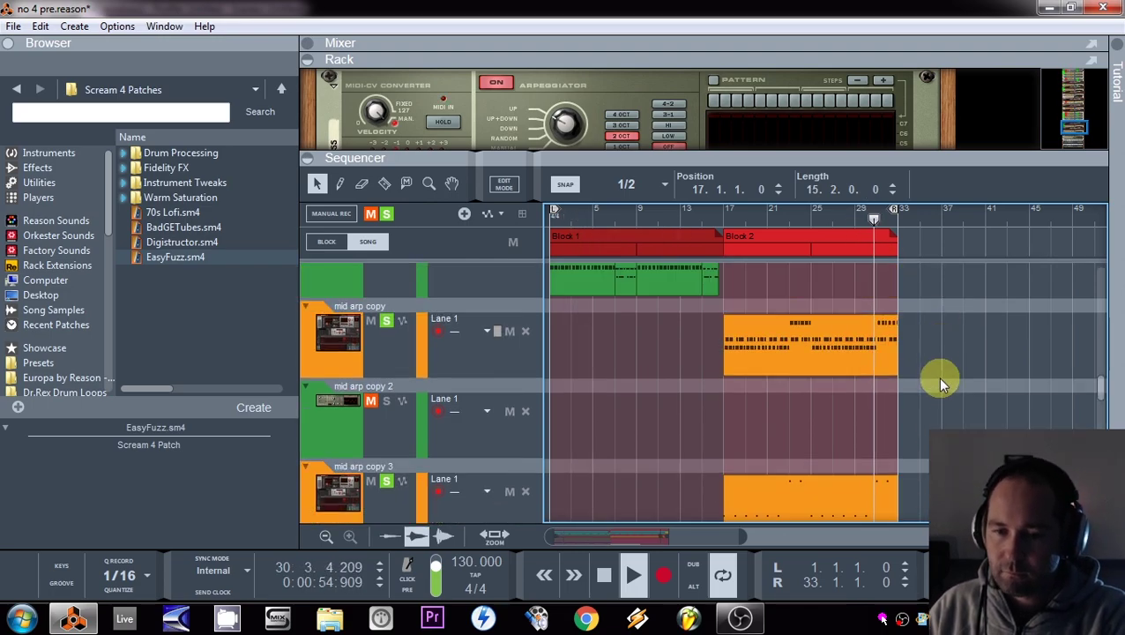
click(901, 338)
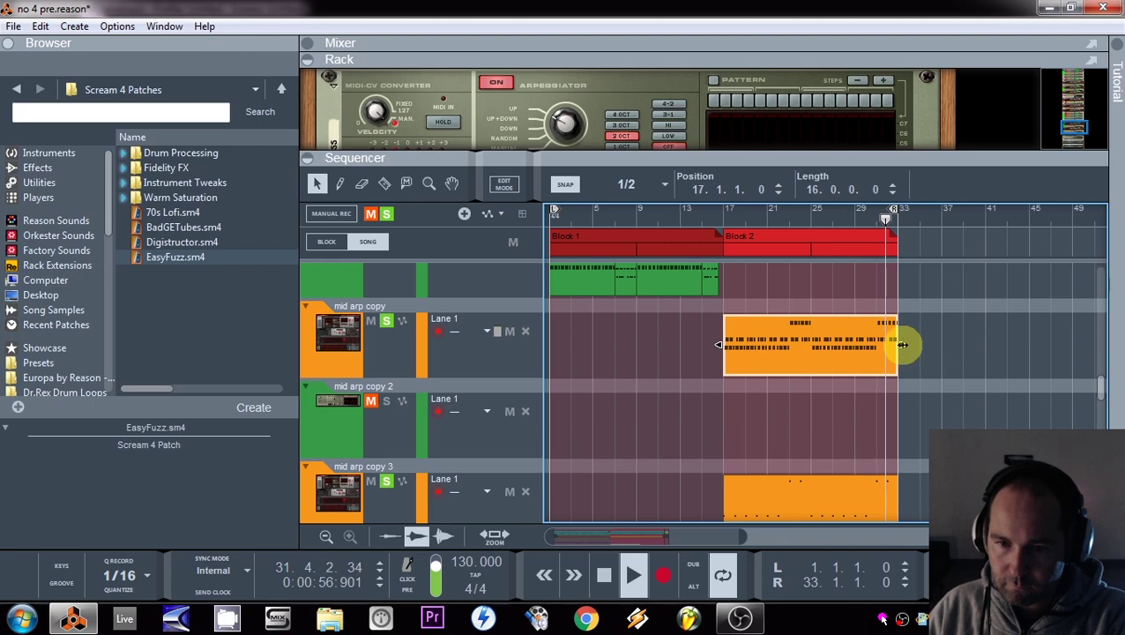
drag(896, 343, 892, 344)
scroll(928, 346, up, 3)
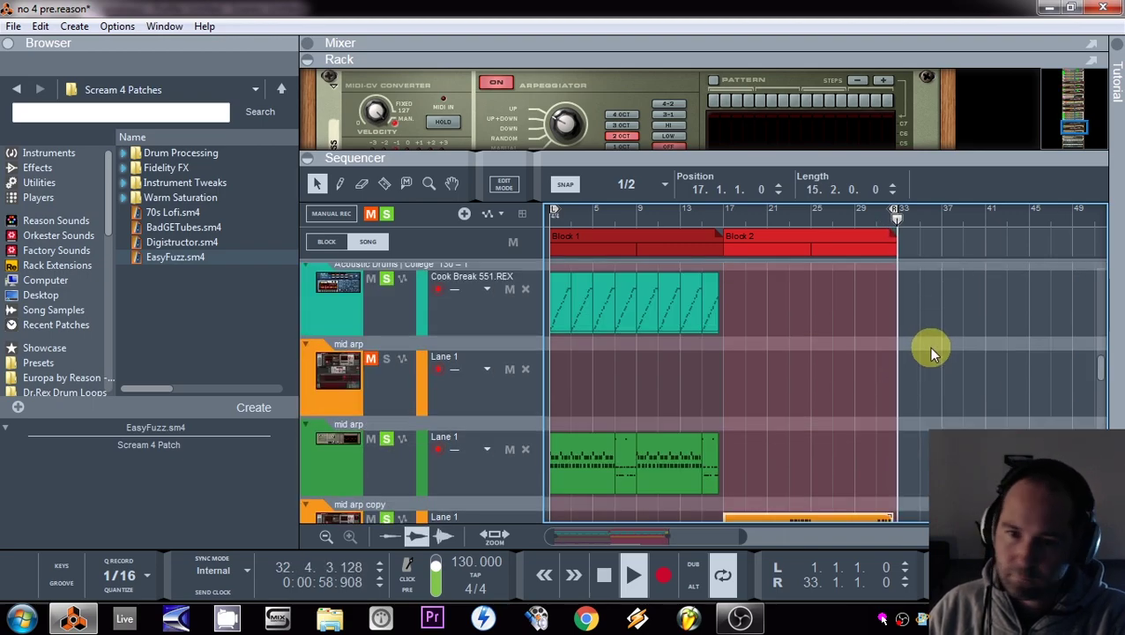
- Open the snare layer's yellow fill clip at bar 32 and set its four D#1 notes from 32.4.1 to length 0.0.0.60
scroll(933, 351, up, 3)
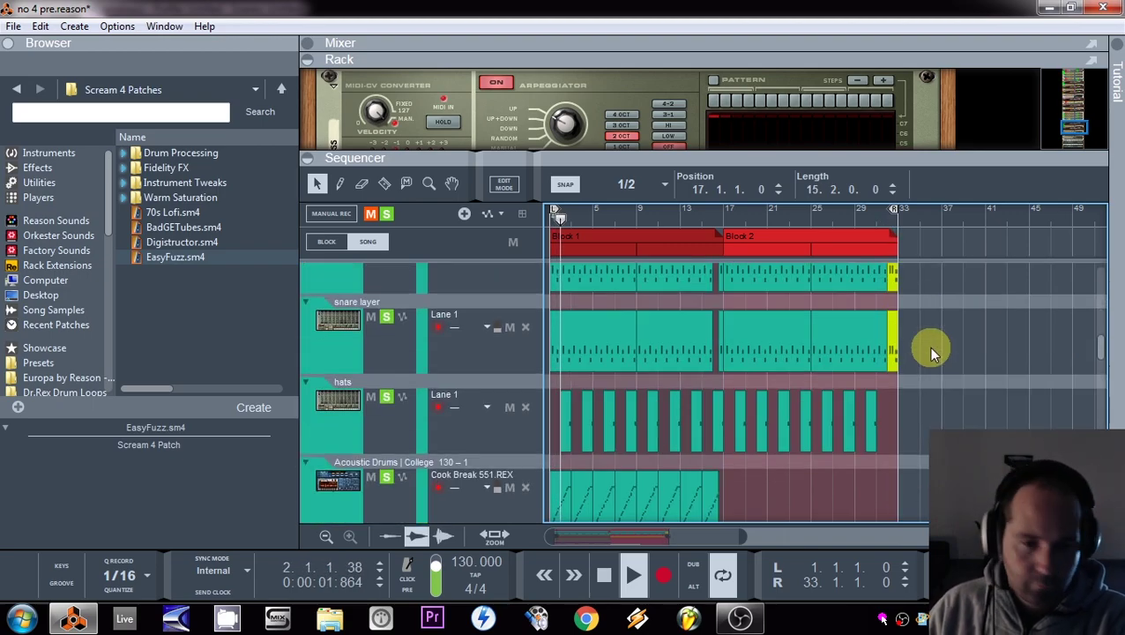
scroll(931, 349, up, 3)
scroll(932, 348, down, 5)
scroll(929, 349, up, 4)
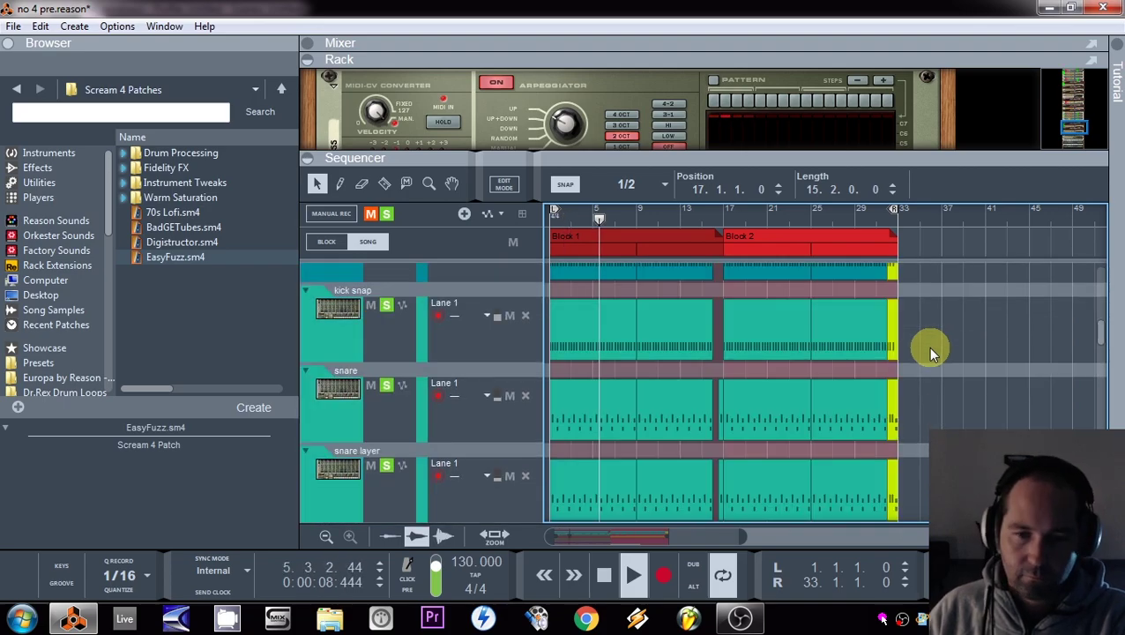
double_click(891, 477)
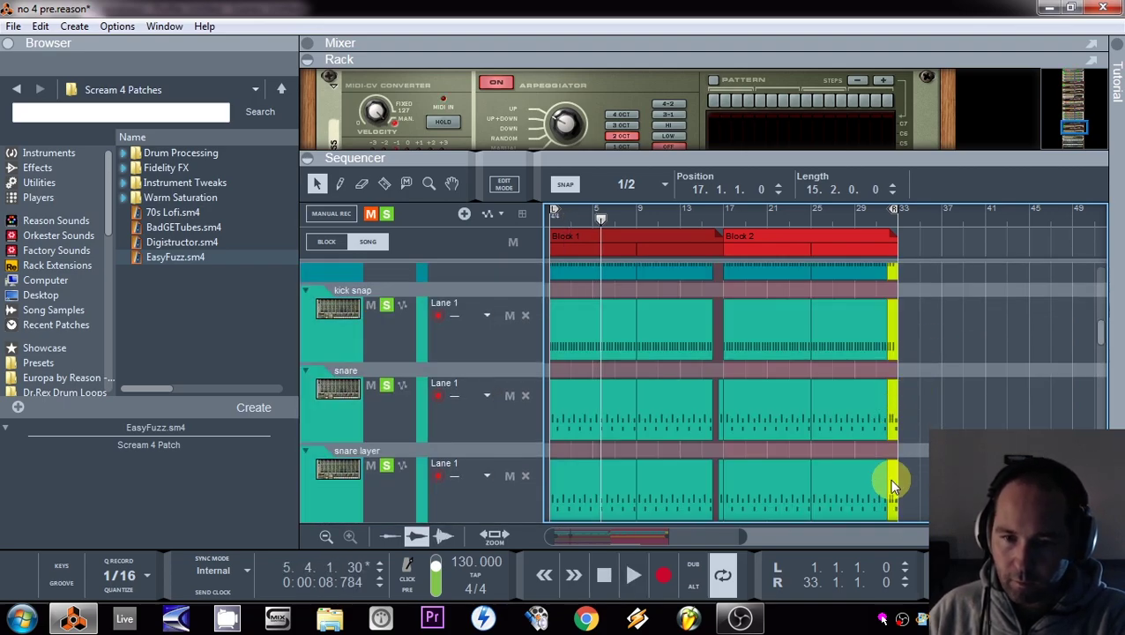
scroll(970, 291, up, 5)
drag(798, 398, 815, 398)
click(824, 395)
- Audition the snare layer fill at bar 32 and return to the arrangement view
click(696, 214)
key(space)
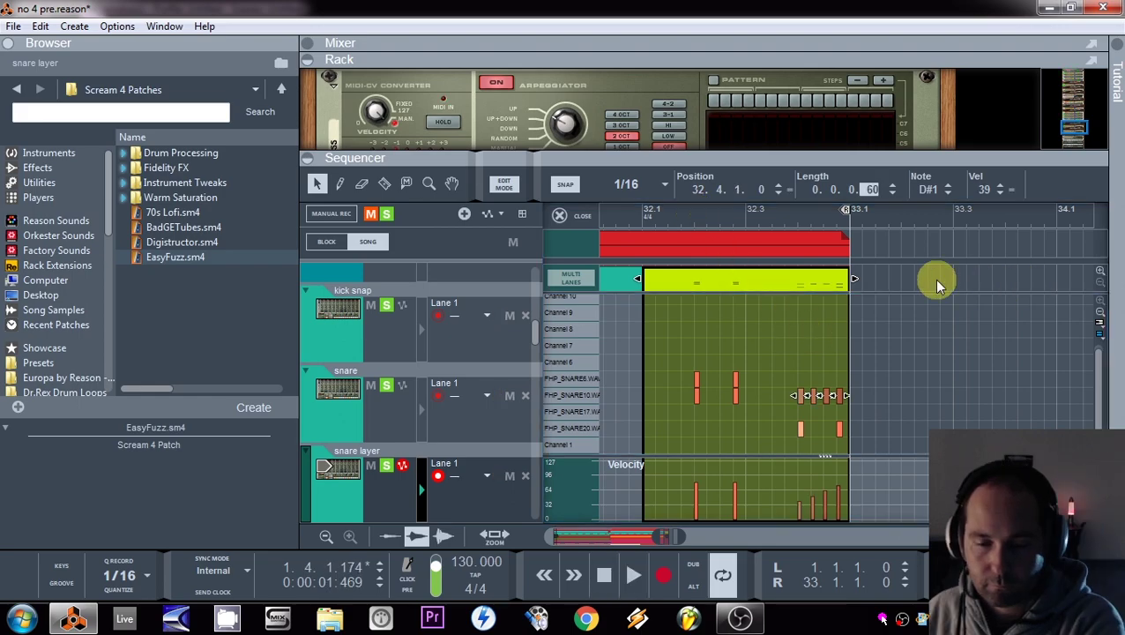
click(774, 212)
key(space)
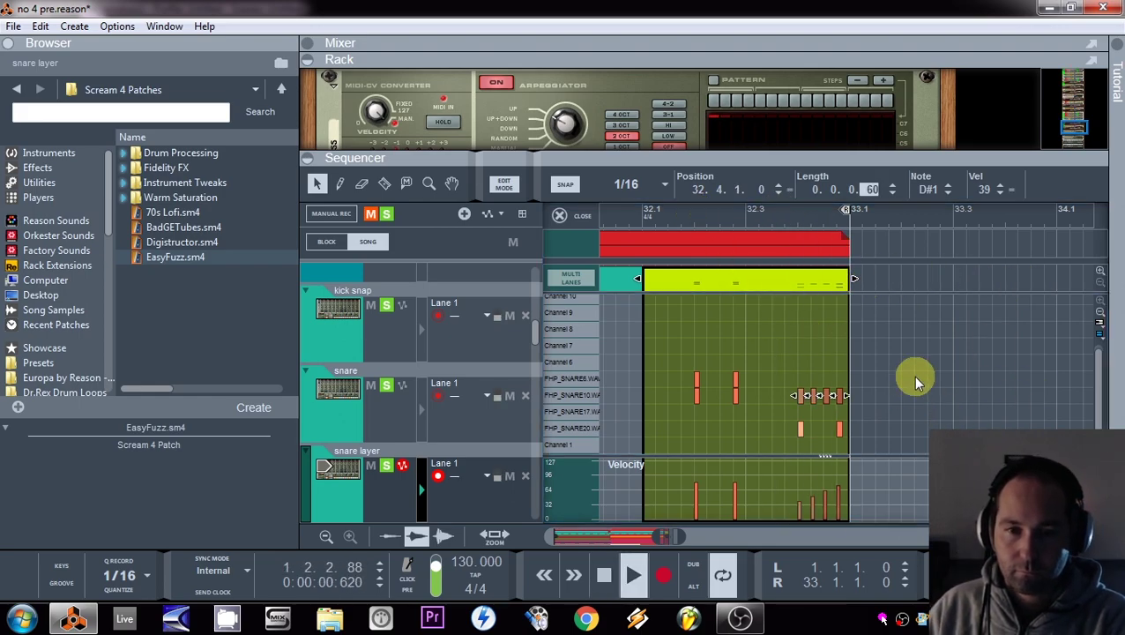
click(940, 408)
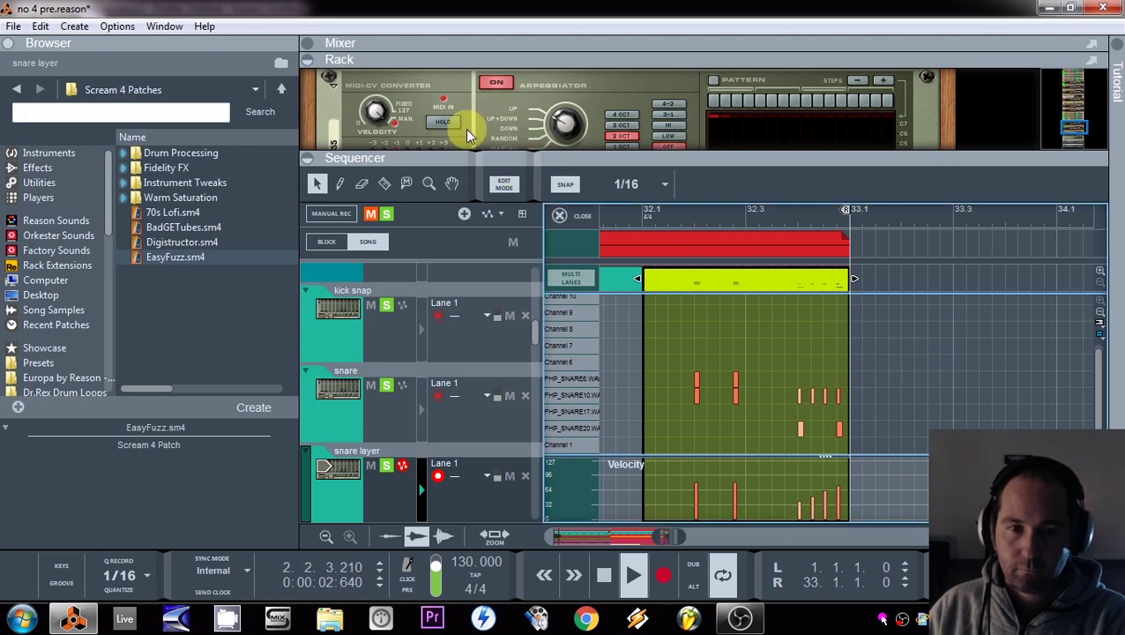
click(503, 183)
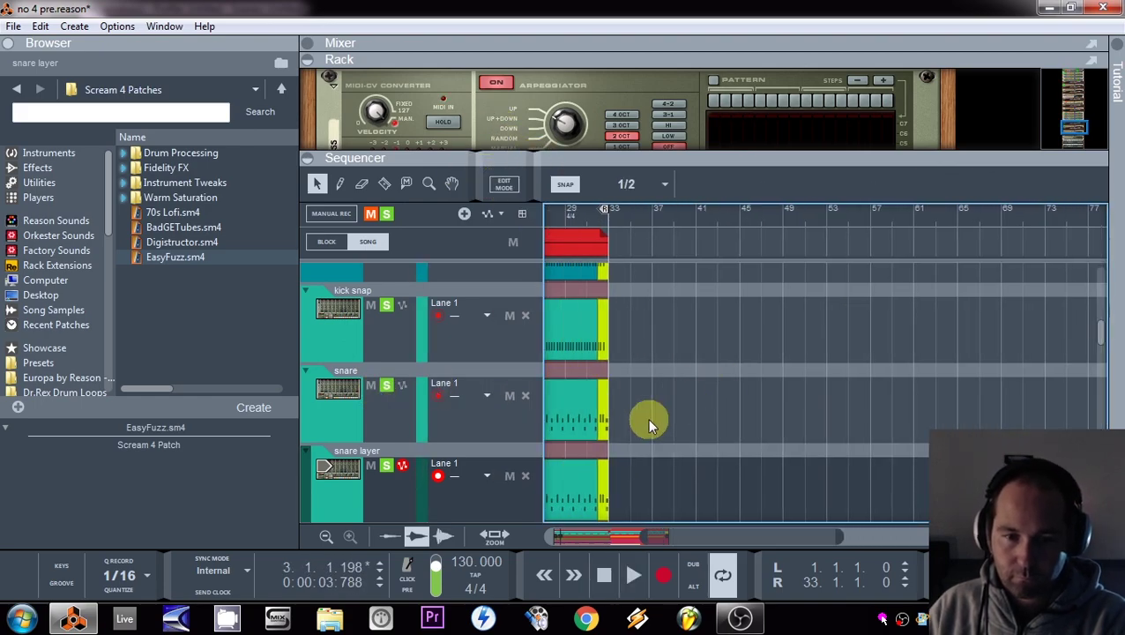
- Replace the snare track's clip at bar 32 with a copy of the snare layer's clip from the same bar
key(shift+Tab)
click(505, 192)
click(719, 437)
click(555, 436)
key(Delete)
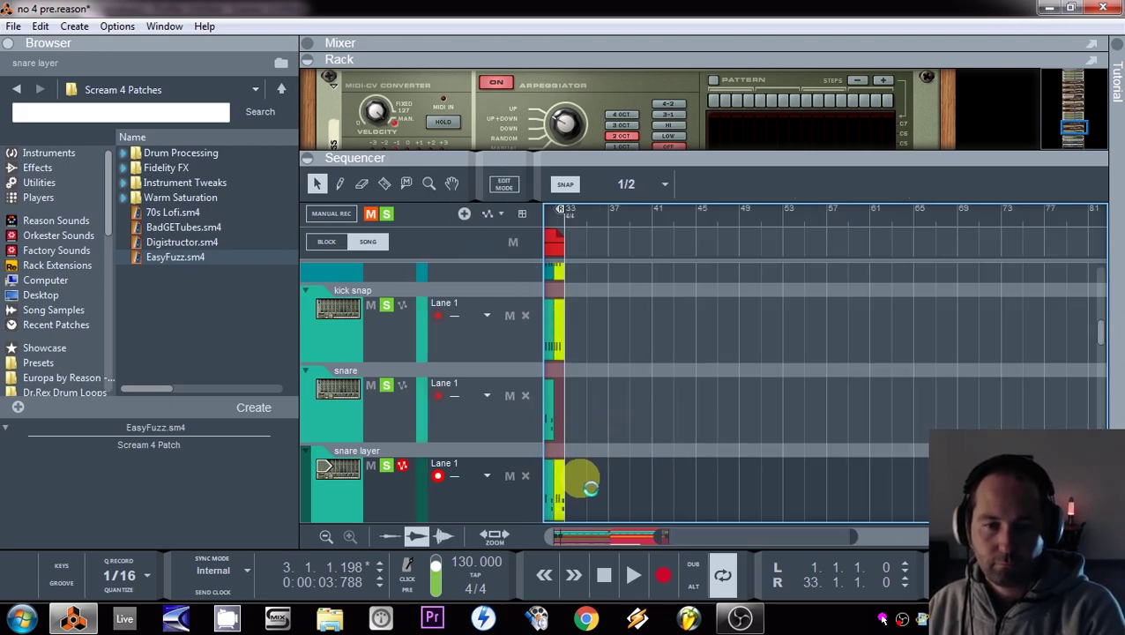
drag(559, 491, 558, 427)
- Play the song from about bar 31 to check the snare ending, and deselect the snare layer clip
drag(638, 516, 705, 467)
click(737, 219)
key(space)
scroll(791, 335, down, 2)
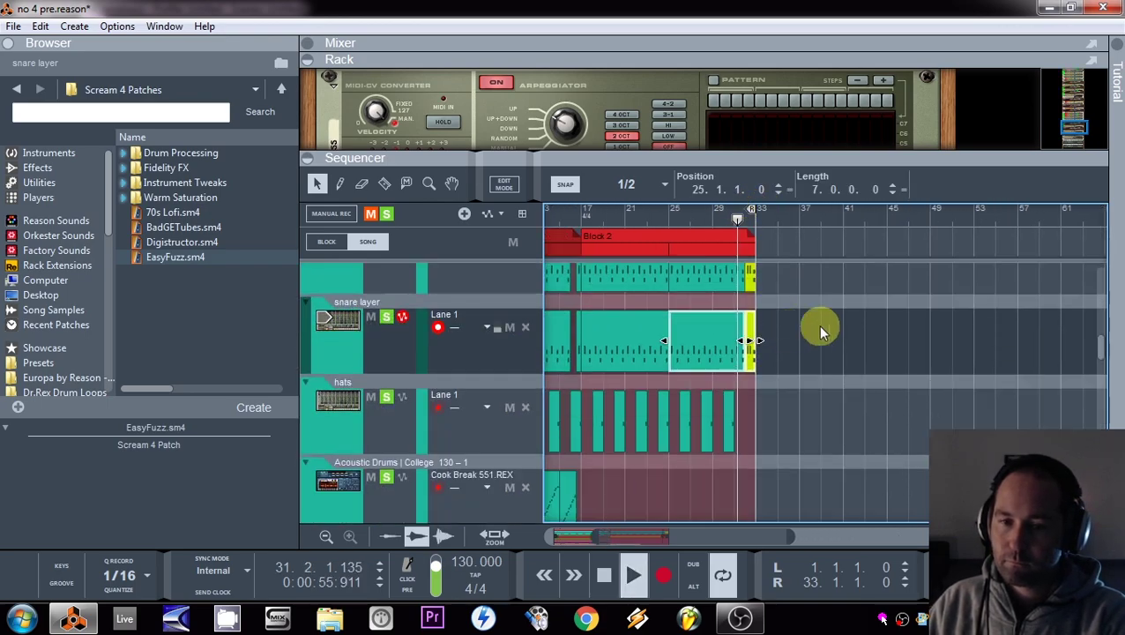
click(851, 332)
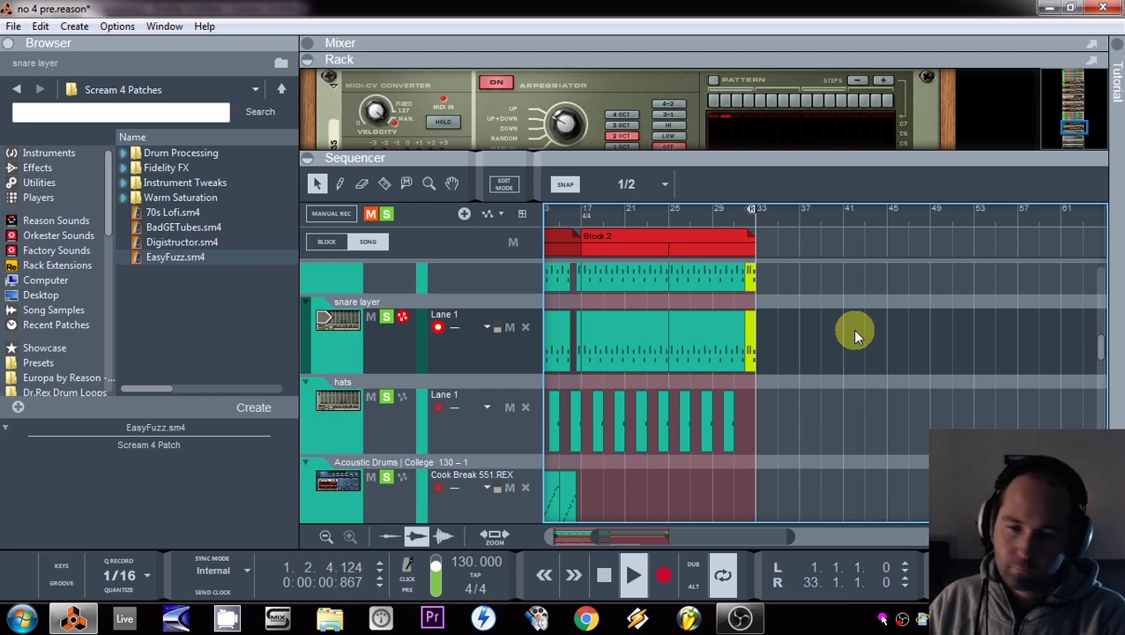
- Enlarge the sequencer, solo the guitar riff and guitar riff copy tracks, and play them from bar 13
drag(665, 537, 585, 543)
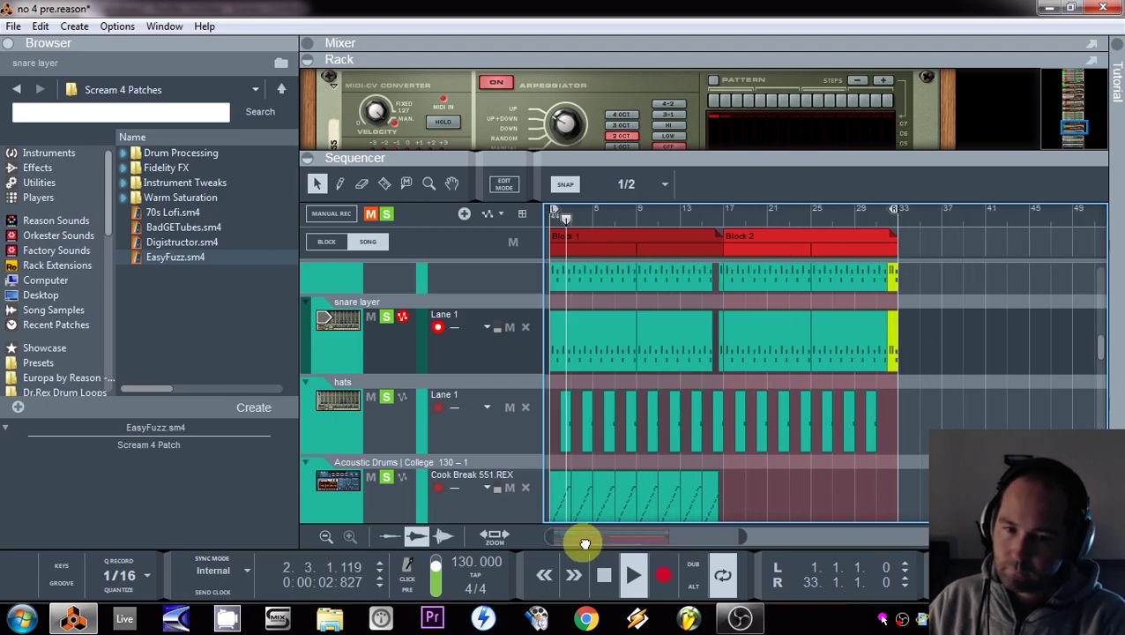
scroll(919, 459, down, 3)
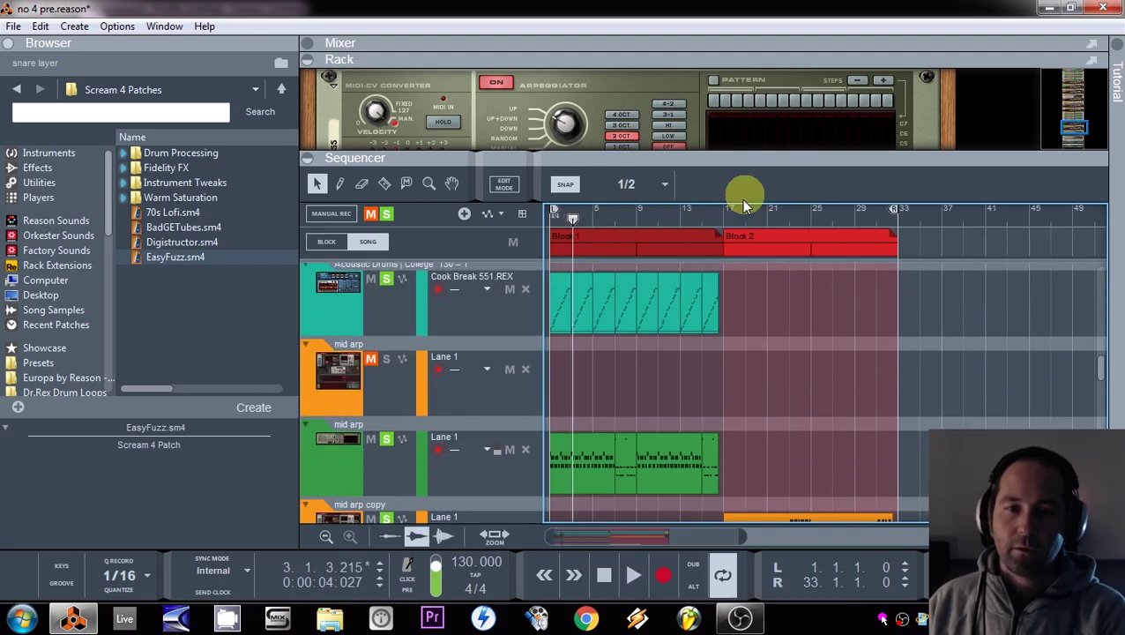
drag(740, 157, 726, 52)
scroll(738, 373, down, 2)
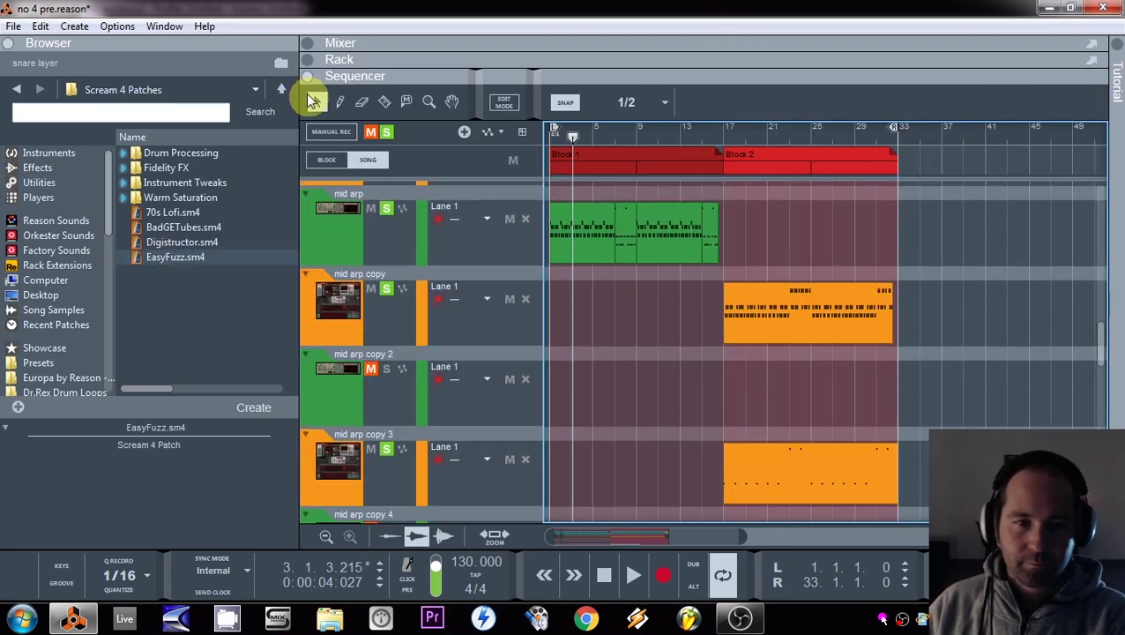
scroll(528, 352, down, 5)
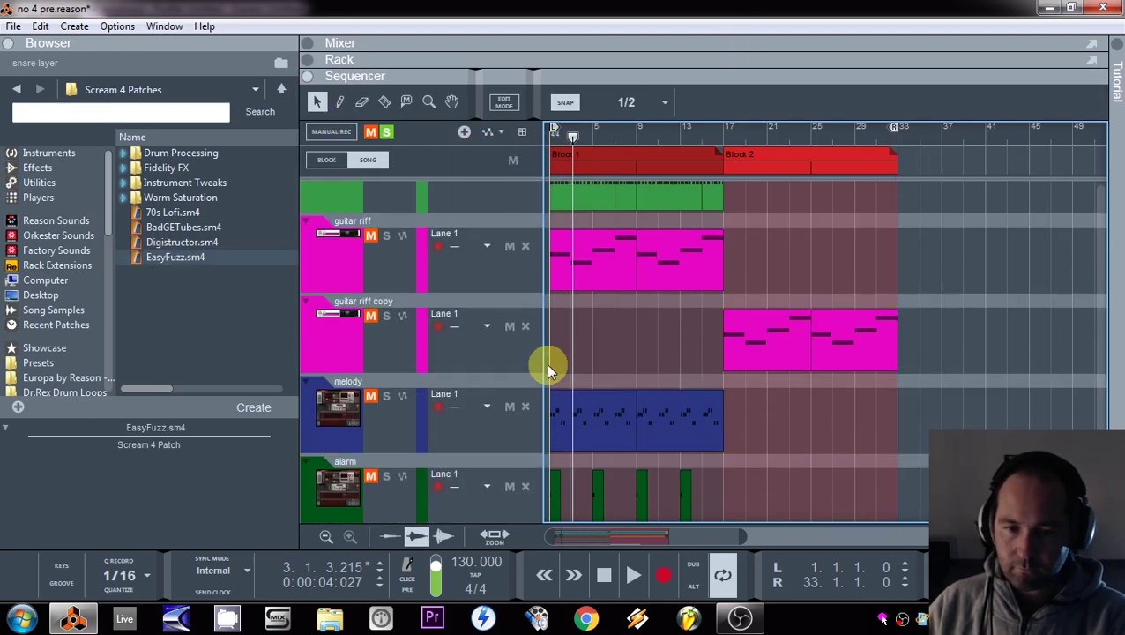
click(385, 236)
key(shift+Return)
key(space)
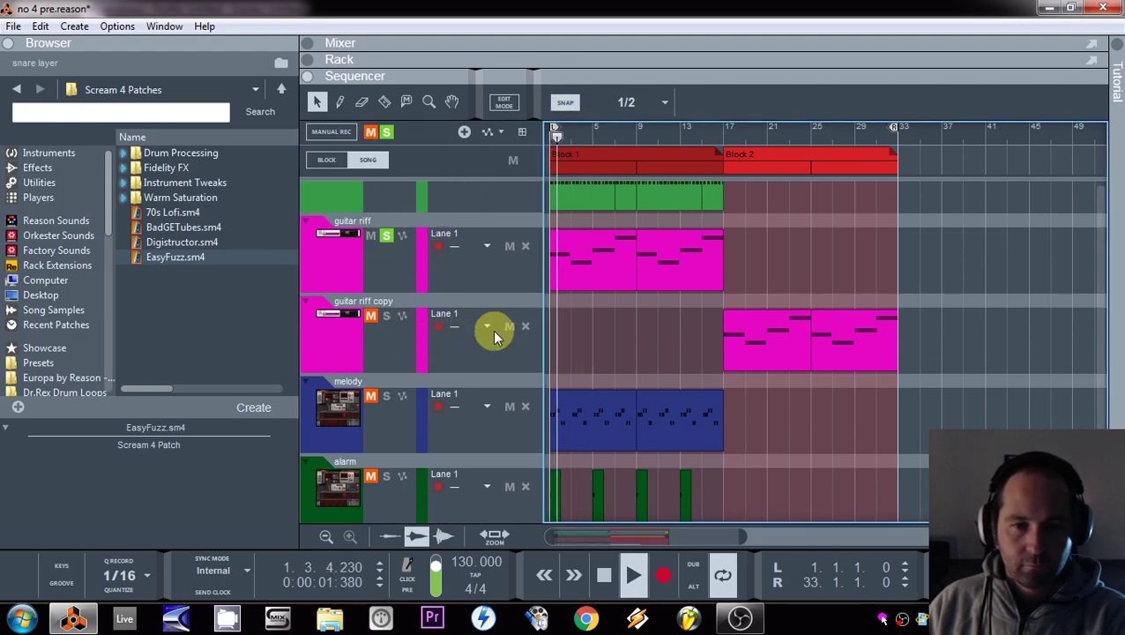
click(386, 315)
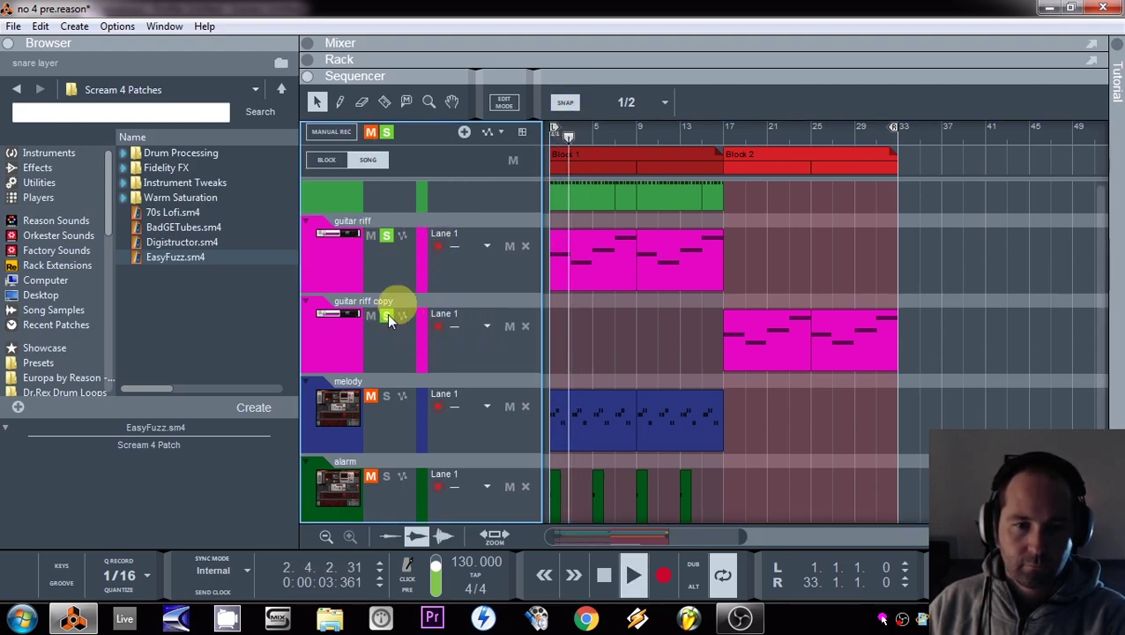
click(681, 124)
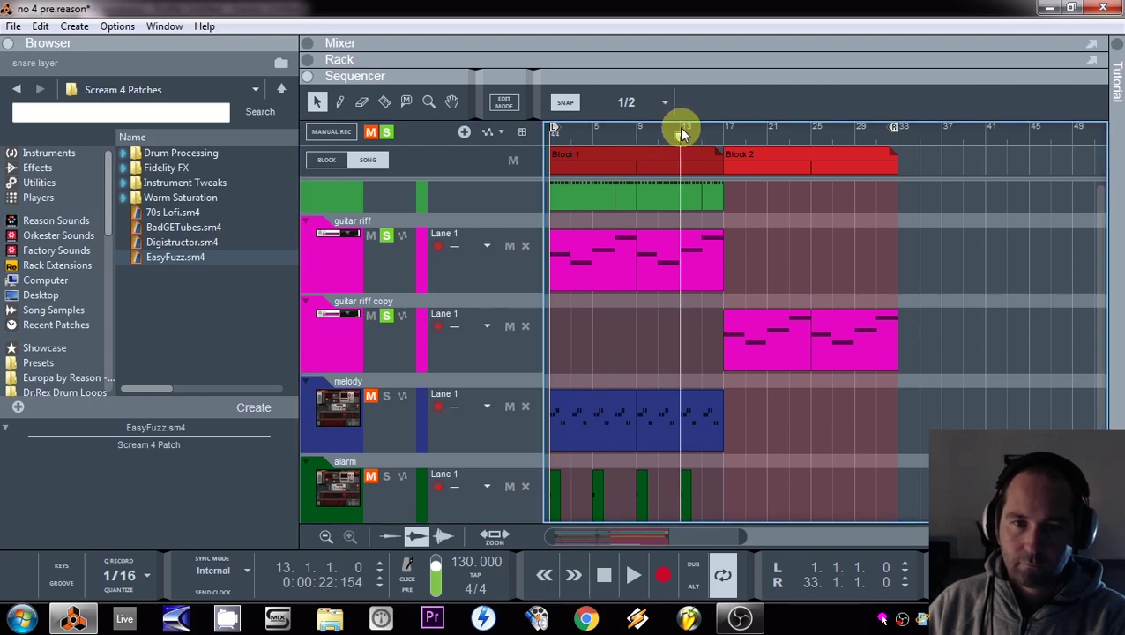
- Show the guitar riff copy's rack device and examine the FX sends on its mixer channel
click(388, 345)
click(309, 59)
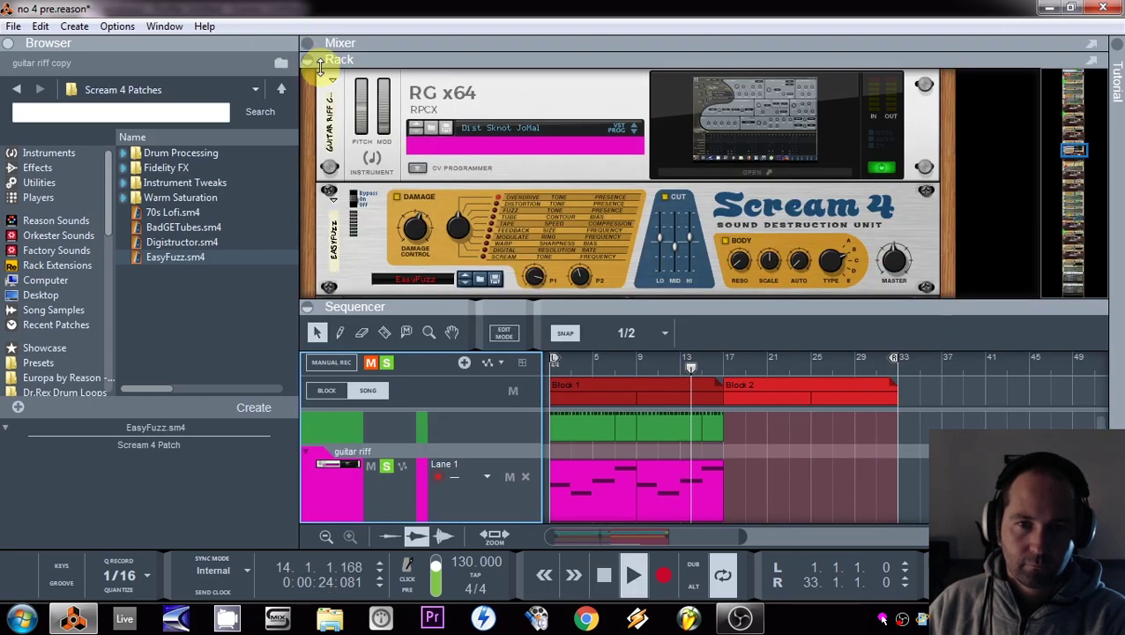
scroll(823, 175, up, 5)
scroll(818, 176, down, 2)
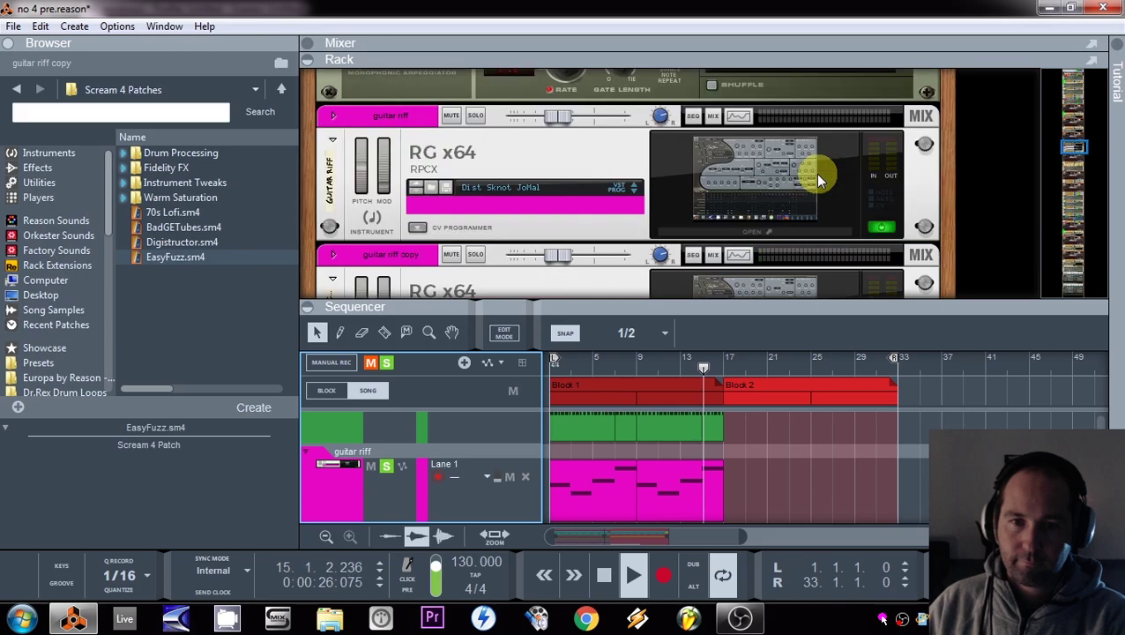
click(713, 156)
scroll(881, 168, down, 5)
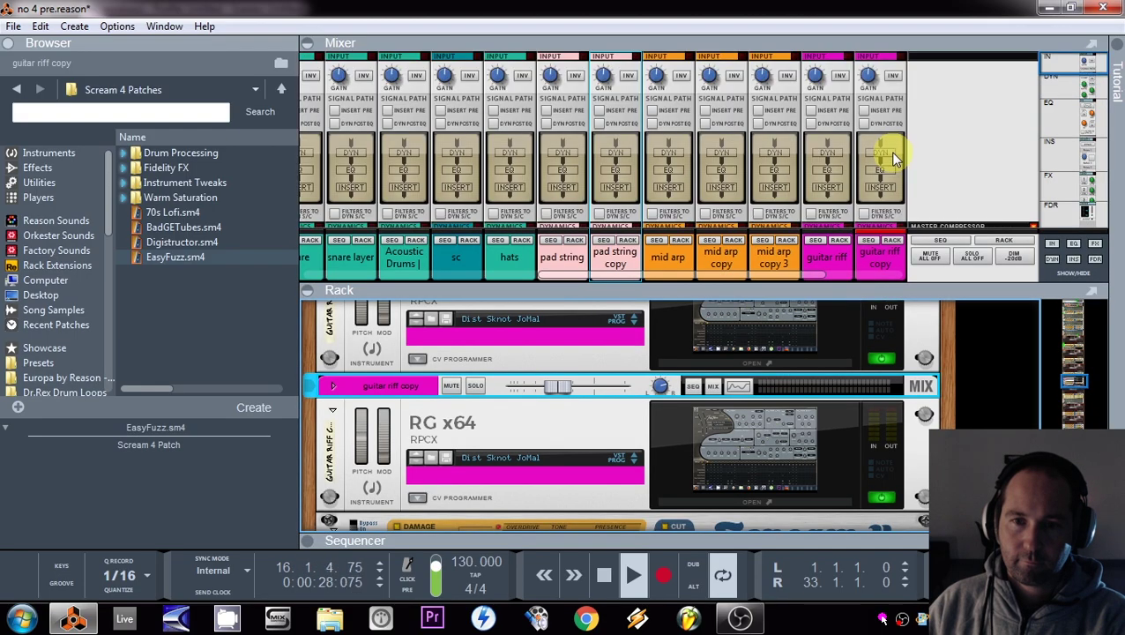
scroll(884, 157, down, 4)
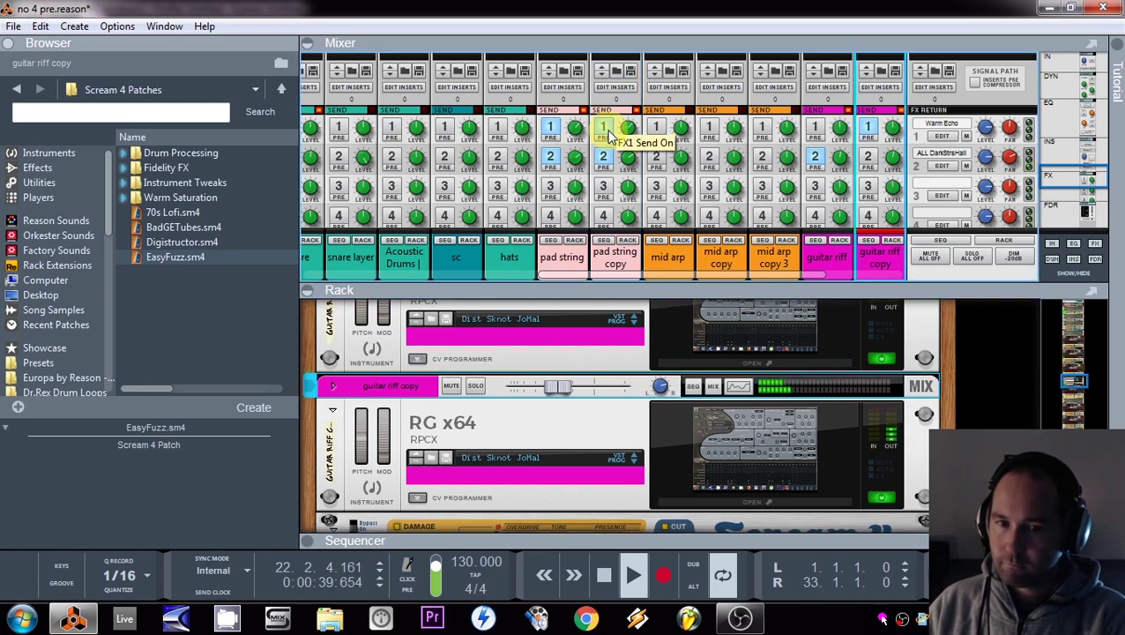
- Turn off FX sends 1 and 2 on the pad string copy mixer channel
click(603, 242)
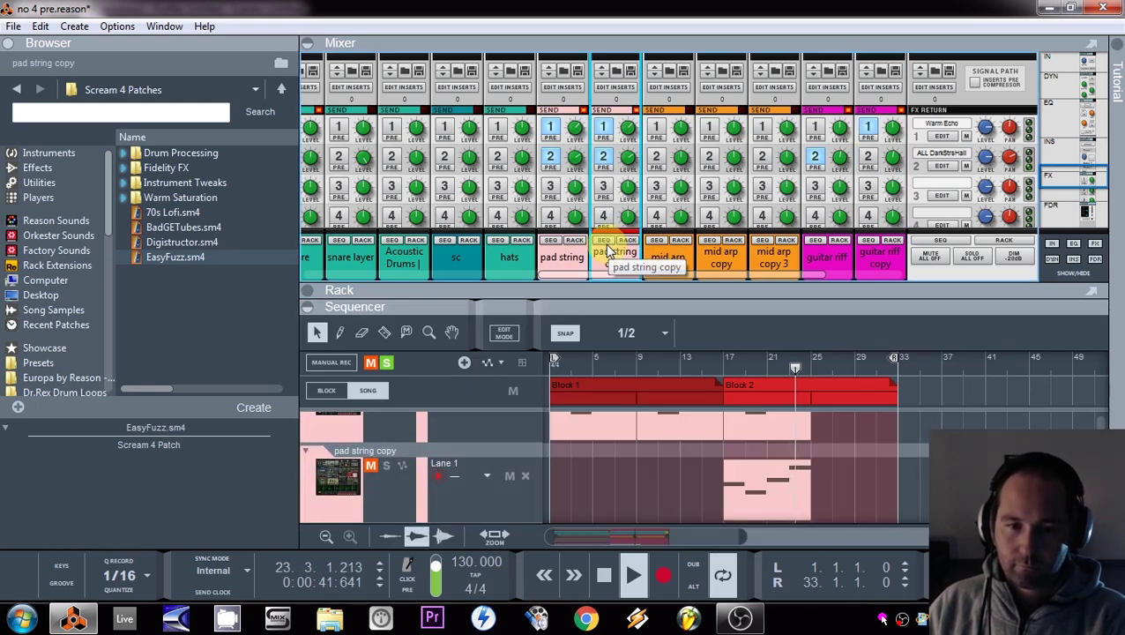
click(606, 156)
click(605, 126)
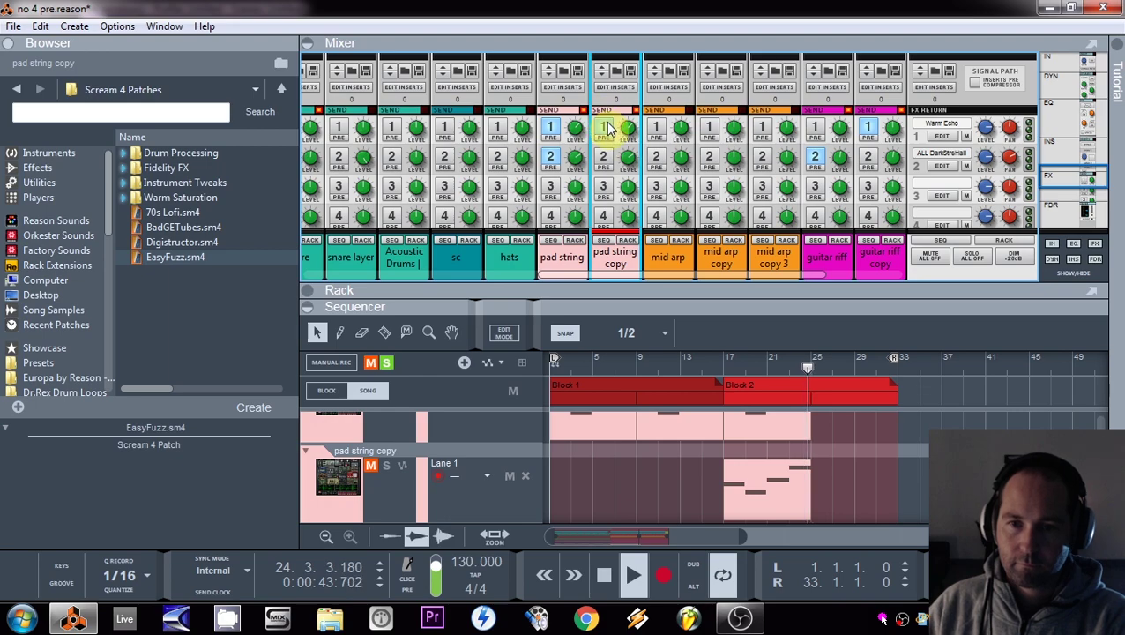
- Delete the pad string clip at bar 17 and duplicate the pad string copy clip to bar 25
click(788, 437)
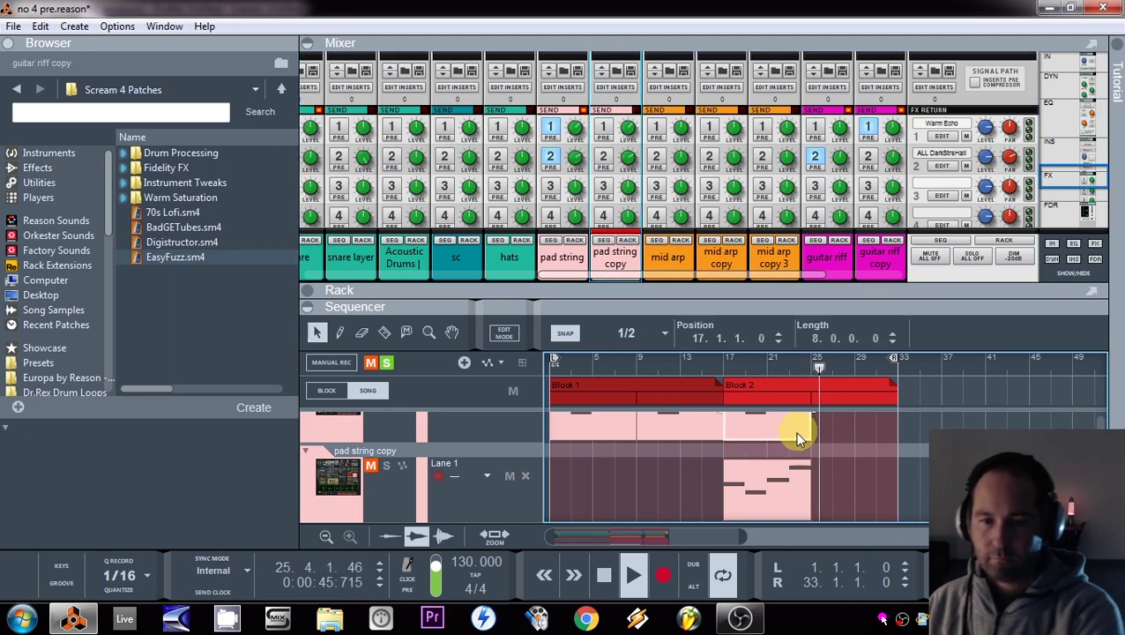
key(Delete)
click(790, 492)
key(ctrl+d)
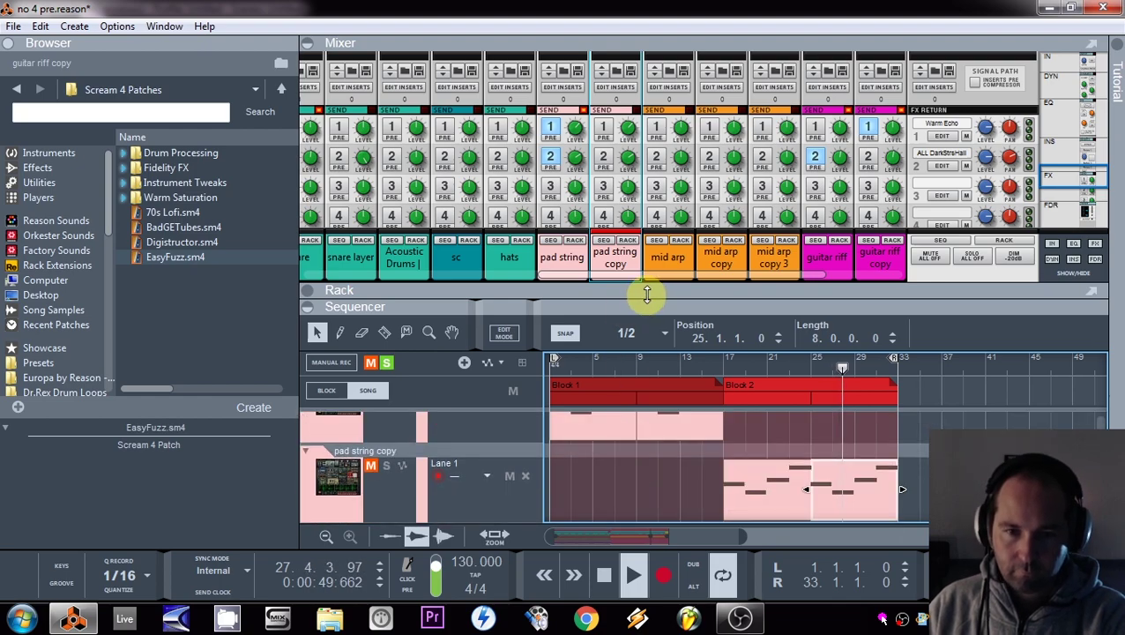
- Solo the pad string and pad string copy tracks and play from bar 9 to compare them
drag(648, 291, 665, 203)
click(386, 345)
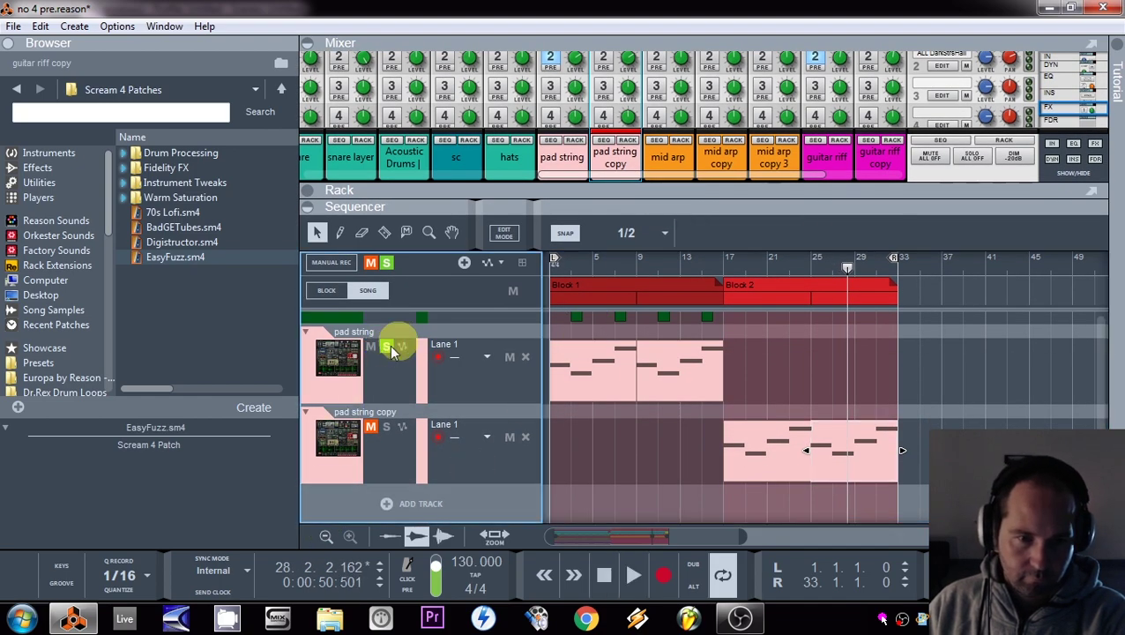
click(639, 265)
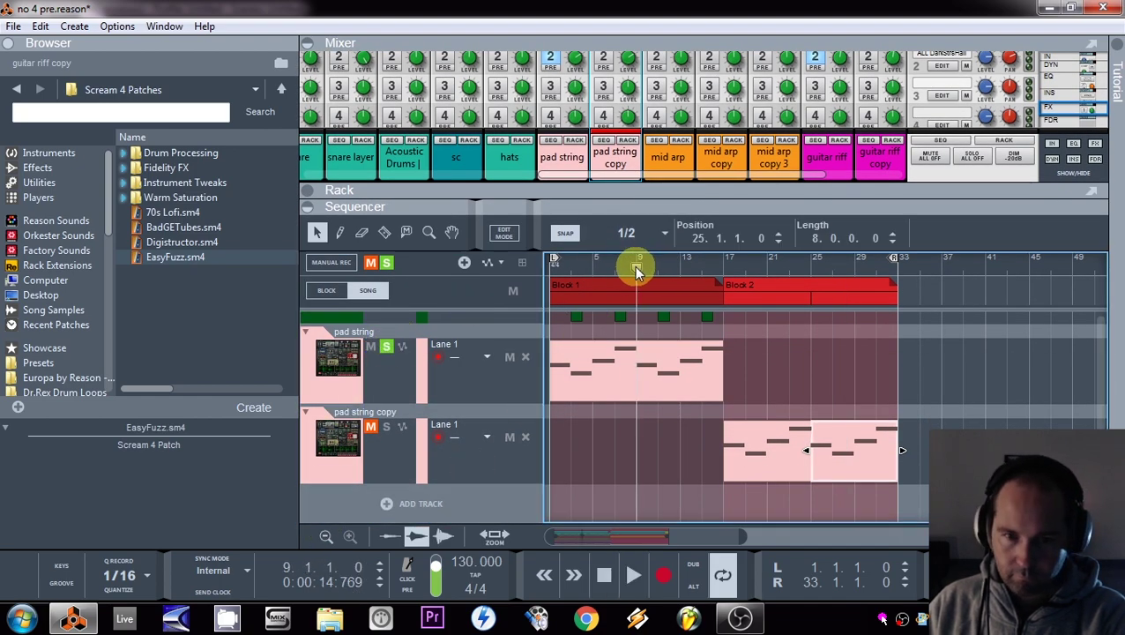
click(386, 467)
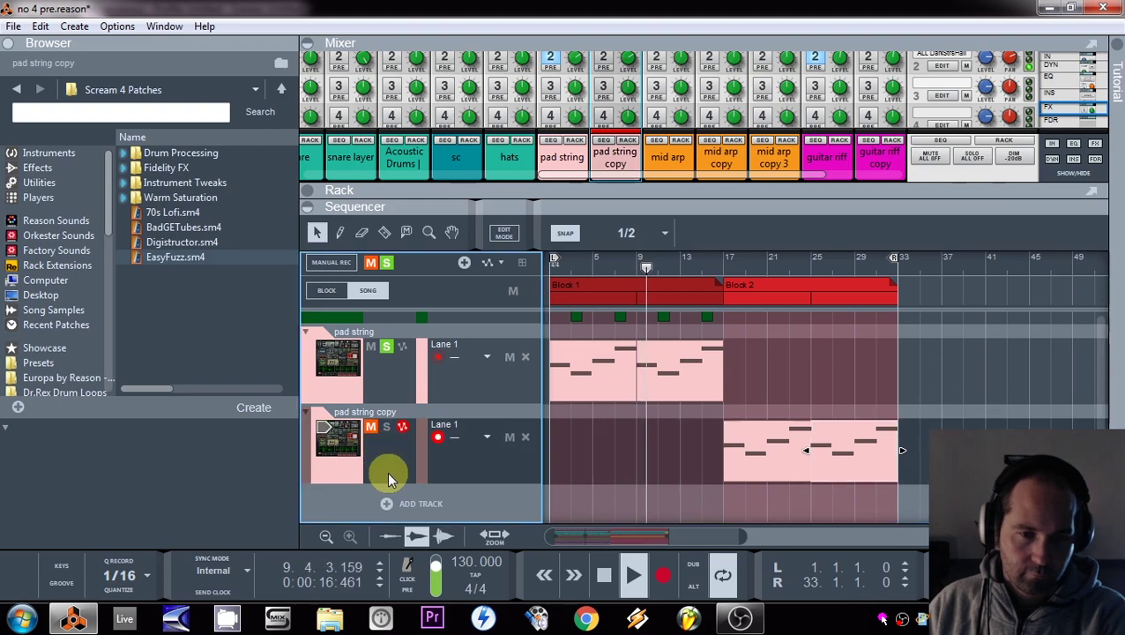
click(387, 428)
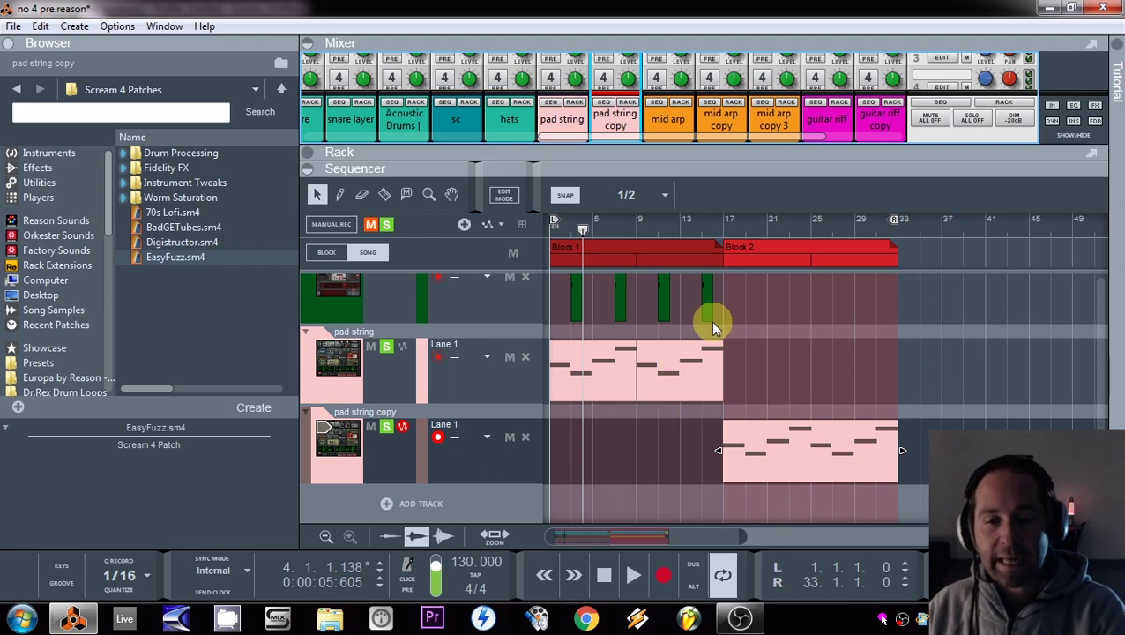
- Clear all solos, solo only the pad string and pad string copy tracks, and play them
mouse_move(627, 225)
mouse_down()
mouse_move(693, 218)
mouse_move(678, 223)
mouse_up()
click(387, 224)
click(387, 346)
key(space)
click(386, 427)
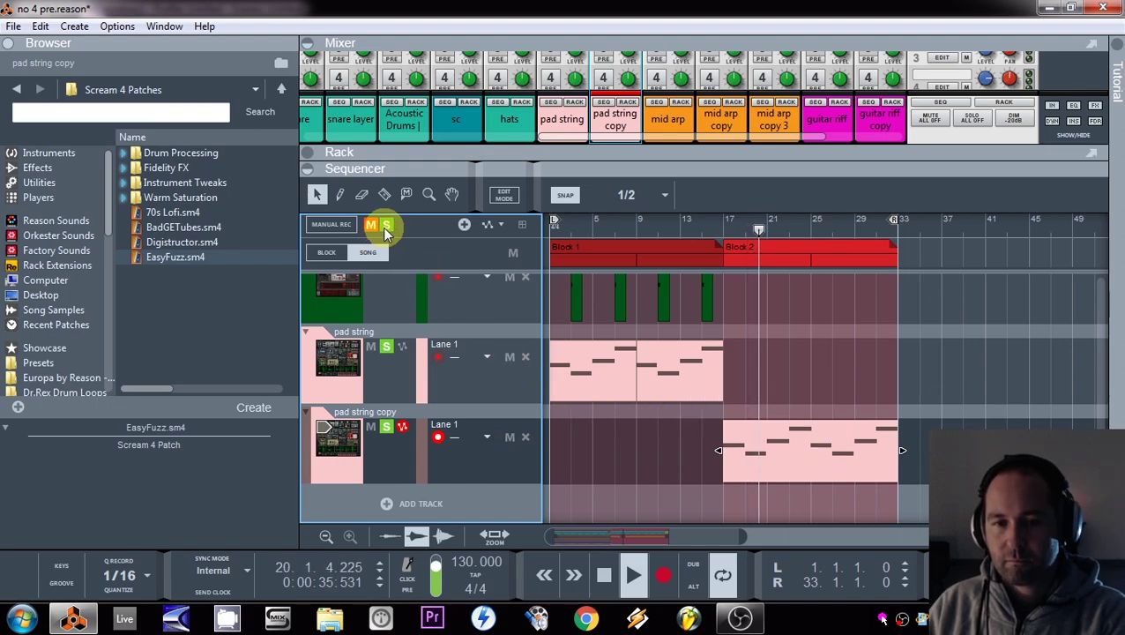
- Open the pad string copy clip for note editing and shorten its final note
click(867, 229)
double_click(876, 453)
drag(1010, 336, 901, 327)
drag(680, 536, 706, 540)
click(816, 427)
drag(864, 428, 810, 435)
key(Escape)
- Play the full arrangement from bar 25 while reviewing the melodic tracks, and enlarge the sequencer
click(814, 231)
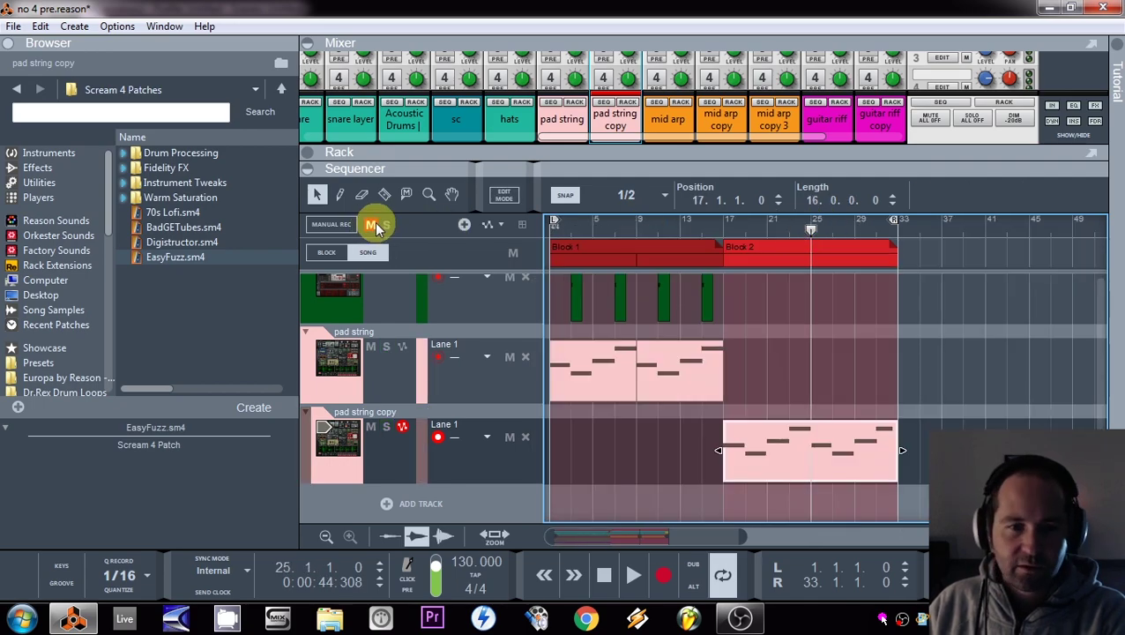
scroll(963, 301, up, 3)
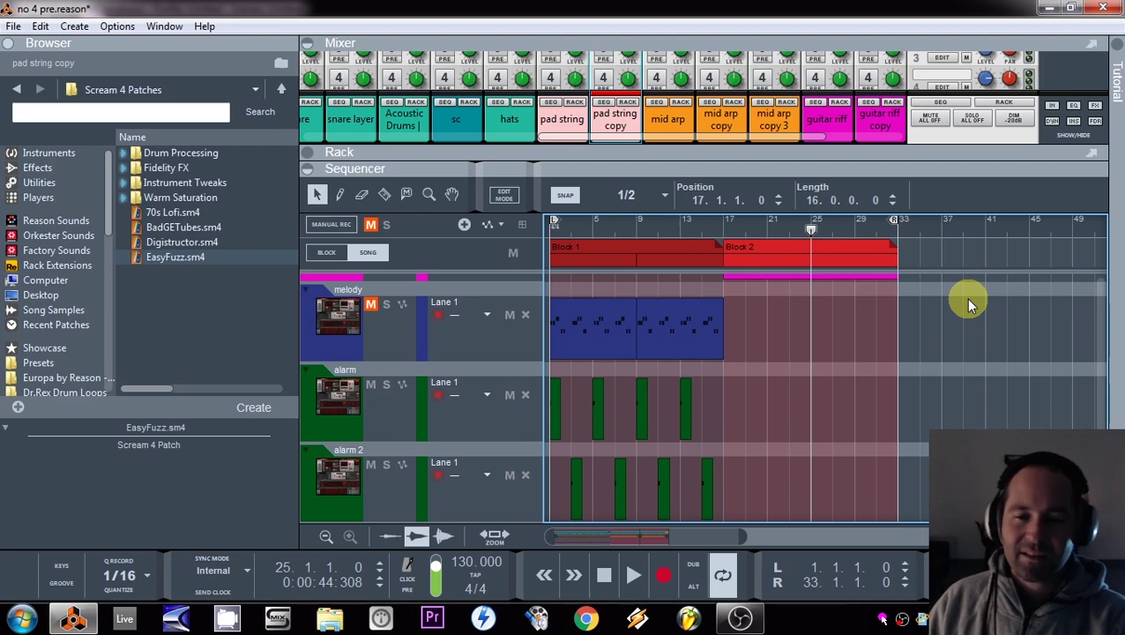
key(space)
scroll(540, 328, up, 1)
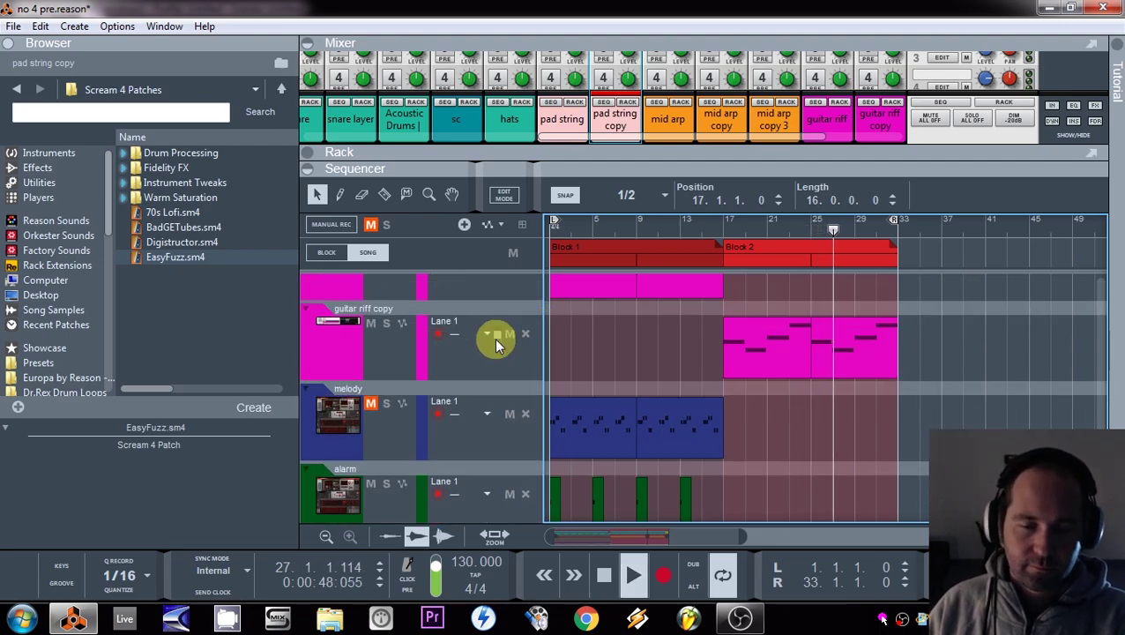
scroll(565, 347, up, 3)
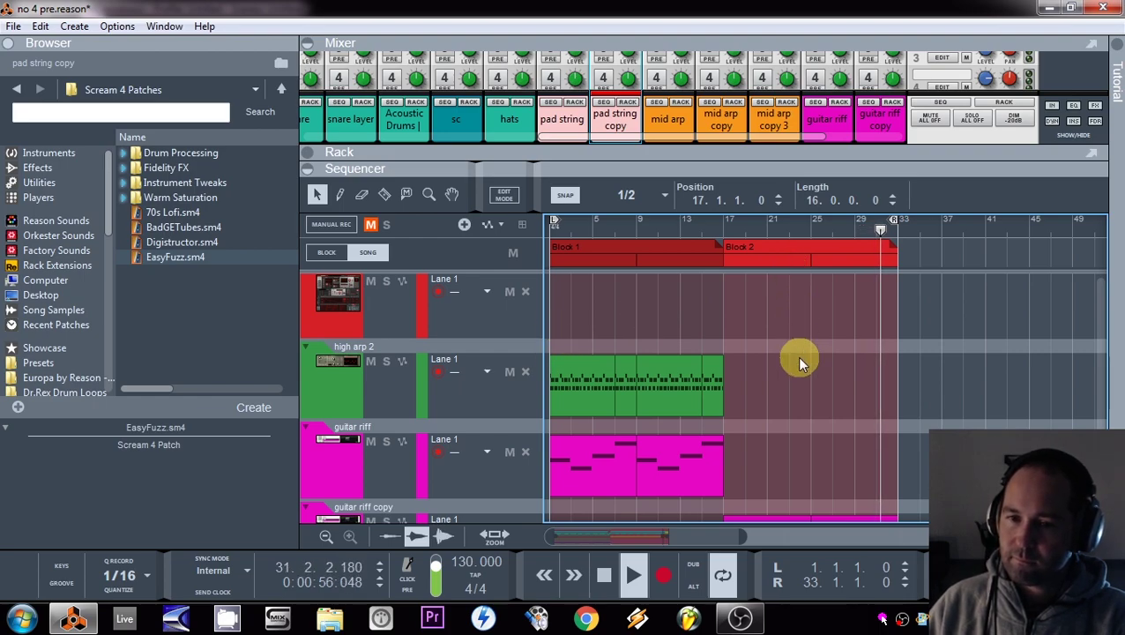
scroll(796, 356, down, 1)
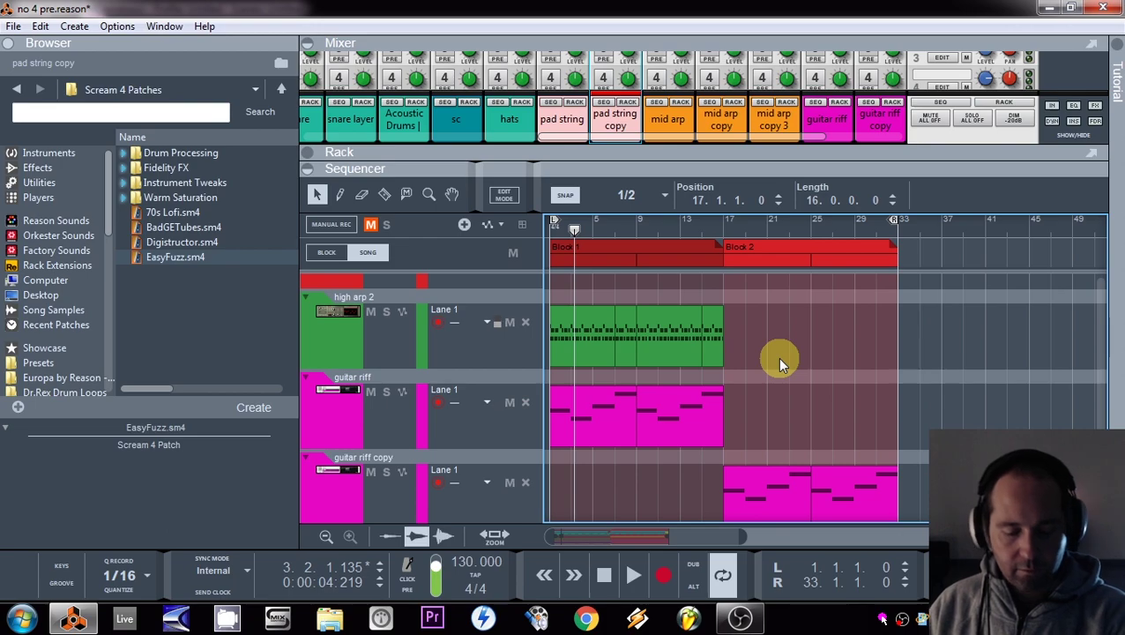
drag(633, 168, 632, 26)
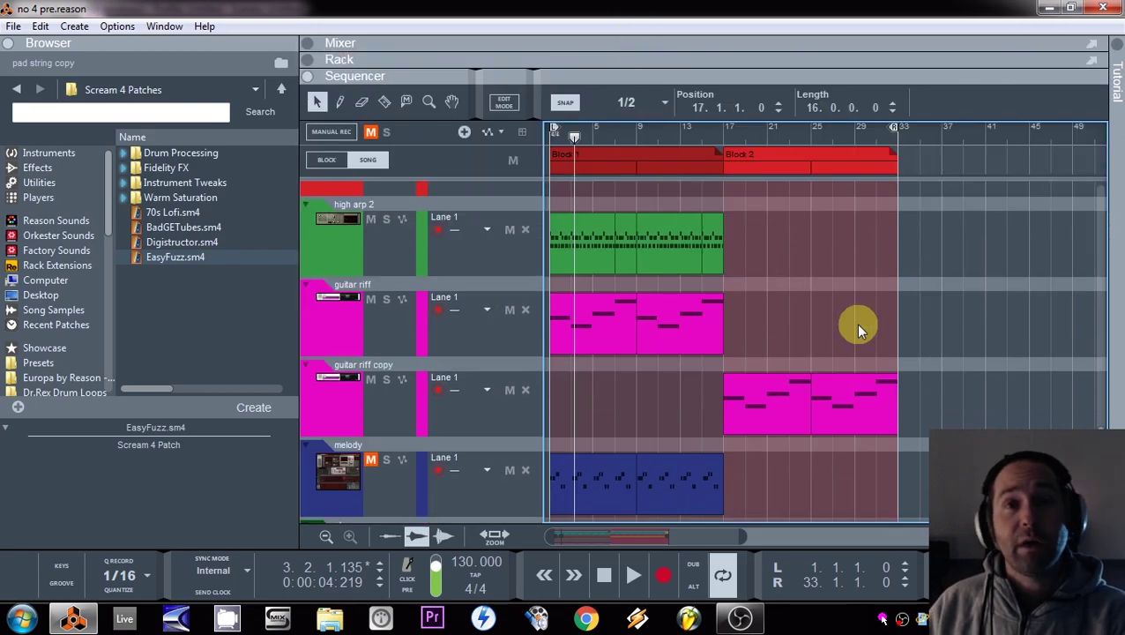
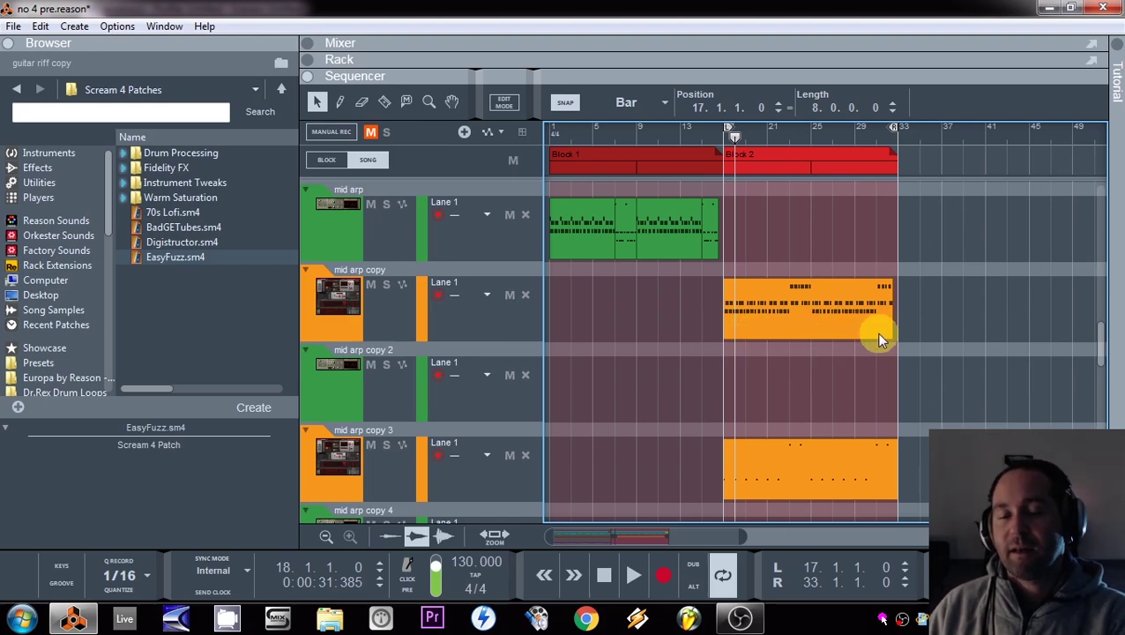
- Return the playhead to bar 1 and select the Block 1 clip above the track list
mouse_move(738, 137)
mouse_down()
mouse_move(710, 134)
mouse_move(720, 137)
mouse_up()
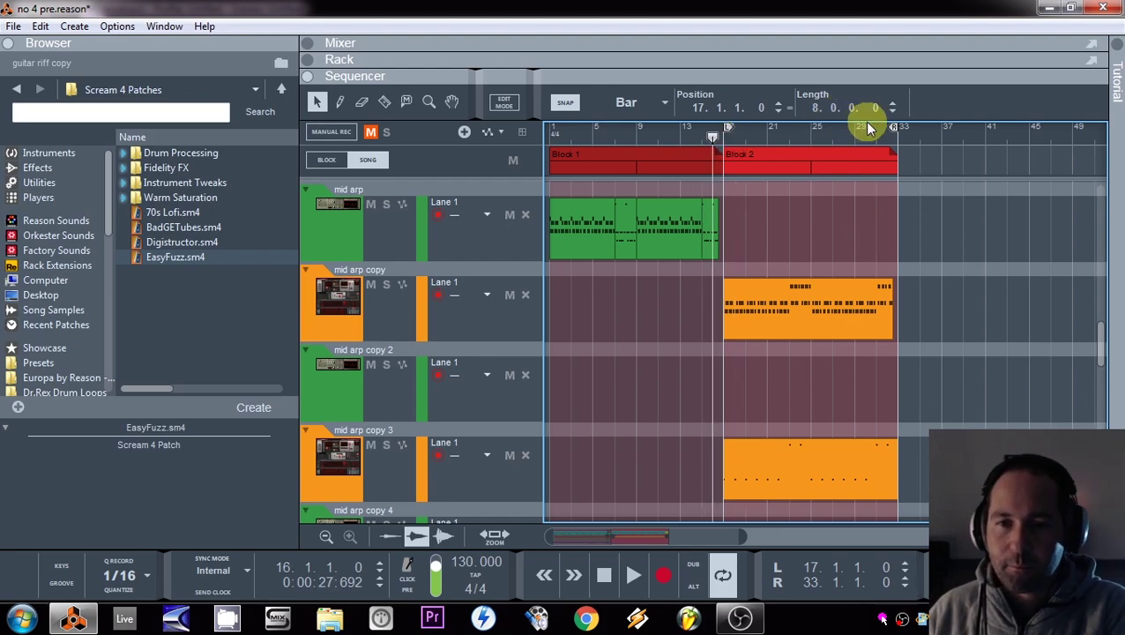
drag(713, 138, 422, 137)
scroll(853, 231, up, 10)
scroll(763, 299, down, 4)
scroll(760, 296, up, 4)
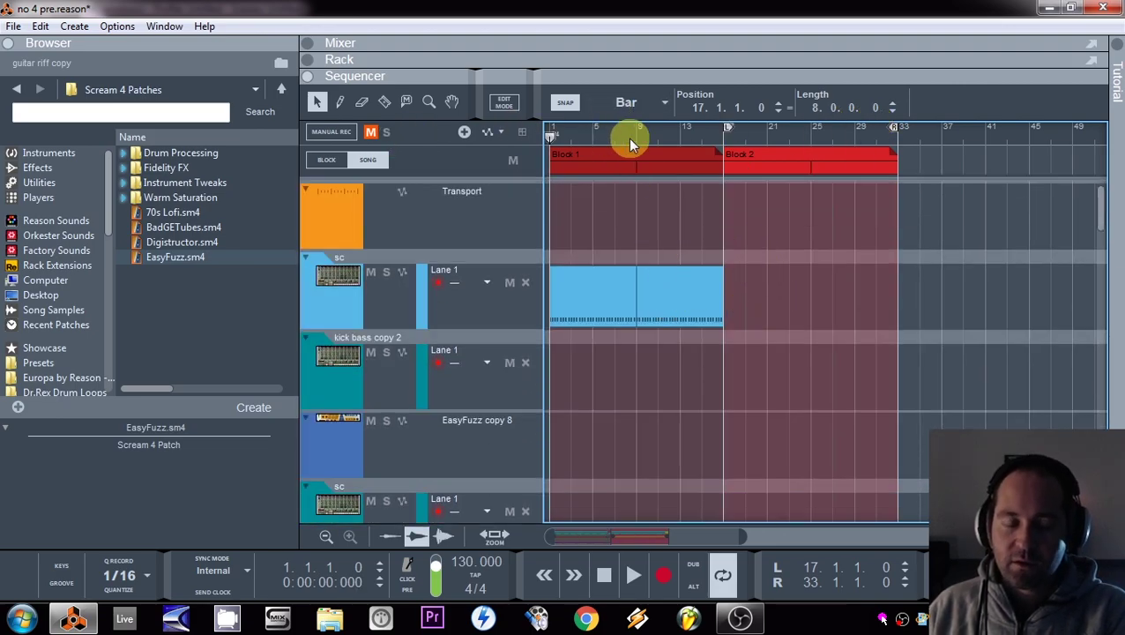
click(561, 165)
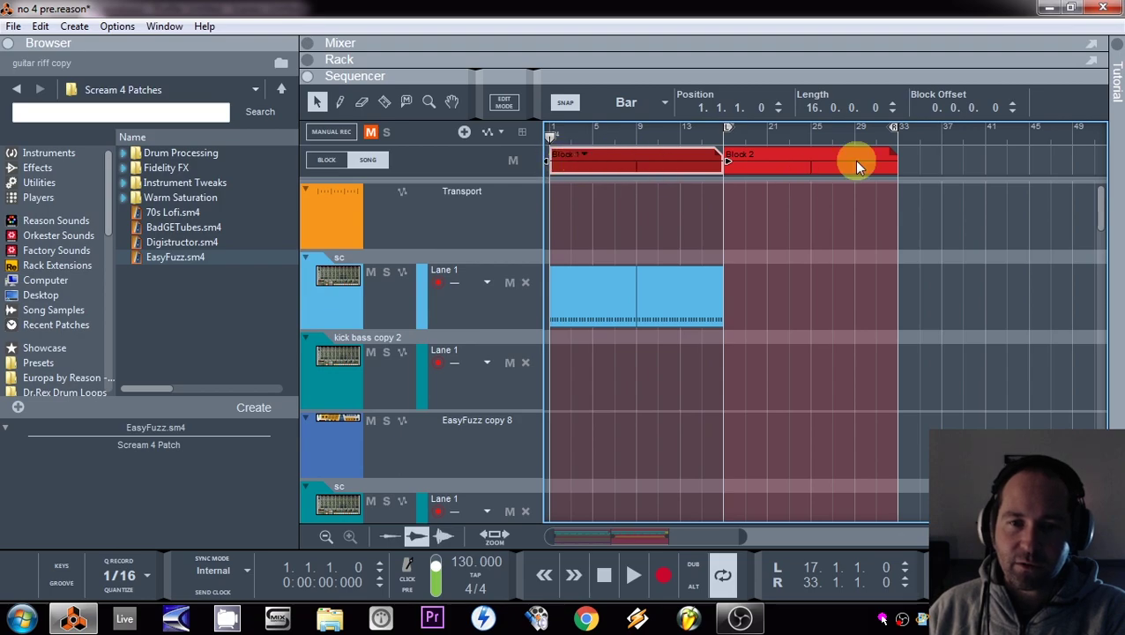
mouse_move(739, 148)
mouse_down()
mouse_move(712, 143)
mouse_move(727, 142)
mouse_up()
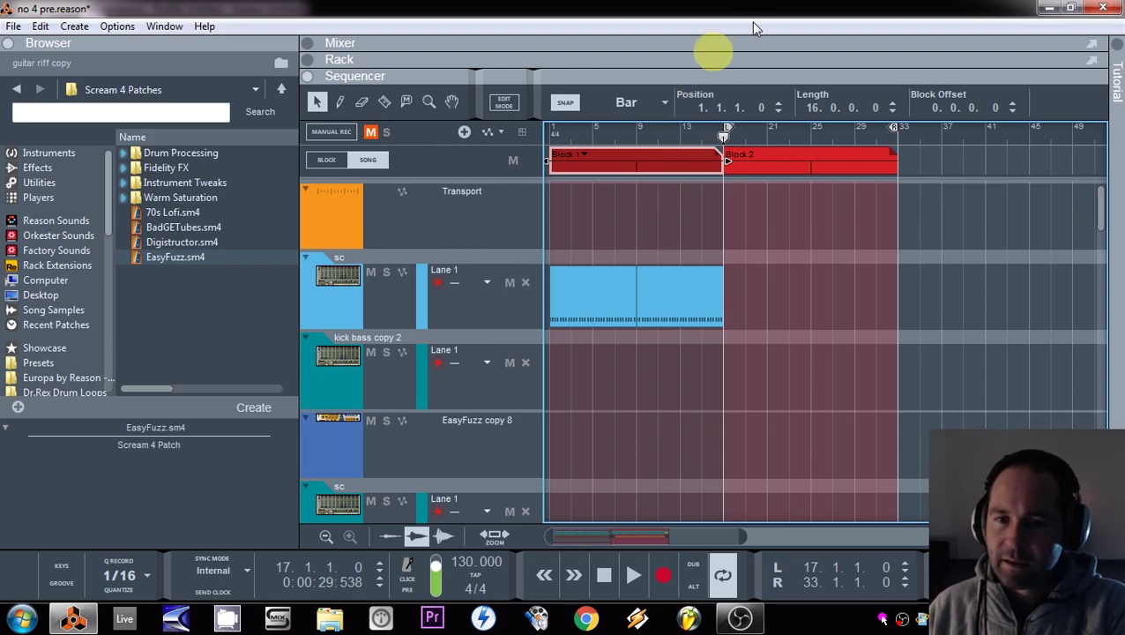
click(808, 134)
mouse_move(733, 134)
mouse_down()
mouse_move(743, 130)
mouse_move(722, 133)
mouse_move(847, 154)
mouse_move(399, 205)
mouse_up()
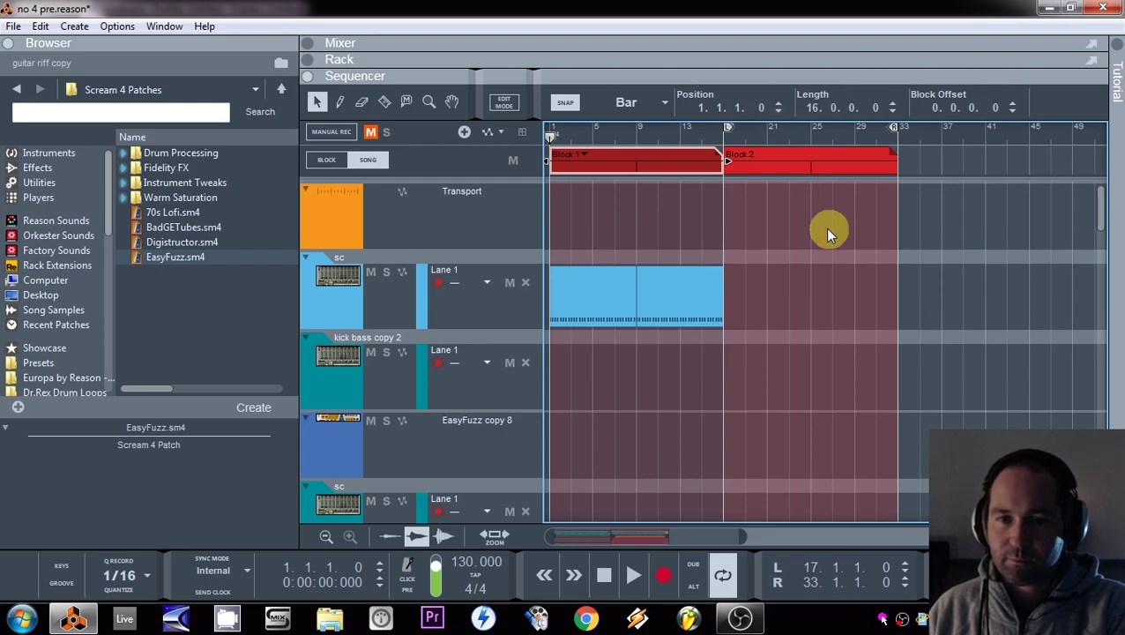
- Move Block 1 and all of its clips to bar 33, directly after Block 2
click(911, 246)
key(ctrl+a)
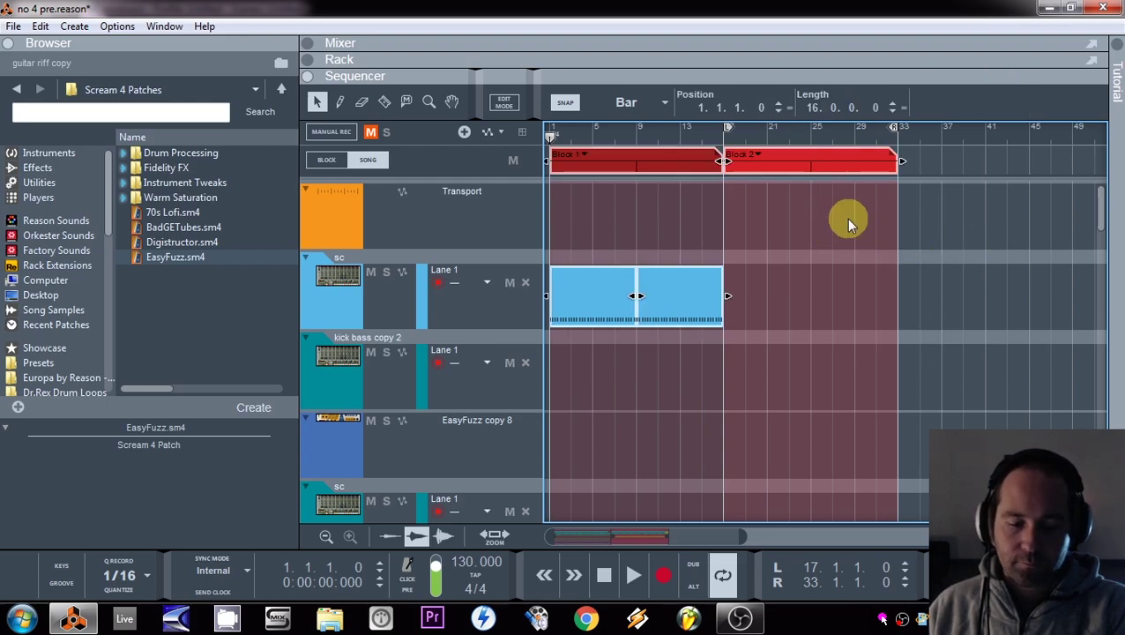
click(754, 249)
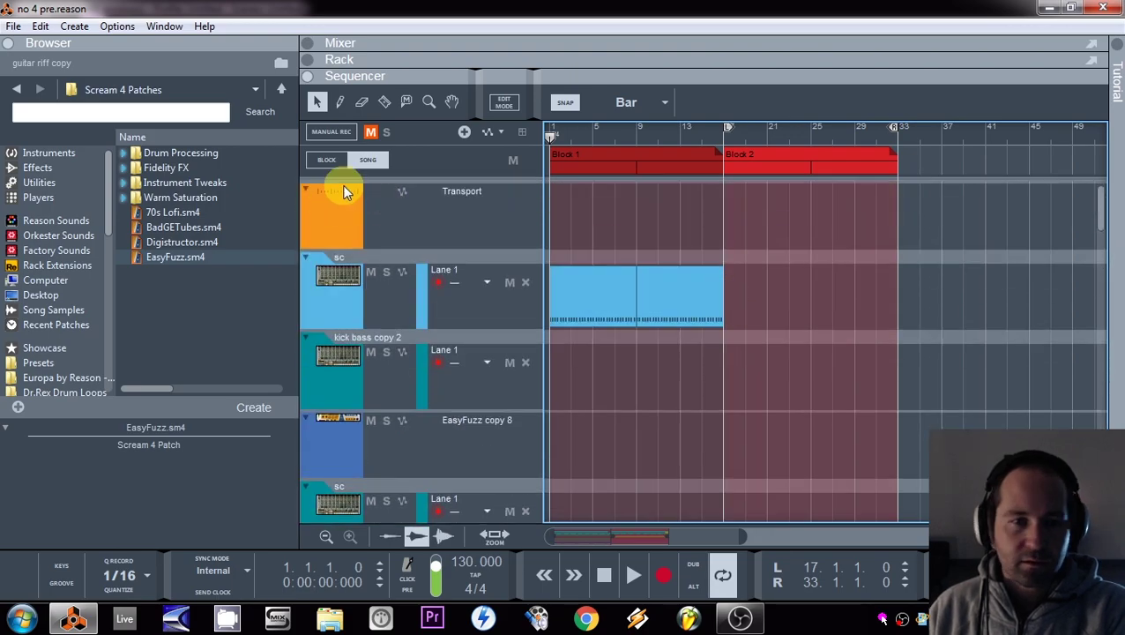
click(384, 103)
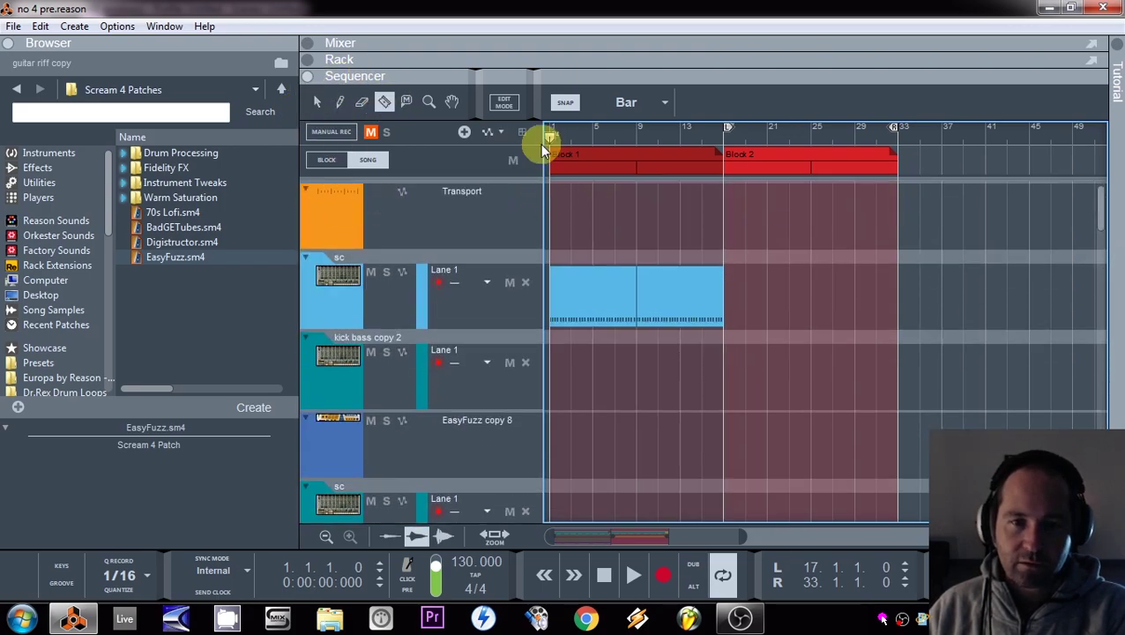
click(313, 103)
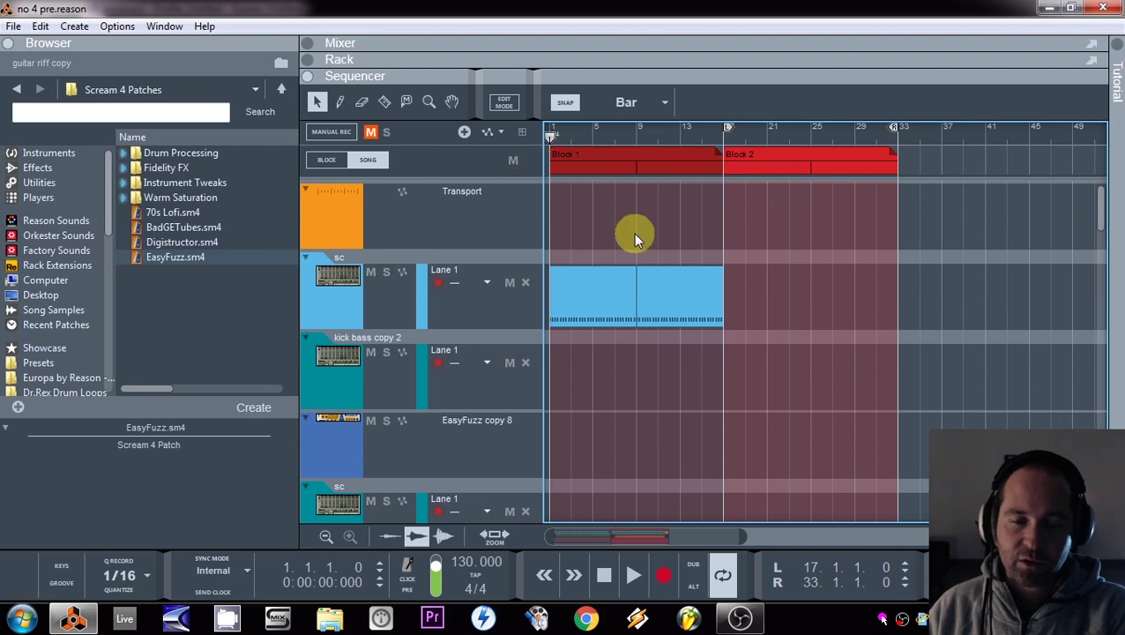
drag(715, 231, 512, 467)
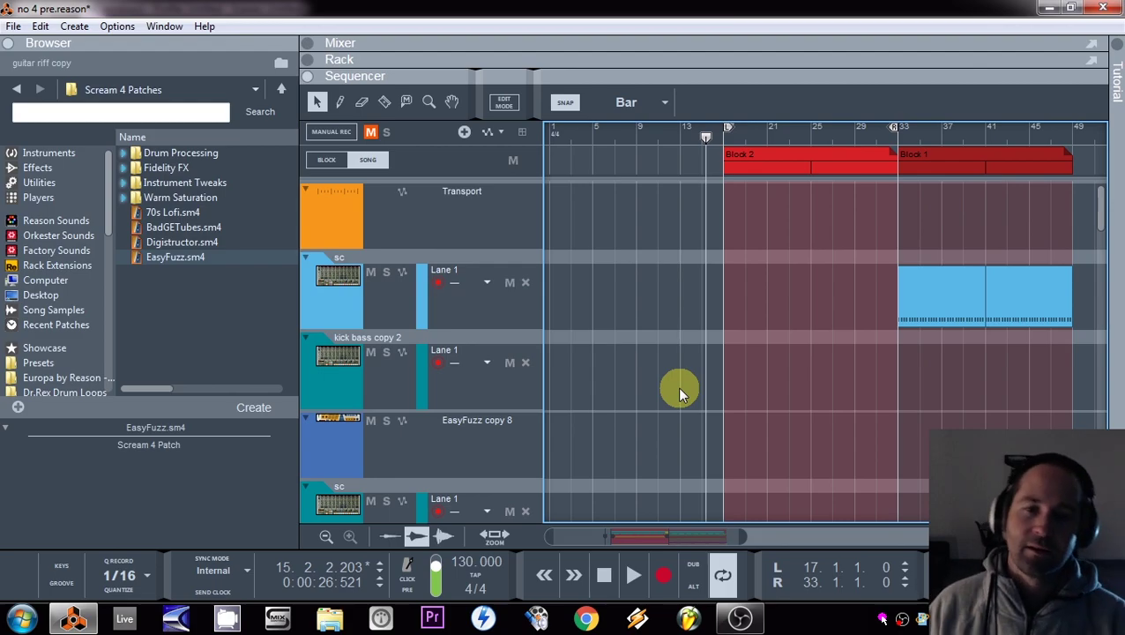
- Copy the kick, hats, mid arp copy, bass and high arp clips from Block 2 into the empty bars starting at bar 1
scroll(652, 370, down, 4)
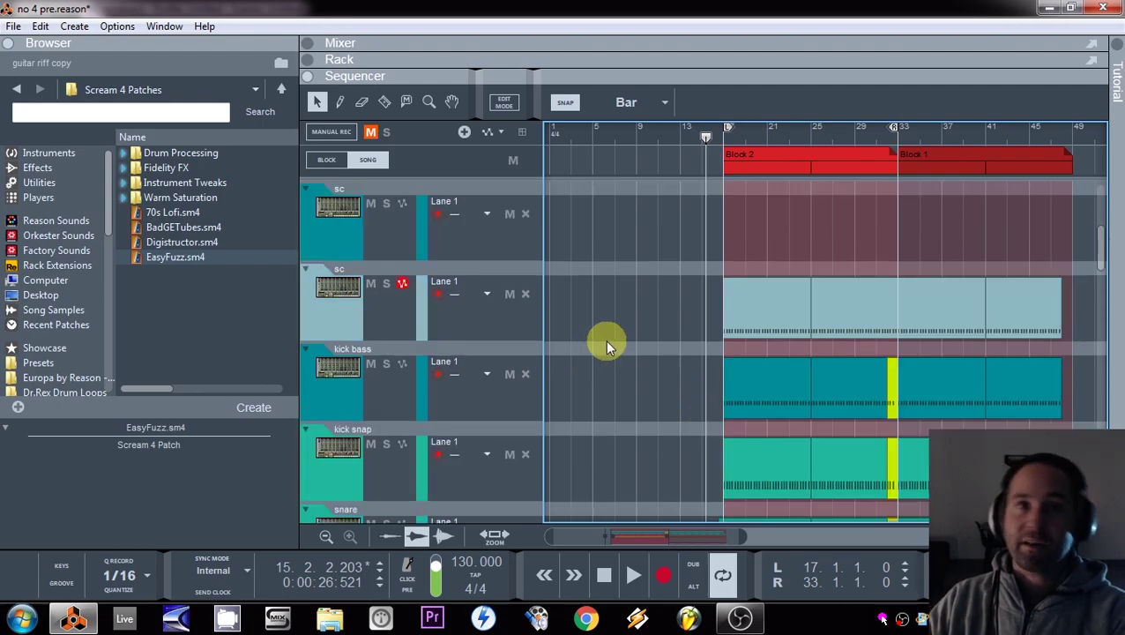
scroll(607, 341, down, 1)
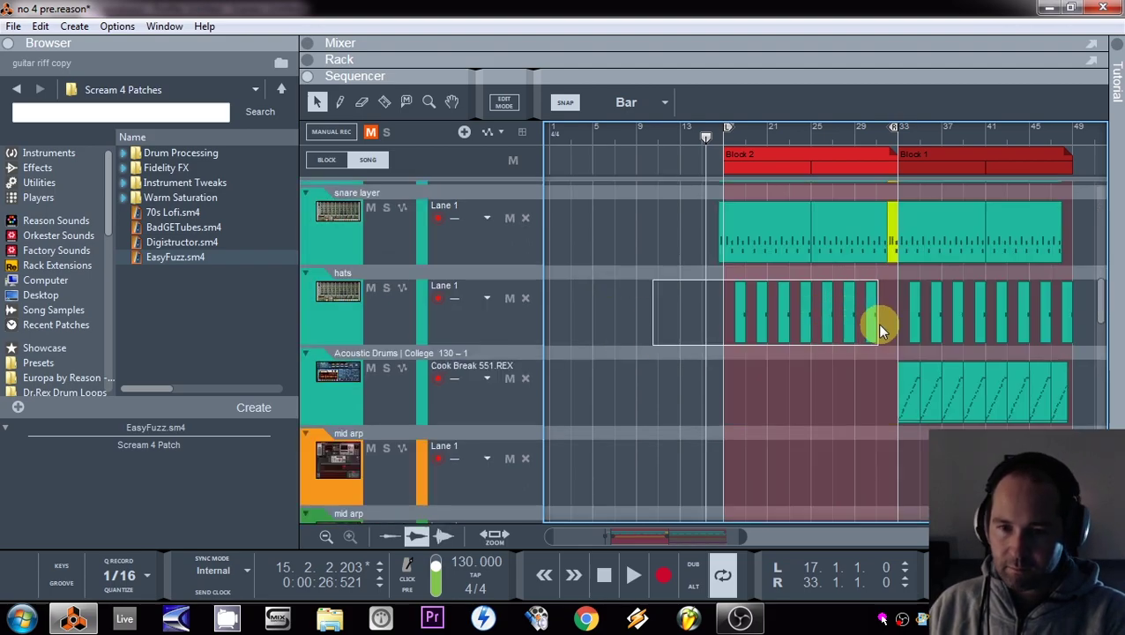
drag(878, 326, 693, 351)
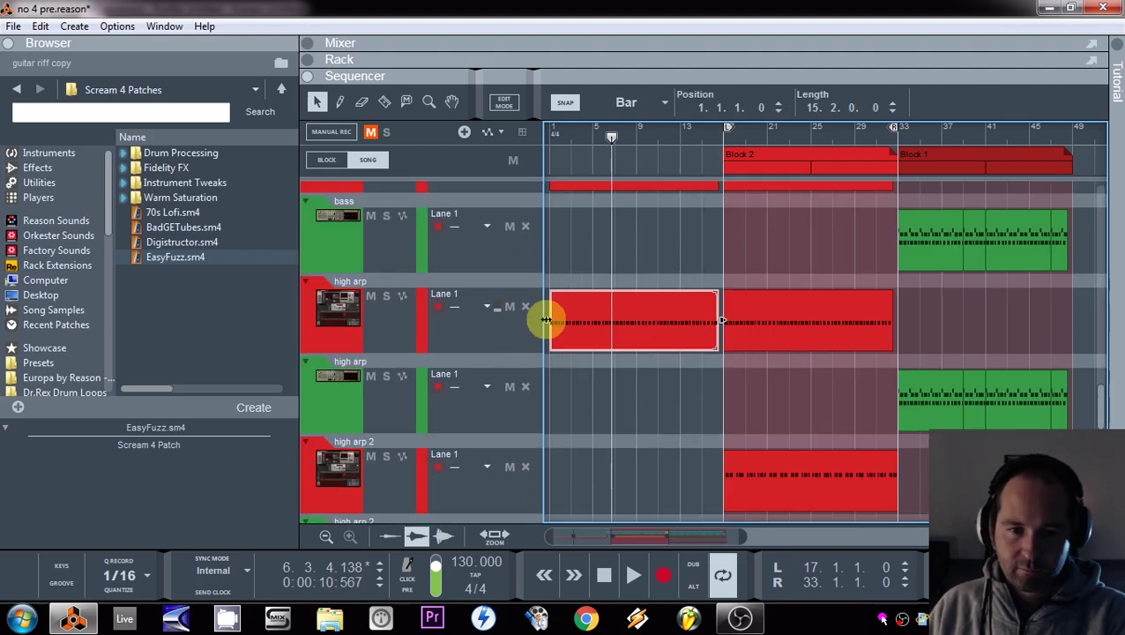
- Make the intro's high arp, high arp 2 and guitar riff copy clips start at bar 9
drag(548, 321, 637, 328)
click(720, 381)
drag(727, 480, 644, 483)
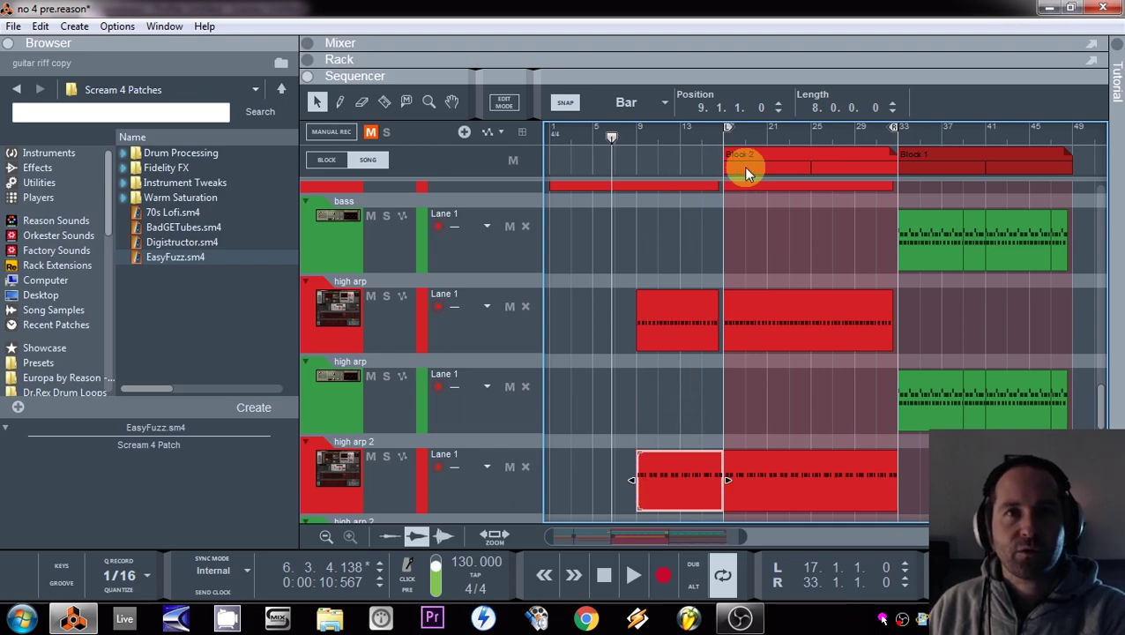
scroll(700, 181, down, 3)
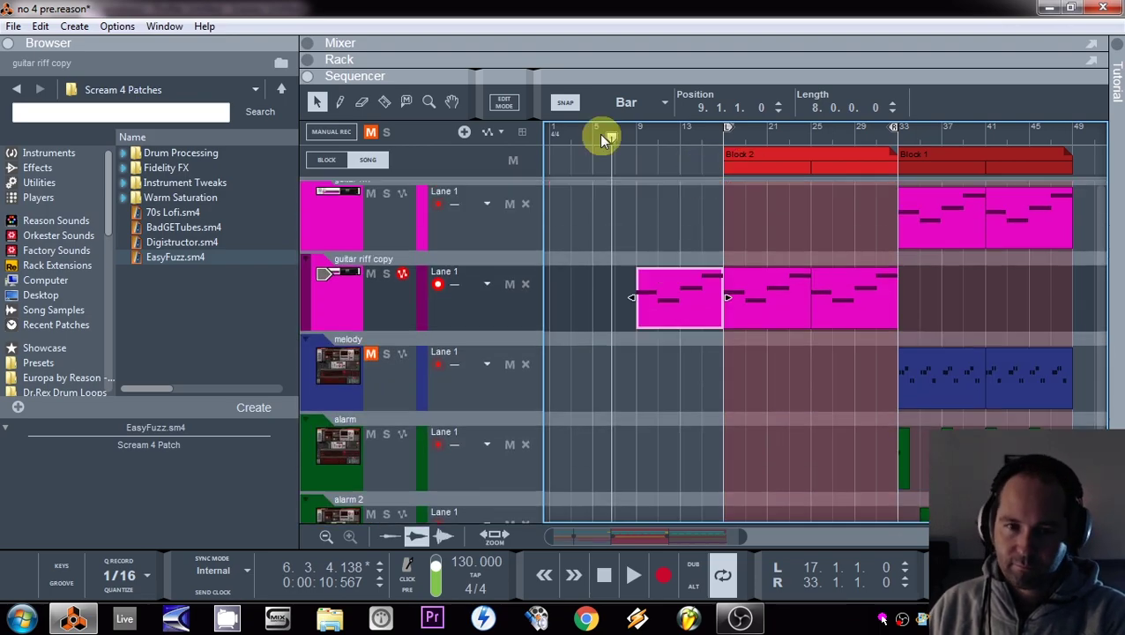
- Play the arrangement from bar 1 and review the drum, arp, bass and guitar tracks against the new 16-bar intro
drag(604, 136, 253, 167)
key(space)
key(space)
scroll(666, 352, up, 5)
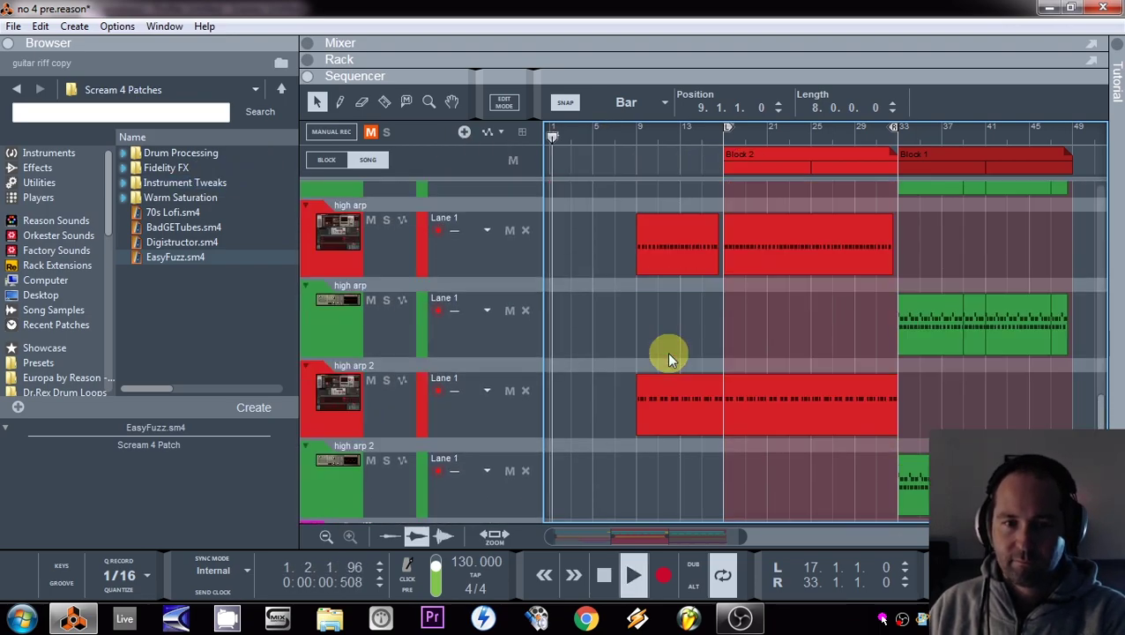
scroll(667, 352, up, 2)
scroll(666, 351, up, 4)
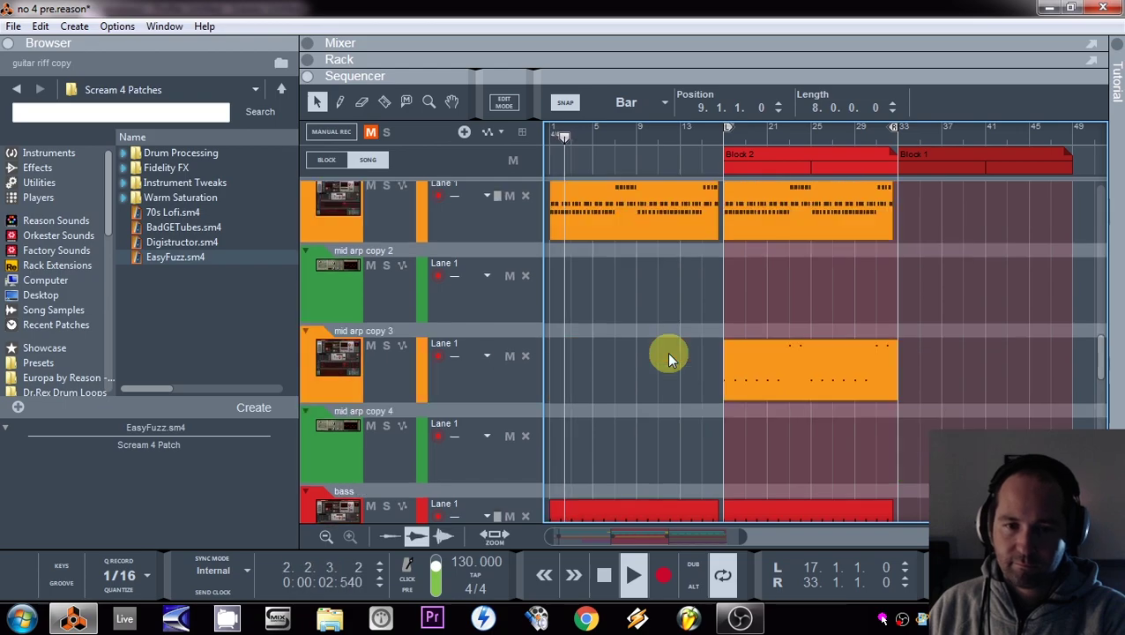
scroll(667, 352, up, 2)
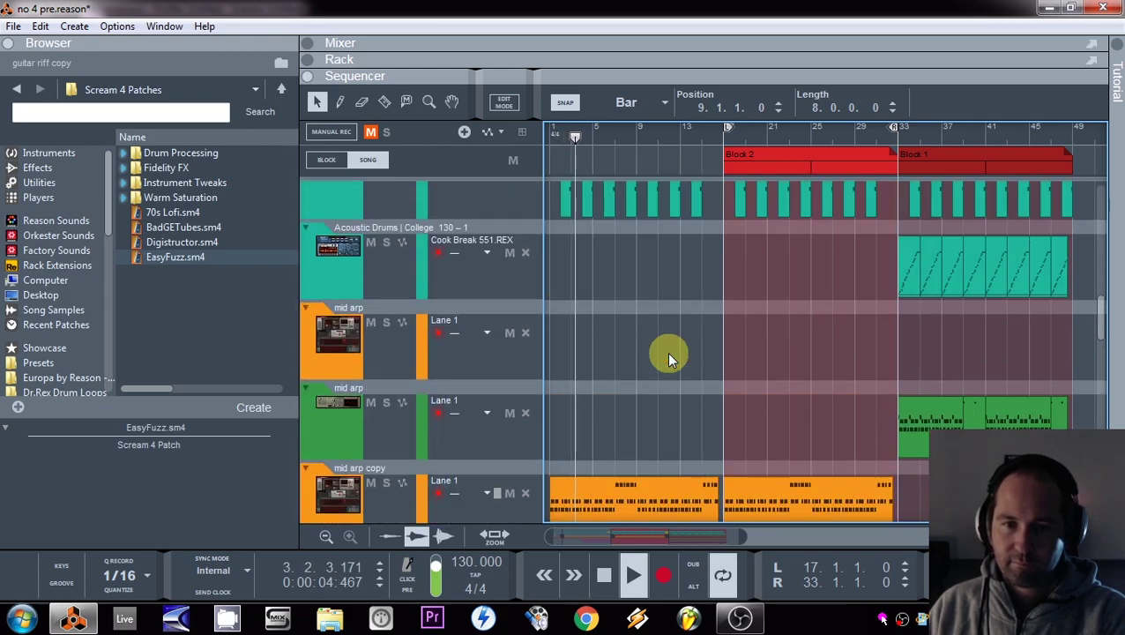
scroll(630, 341, up, 4)
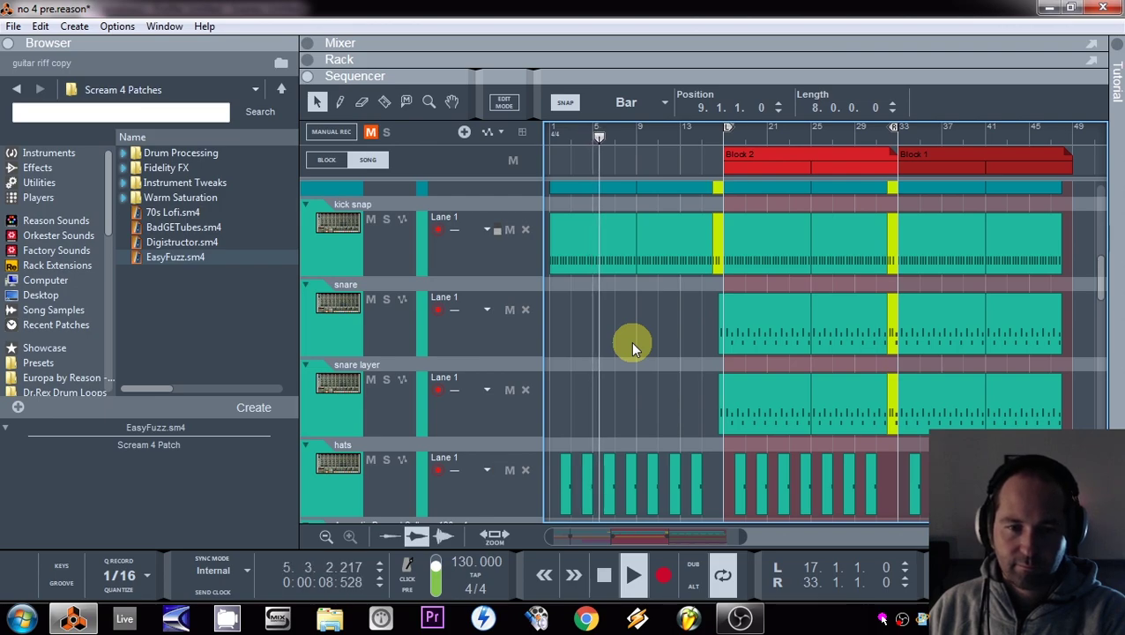
scroll(631, 341, down, 1)
scroll(630, 341, up, 3)
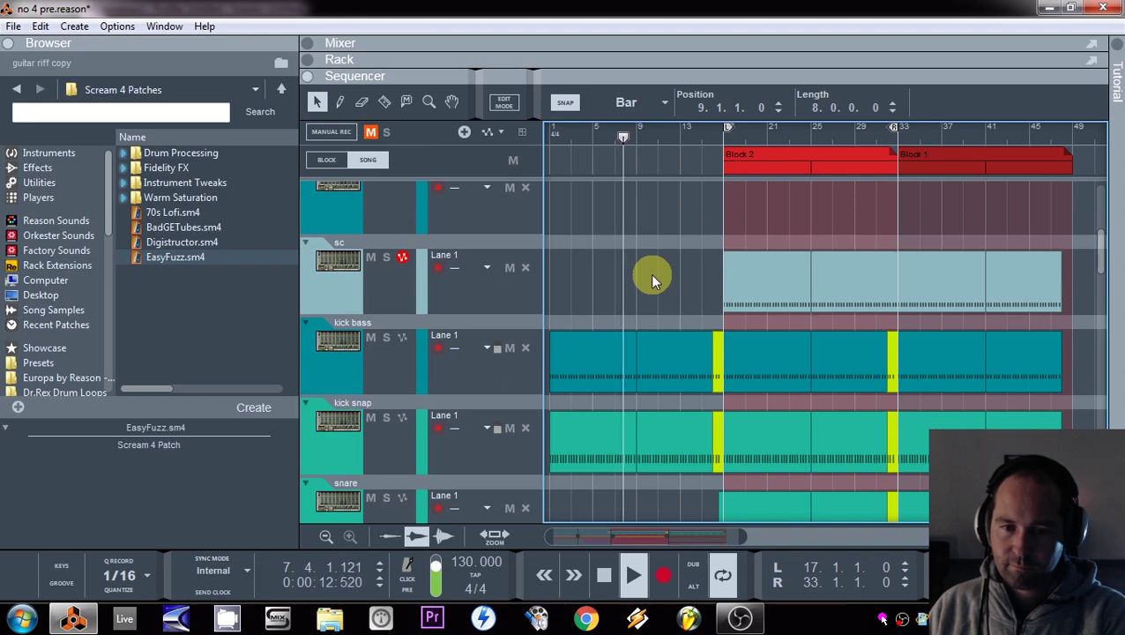
scroll(687, 424, down, 2)
scroll(687, 423, down, 6)
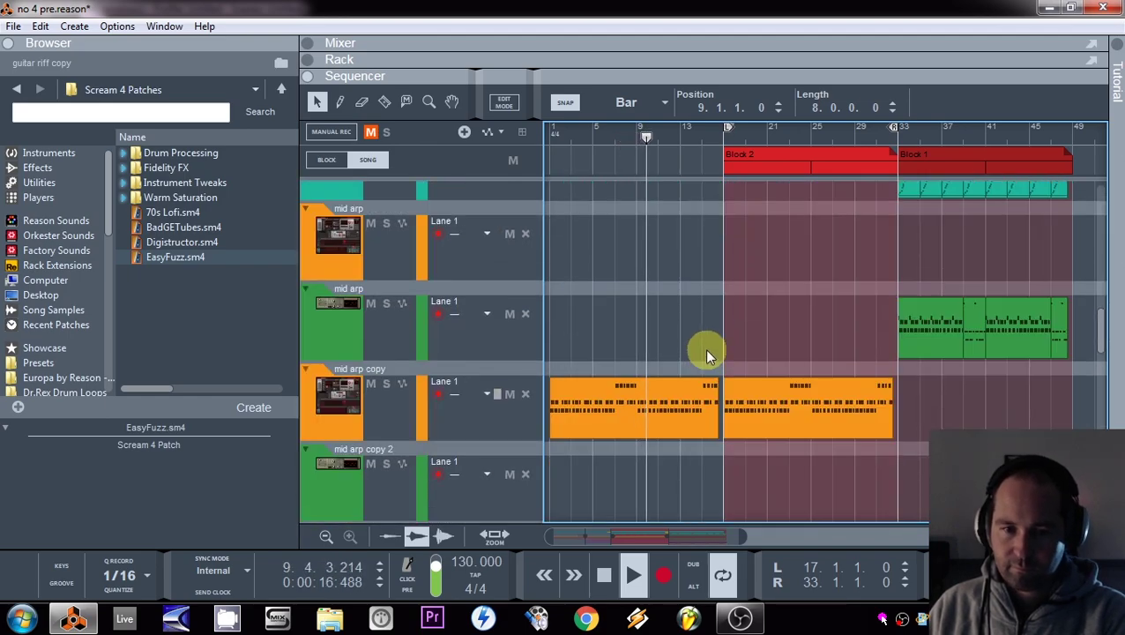
scroll(705, 356, down, 4)
scroll(706, 357, down, 3)
scroll(705, 357, up, 8)
scroll(703, 357, down, 8)
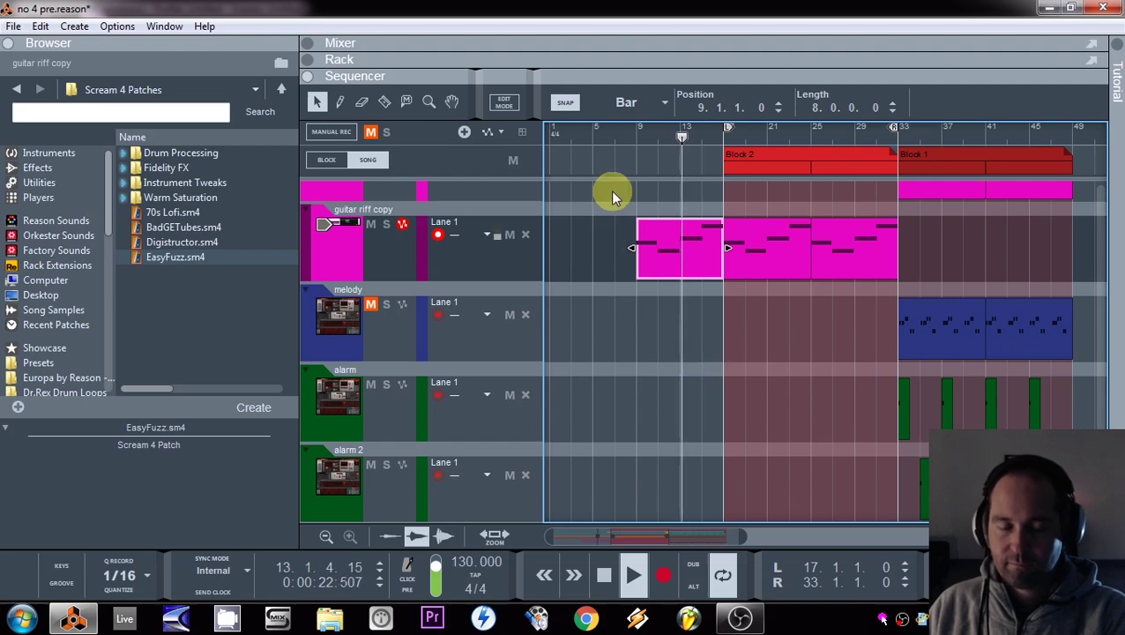
- Show the rack, lower the Lo cut on the guitar riff copy's Scream 4 to -25, and return to the full-size sequencer
click(663, 252)
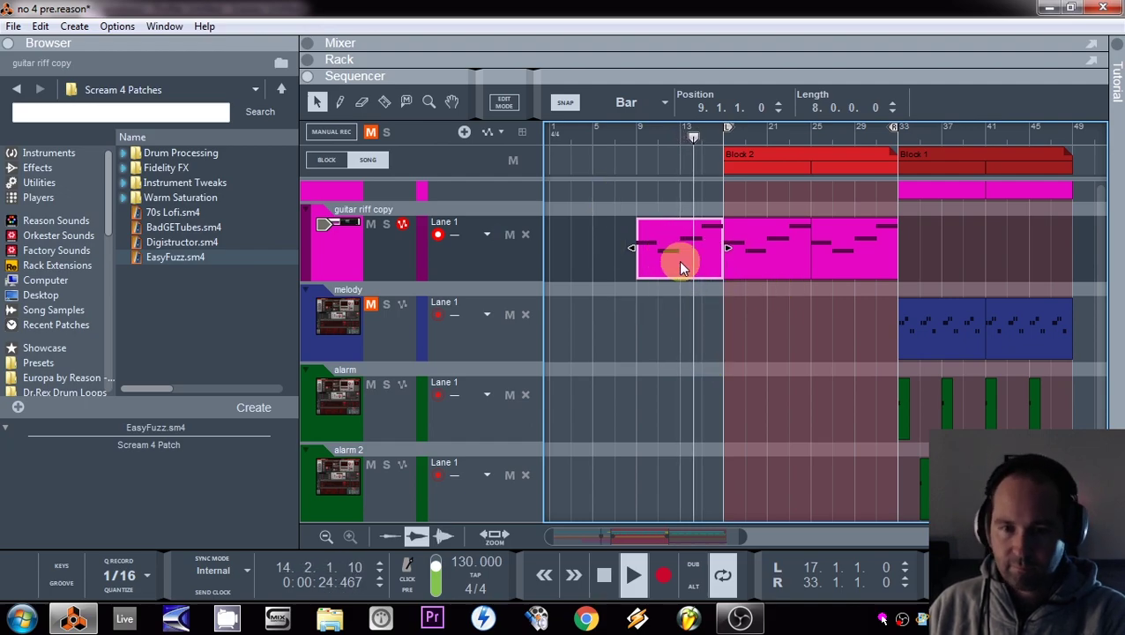
scroll(664, 336, up, 2)
click(661, 326)
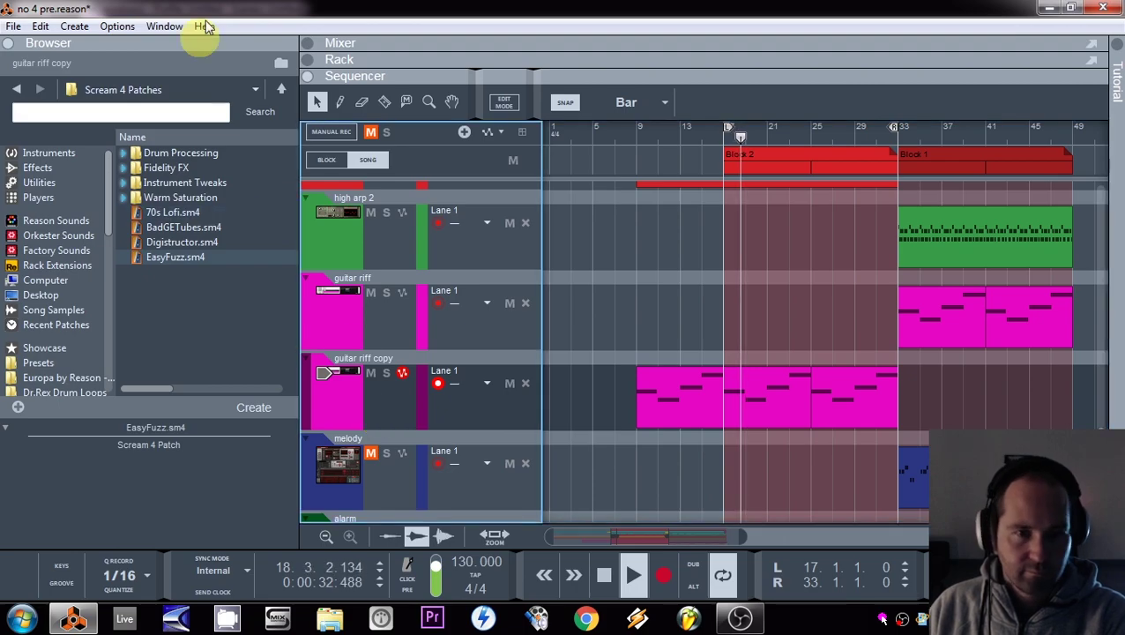
click(307, 59)
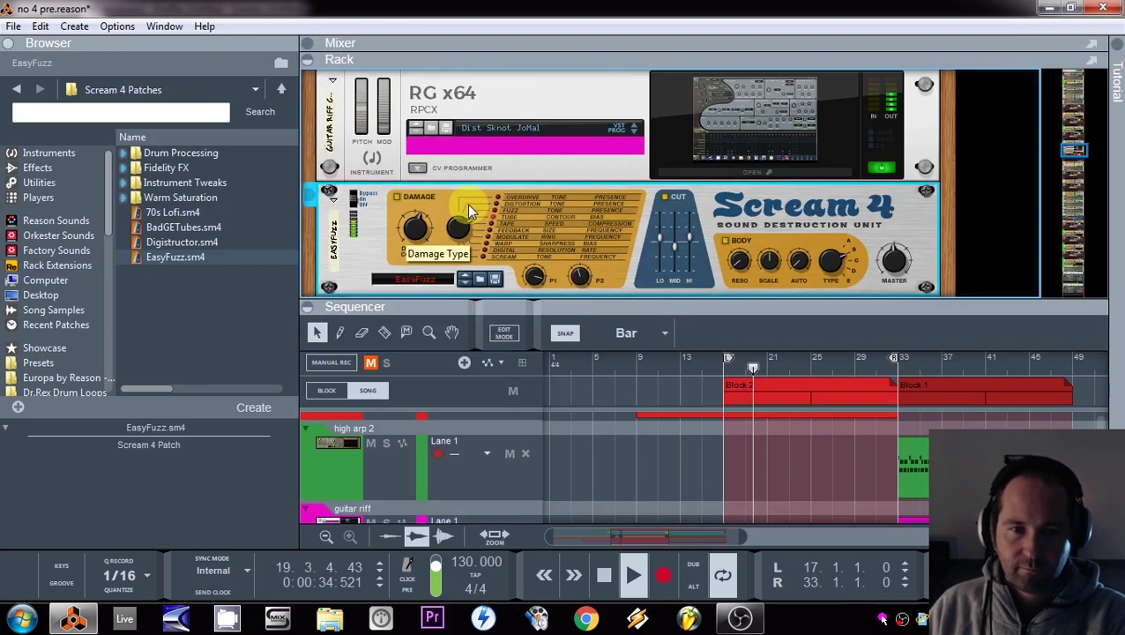
drag(448, 246, 450, 233)
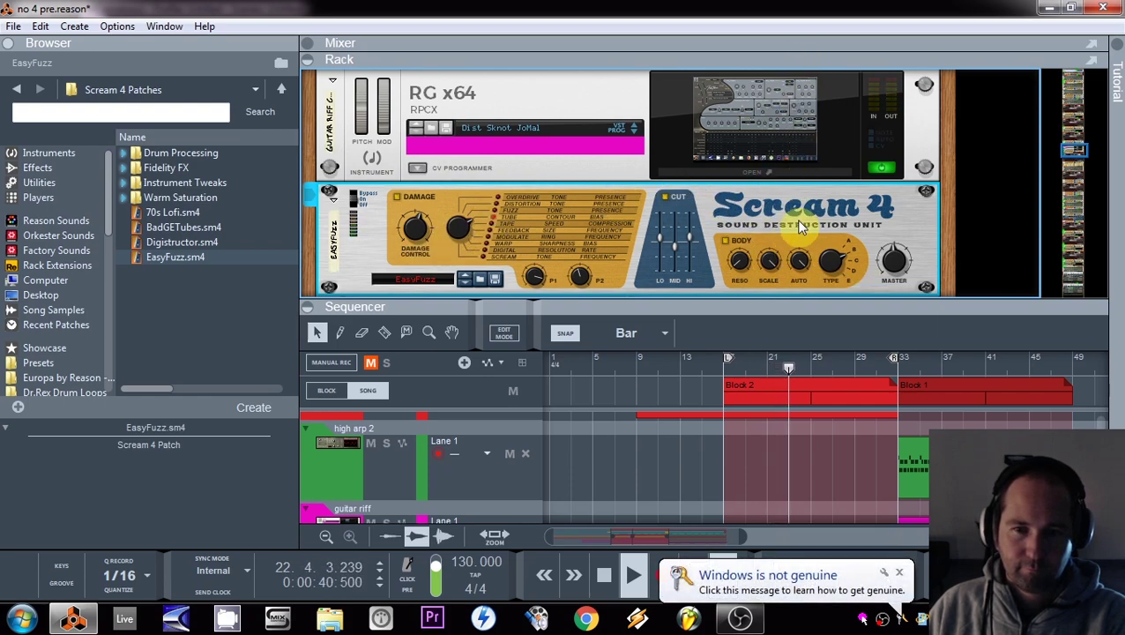
drag(657, 236, 663, 260)
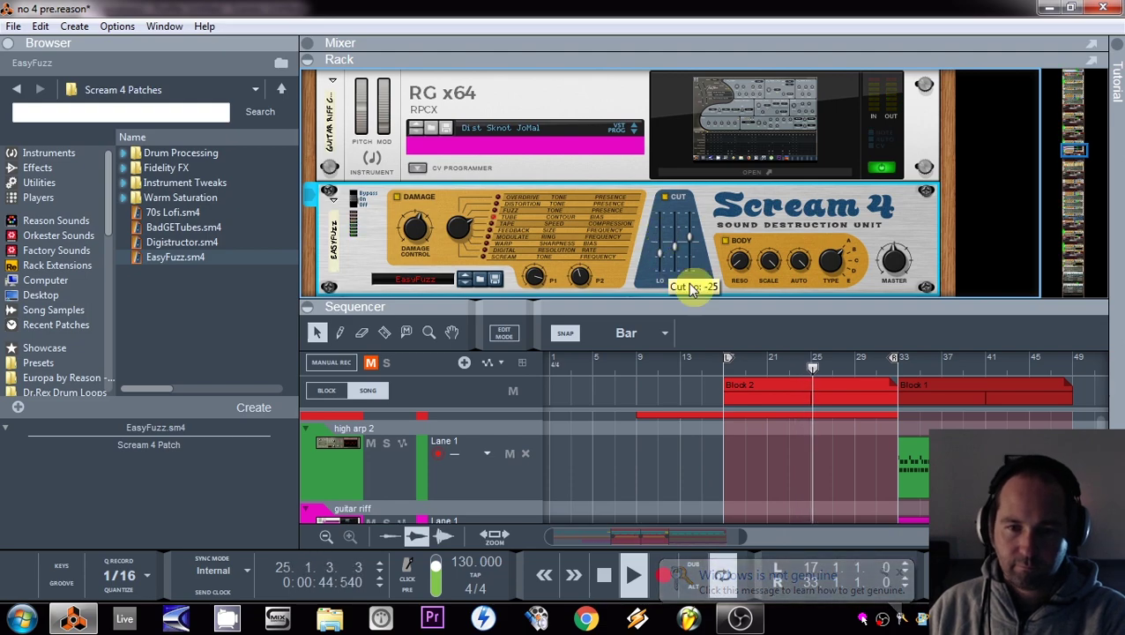
drag(748, 306, 748, 181)
drag(788, 457, 673, 400)
drag(714, 184, 714, 71)
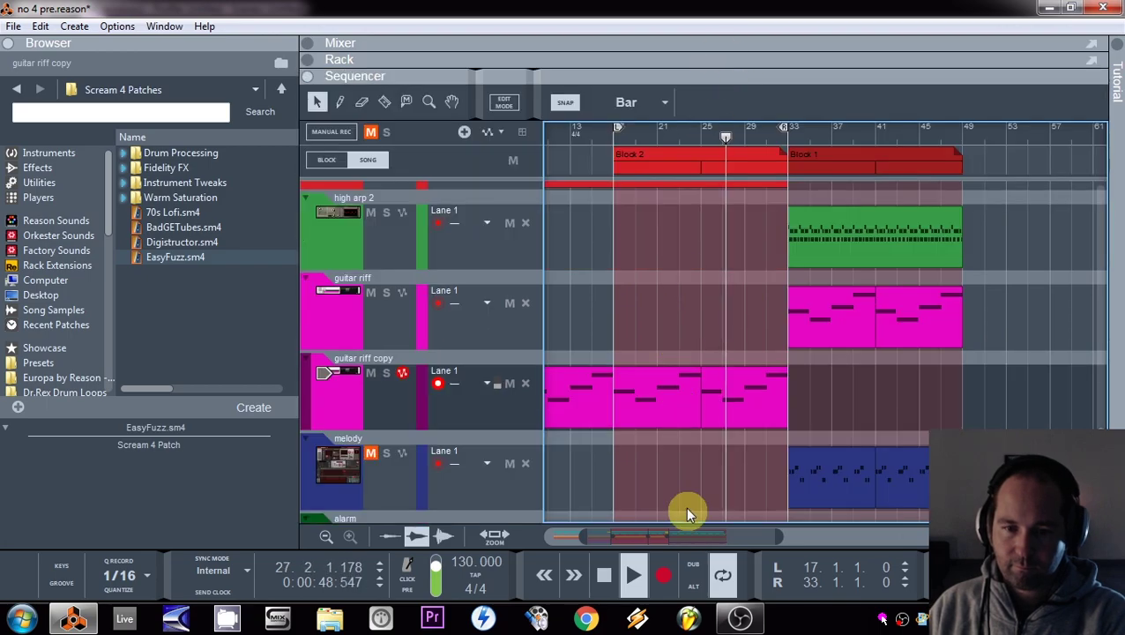
- Turn off looping and review the tracks as playback continues past Block 2 into Block 1
drag(1009, 324, 1018, 378)
scroll(1018, 377, up, 3)
scroll(1014, 375, right, 3)
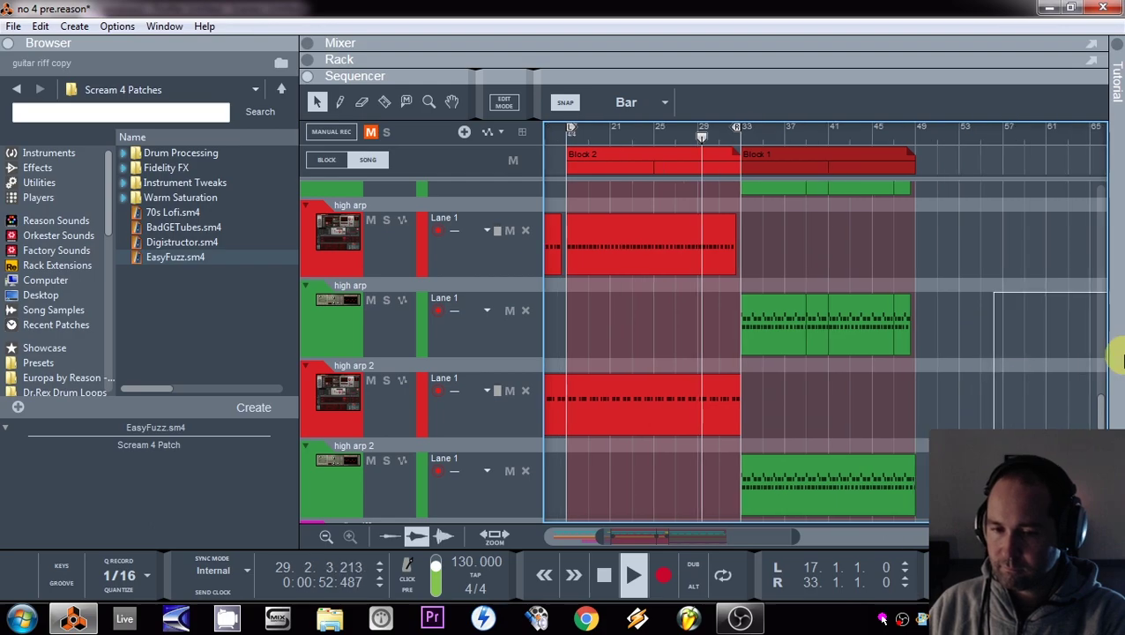
scroll(876, 387, down, 4)
scroll(875, 400, up, 8)
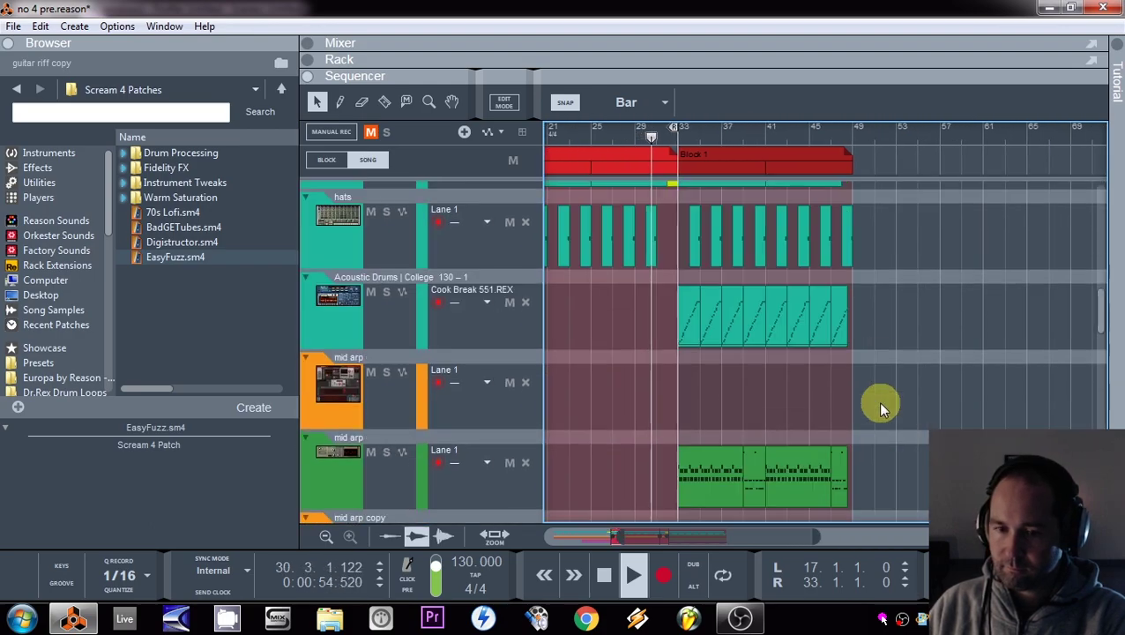
drag(617, 535, 547, 535)
scroll(967, 339, up, 5)
scroll(963, 404, down, 3)
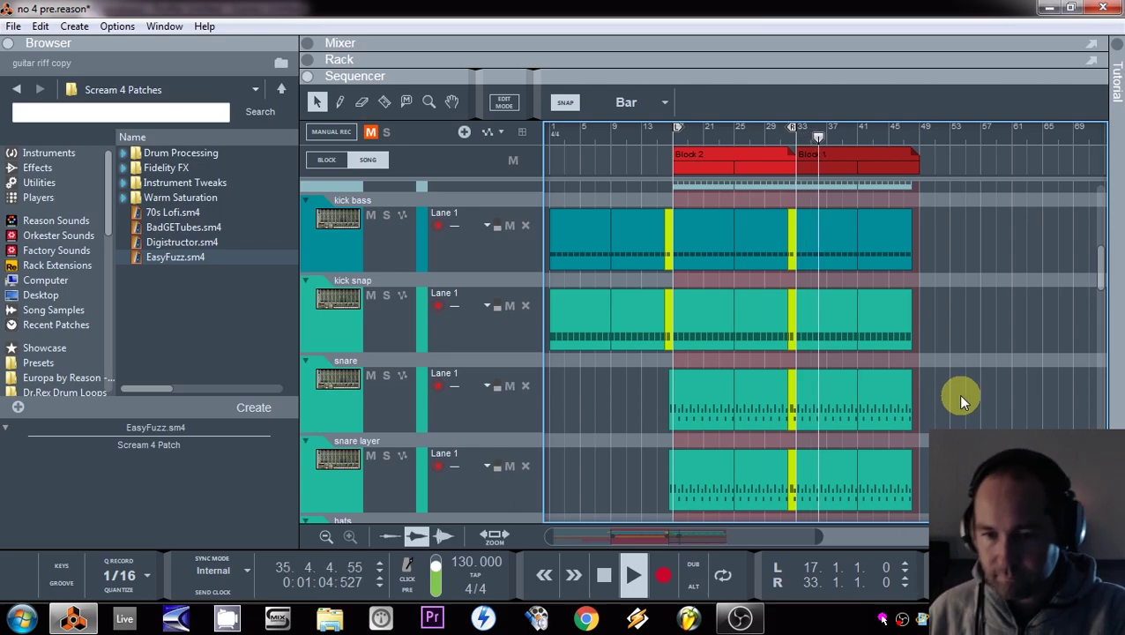
- Copy the Block 2 clips on all tracks, together with the Block 2 block, to bar 49 after Block 1
drag(971, 289, 834, 257)
scroll(1000, 254, down, 5)
drag(764, 456, 915, 457)
scroll(878, 345, up, 5)
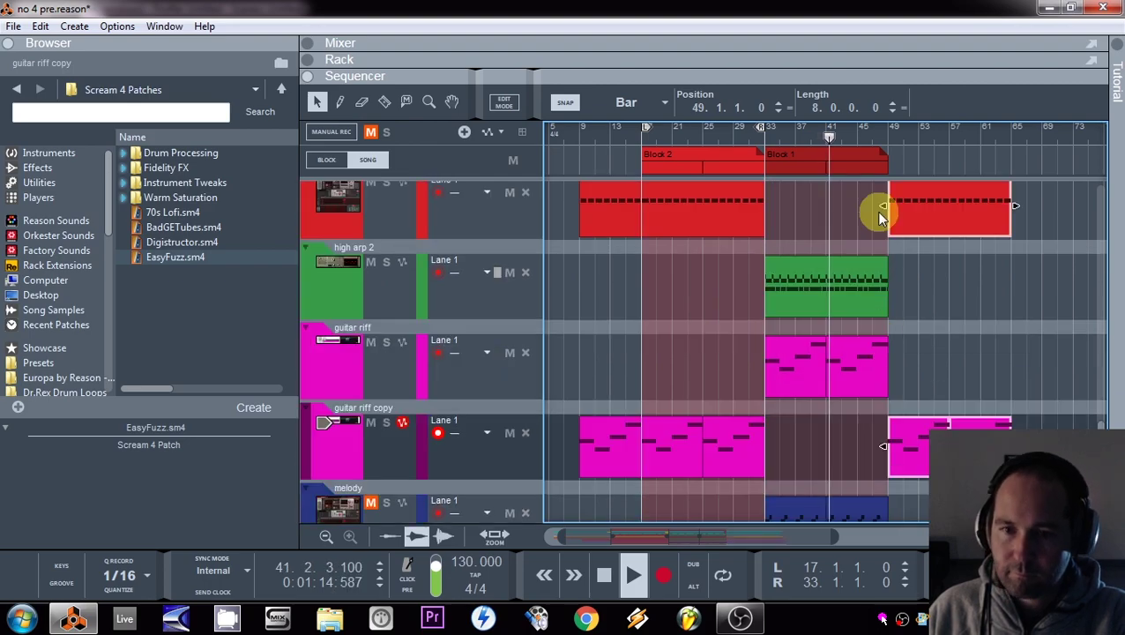
drag(688, 167, 955, 149)
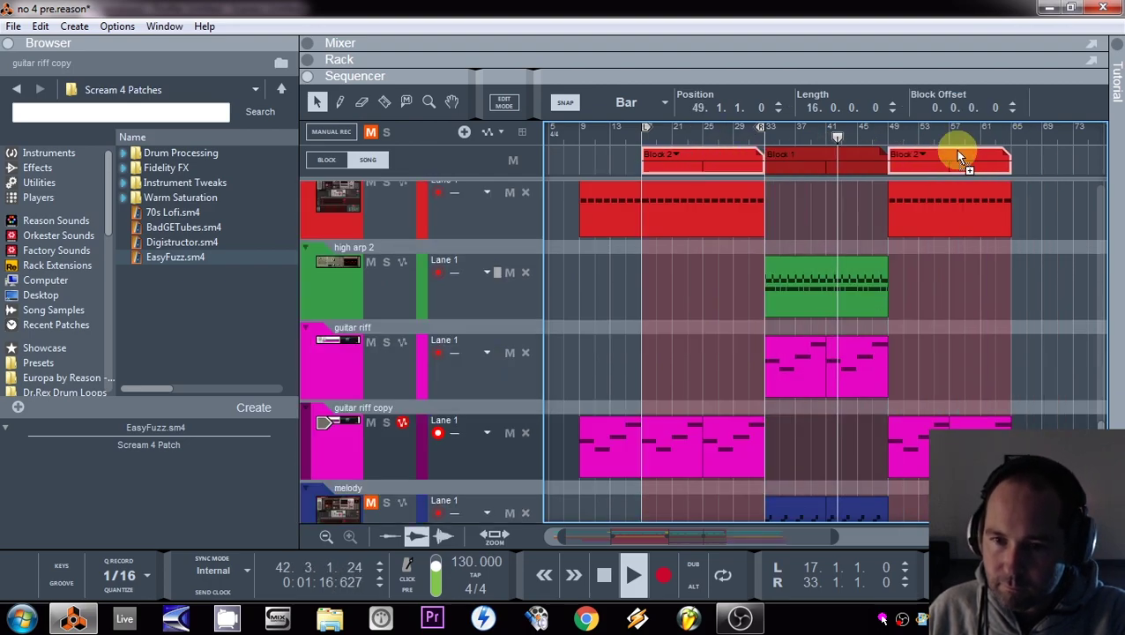
- Reassign both Block 2 blocks, at bars 17 and 49, to Block 8
scroll(970, 304, right, 3)
drag(907, 291, 1094, 347)
click(877, 158)
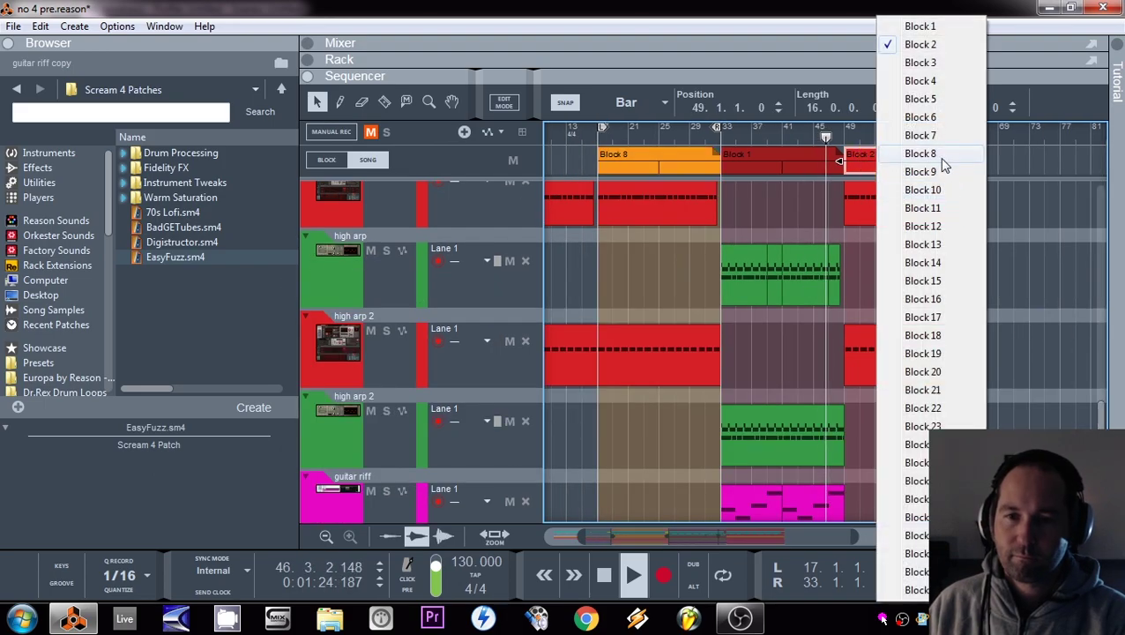
click(922, 154)
- Duplicate the last two guitar riff copy clips so that the copies start at bar 65
scroll(1007, 357, up, 4)
scroll(997, 351, up, 2)
scroll(997, 351, down, 2)
scroll(1027, 304, down, 3)
scroll(1030, 304, up, 2)
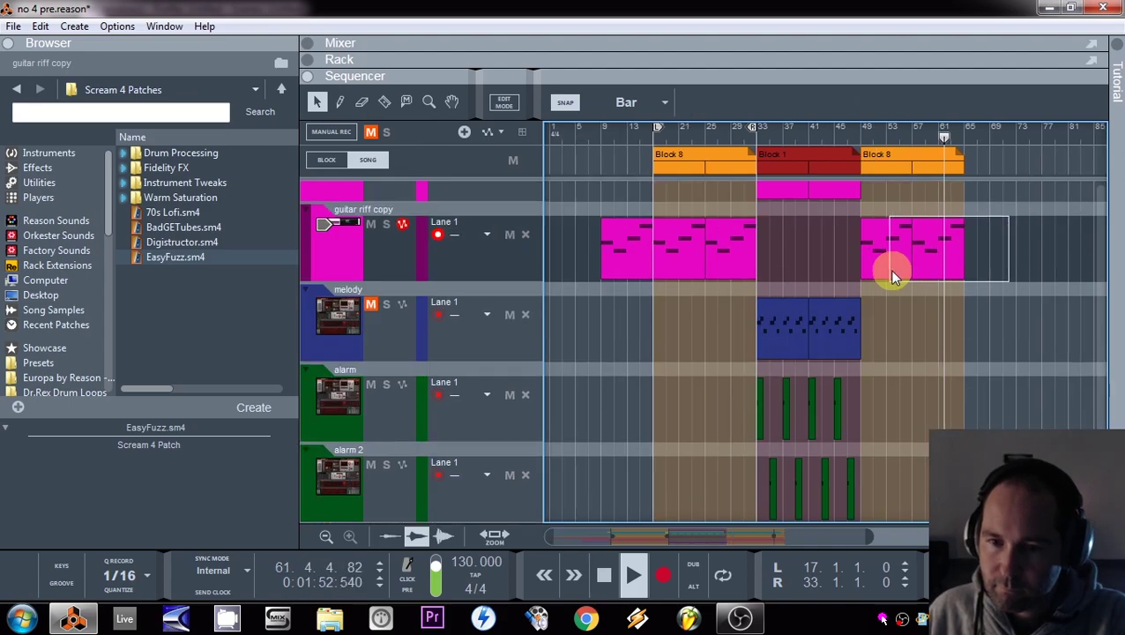
click(885, 267)
key(ctrl+d)
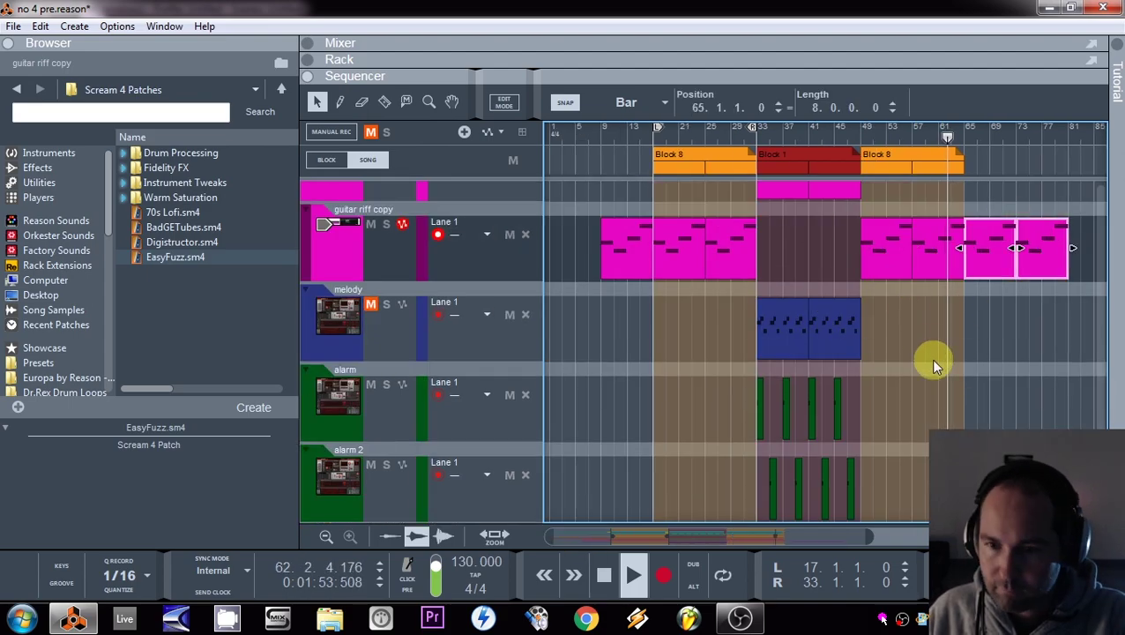
scroll(932, 361, down, 3)
scroll(920, 365, up, 3)
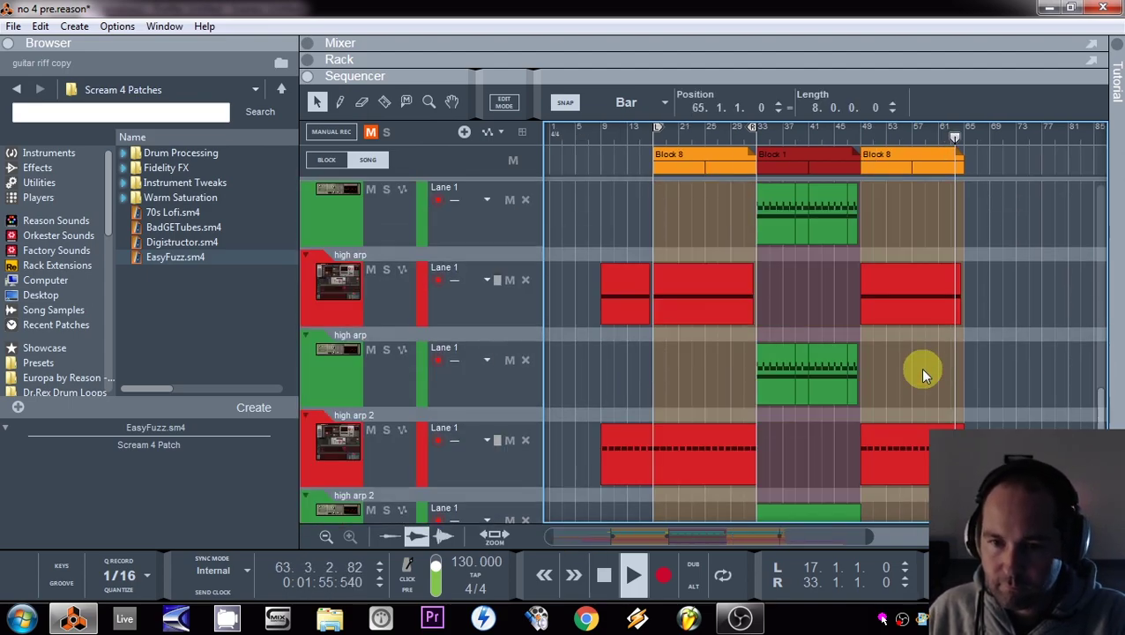
drag(930, 246, 979, 227)
scroll(967, 243, up, 6)
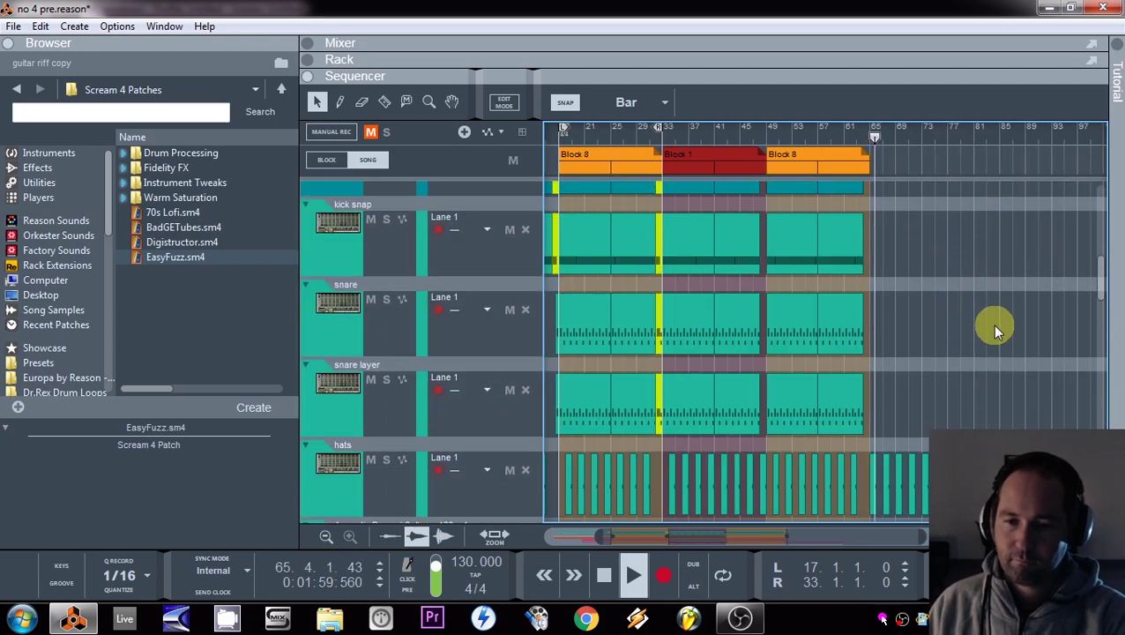
- Copy the 16-bar Block 8 block to bar 1 and reassign the copy to Block 11
drag(988, 304, 1013, 359)
click(721, 161)
drag(721, 161, 572, 161)
click(582, 155)
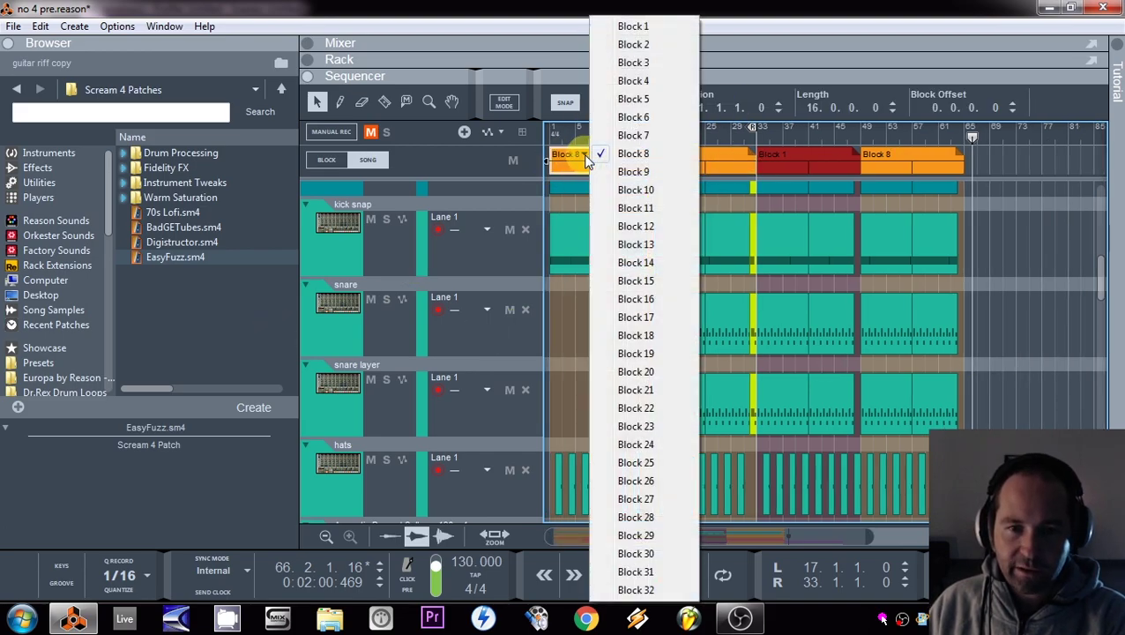
click(621, 207)
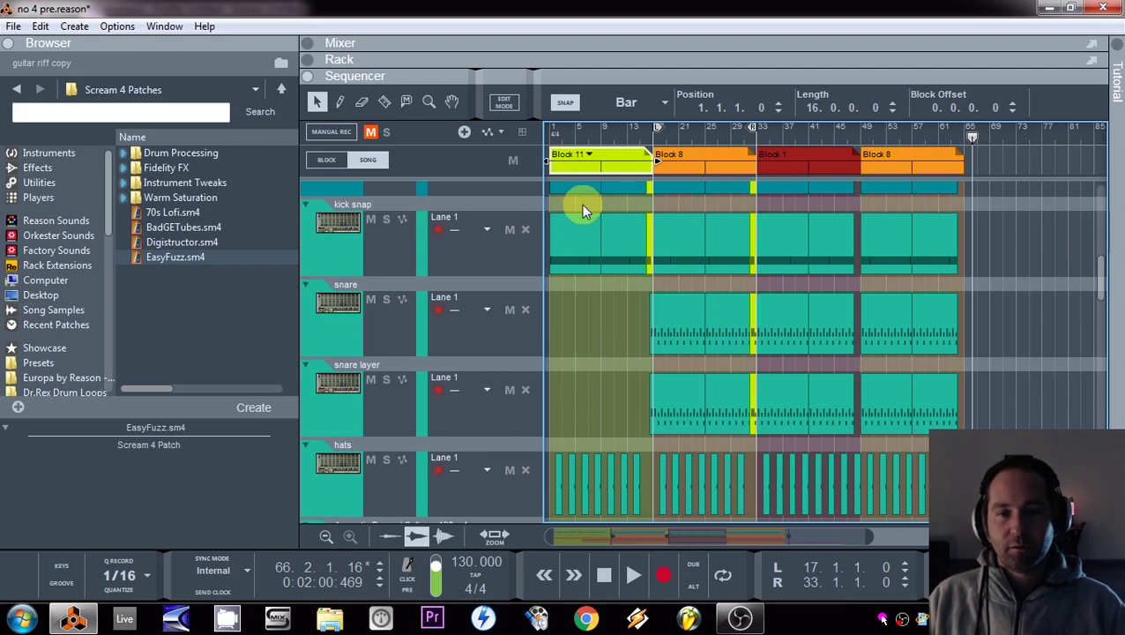
- Copy the last 16-bar Block 8 block to bar 65 and reassign the copy to Block 17
click(702, 159)
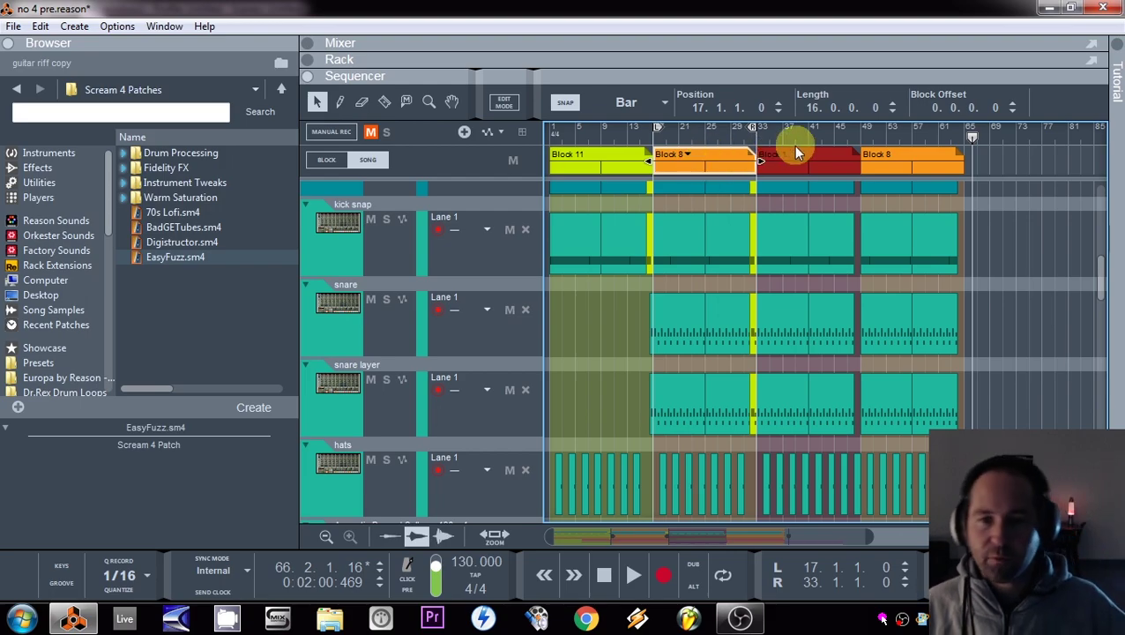
click(809, 172)
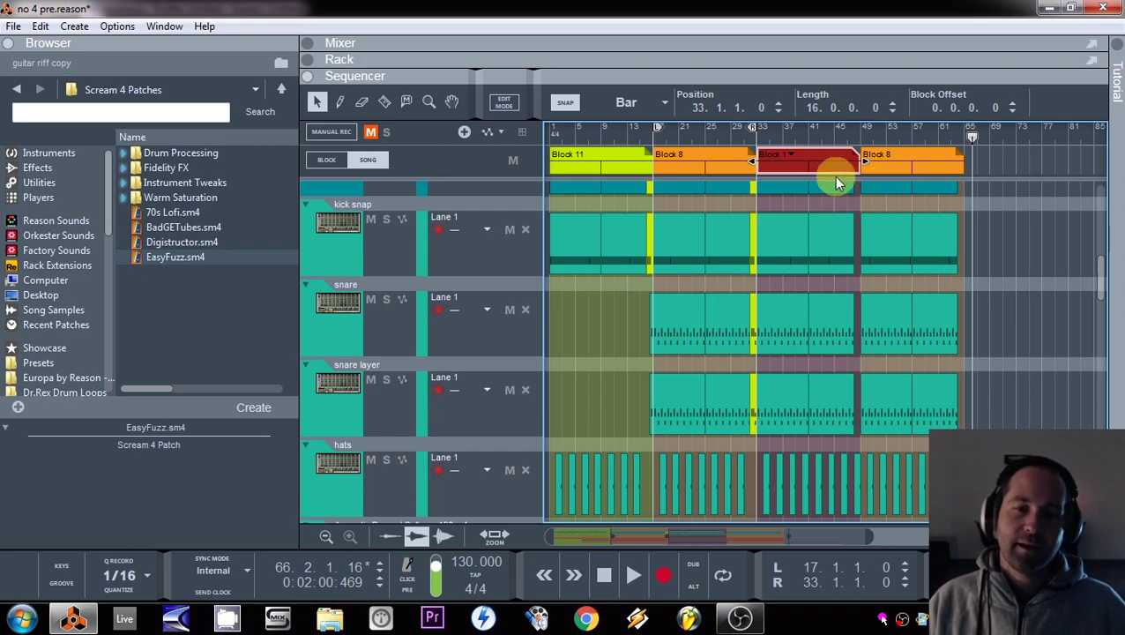
click(937, 170)
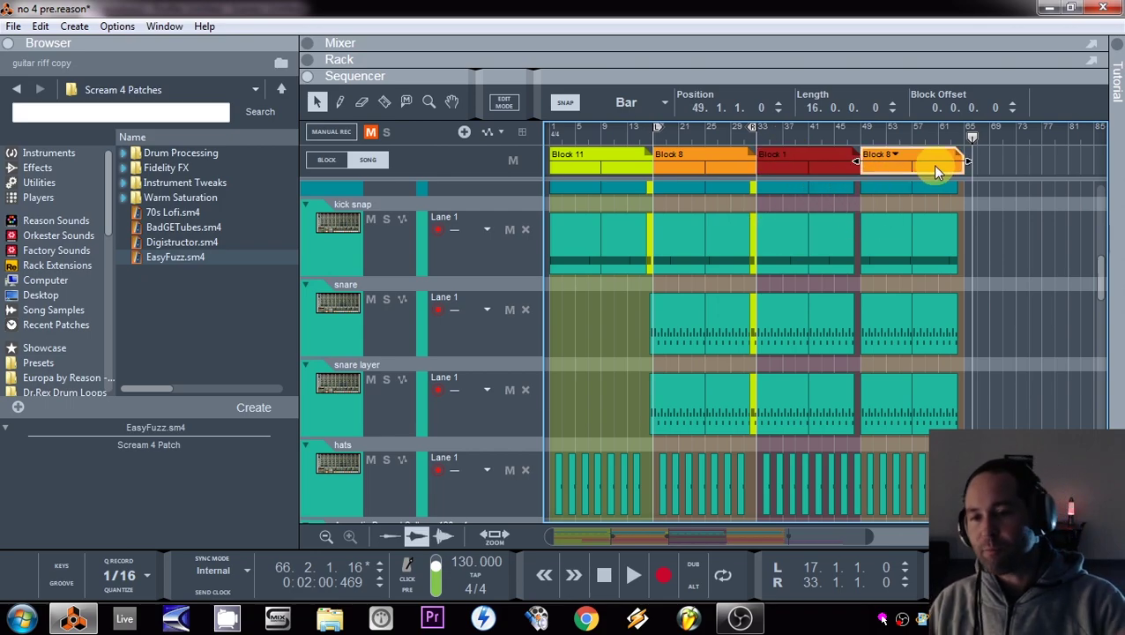
click(969, 139)
drag(928, 167, 1019, 179)
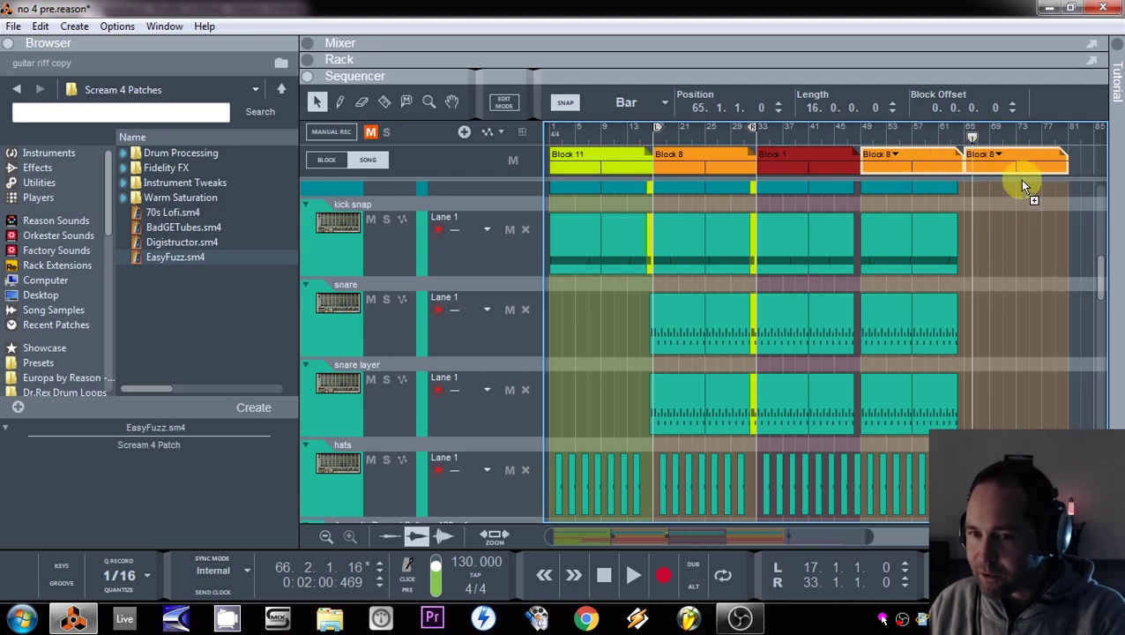
click(1002, 157)
click(1031, 317)
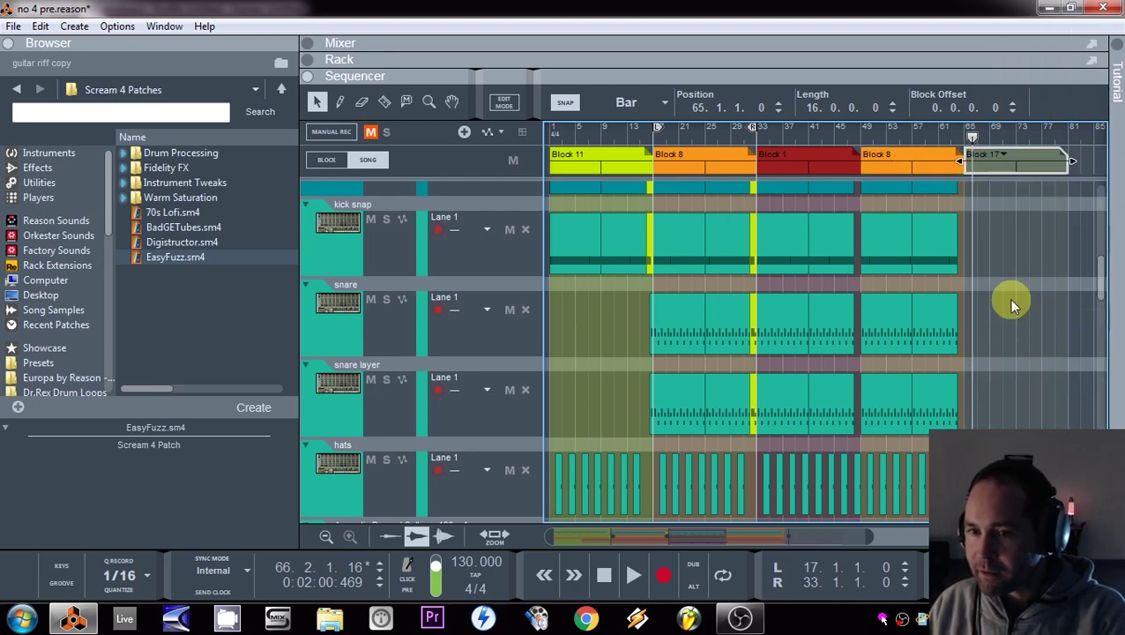
drag(1037, 210, 1000, 294)
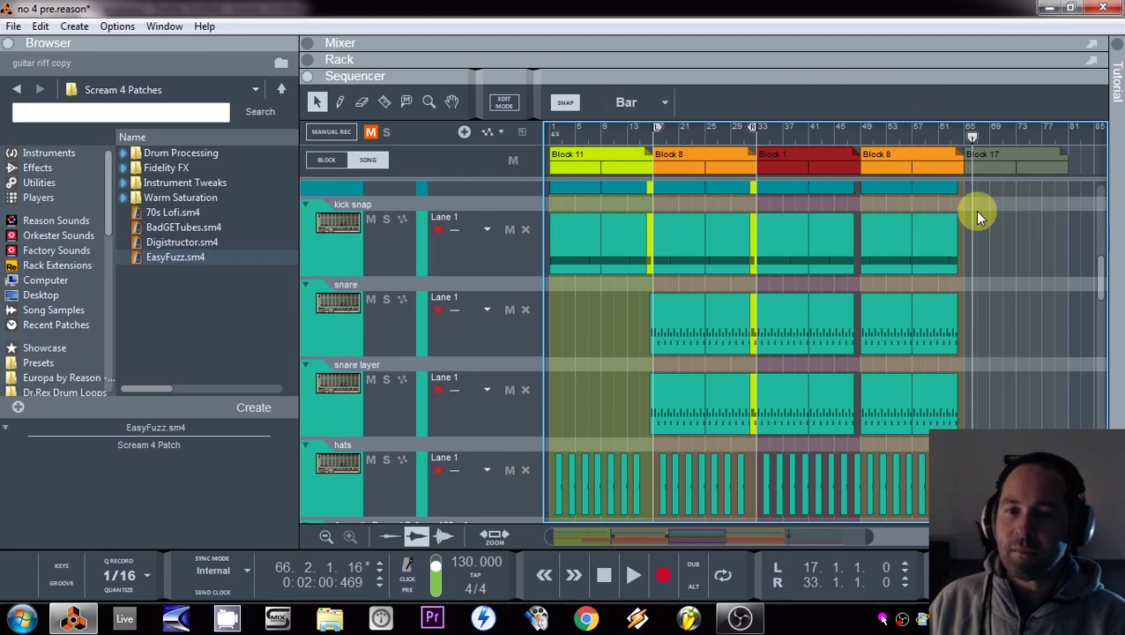
- Set the right locator to bar 81 and play from bar 77 with looping enabled
drag(753, 128, 1065, 164)
mouse_move(653, 139)
mouse_down()
mouse_move(756, 131)
mouse_move(924, 161)
mouse_move(1041, 269)
mouse_up()
scroll(1045, 317, down, 3)
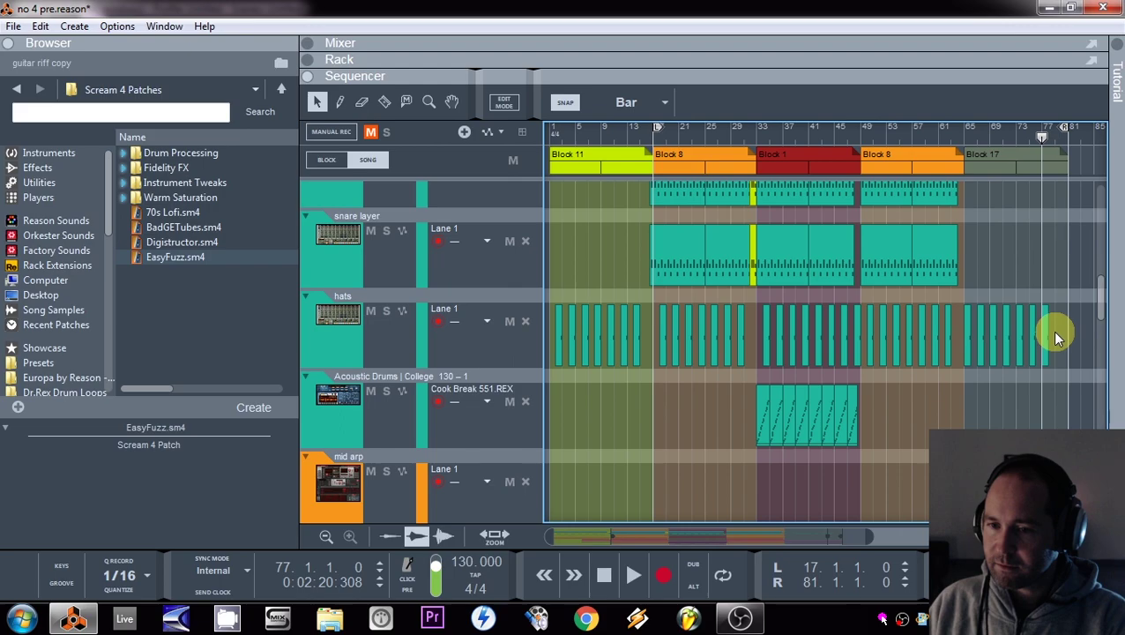
scroll(1036, 397, down, 3)
scroll(1027, 416, down, 4)
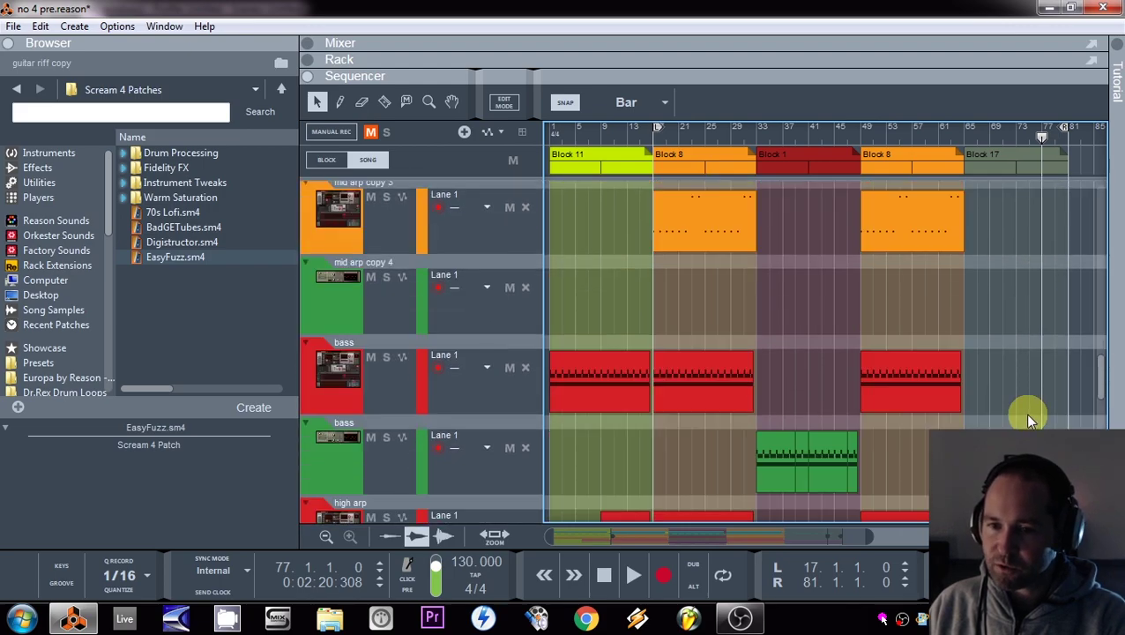
key(space)
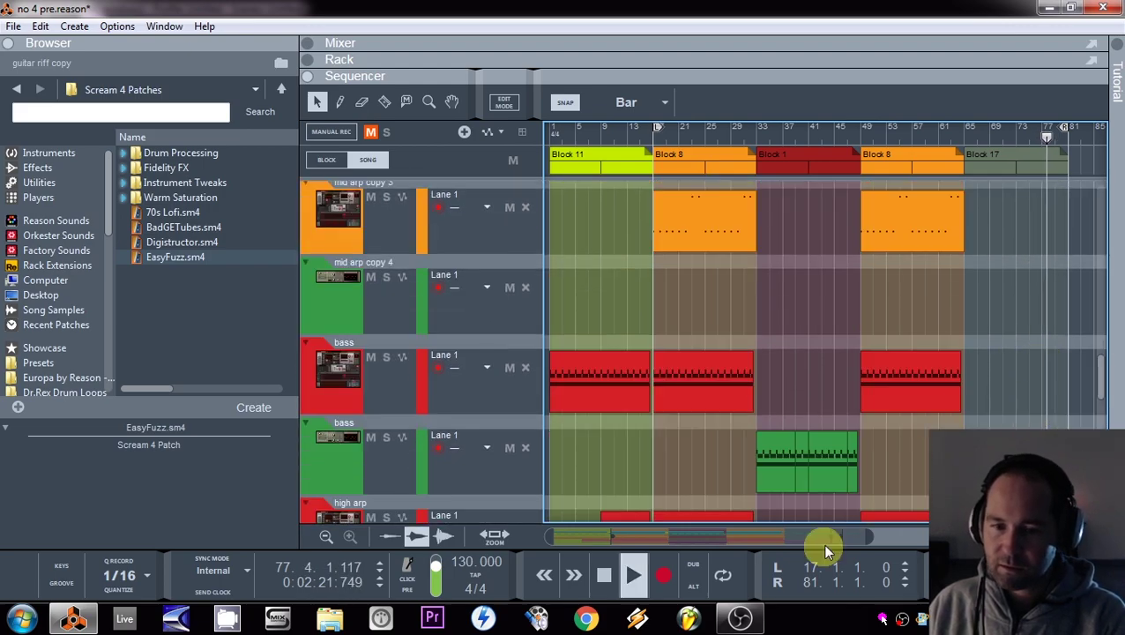
click(722, 575)
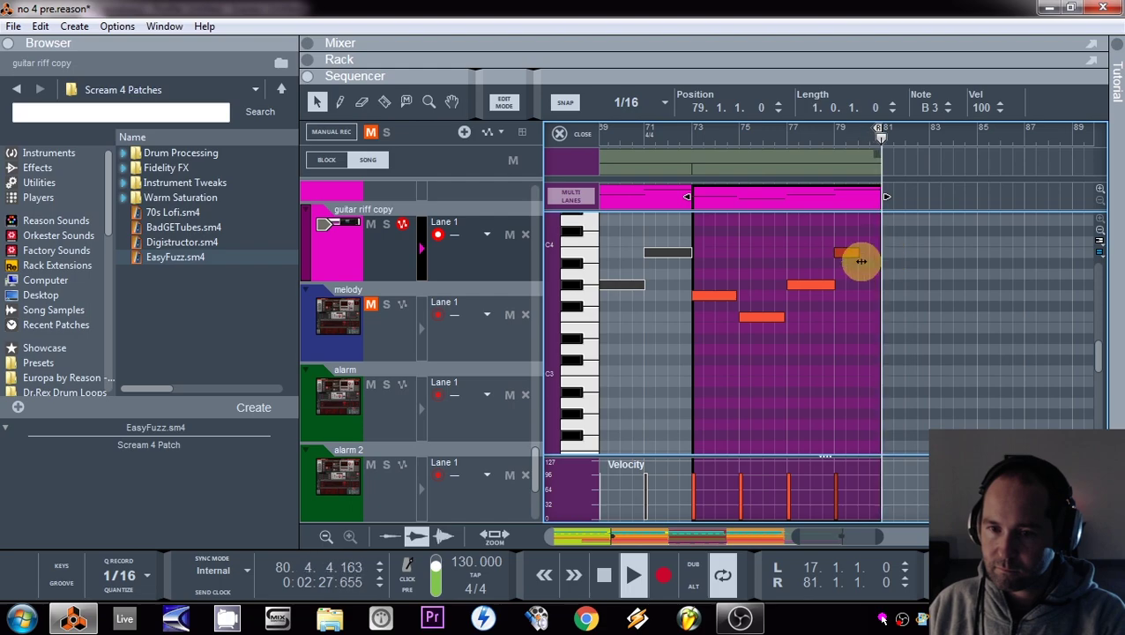
- Shorten the last note of the bar 73 clips on the guitar riff copy and pad string copy tracks
click(503, 103)
key(space)
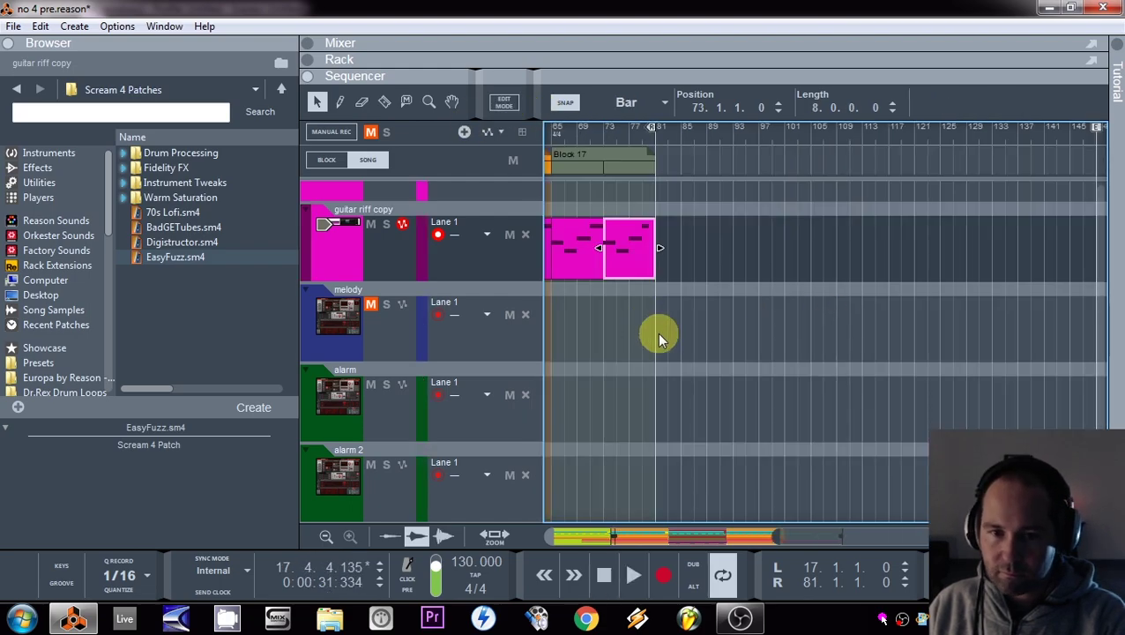
scroll(670, 352, left, 2)
click(690, 379)
scroll(694, 414, down, 3)
click(697, 428)
double_click(682, 436)
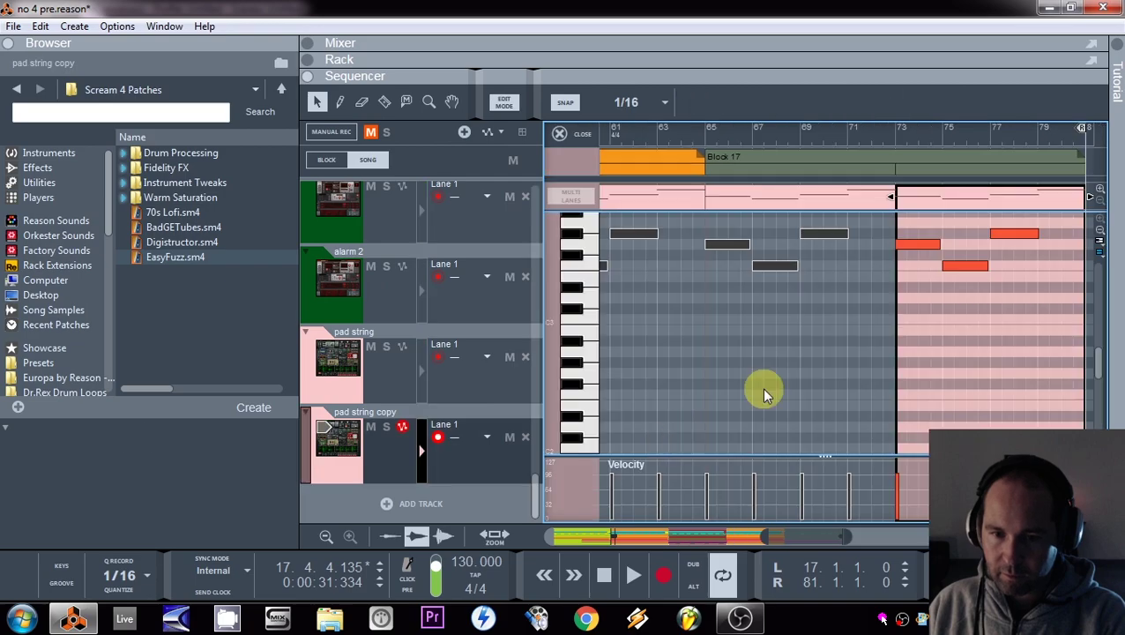
scroll(1022, 287, right, 3)
drag(1016, 286, 974, 306)
click(559, 134)
- Copy the one-bar fill clips before Block 1 on the kick bass, kick snap, snare and snare layer tracks to bar 80
scroll(605, 349, up, 12)
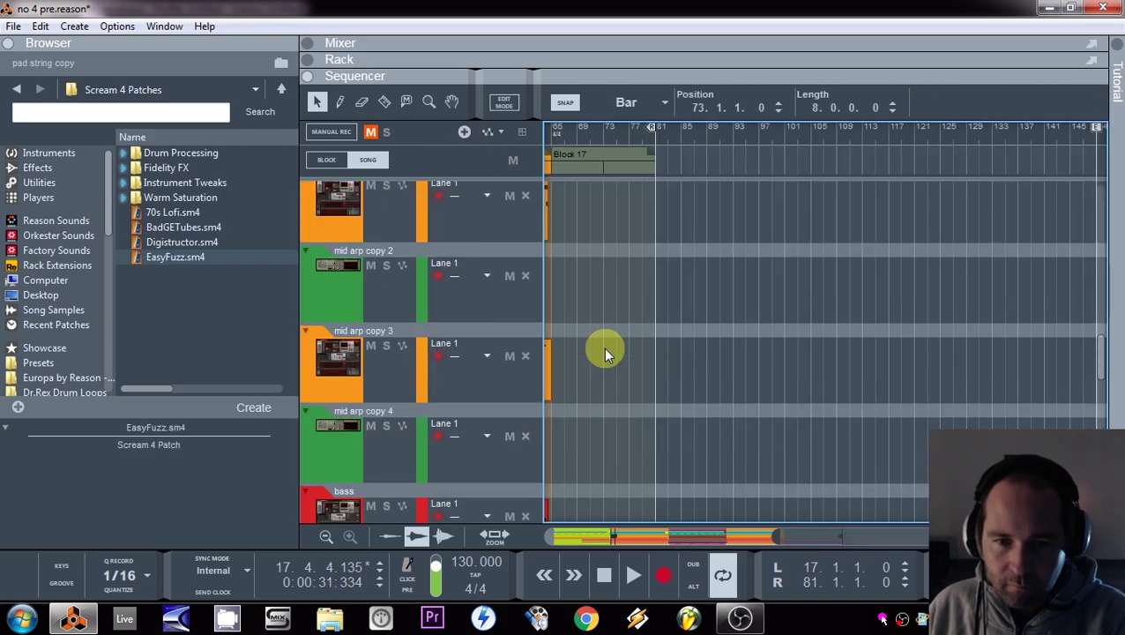
drag(700, 342, 724, 365)
scroll(723, 360, down, 5)
drag(625, 311, 691, 267)
scroll(692, 267, down, 3)
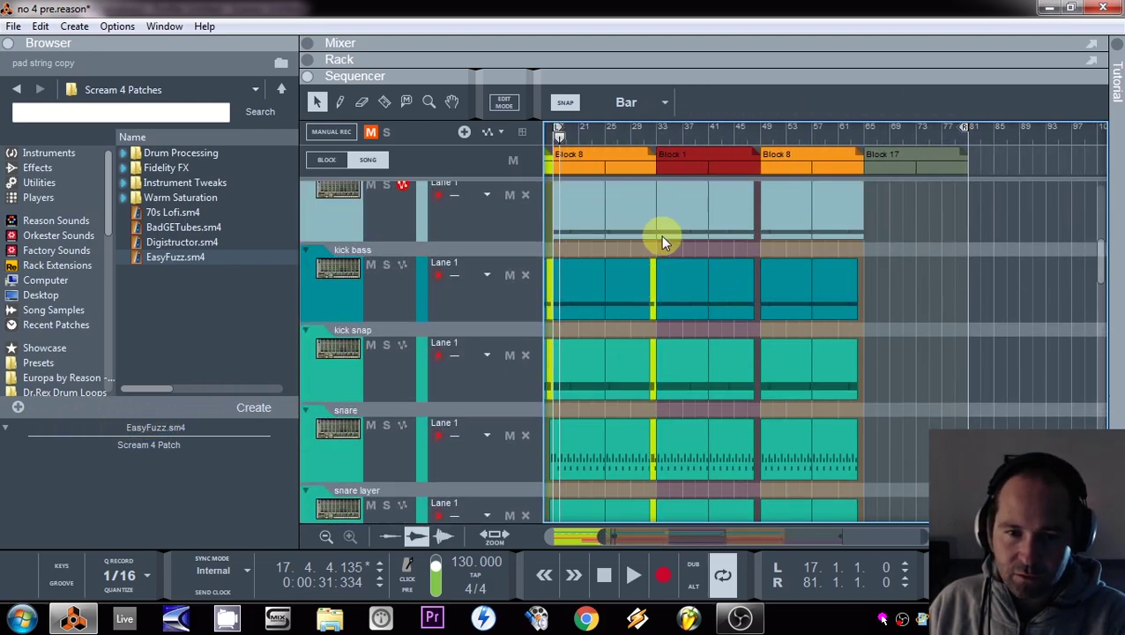
scroll(654, 494, down, 1)
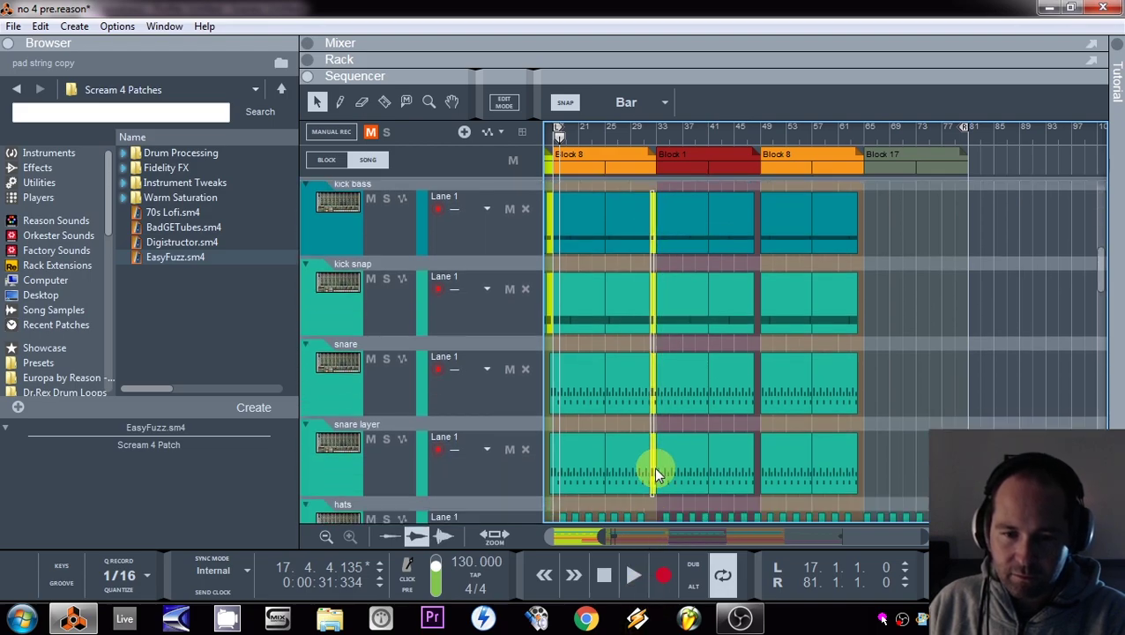
drag(656, 469, 654, 467)
drag(652, 212, 961, 208)
click(1011, 385)
- Play the song from about bar 79 to hear the fill at the end of Block 17
scroll(1015, 391, down, 5)
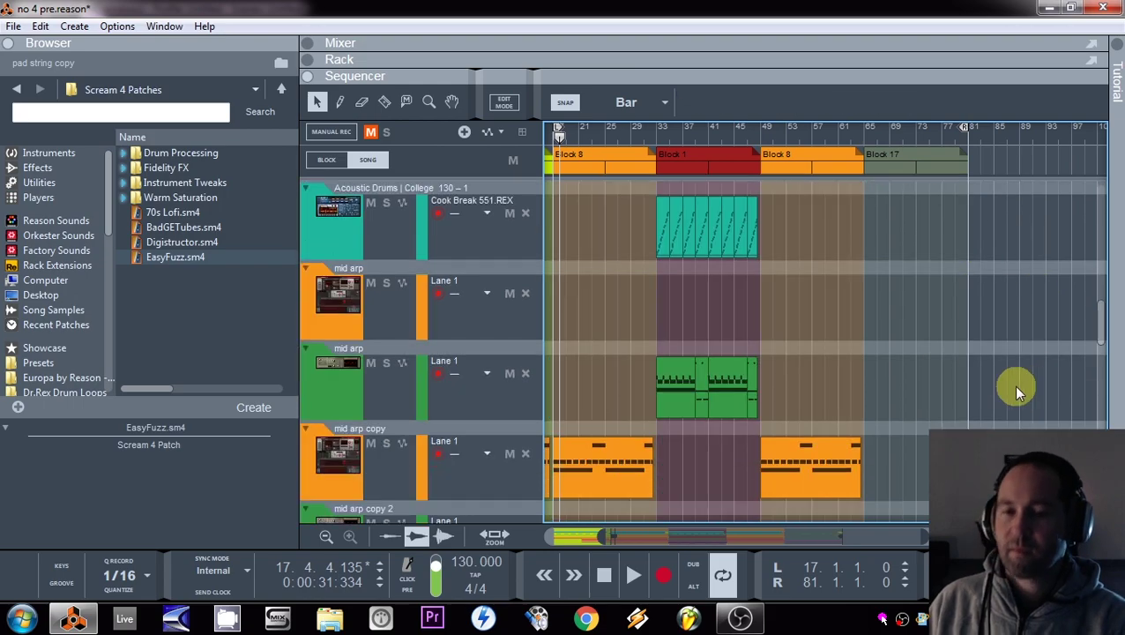
scroll(1012, 386, up, 2)
click(954, 137)
key(space)
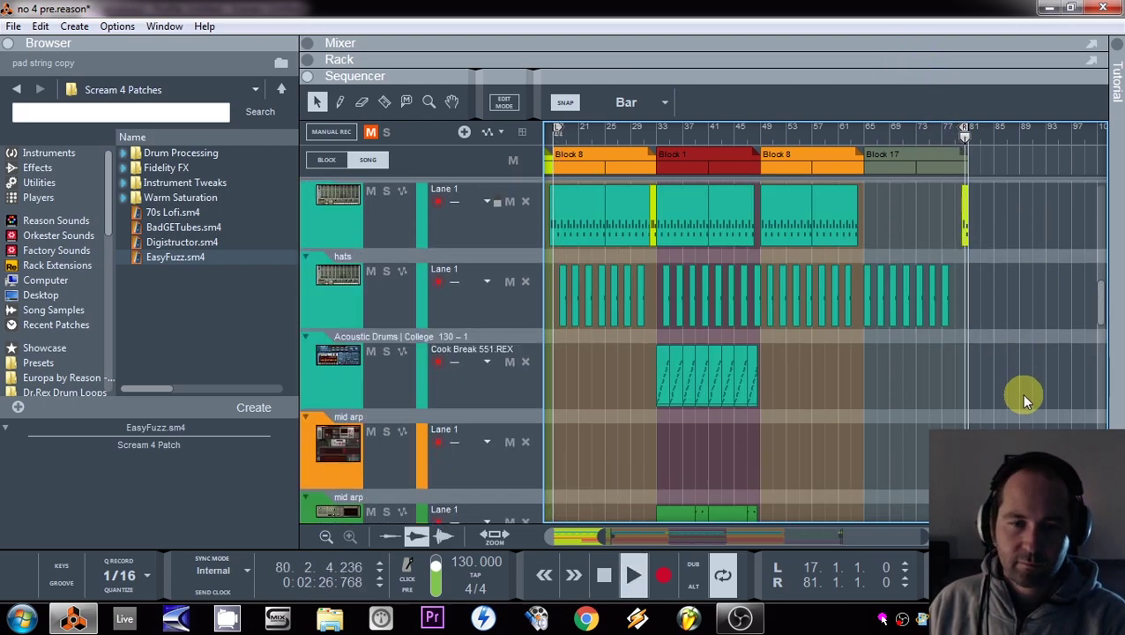
- Delete the copied kick fill at bar 80 and replay the end of Block 17
scroll(965, 326, up, 4)
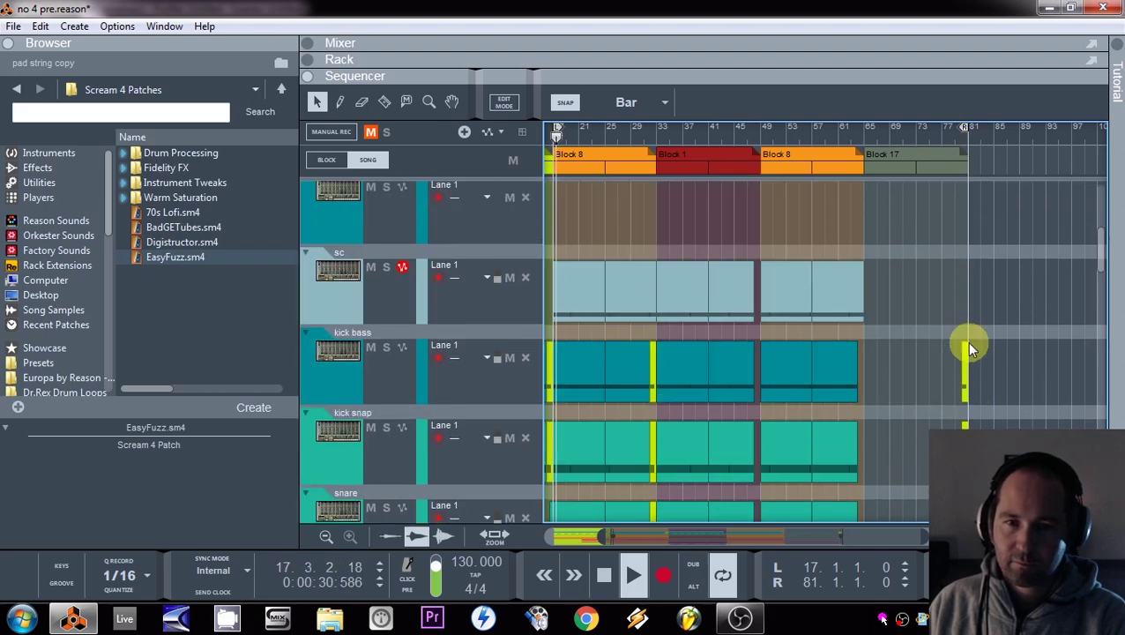
drag(994, 364, 913, 358)
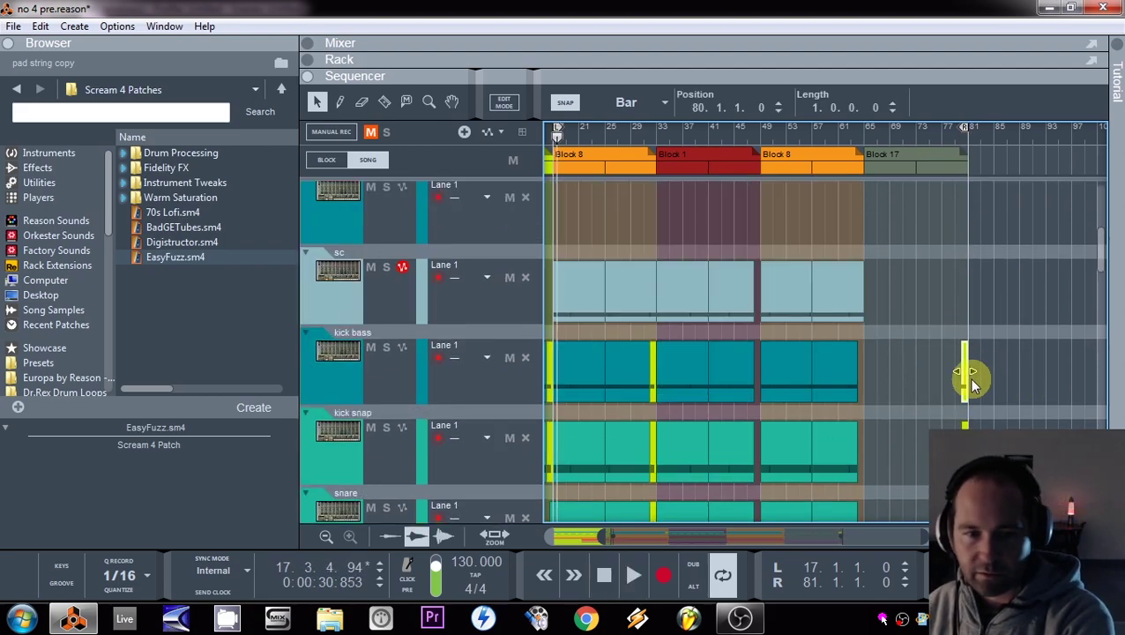
key(Delete)
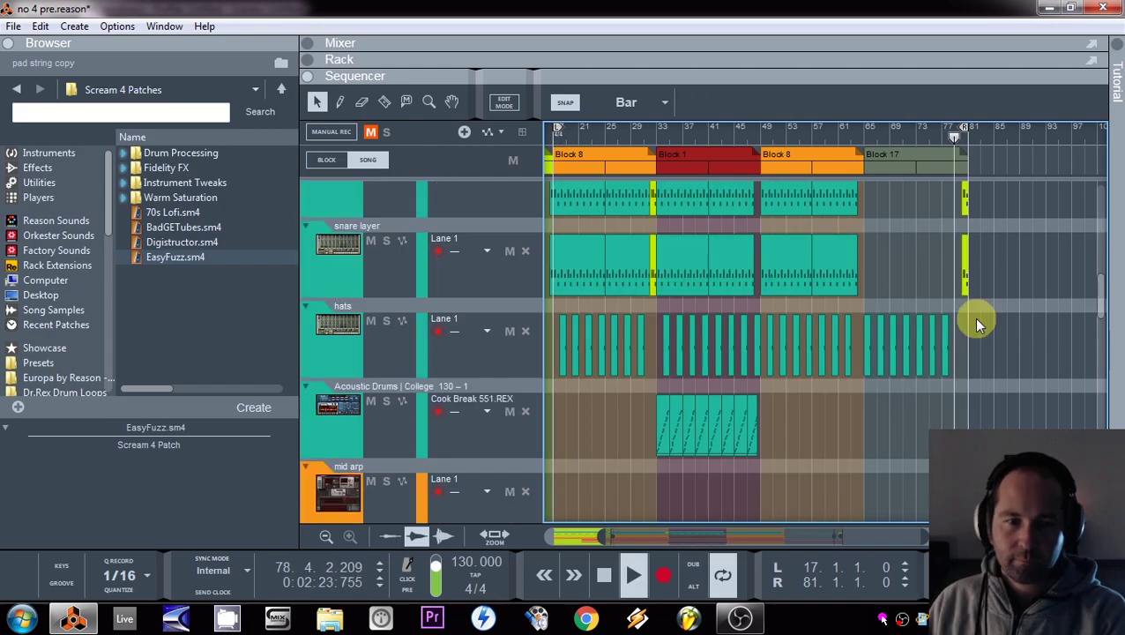
scroll(977, 319, up, 1)
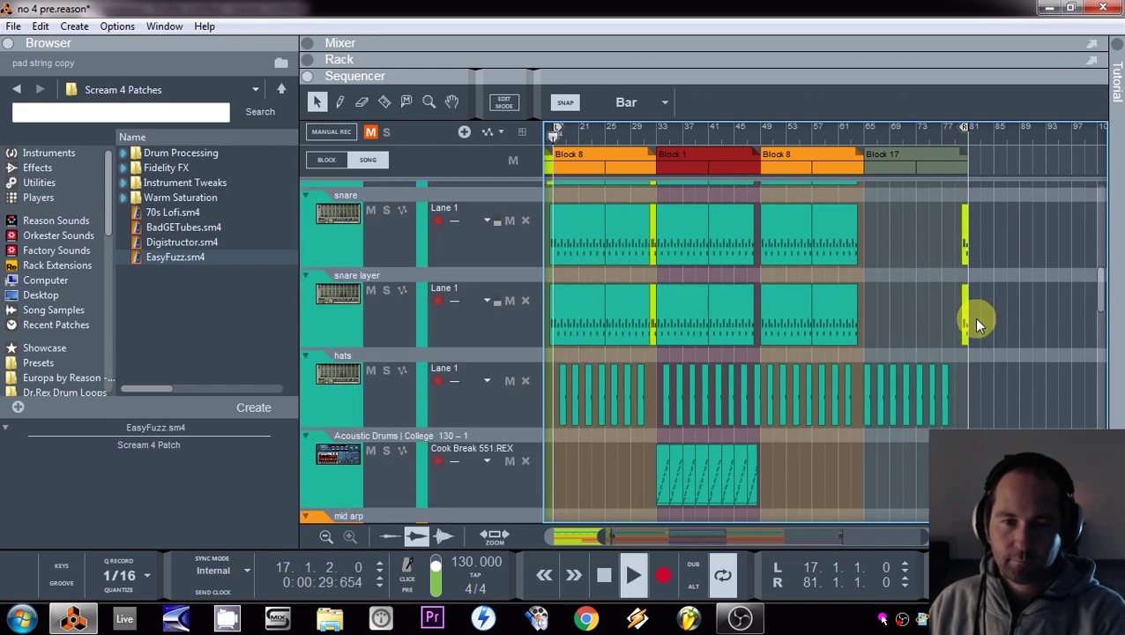
drag(929, 304, 1030, 293)
key(space)
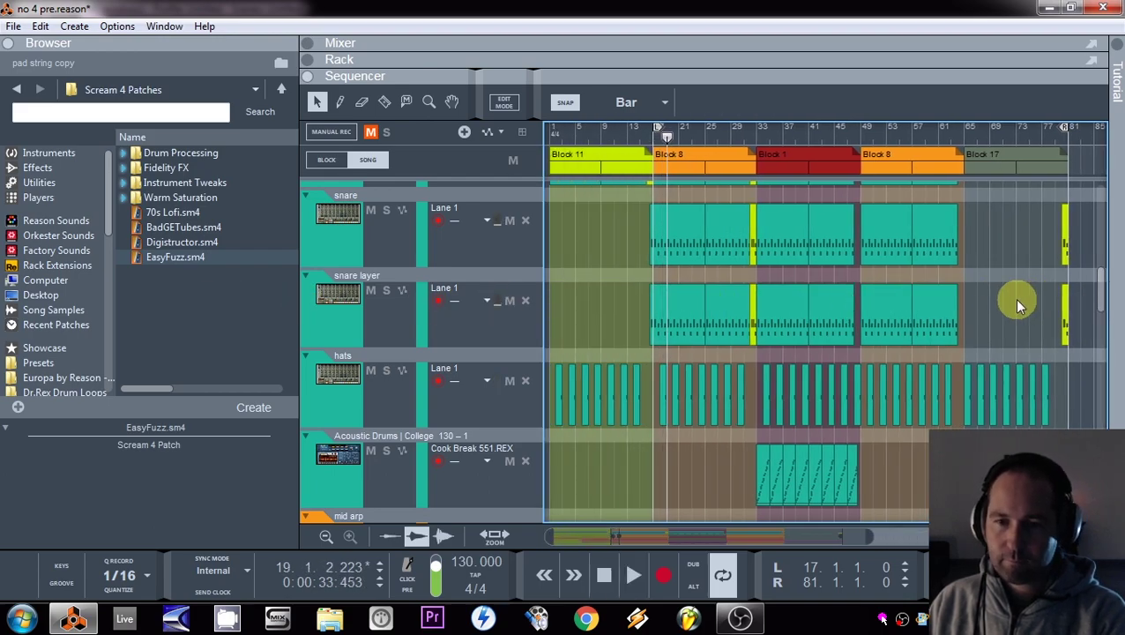
- Create a Redrum drum machine instrument and reset the device to an empty patch
scroll(706, 356, down, 3)
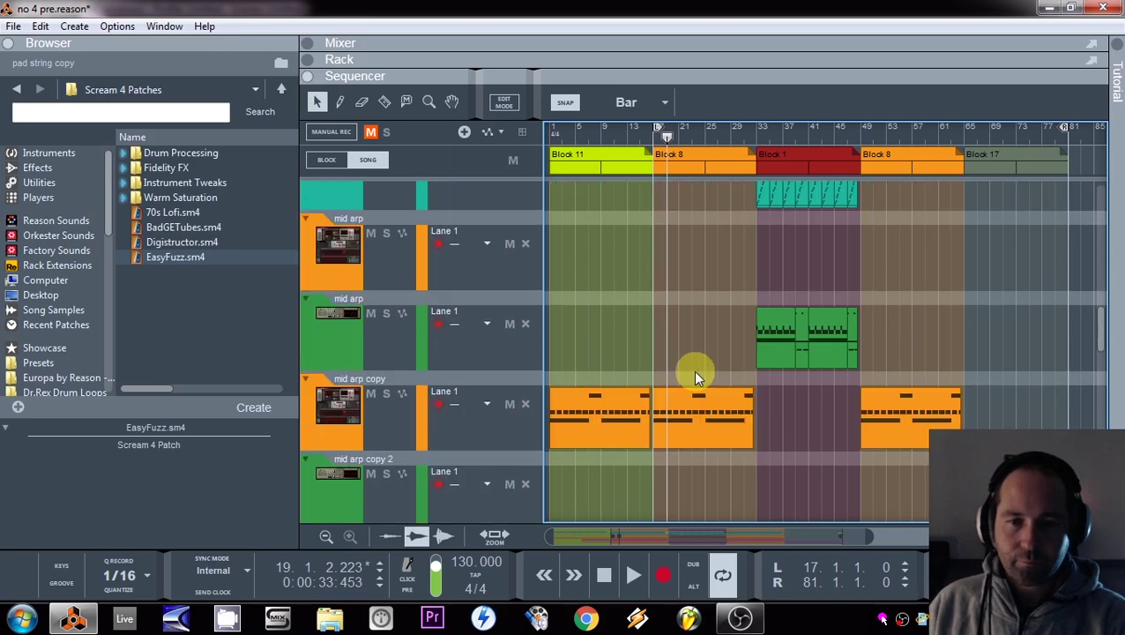
scroll(693, 372, up, 3)
scroll(1004, 296, right, 1)
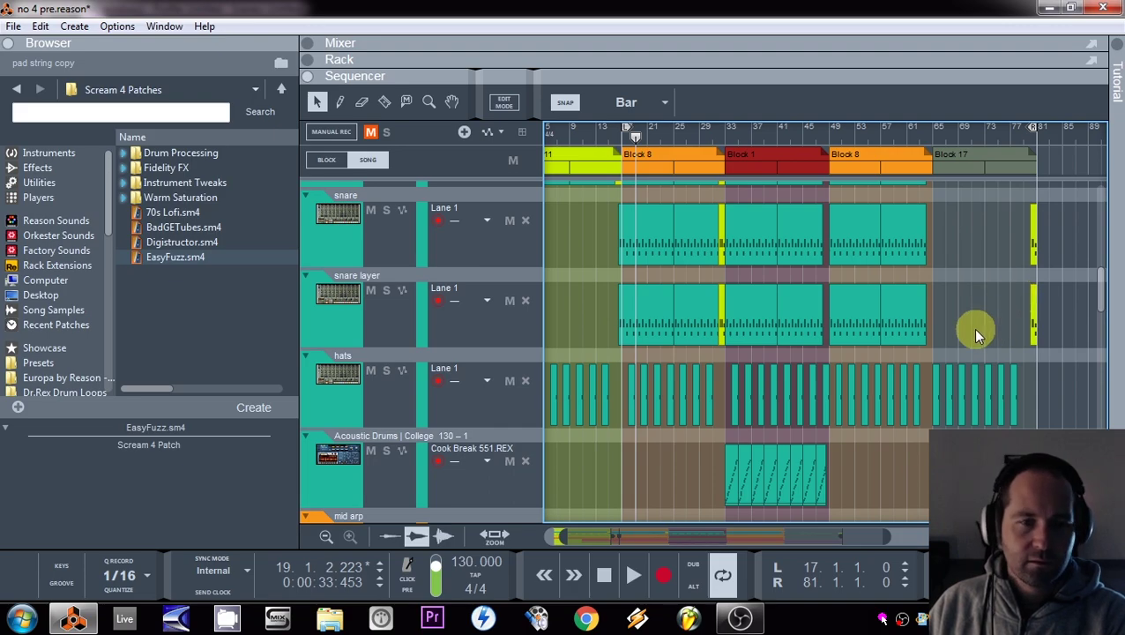
click(73, 27)
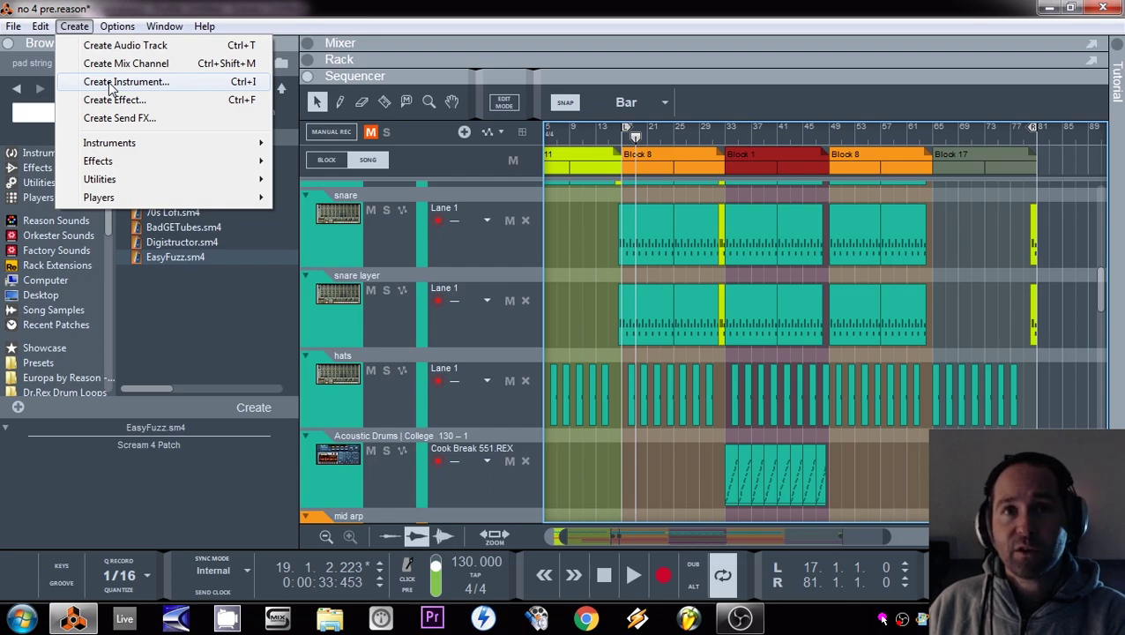
click(111, 84)
double_click(245, 265)
click(314, 57)
right_click(388, 200)
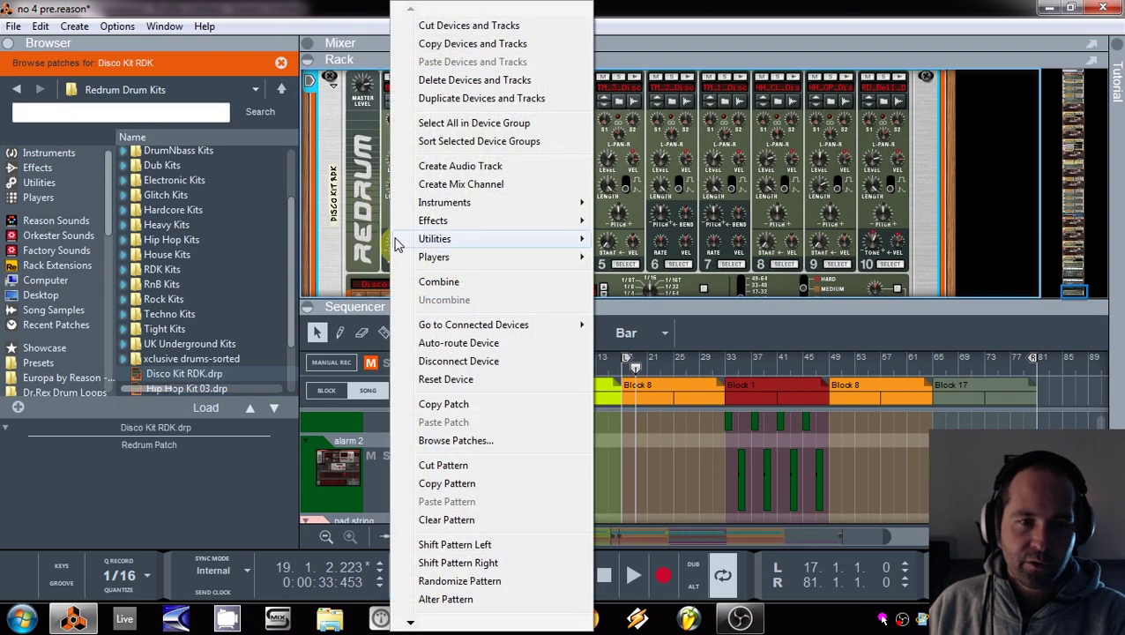
click(465, 377)
- Find the Snares sample folder and load FHP_SNARE8 into drum channel 2 of the Redrum
scroll(9, 344, down, 5)
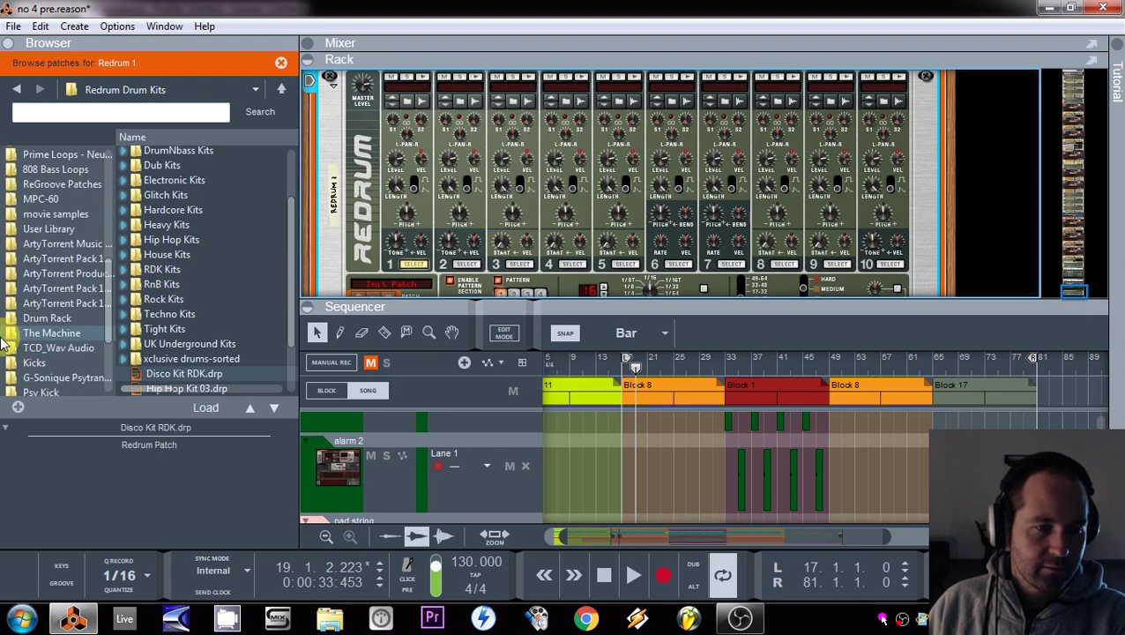
scroll(7, 353, down, 3)
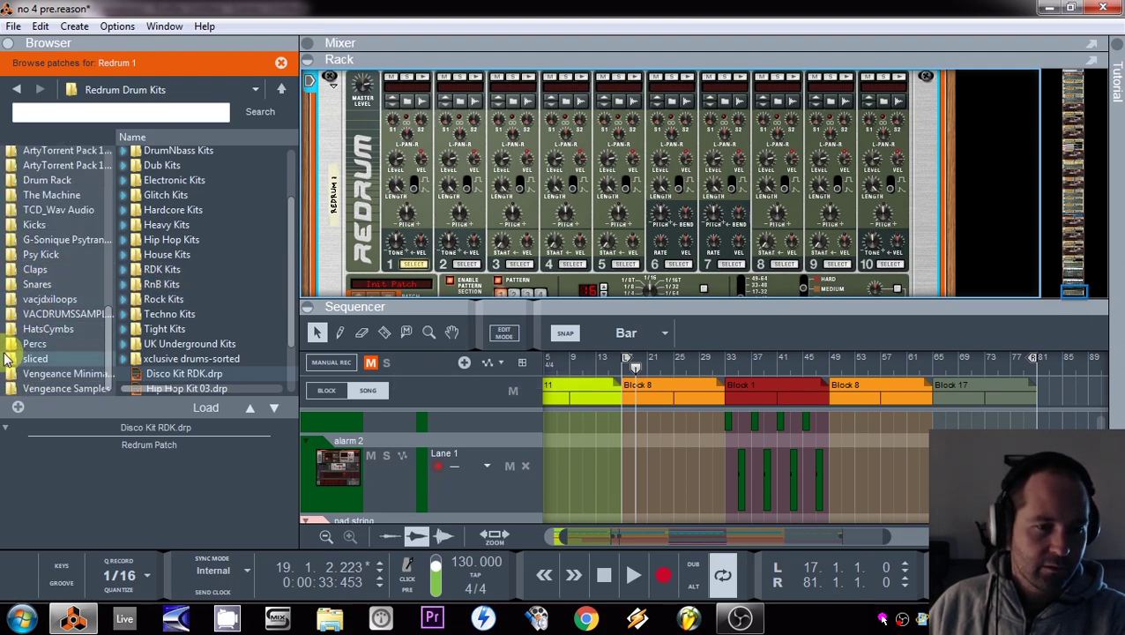
click(280, 62)
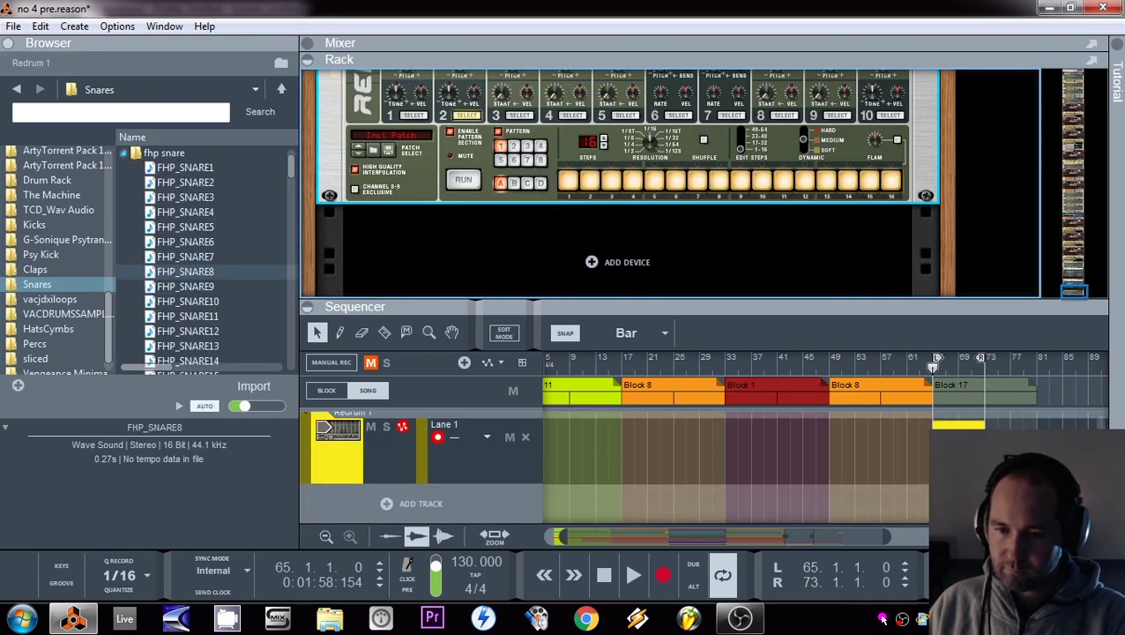
- Move the Redrum clip to bar 57 and copy the current pattern to the track at bar 65, with pattern section playback disabled
drag(965, 472, 912, 481)
right_click(465, 164)
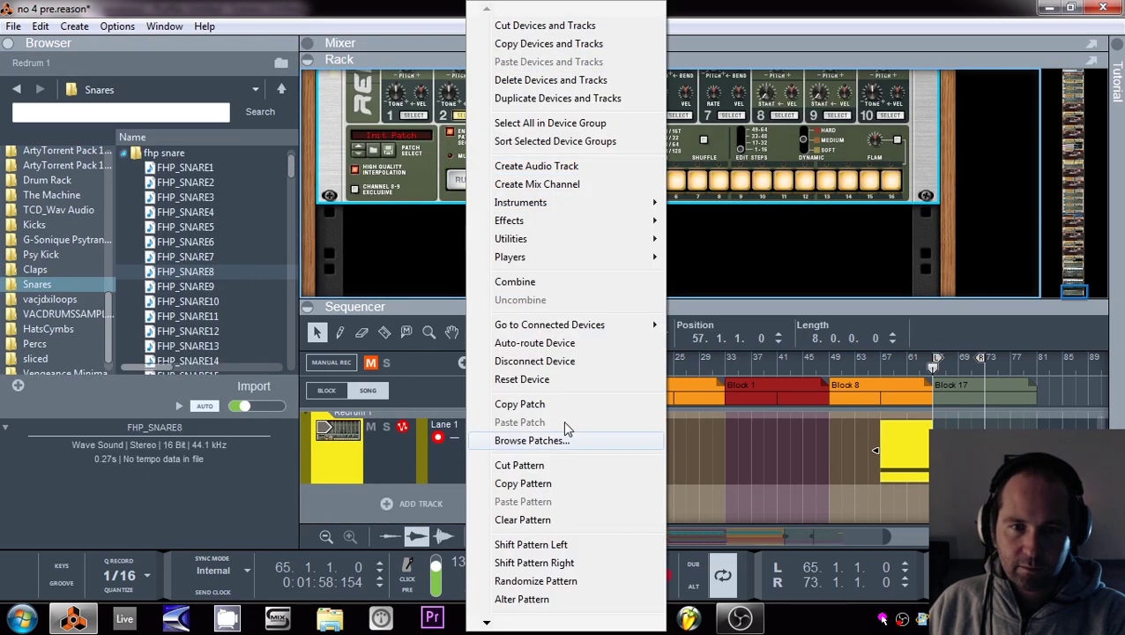
scroll(549, 598, down, 5)
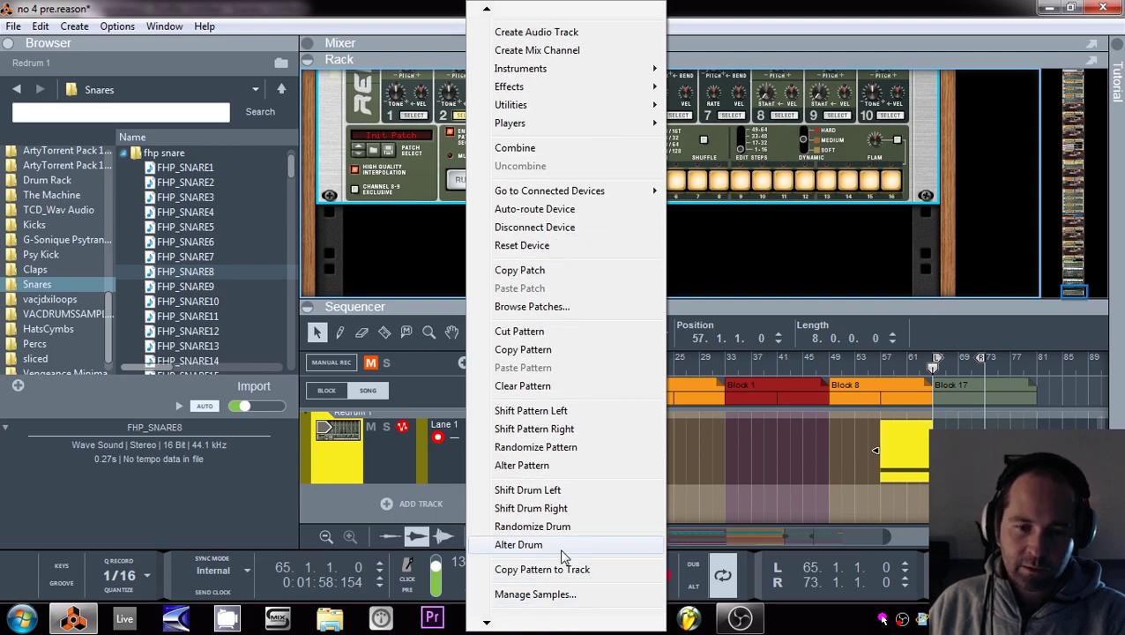
click(558, 568)
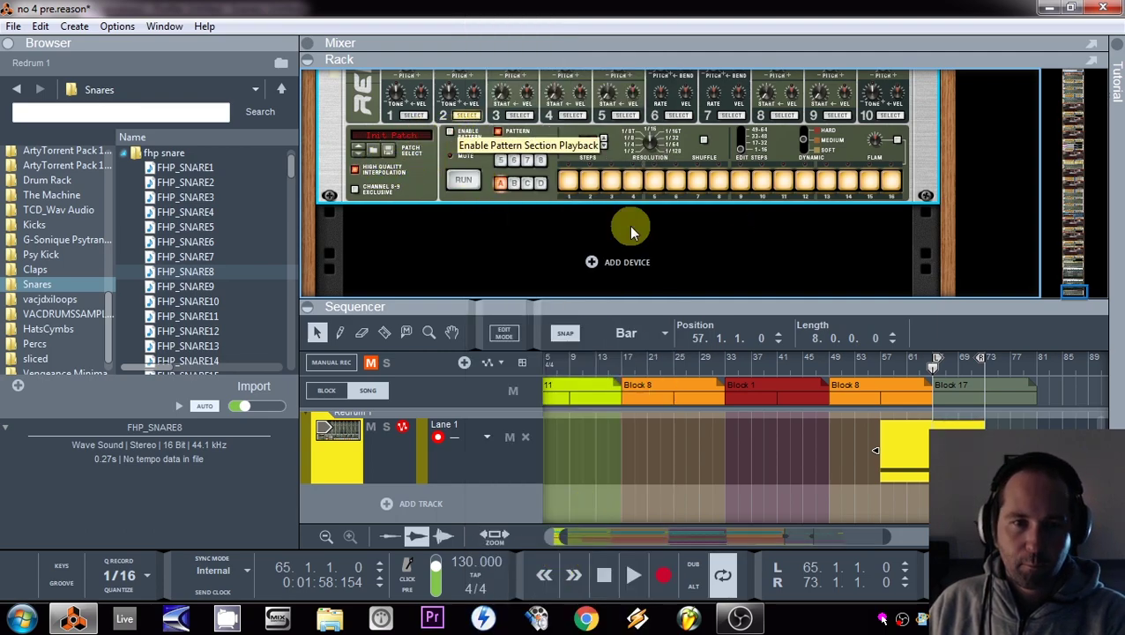
click(449, 131)
- Color the new Redrum clip Light Blue and place it at bar 73, after the yellow clip at bar 65
right_click(941, 448)
mouse_move(983, 326)
click(776, 430)
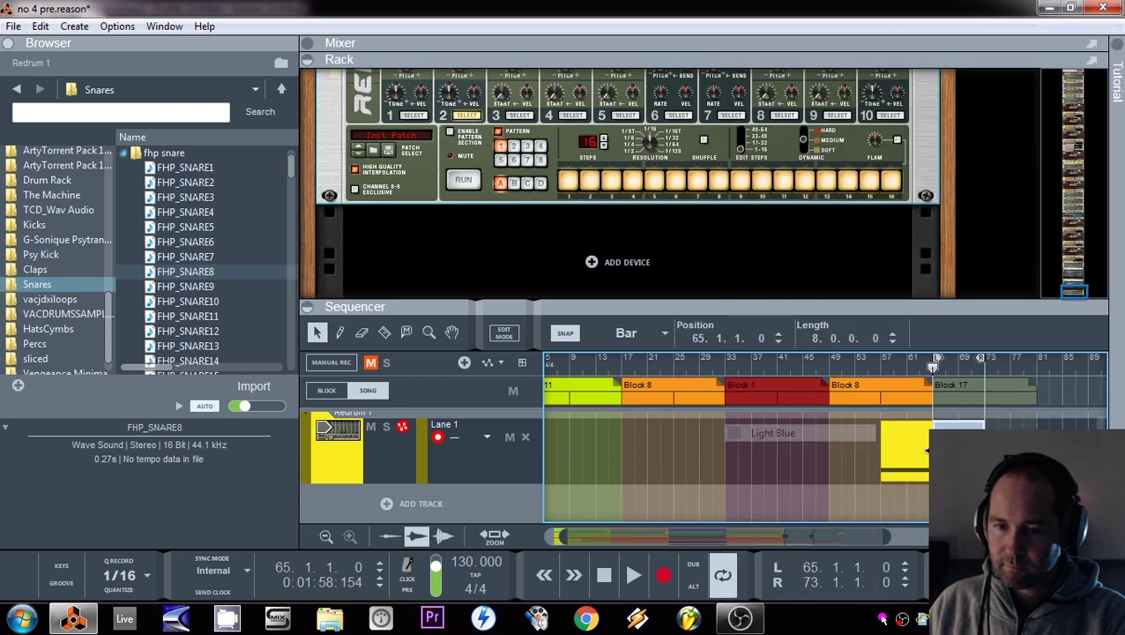
drag(1013, 441, 877, 450)
drag(903, 450, 956, 449)
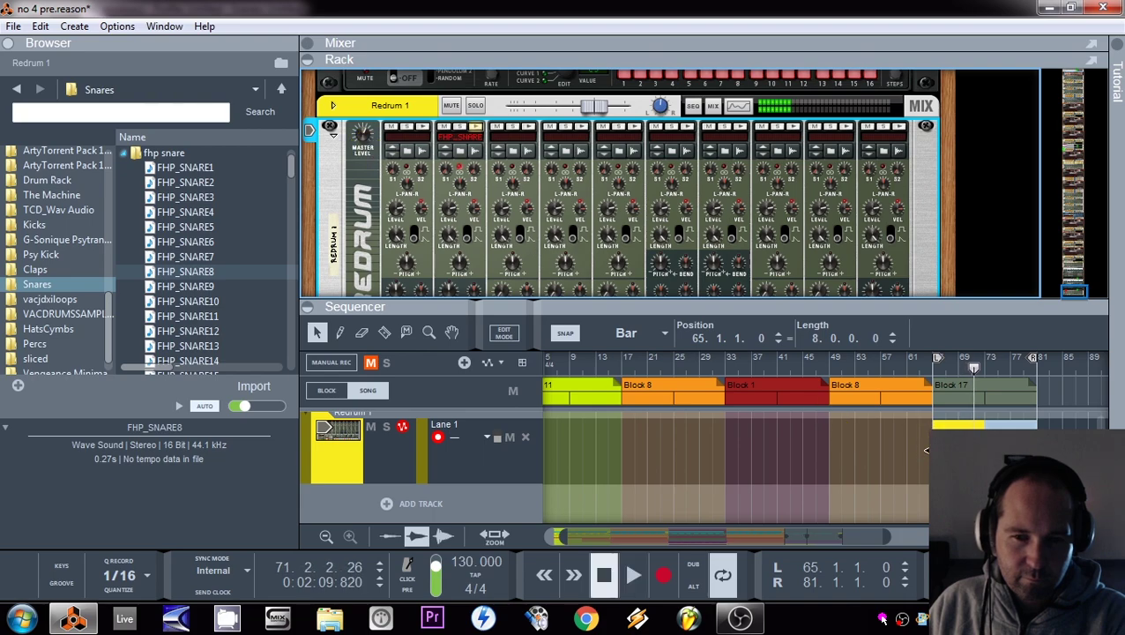
- Create an automation lane for the Redrum's Drum 1 Level
drag(957, 459, 366, 141)
right_click(396, 212)
click(441, 223)
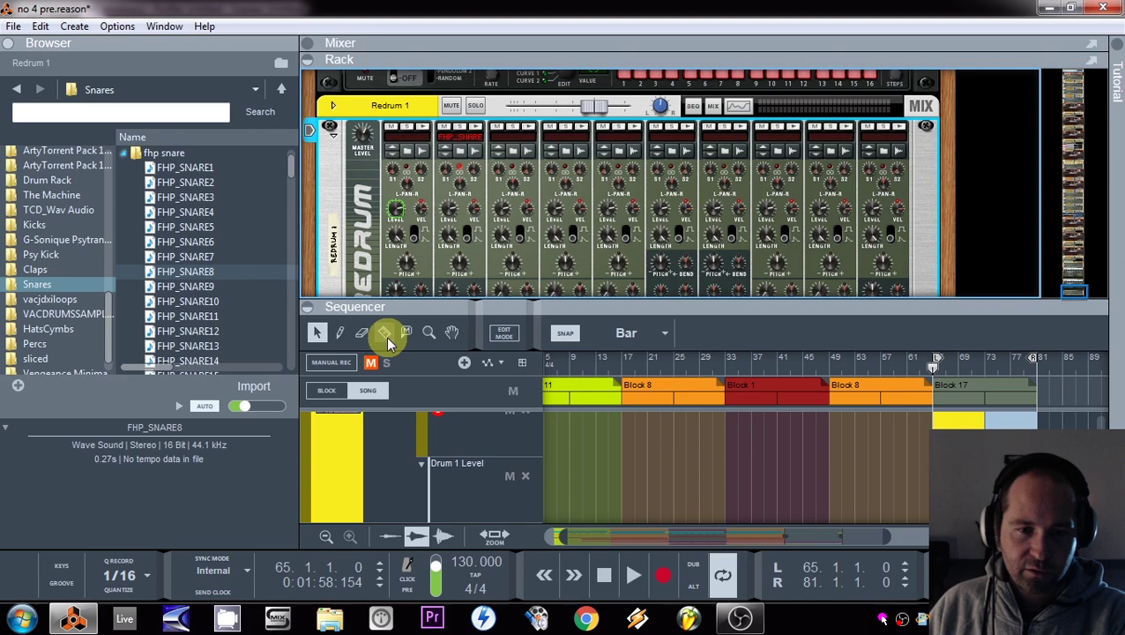
- Draw a 16-bar automation clip from bar 65 in the Drum 1 Level lane and open it for editing
right_click(397, 212)
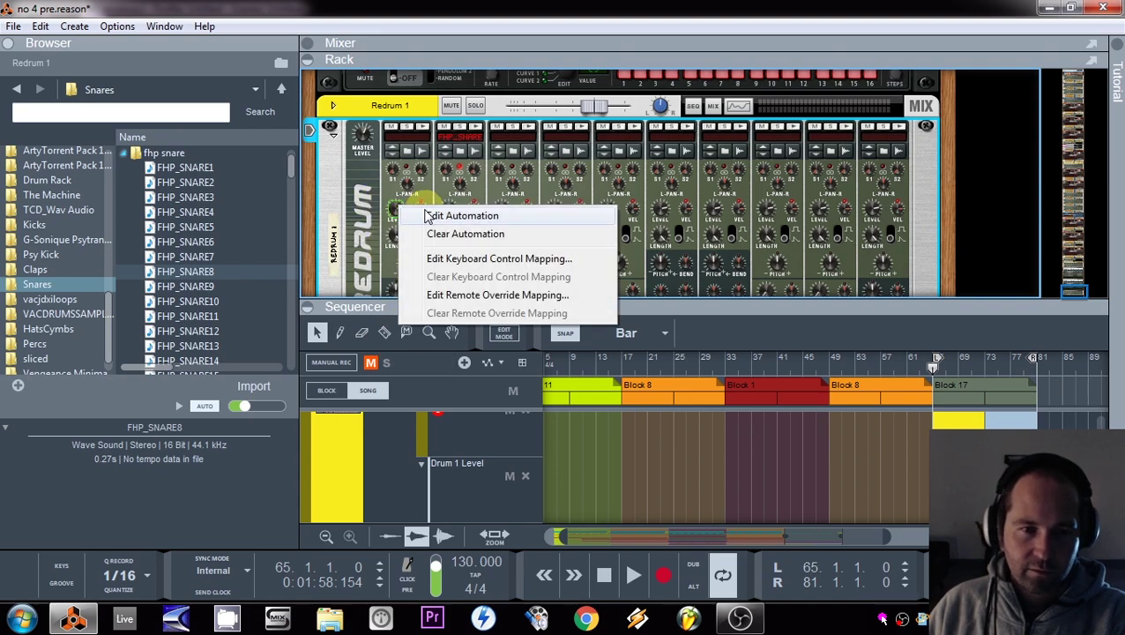
click(304, 213)
click(344, 333)
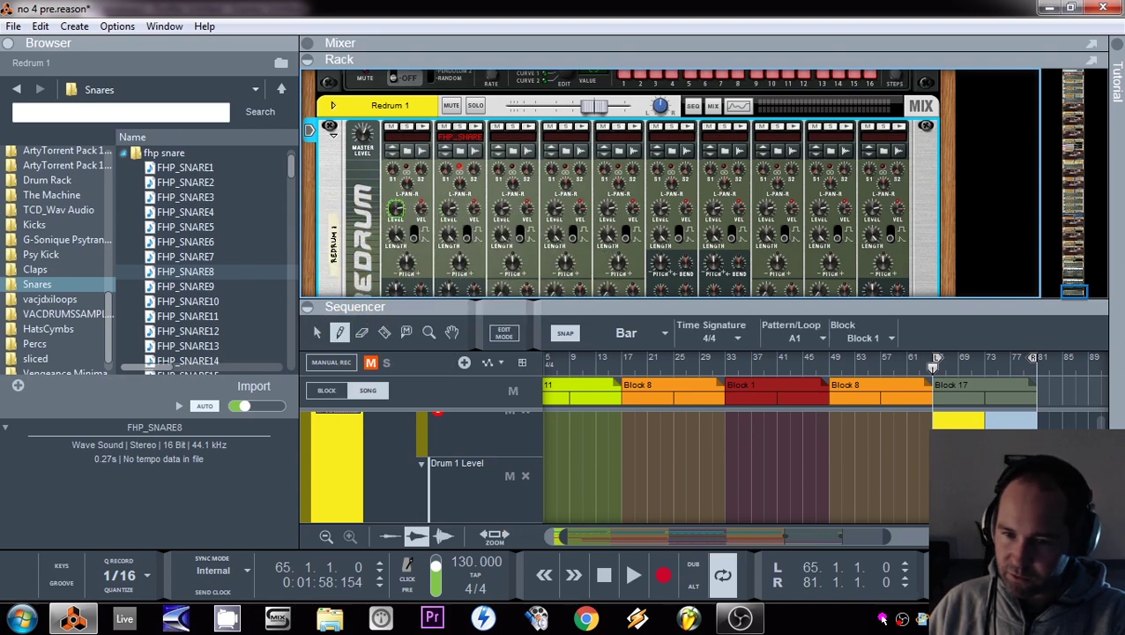
drag(946, 480, 1036, 480)
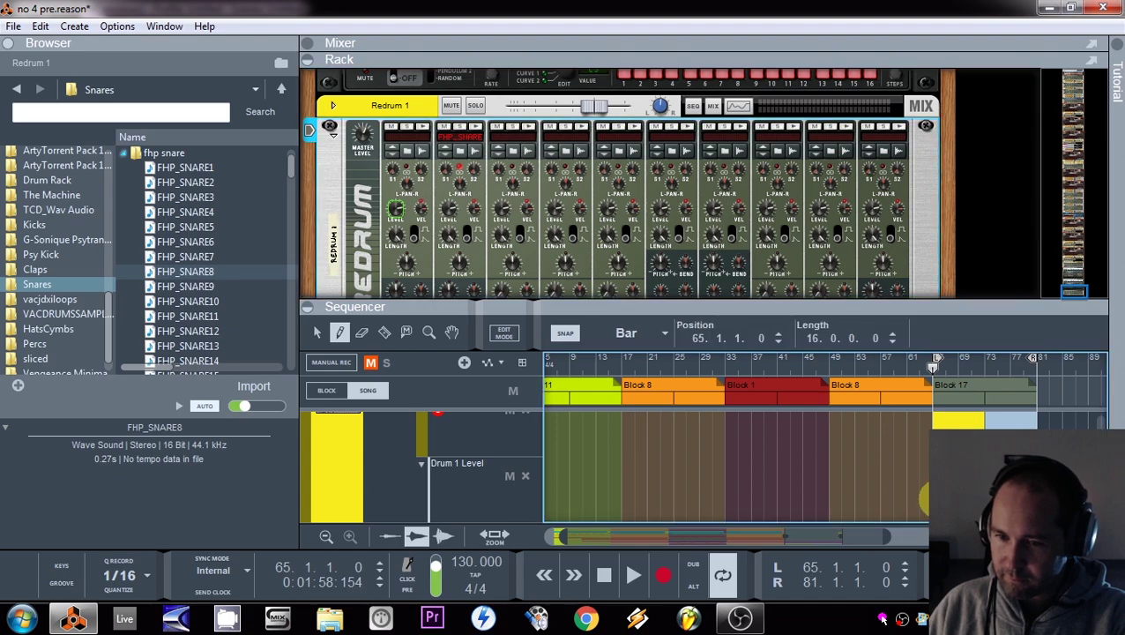
drag(936, 499, 933, 499)
click(322, 335)
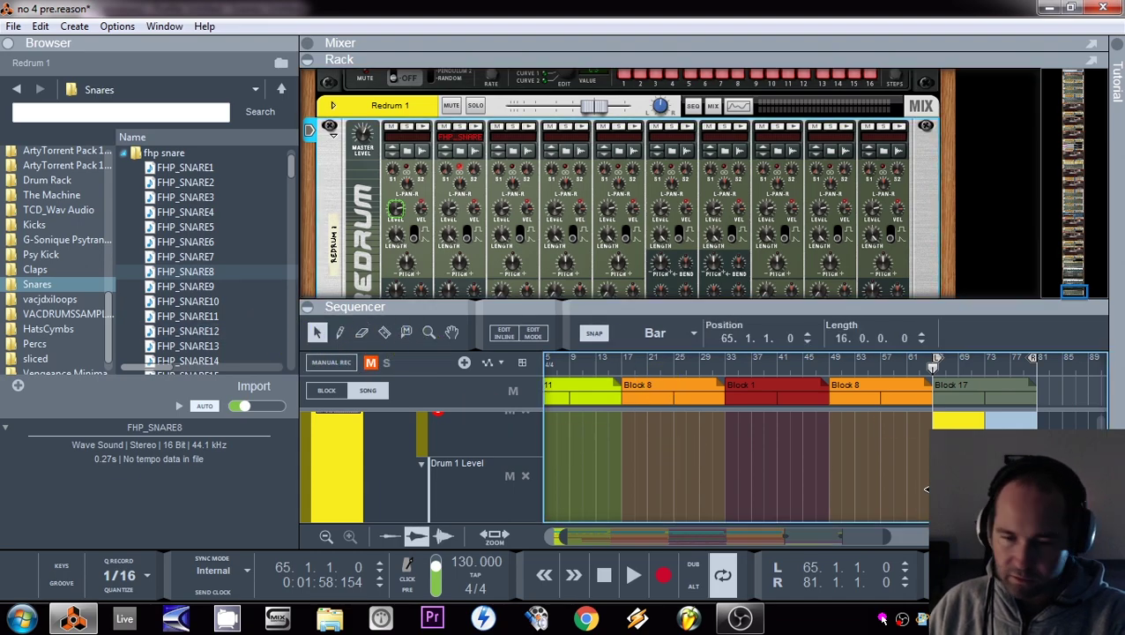
double_click(979, 480)
drag(751, 309, 751, 158)
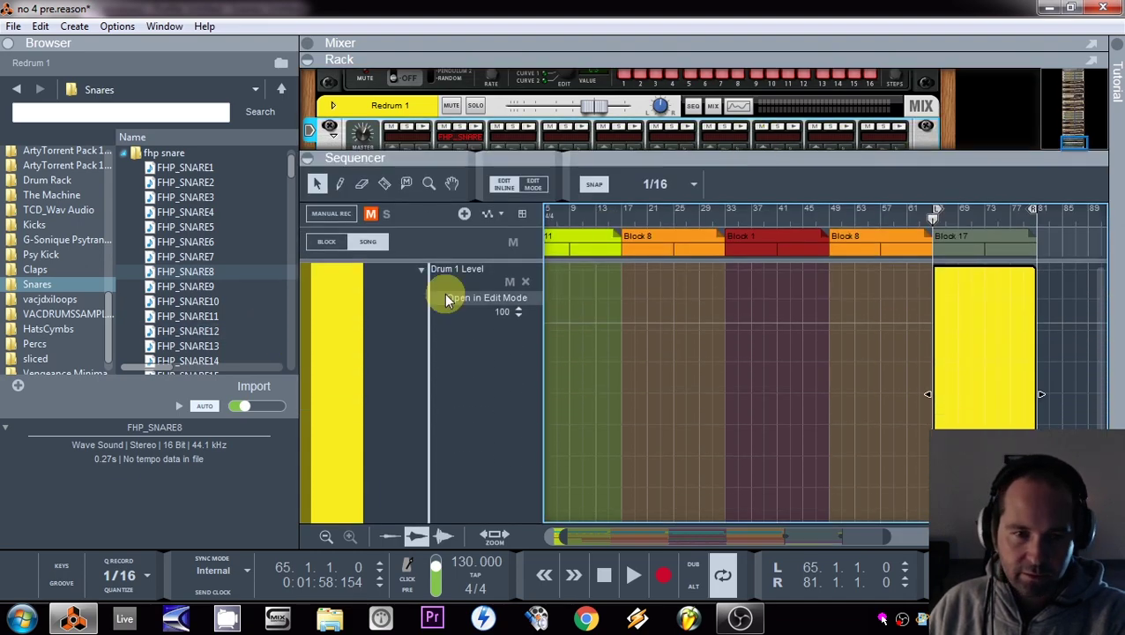
- Remove the Redrum's Drum 1 Level automation lane and play the song from bar 65
scroll(966, 362, down, 1)
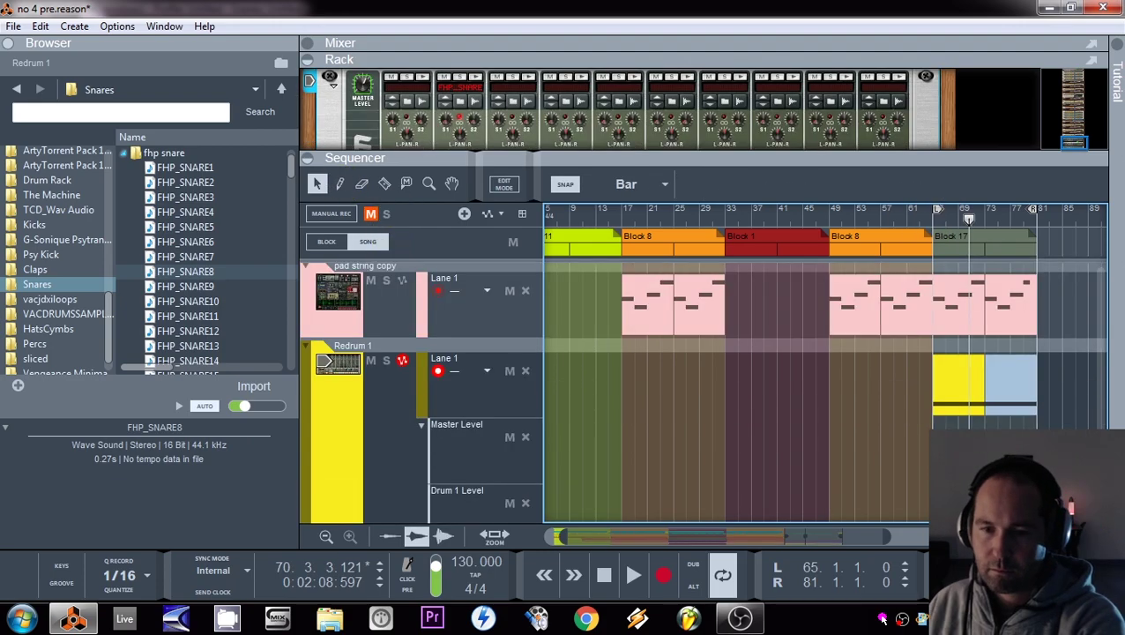
click(526, 502)
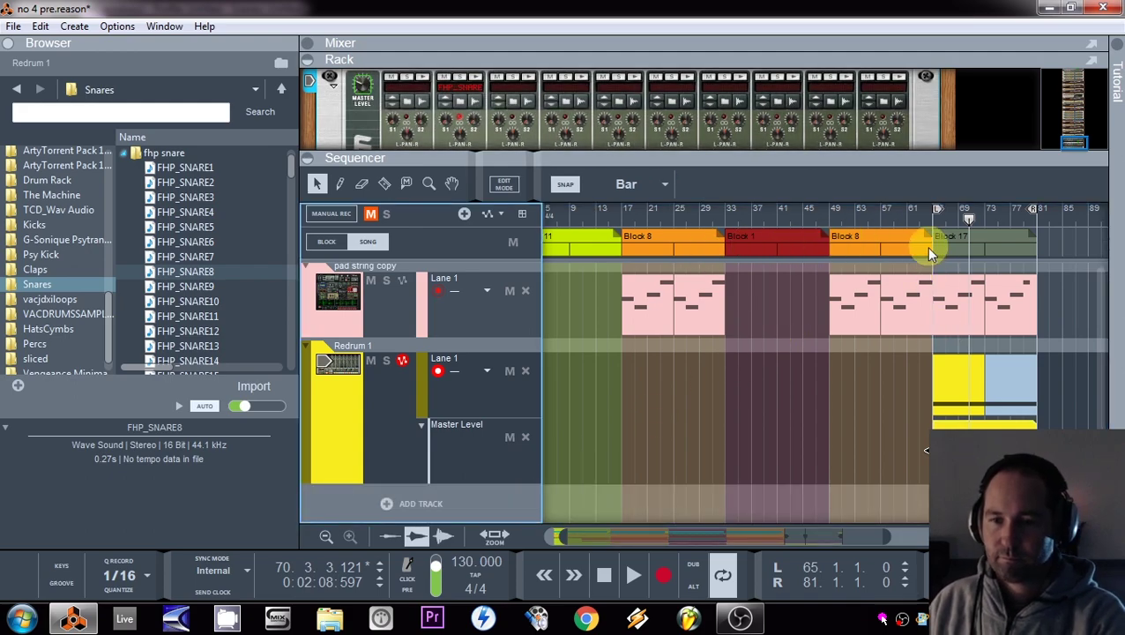
click(931, 218)
key(space)
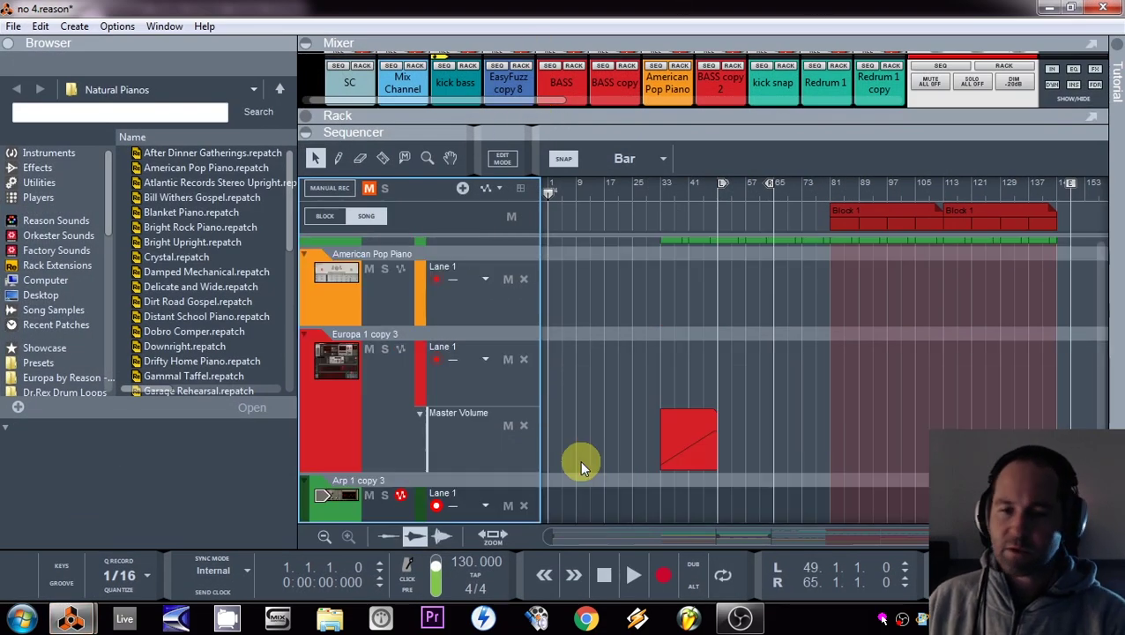
- Copy the wah 5 5 and two VMH1 FX Sounds audio tracks from no 4.reason into no 4 pre.reason
scroll(580, 459, down, 8)
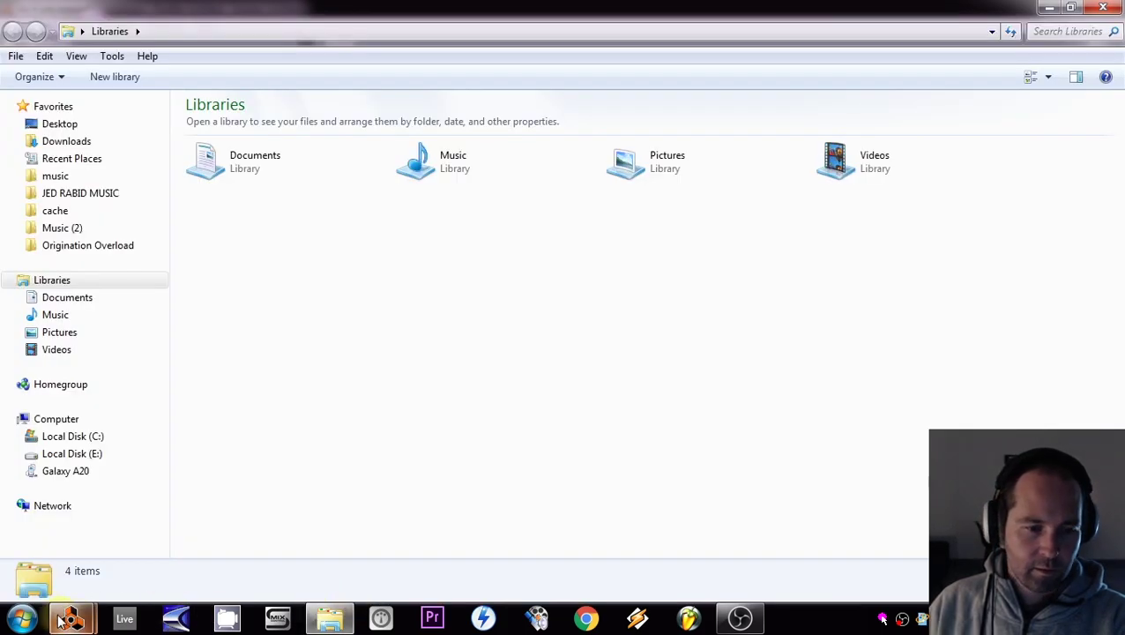
click(72, 618)
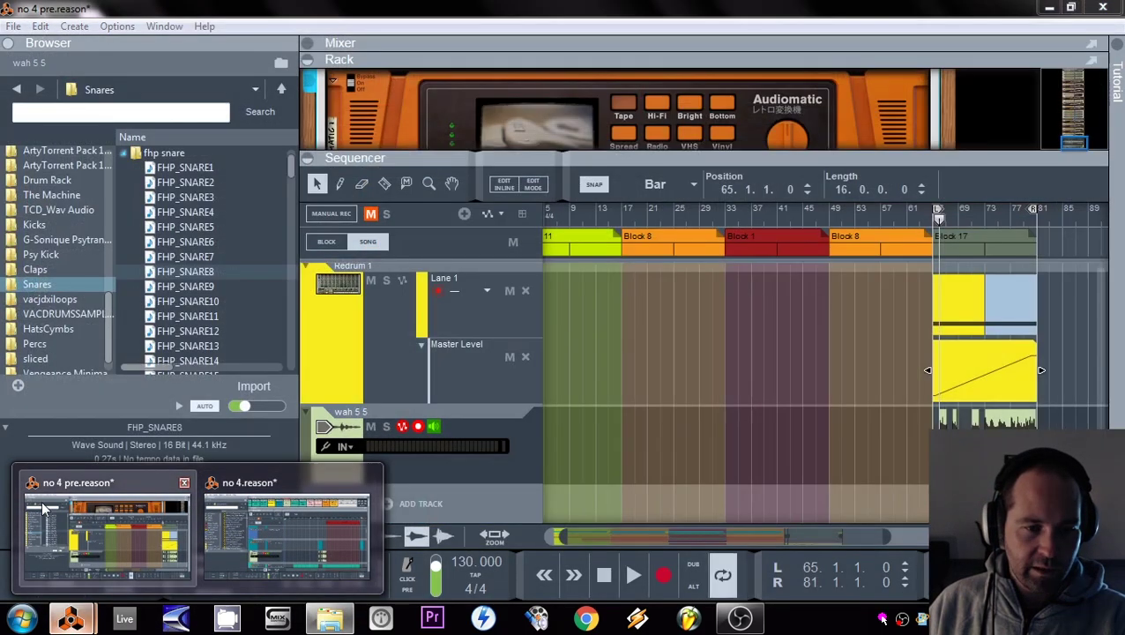
click(246, 516)
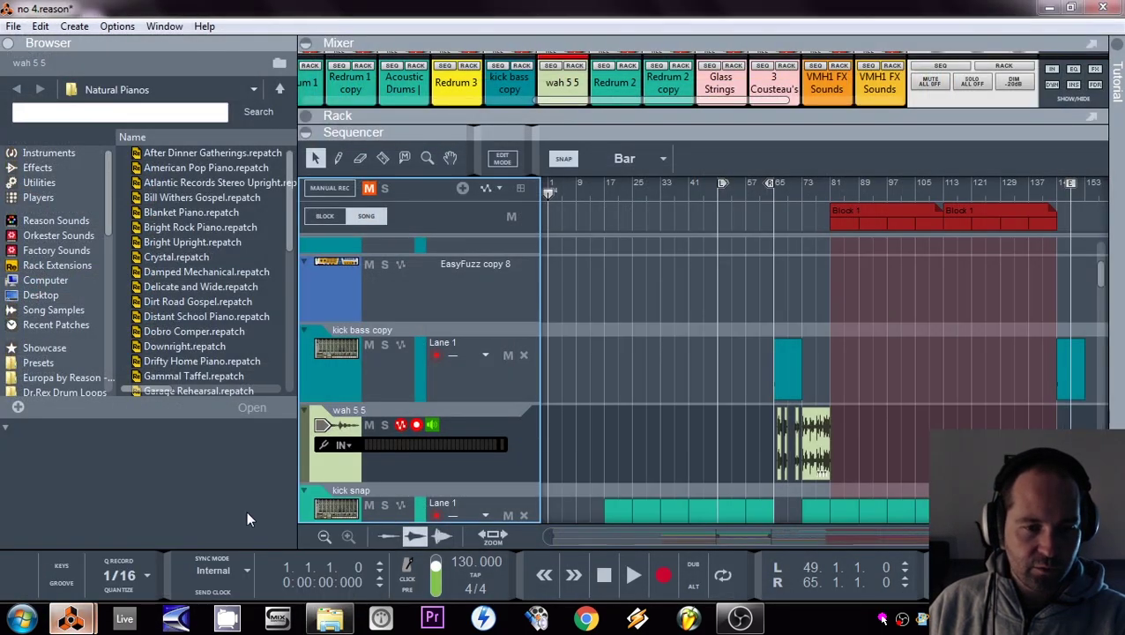
scroll(810, 314, up, 5)
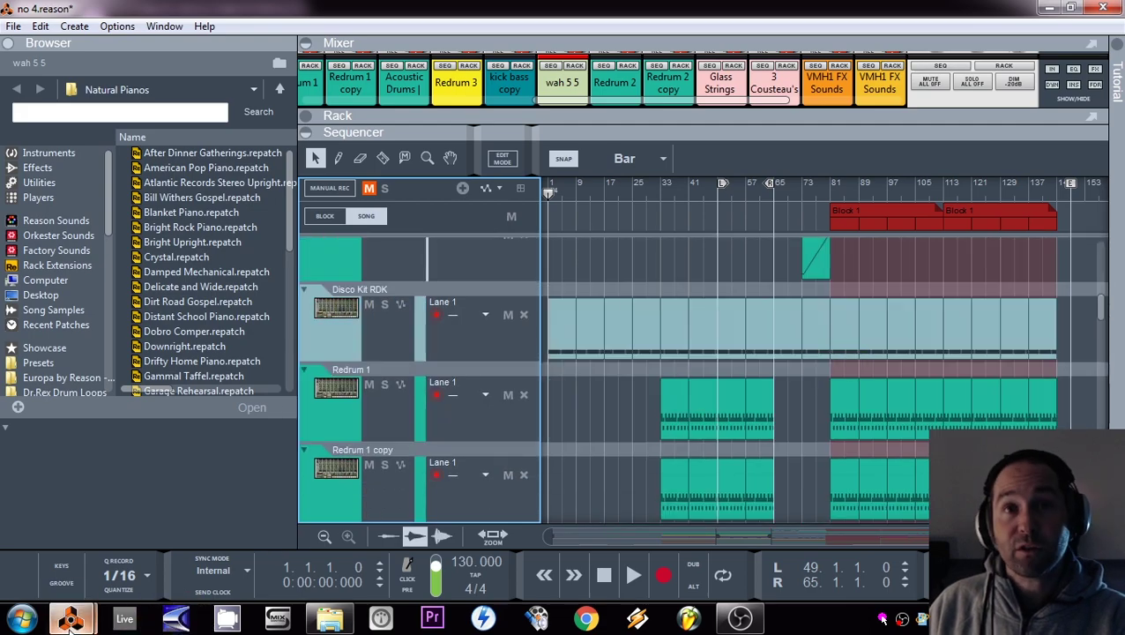
mouse_move(70, 624)
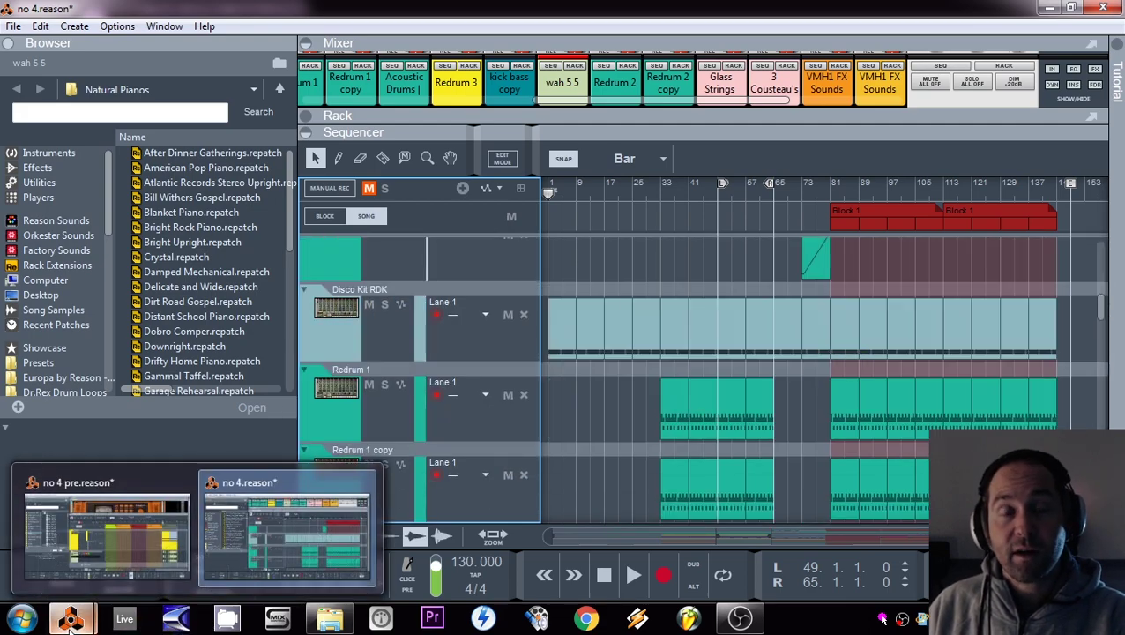
click(105, 529)
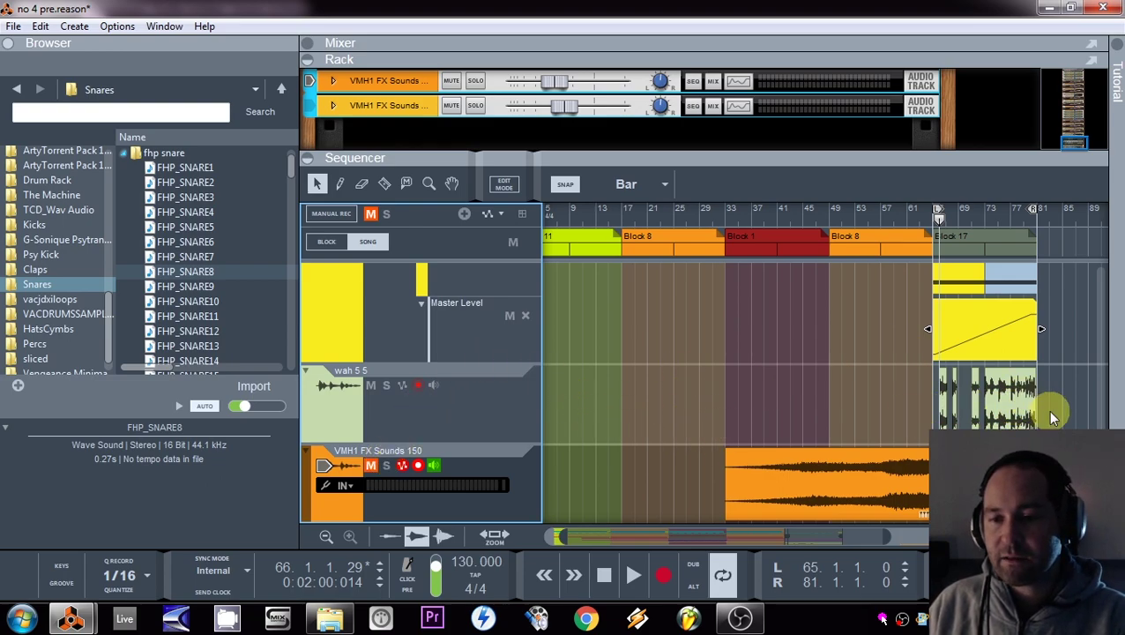
- Unmute the VMH1 FX Sounds 150 track and play the song from bar 33
drag(915, 218, 723, 220)
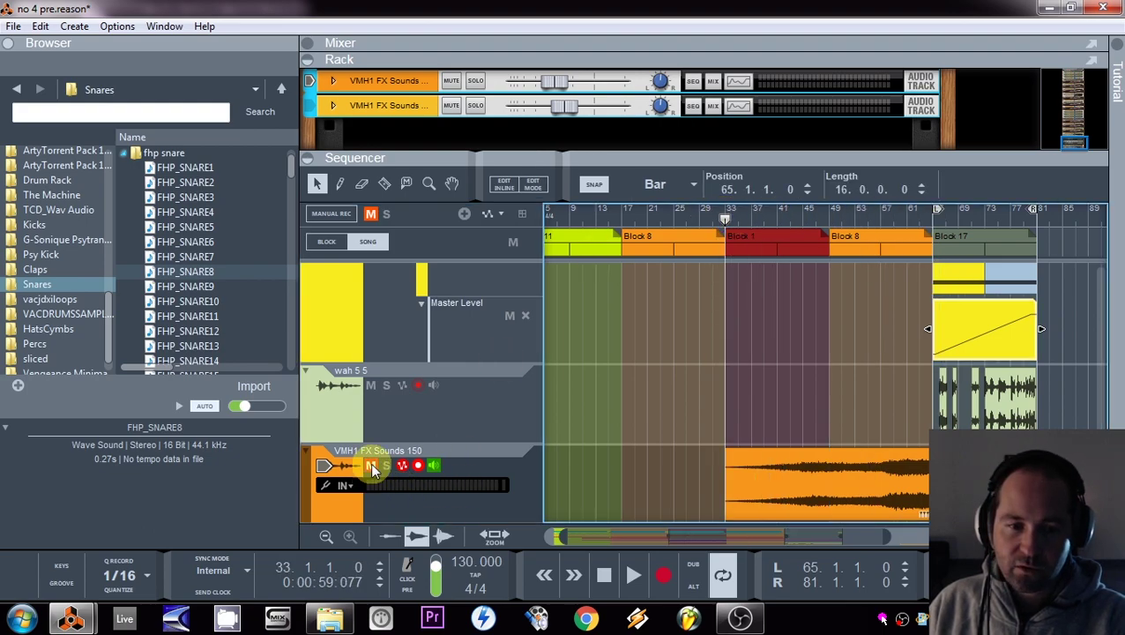
click(743, 313)
scroll(741, 316, down, 2)
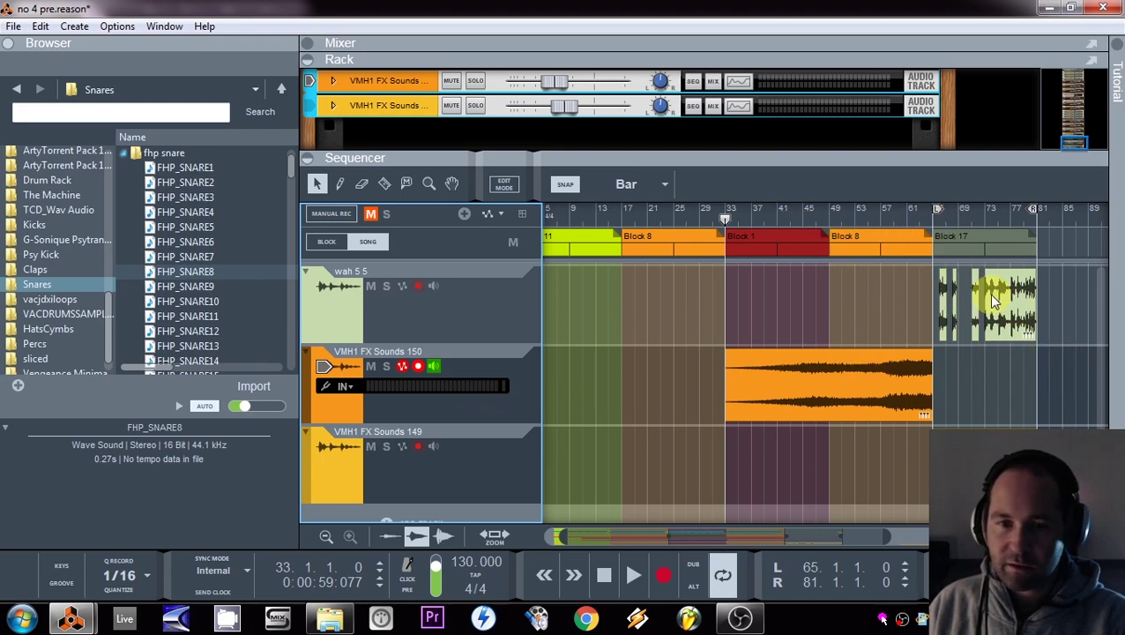
key(space)
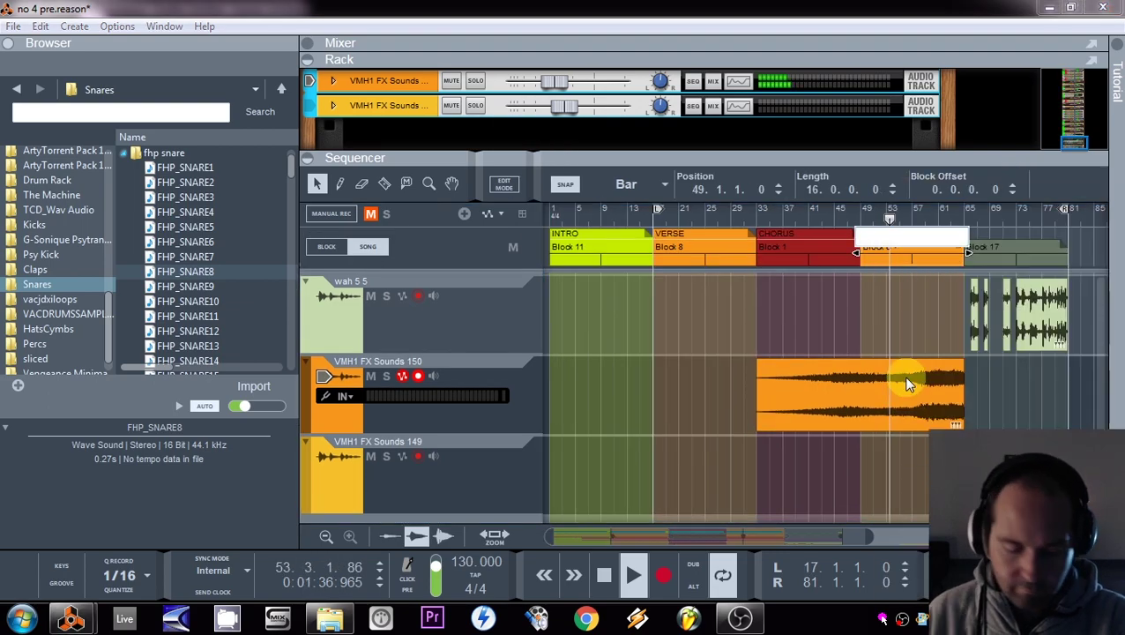
- Label the Block 8 clip at bar 49 VERSE and the Block 17 clip BREAKDOWN
text(VERSE)
key(Return)
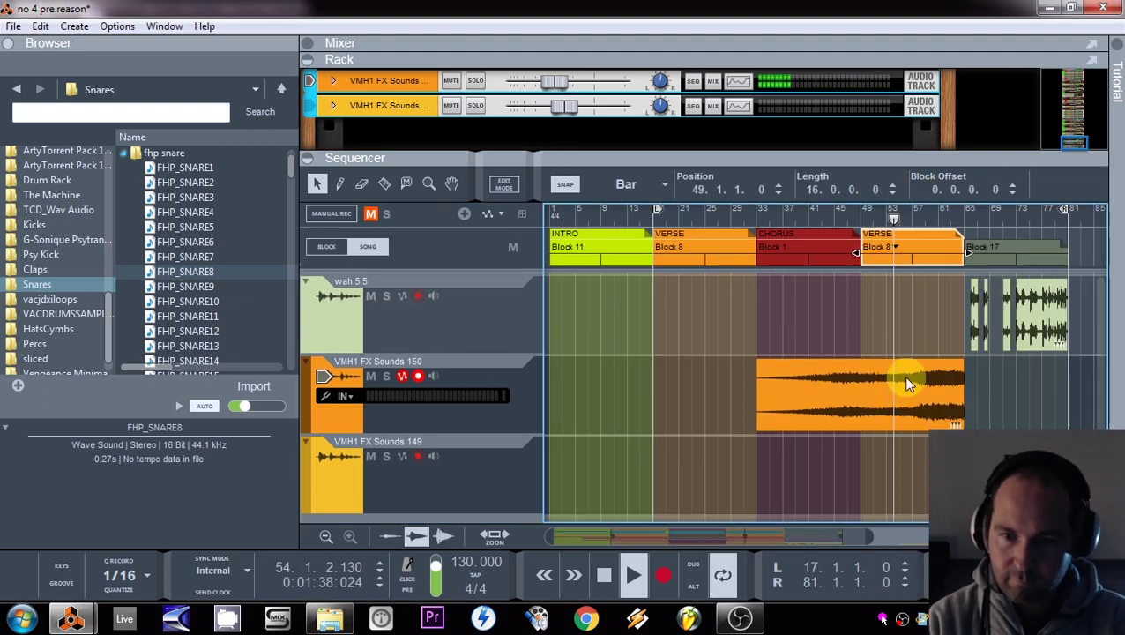
right_click(1004, 249)
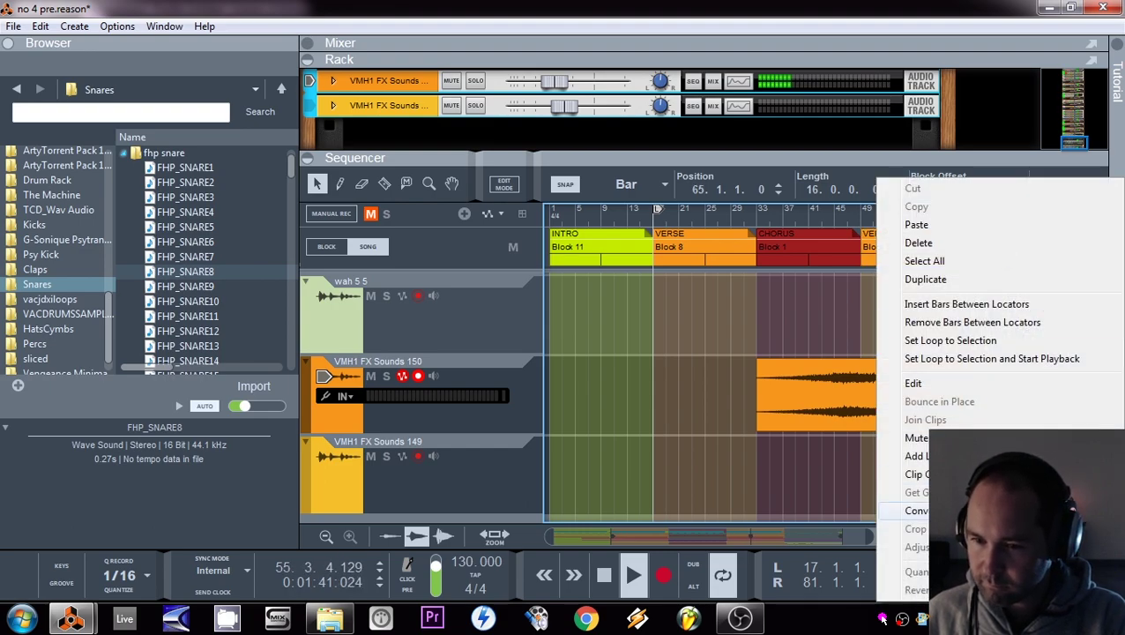
click(916, 455)
text(BREAKDOWN)
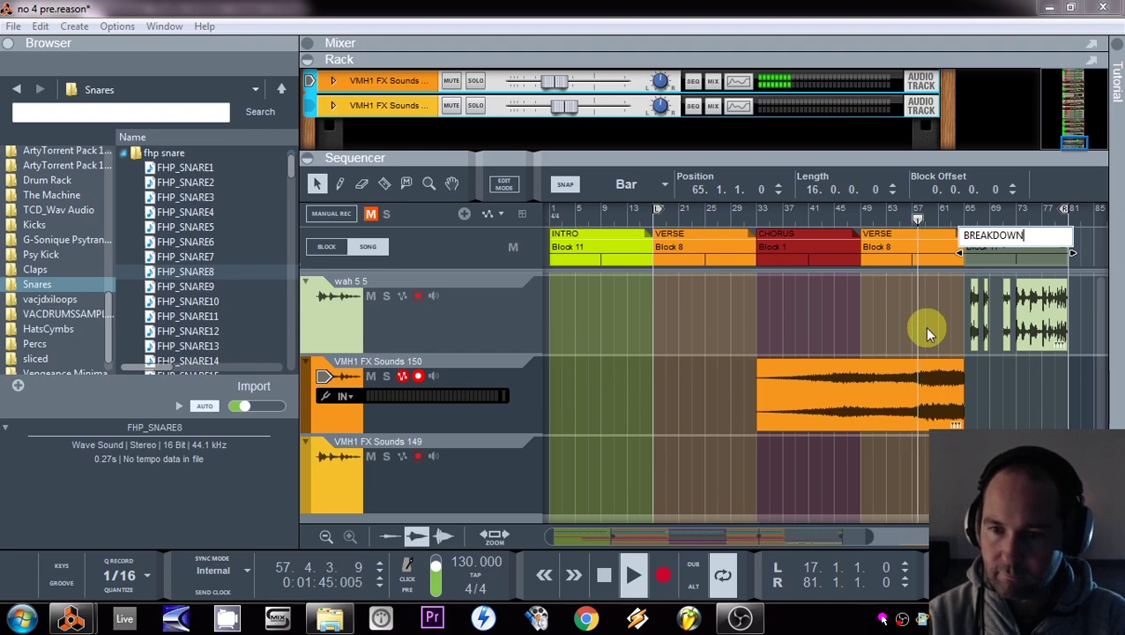
key(Return)
- Set the length of the light blue Redrum clip at bar 73 to 7.2.0.0 and play the song
drag(824, 325, 707, 315)
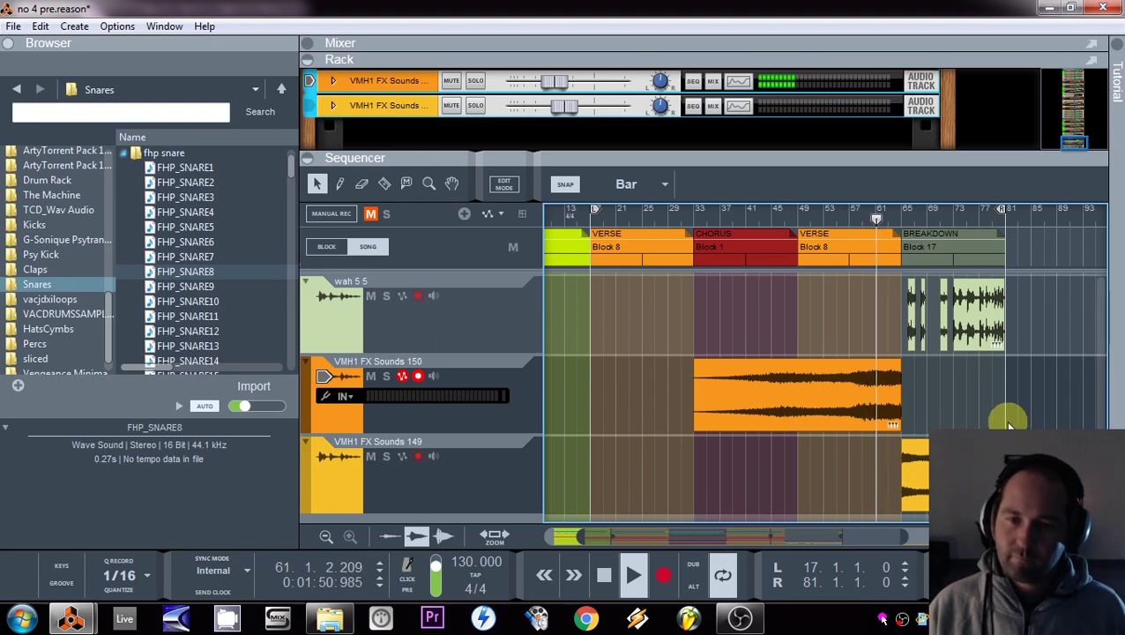
scroll(1009, 423, up, 3)
scroll(1005, 415, down, 3)
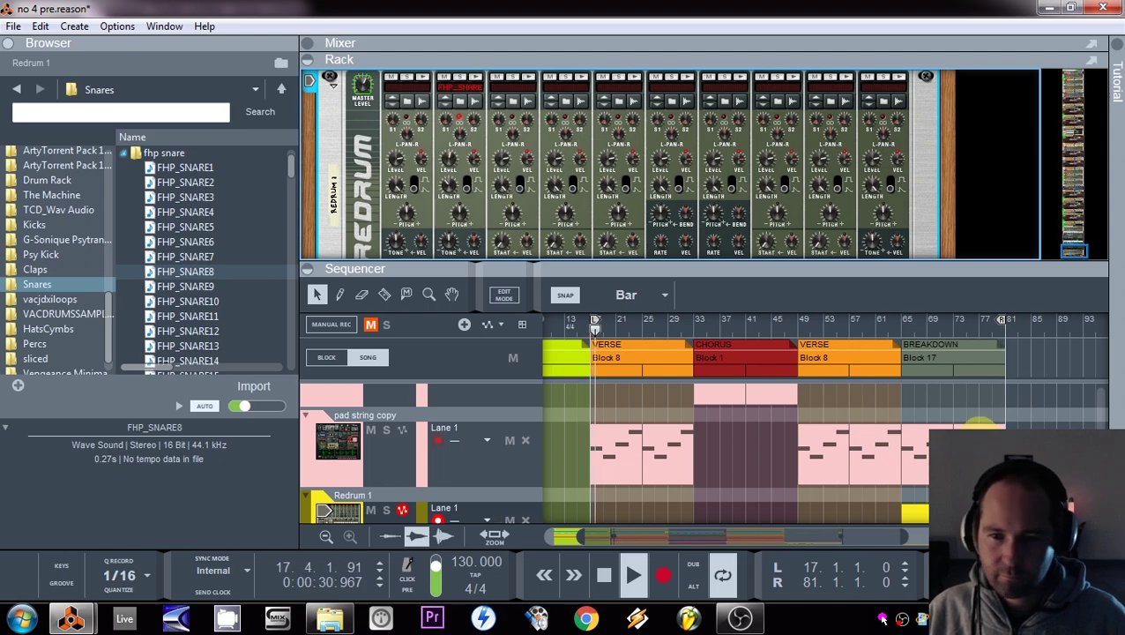
click(896, 269)
click(1001, 355)
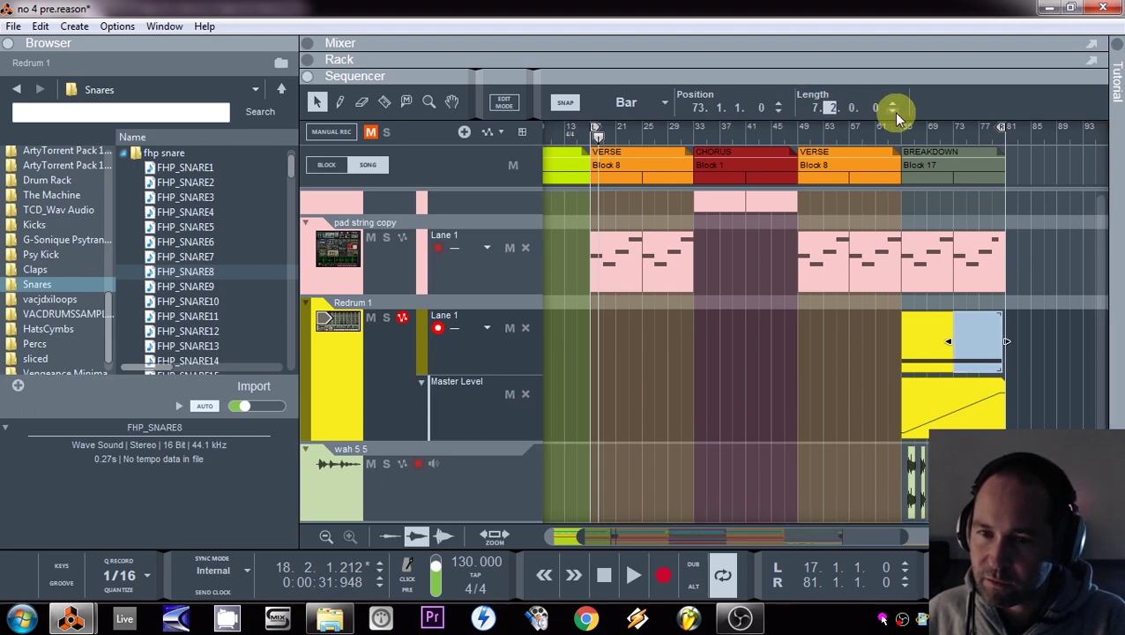
click(982, 131)
key(space)
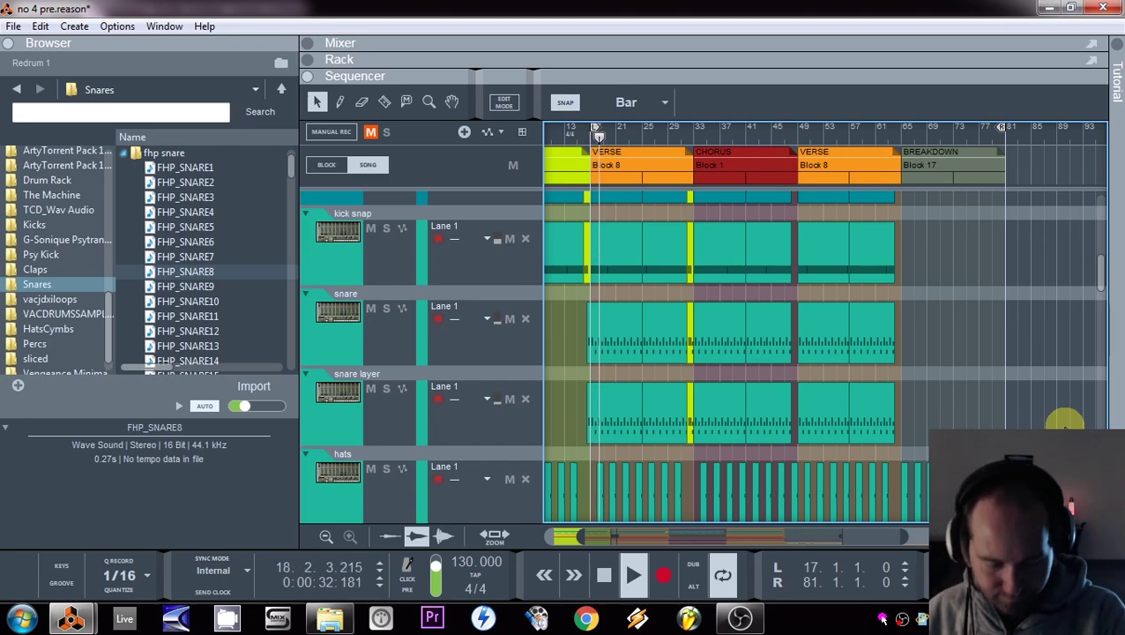
- Undo the last change to the fills near bar 80 on the snare and snare layer tracks, and stop playback
key(ctrl+z)
key(space)
drag(981, 255, 901, 265)
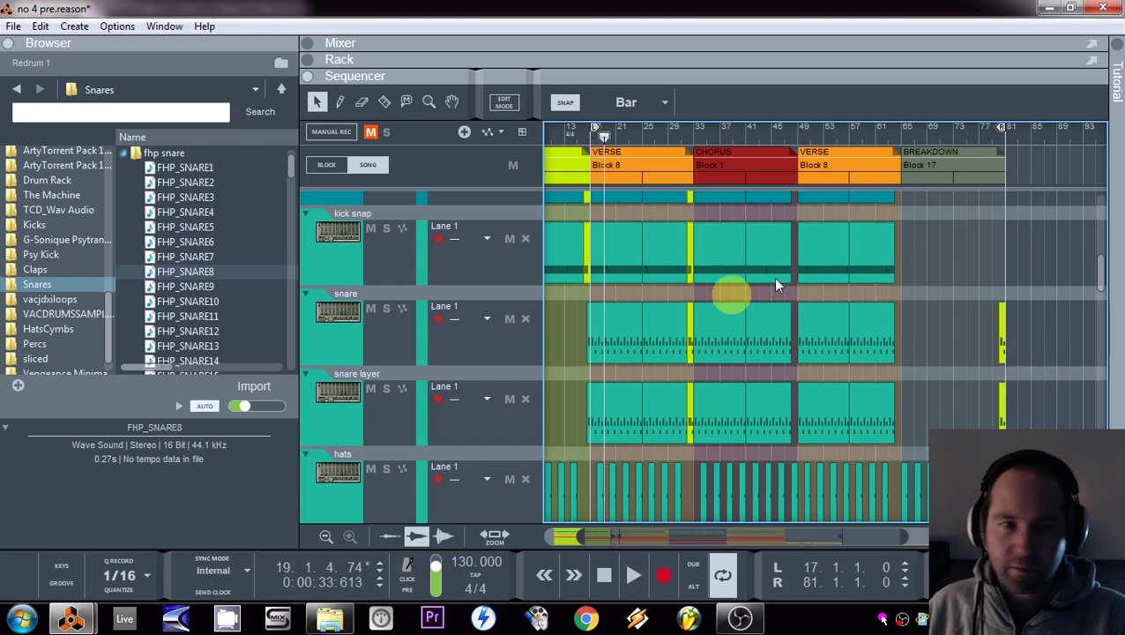
- Copy the kick bass copy track with its clip at bar 65 from no 4.reason into no 4 pre.reason, above the wah 5 5 track
click(14, 26)
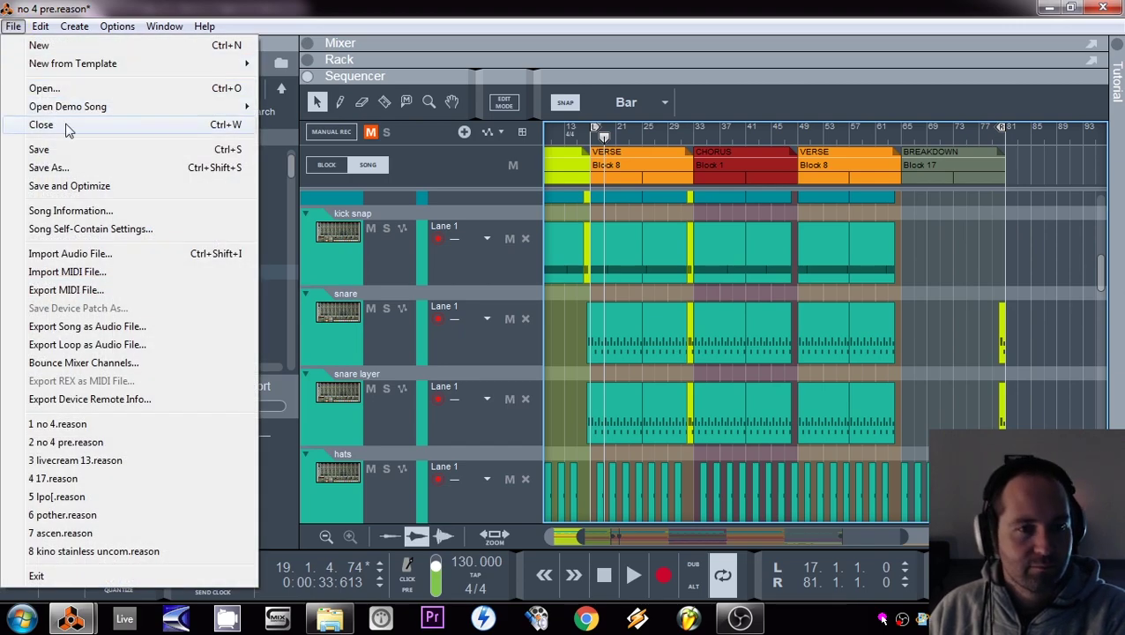
click(353, 7)
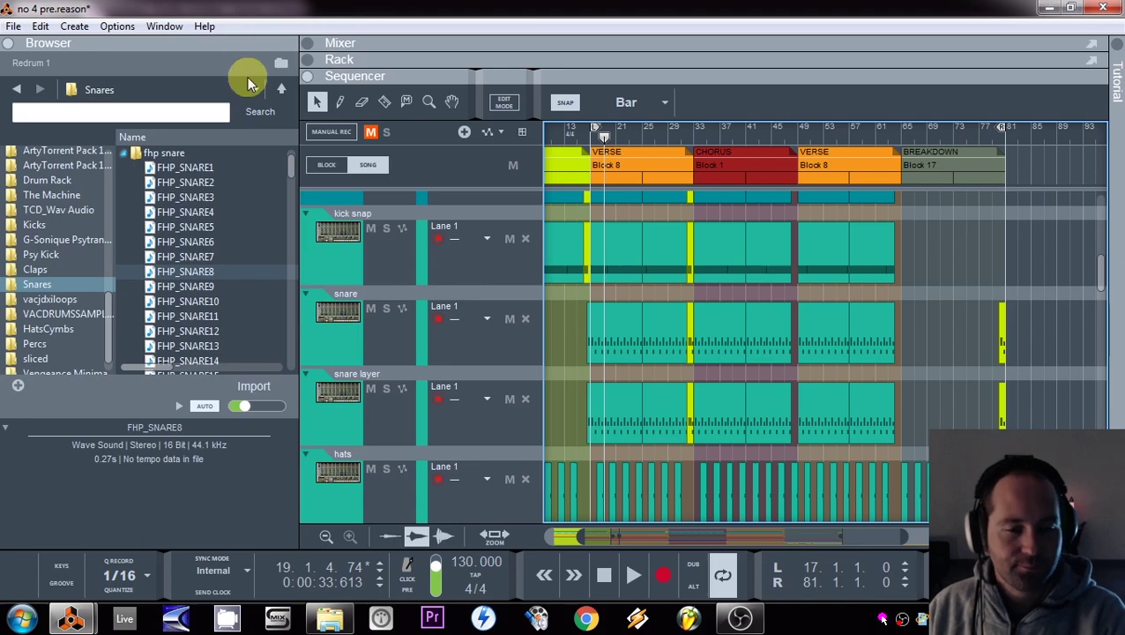
click(14, 26)
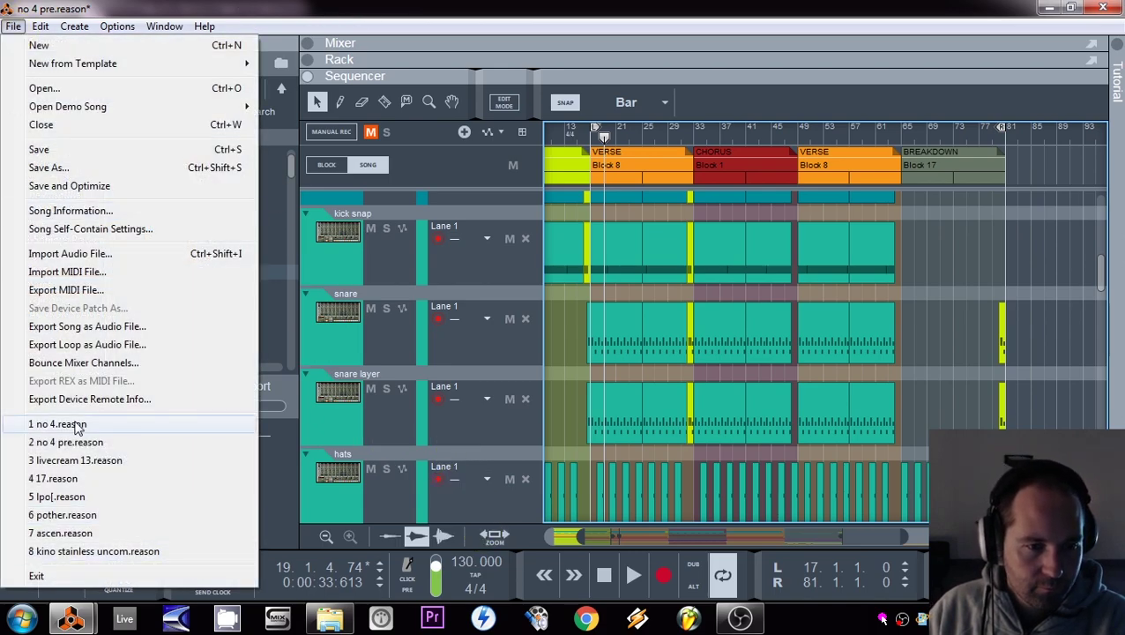
click(70, 425)
scroll(784, 266, up, 8)
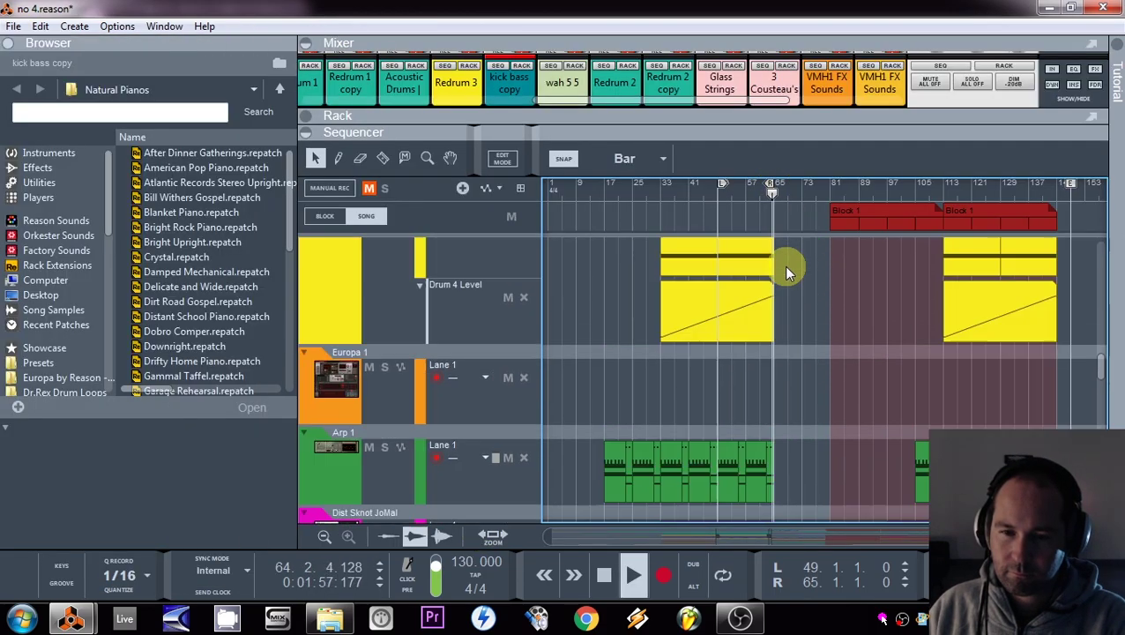
scroll(782, 271, down, 9)
scroll(776, 287, up, 10)
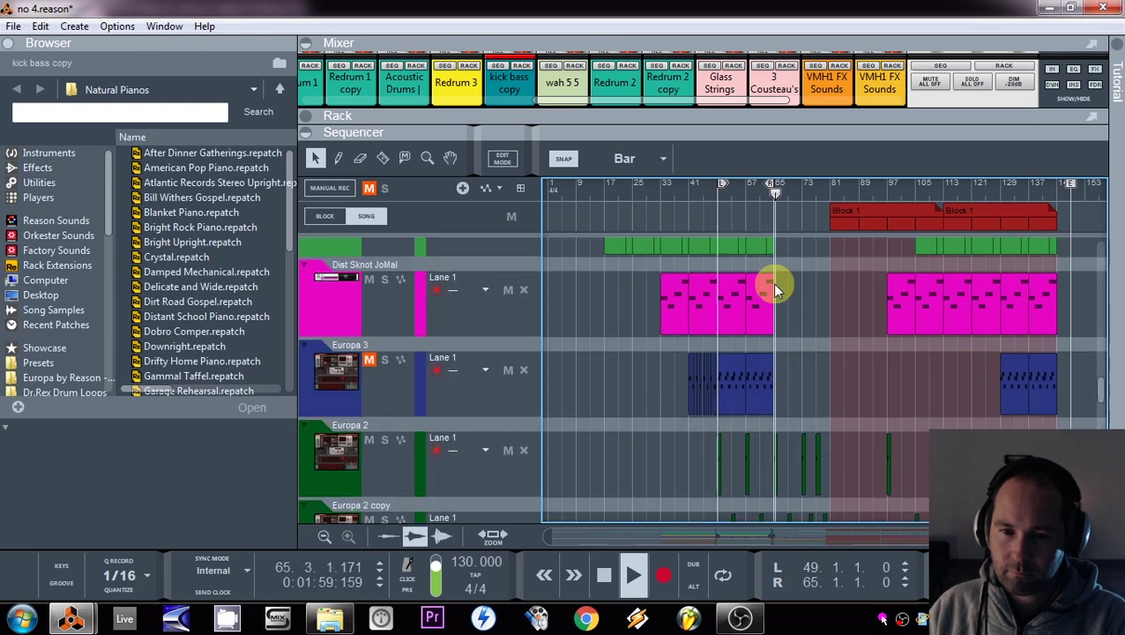
scroll(776, 286, down, 5)
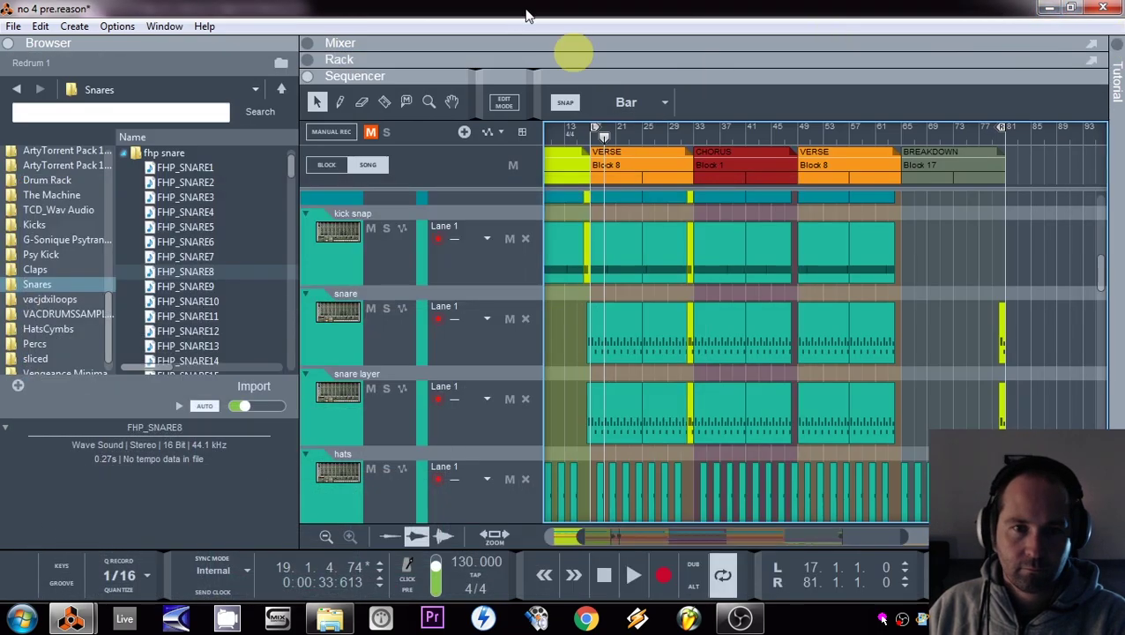
scroll(893, 346, up, 3)
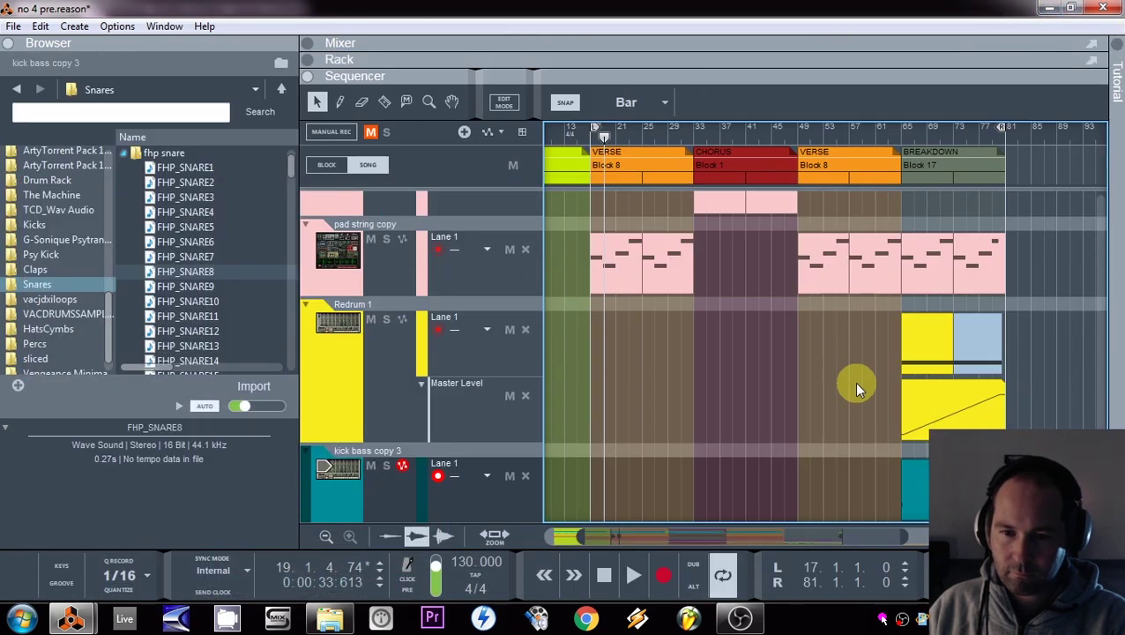
scroll(900, 388, down, 3)
- Solo the kick bass copy 3 track and play it from bar 65
click(907, 137)
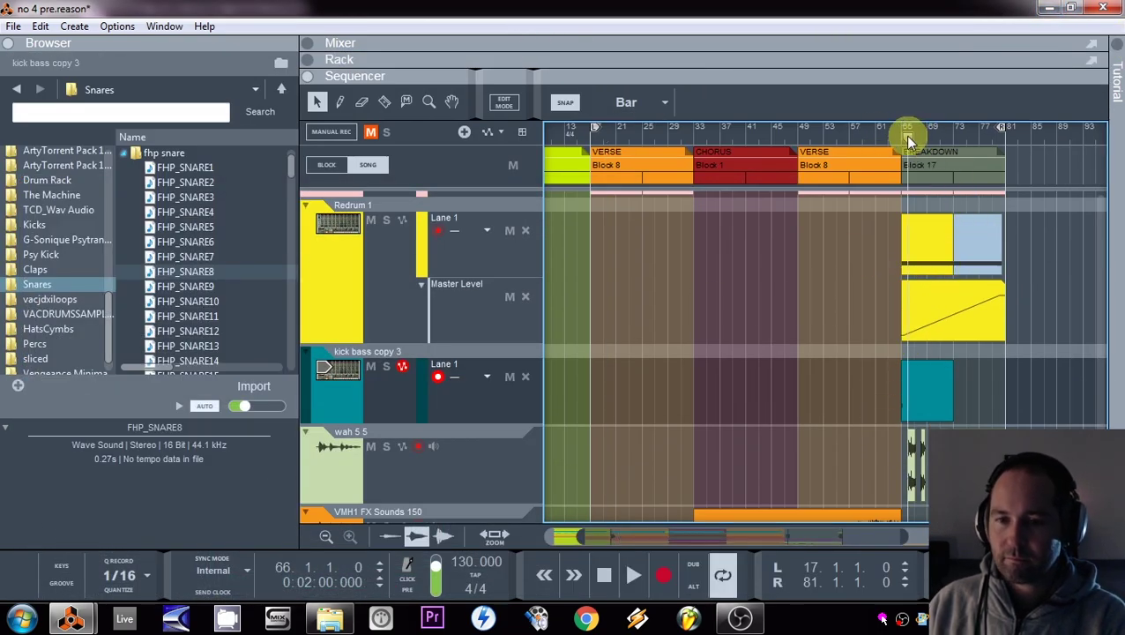
click(386, 368)
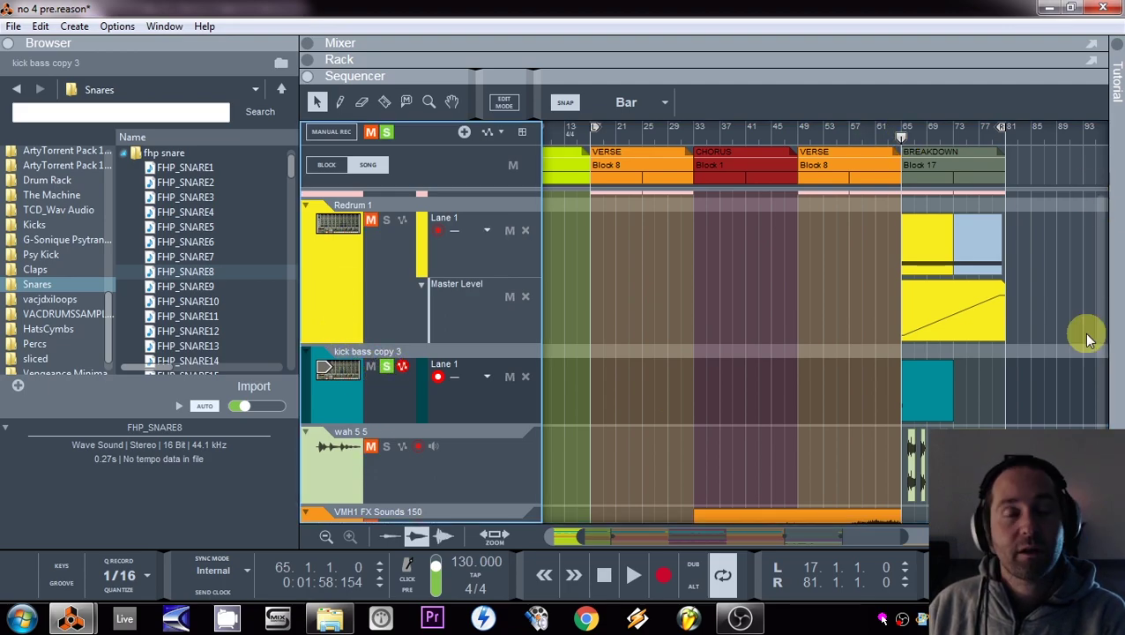
key(space)
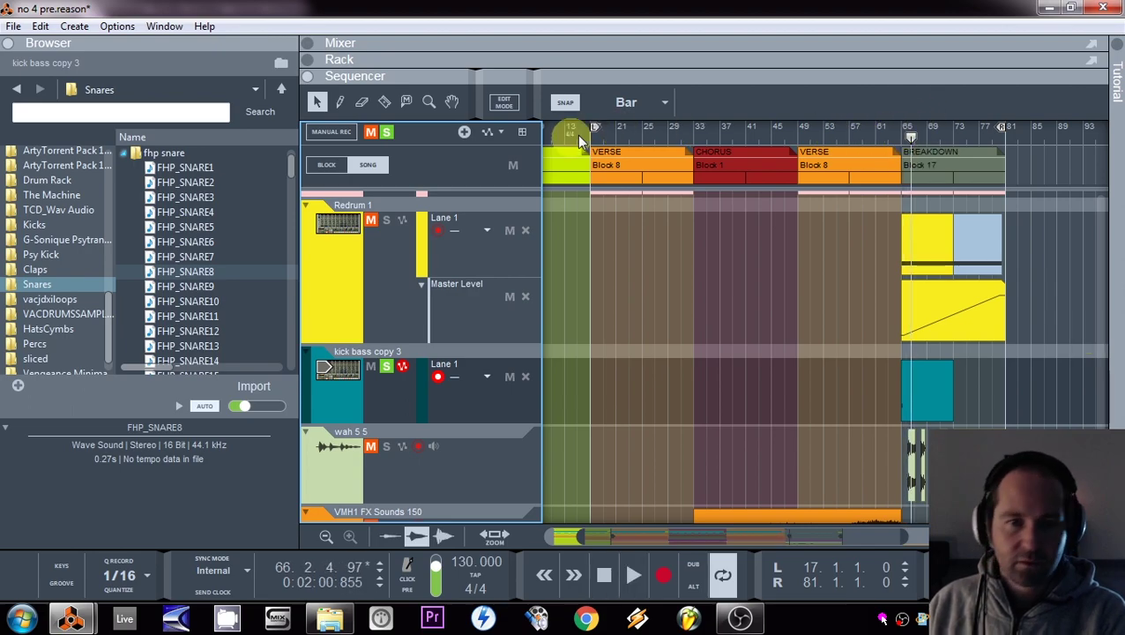
- Clear the solo and add a new Redrum, reset to an empty patch, below the kick bass copy 3 track
click(390, 132)
click(74, 26)
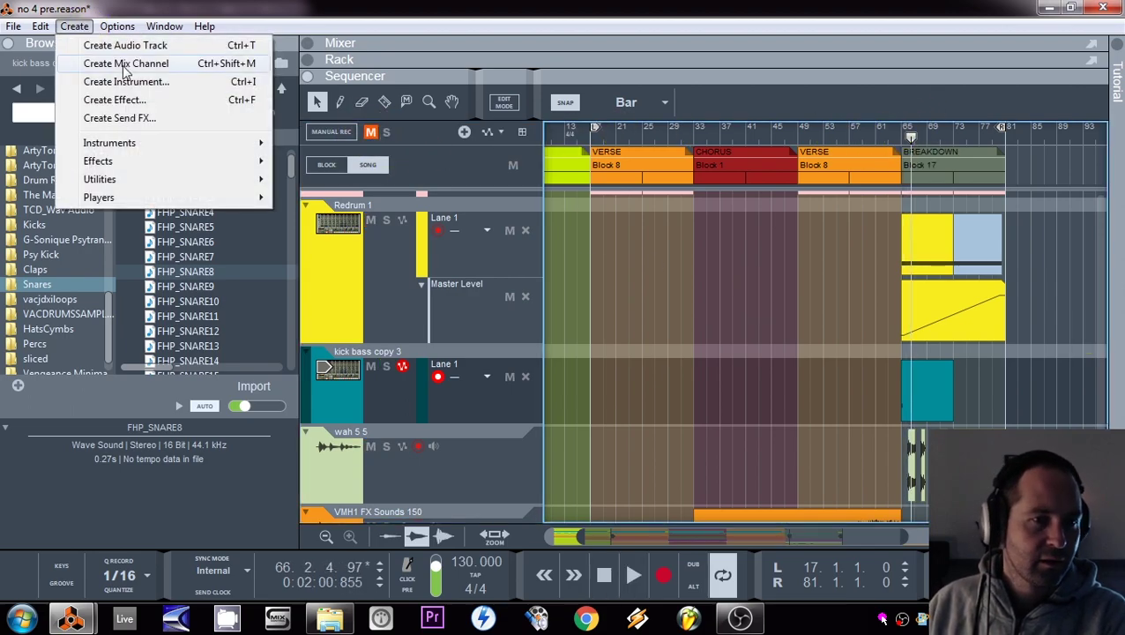
click(126, 81)
double_click(188, 238)
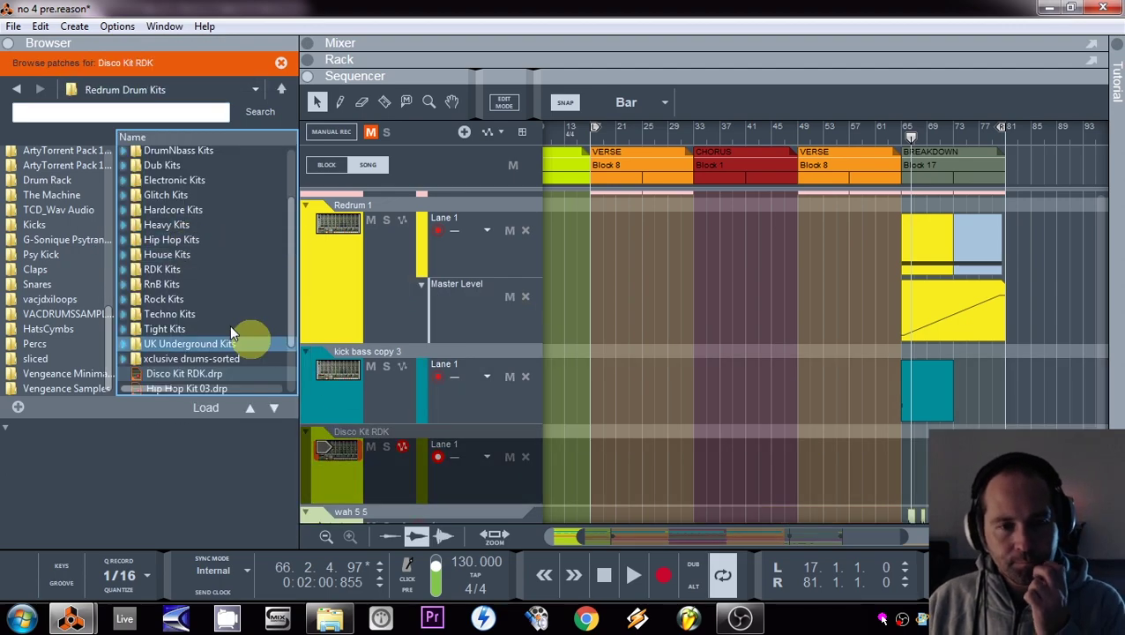
click(532, 62)
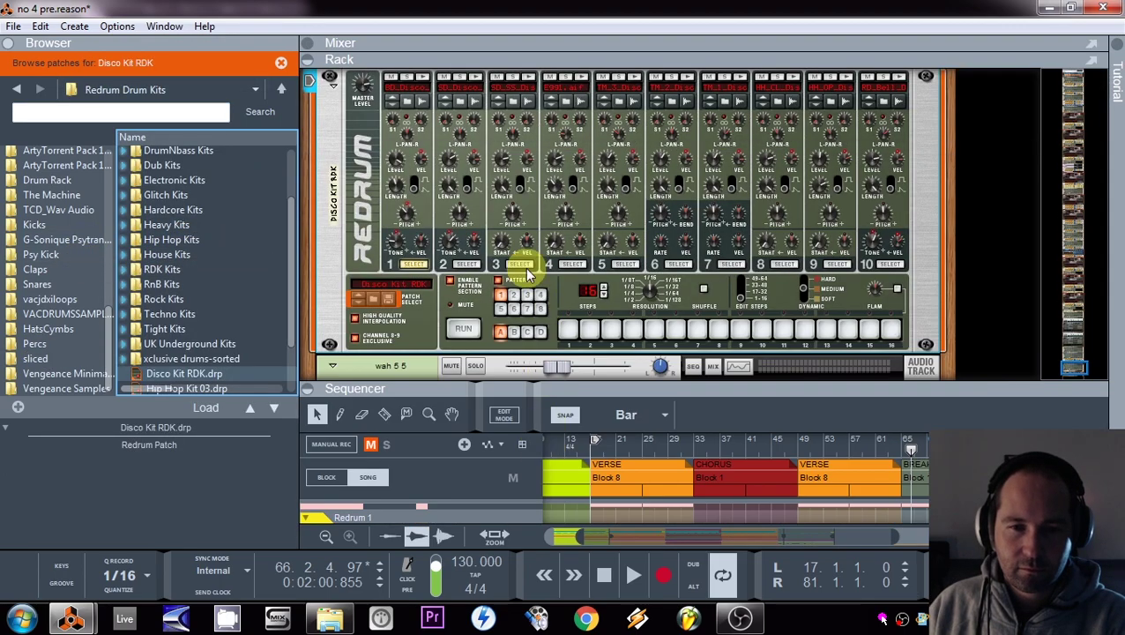
right_click(375, 159)
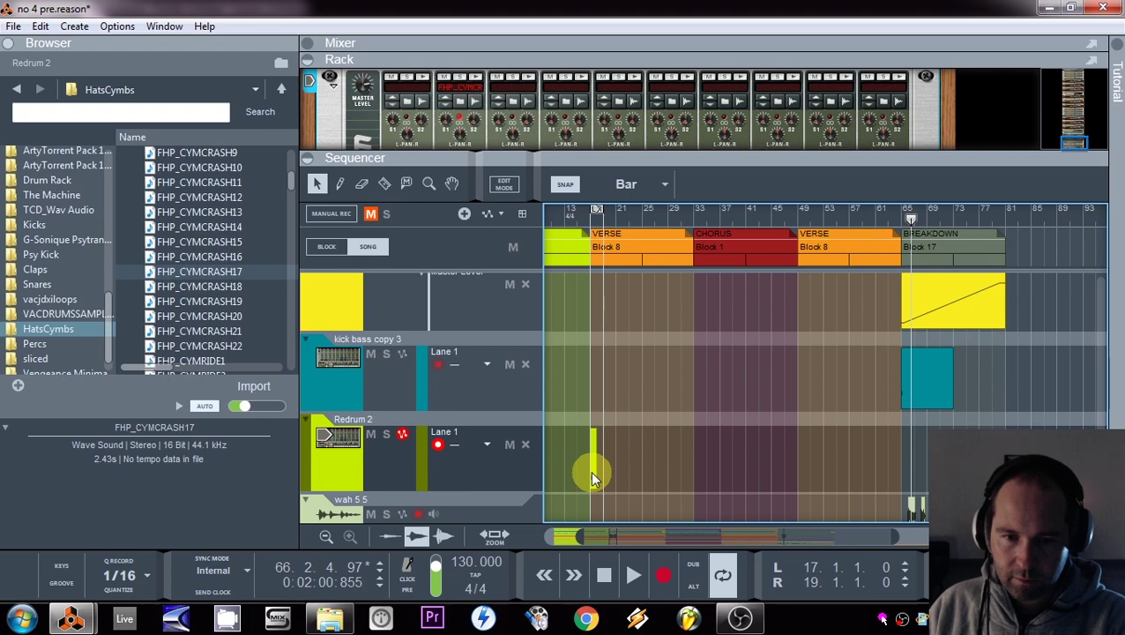
- Play the Redrum 2 crash clip at bar 17 from about bar 15 and copy the clip to bars 33 and 49
click(575, 211)
key(space)
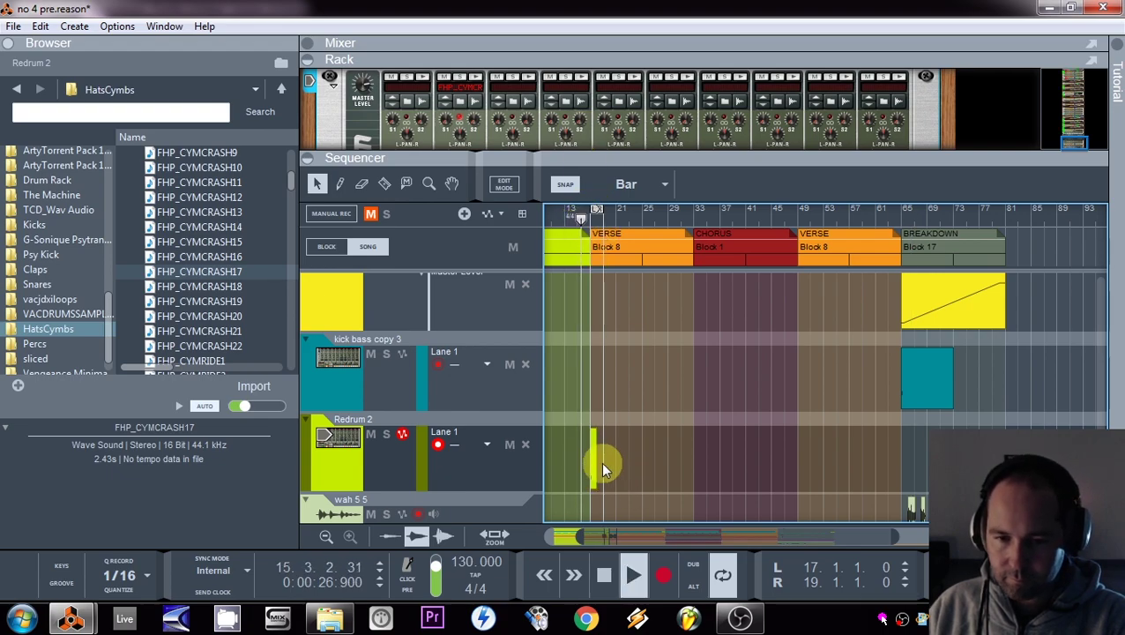
drag(593, 465, 800, 480)
click(675, 478)
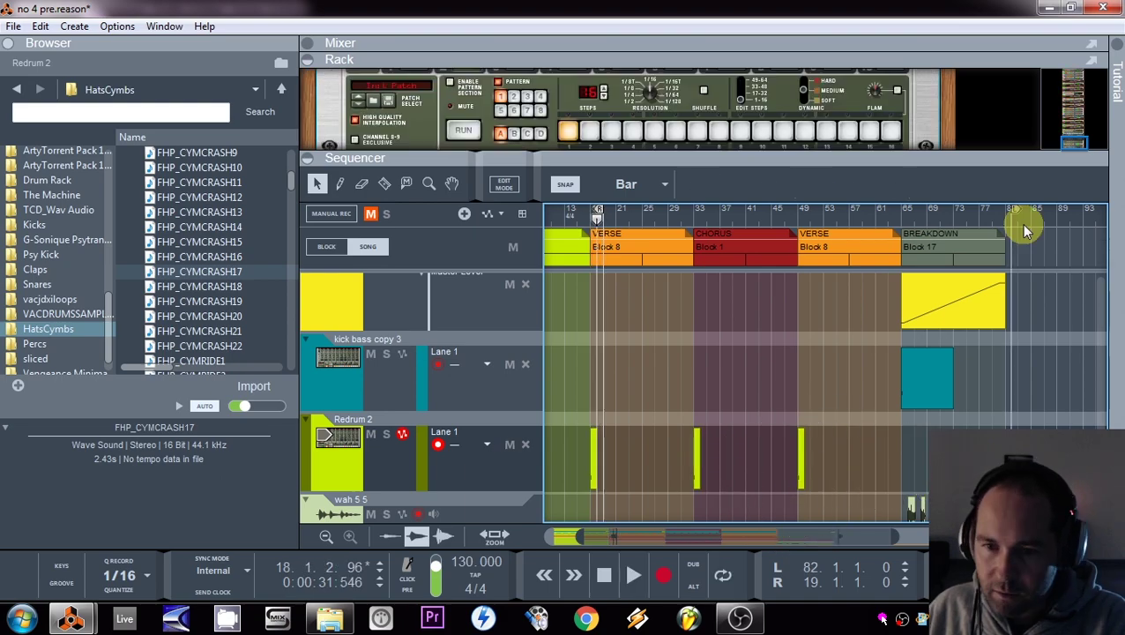
- Set the right locator to bar 81 and enlarge the sequencer to show the arrangement from the intro to the breakdown
drag(1021, 226, 1004, 224)
drag(722, 158, 741, 118)
drag(734, 328, 590, 216)
drag(661, 127, 964, 161)
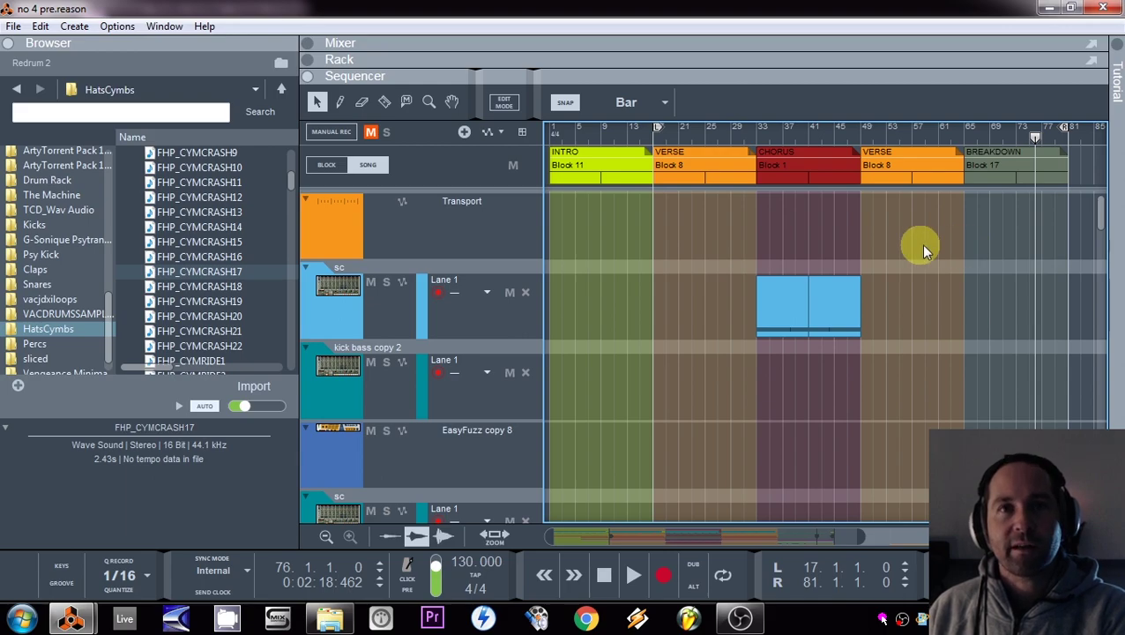
- Examine which tracks have clips in the first Block 8 verse and in the Block 1 chorus
click(710, 172)
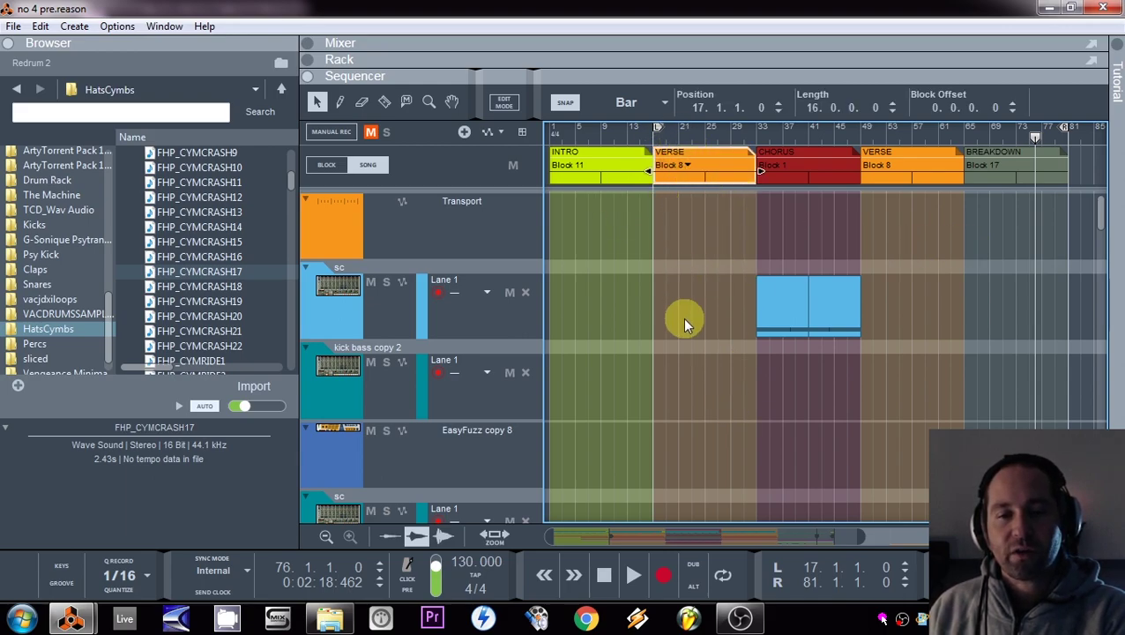
scroll(689, 447, down, 1)
scroll(688, 449, down, 3)
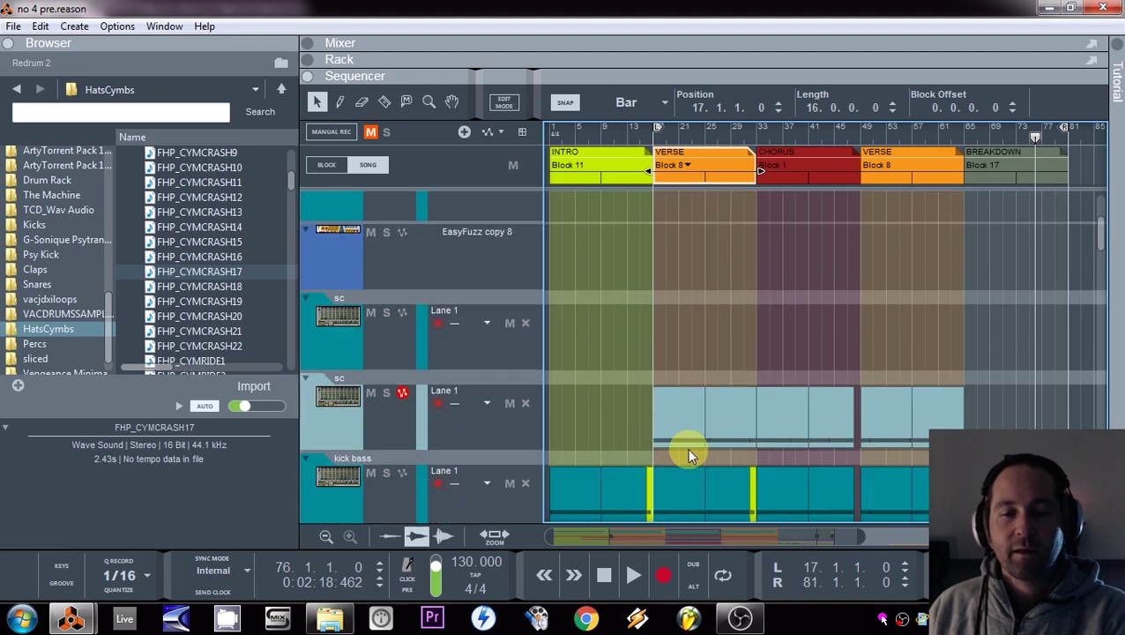
scroll(689, 443, down, 5)
scroll(691, 440, down, 7)
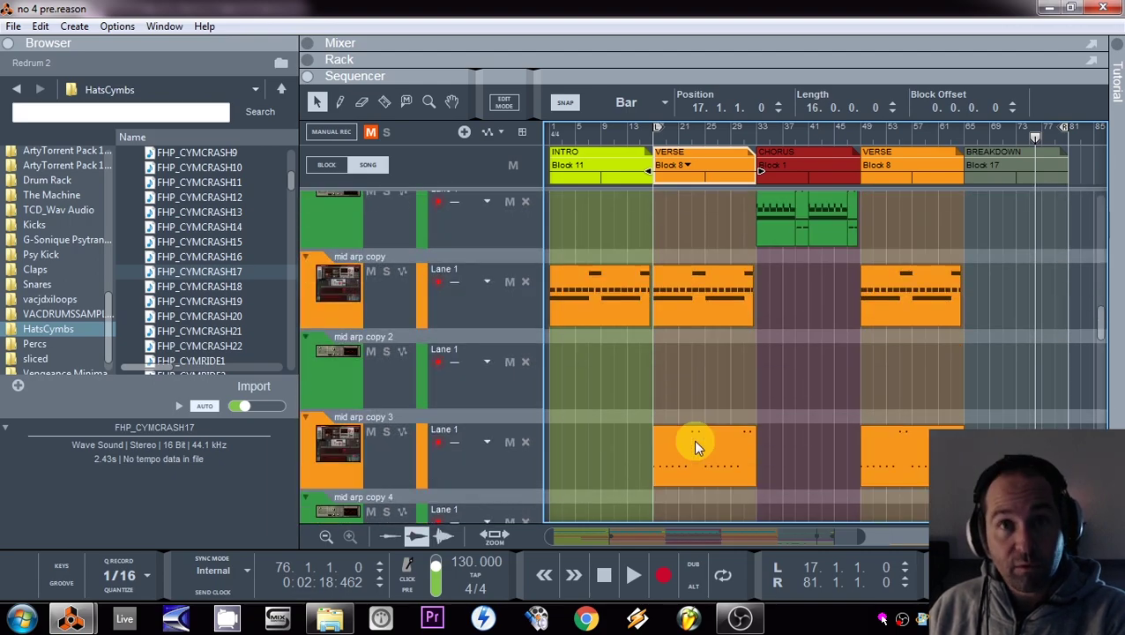
scroll(686, 313, up, 4)
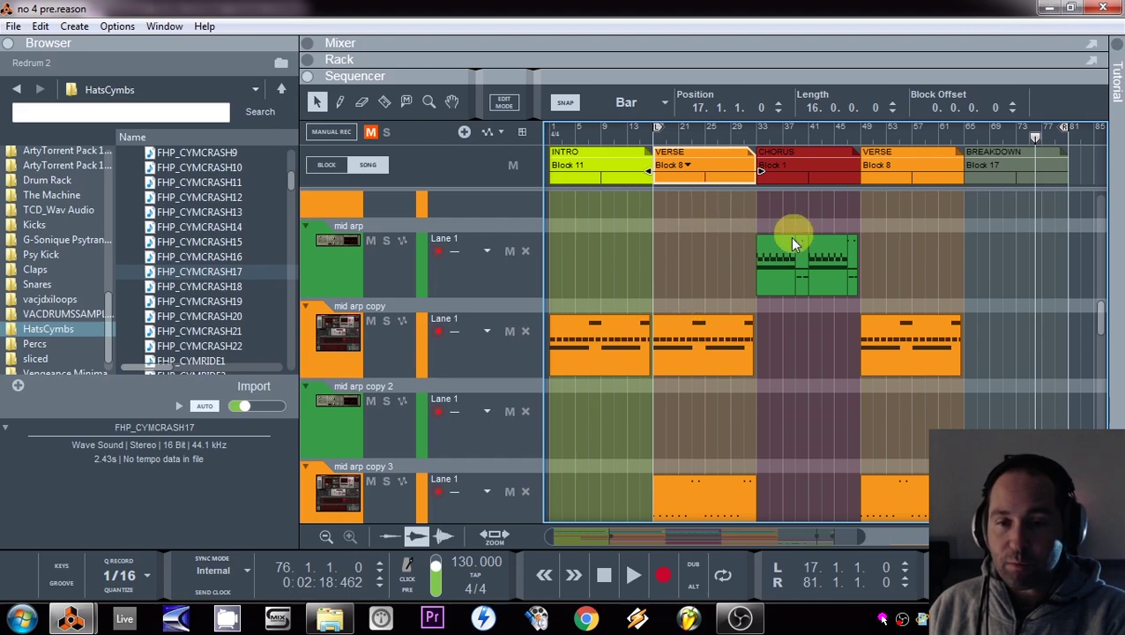
click(808, 167)
scroll(805, 323, up, 6)
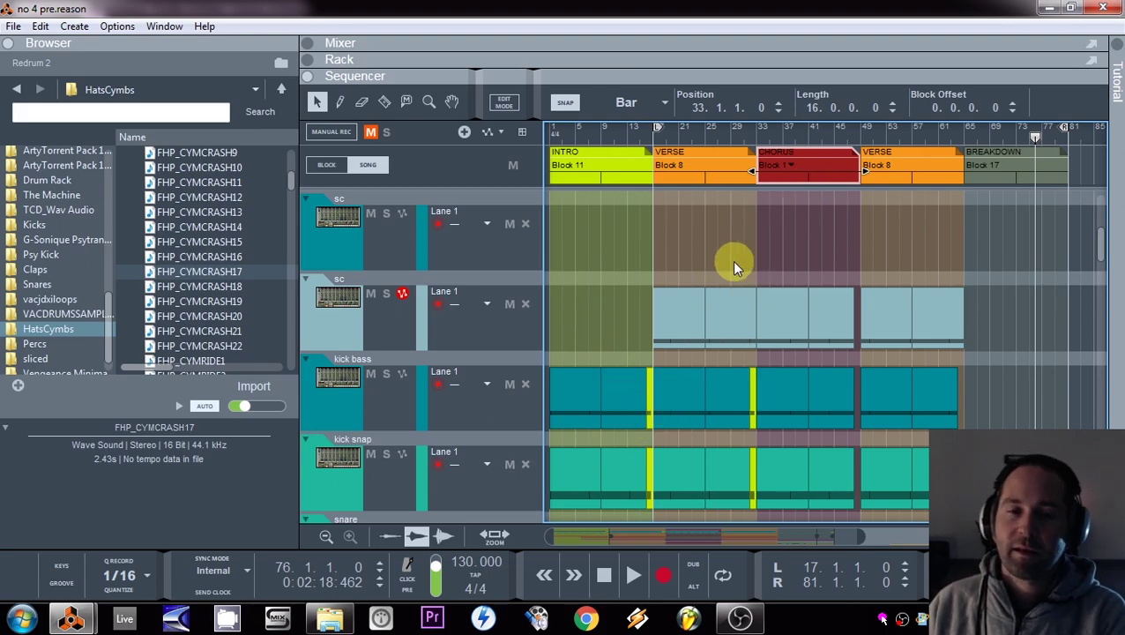
scroll(703, 240, down, 5)
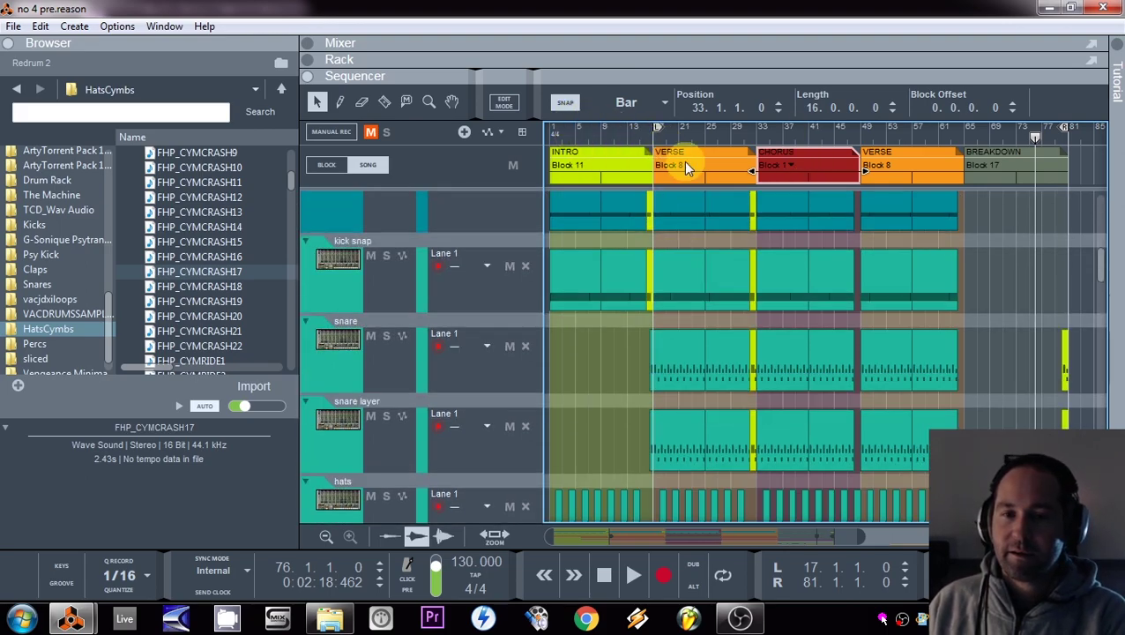
- Examine the clips in the Block 11 intro, the second Block 8 verse and the Block 17 breakdown
click(694, 171)
click(614, 159)
scroll(607, 301, down, 8)
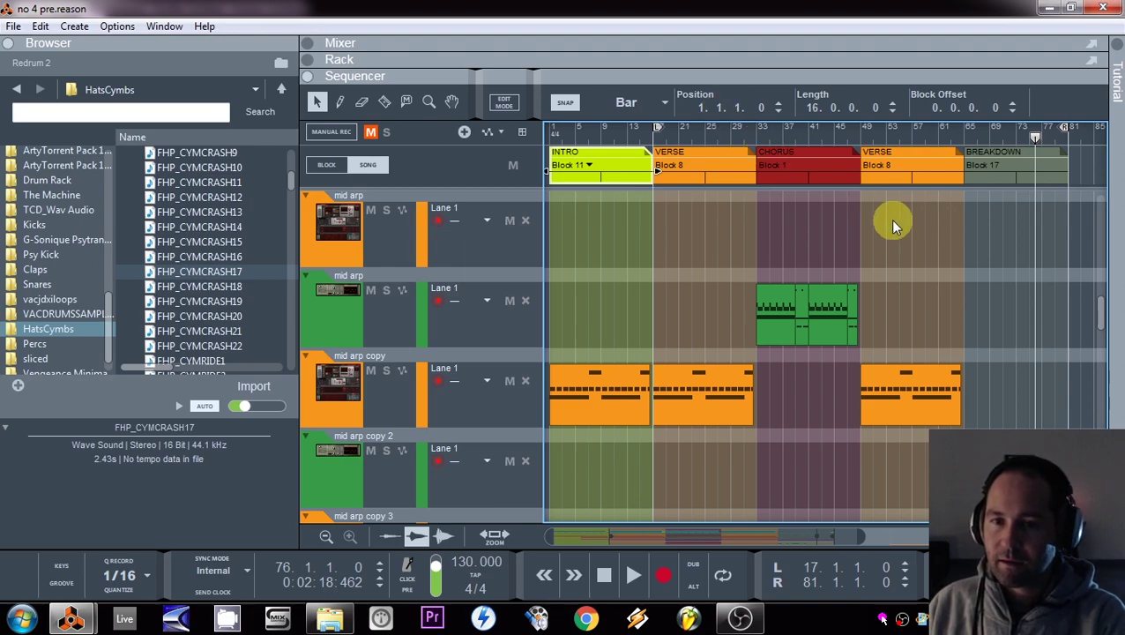
click(983, 164)
click(905, 171)
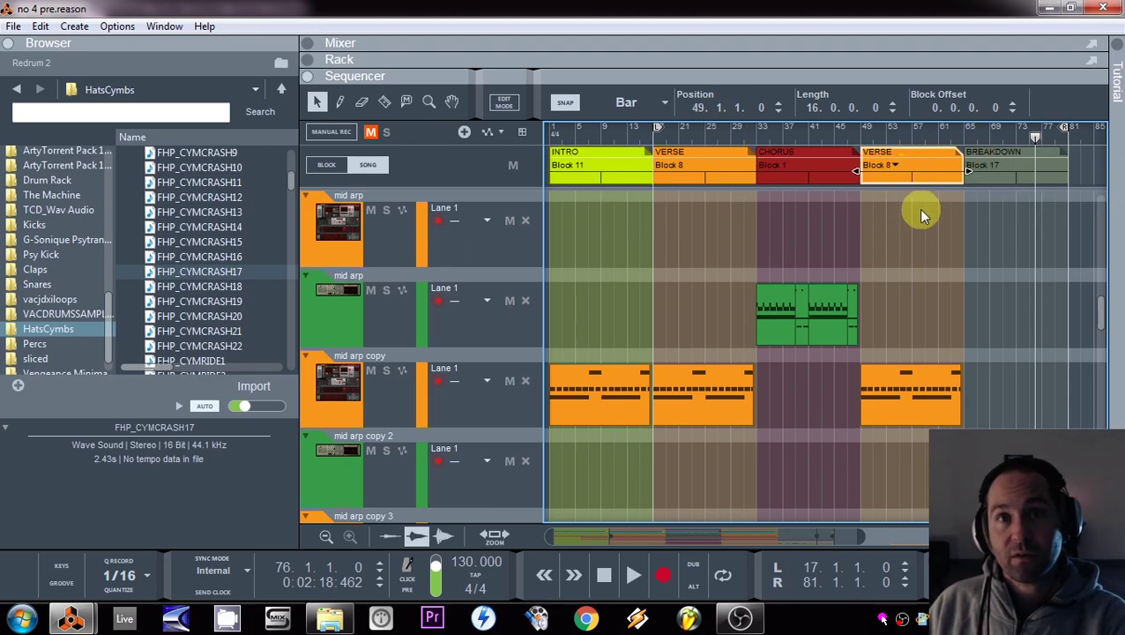
click(1014, 172)
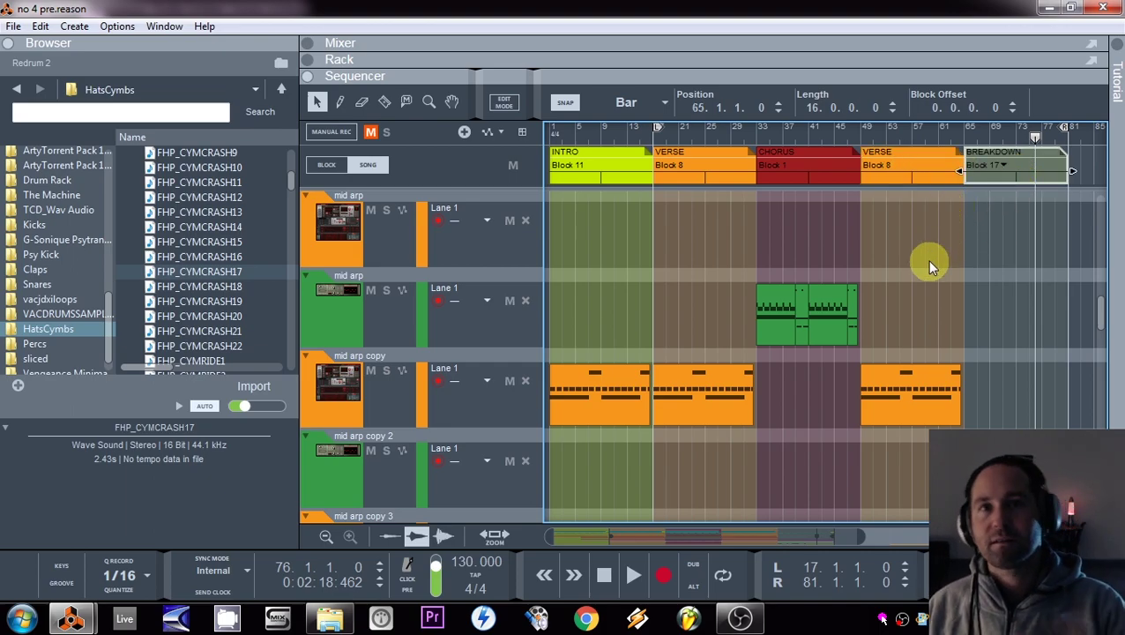
scroll(821, 239, up, 5)
- Move the right locator to bar 49 and play the end of the chorus from about bar 46
mouse_move(1036, 137)
mouse_down()
mouse_move(653, 148)
mouse_move(750, 143)
mouse_move(724, 140)
mouse_move(664, 163)
mouse_move(744, 176)
mouse_move(743, 158)
mouse_up()
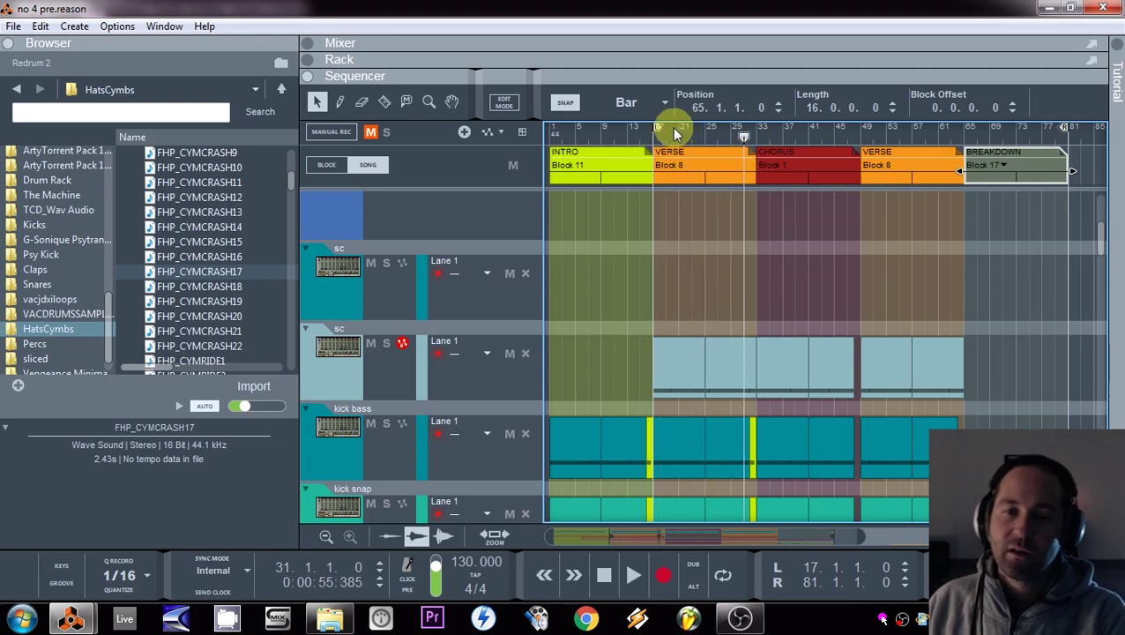
drag(1067, 128, 863, 128)
mouse_move(744, 132)
mouse_down()
mouse_move(770, 136)
mouse_move(735, 136)
mouse_move(768, 139)
mouse_move(751, 132)
mouse_up()
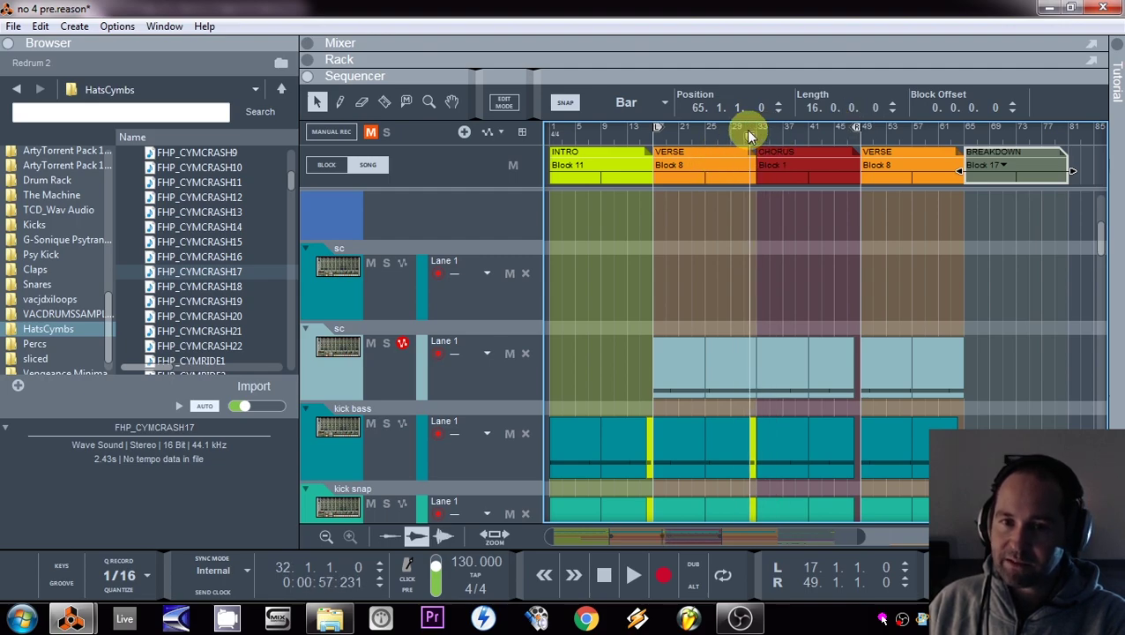
click(840, 131)
key(space)
key(space)
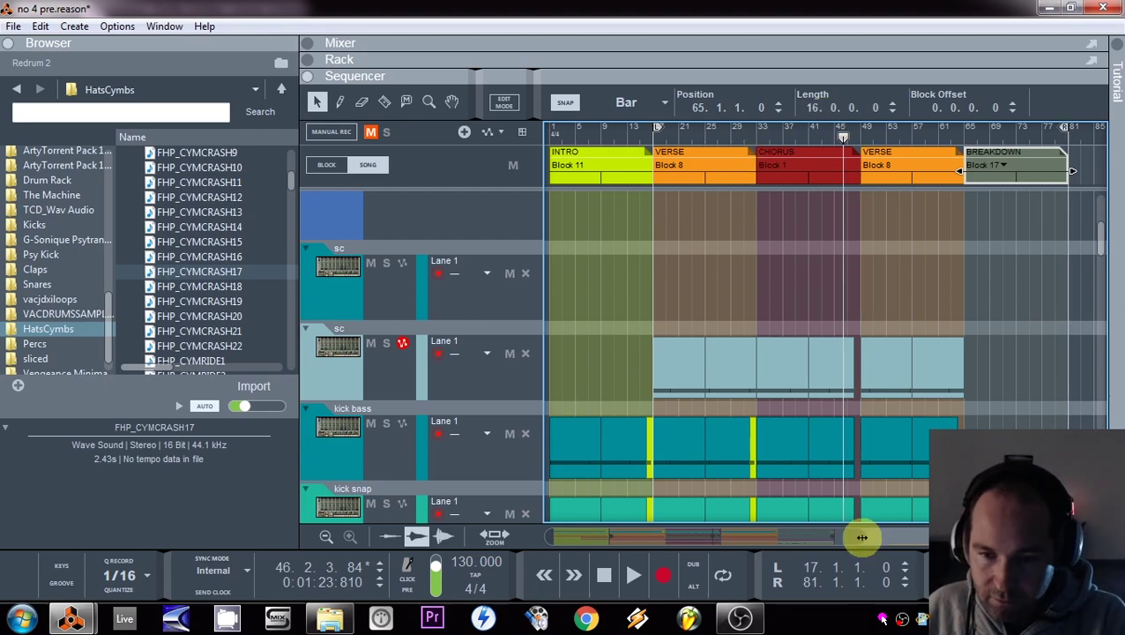
- Copy the verse, chorus and verse clips of bars 17 to 65 on all tracks so the copies start at bar 81
drag(861, 536, 924, 543)
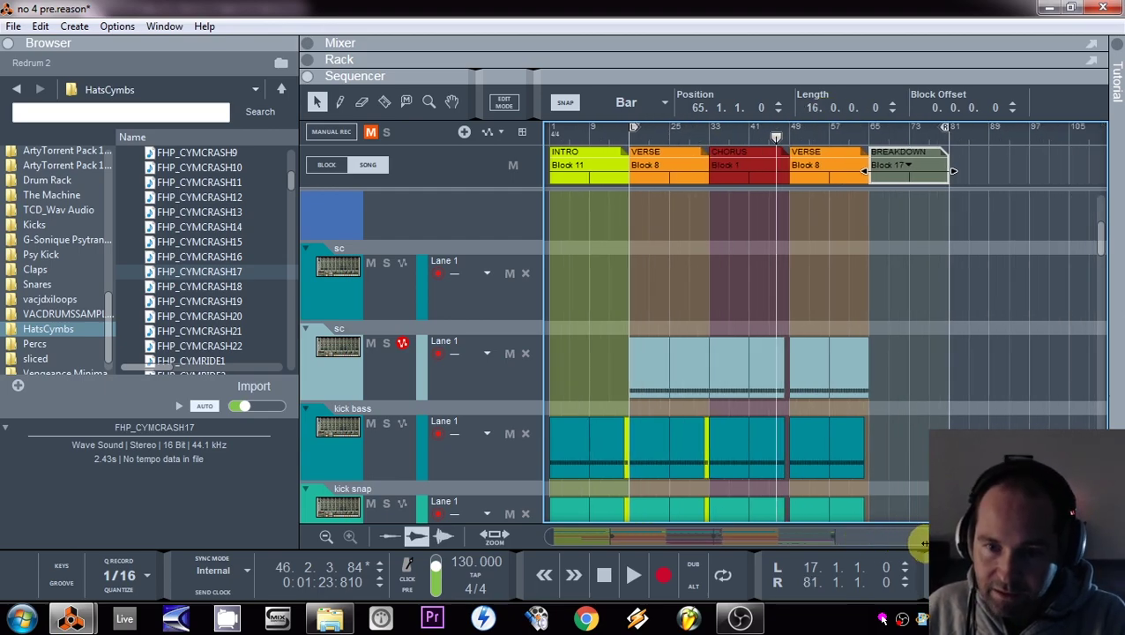
scroll(824, 326, up, 2)
click(812, 324)
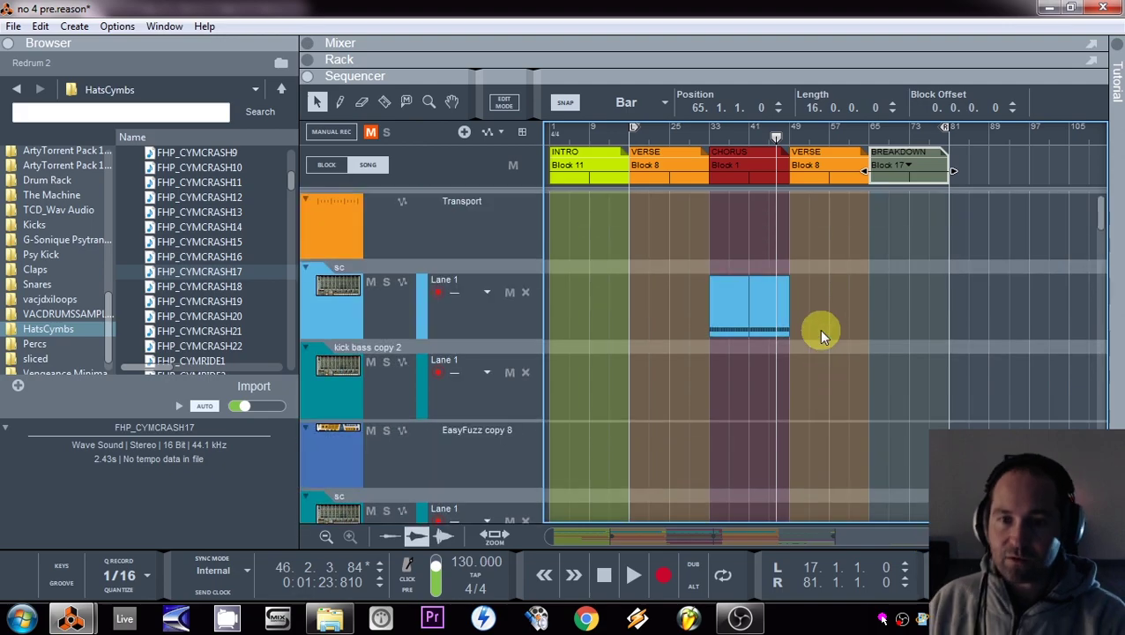
click(637, 205)
scroll(771, 314, down, 8)
drag(913, 555, 865, 573)
scroll(786, 352, up, 8)
scroll(785, 352, up, 8)
ctrl+drag(739, 311, 948, 301)
scroll(982, 379, down, 5)
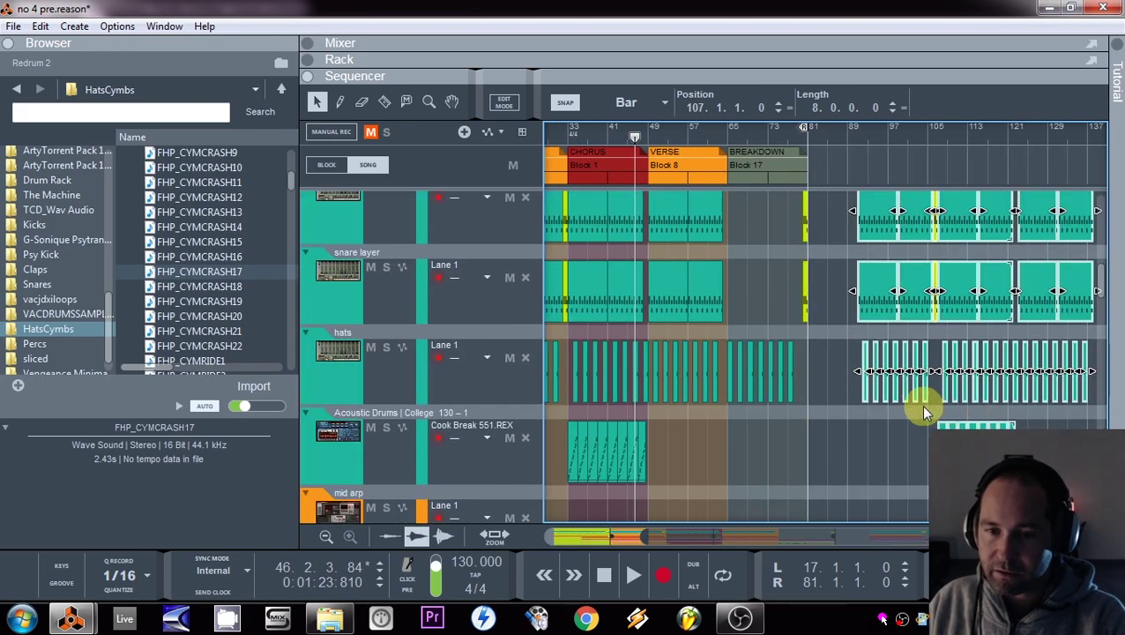
drag(879, 284, 833, 297)
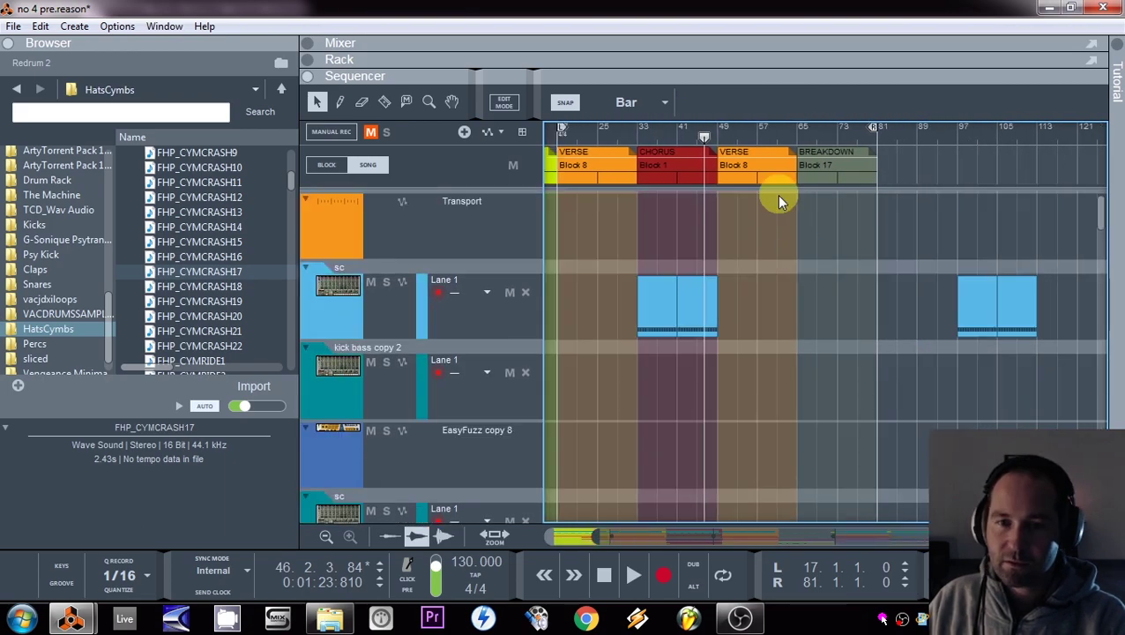
- Copy the Block 8 verse, Block 1 chorus and Block 8 verse blocks to follow the breakdown from bar 81
click(749, 176)
drag(590, 176, 908, 173)
drag(879, 220, 1112, 220)
- Play the song from bar 128 and examine where the tracks' clips end after the last verse
click(1035, 135)
scroll(1033, 134, down, 2)
click(1034, 135)
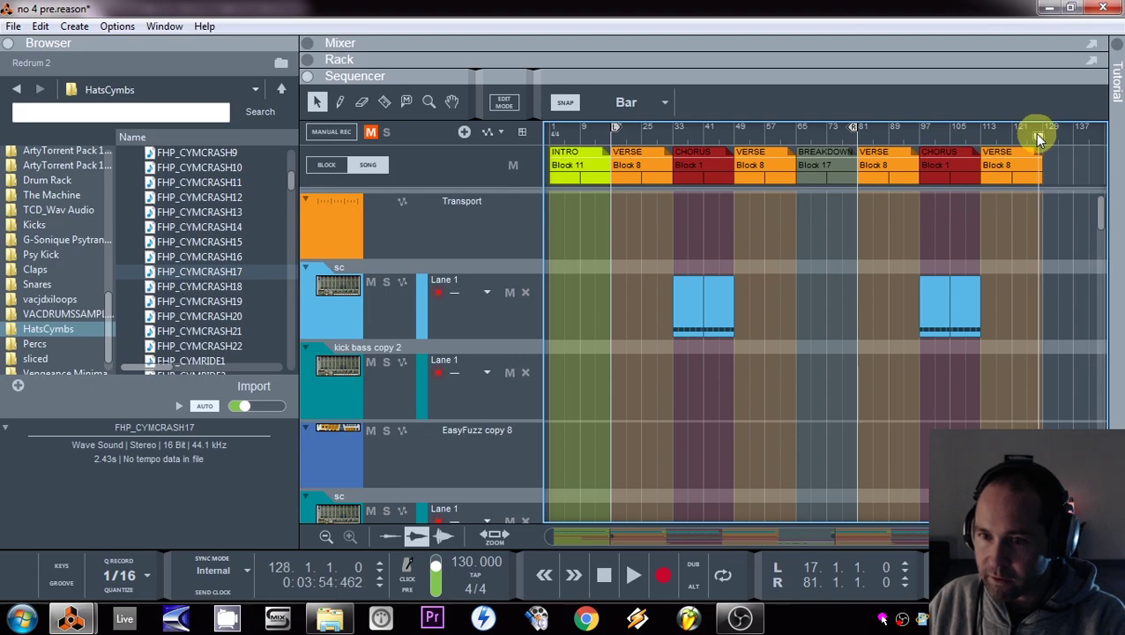
key(space)
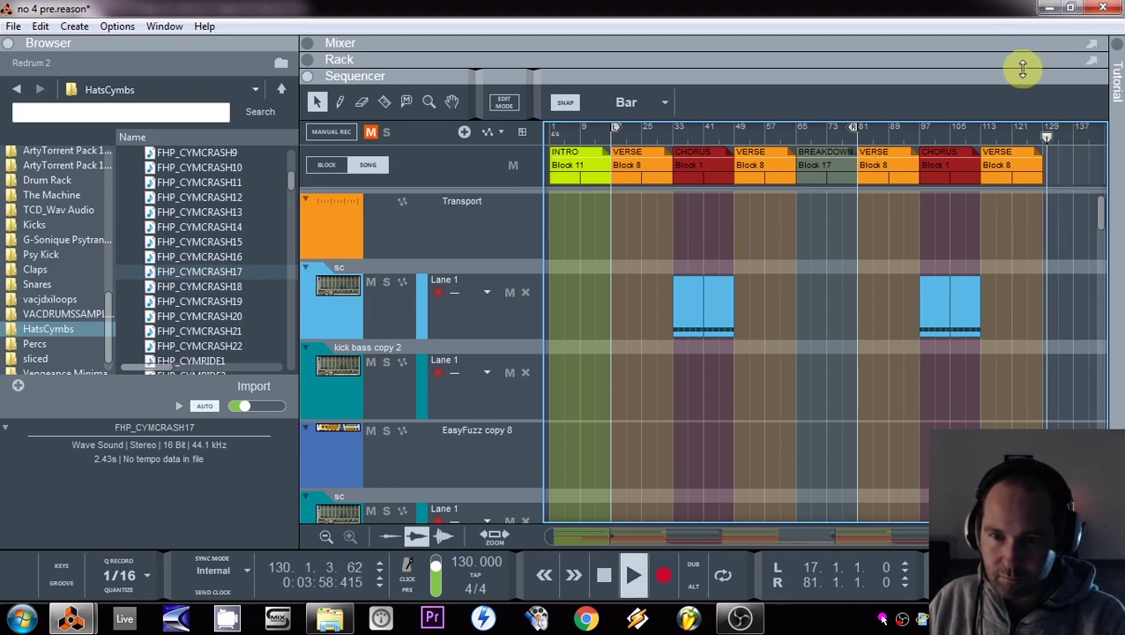
scroll(1040, 286, down, 3)
scroll(1032, 344, down, 10)
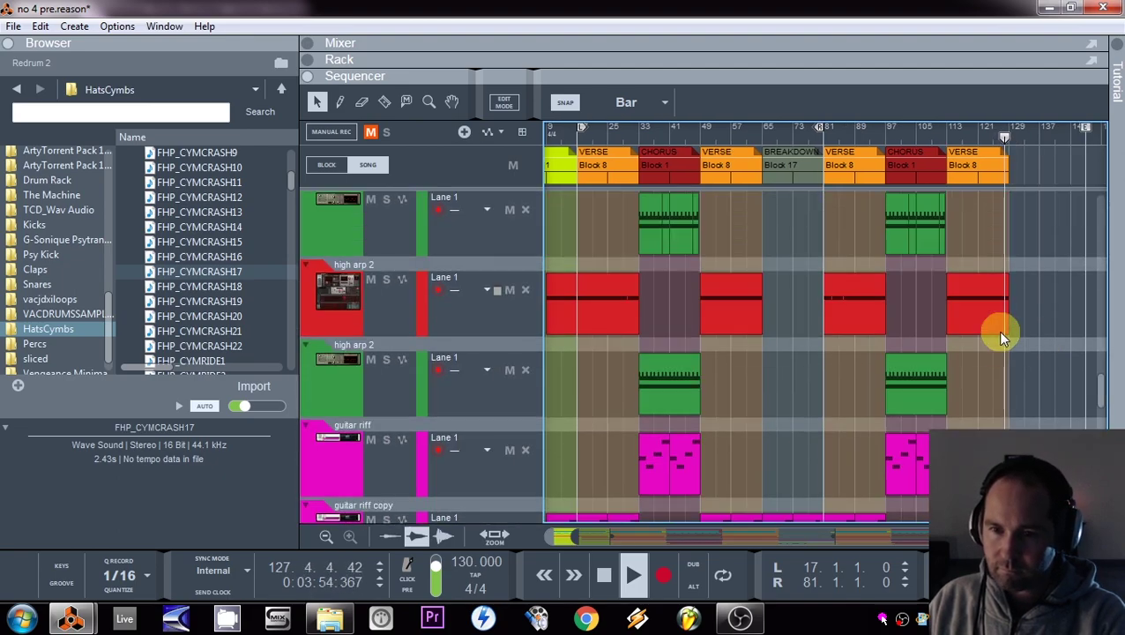
scroll(1001, 333, down, 12)
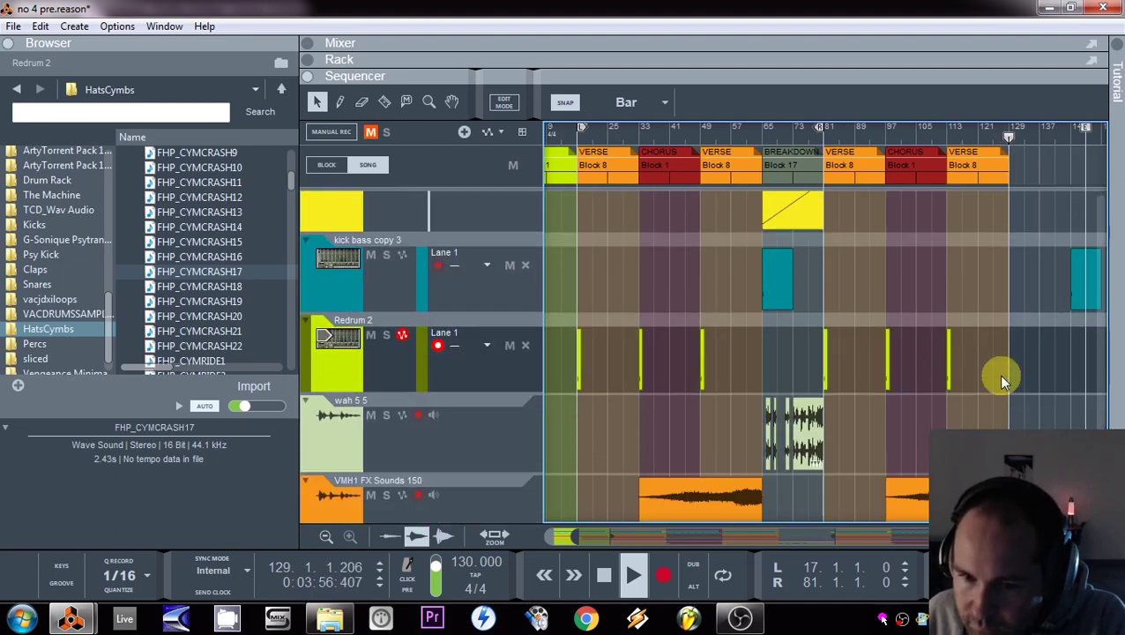
scroll(1002, 381, up, 8)
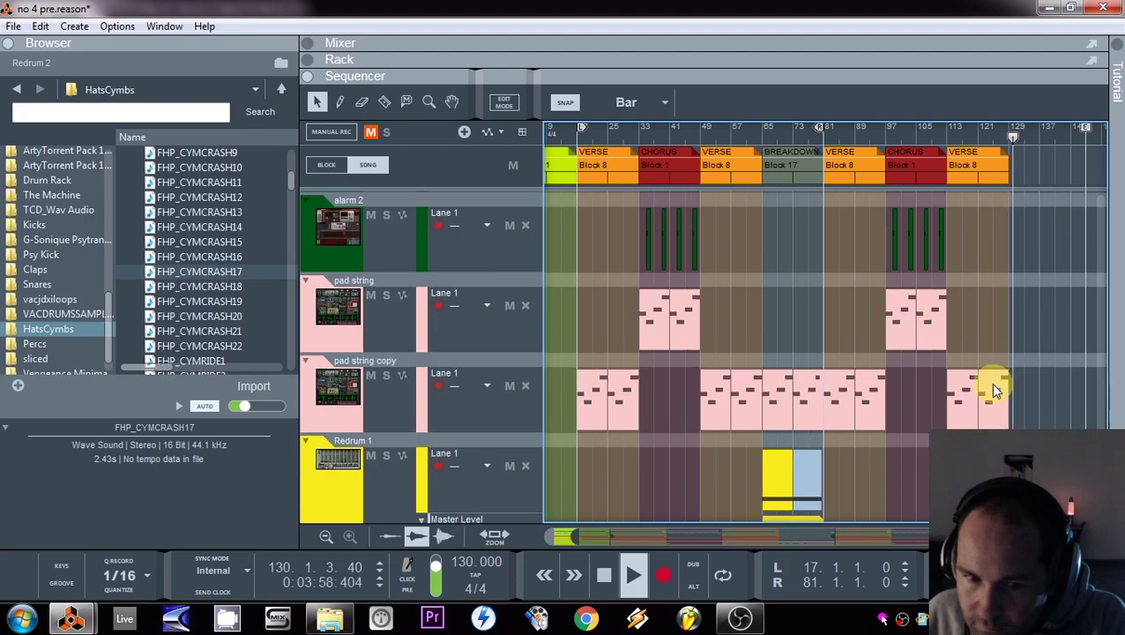
scroll(693, 381, down, 5)
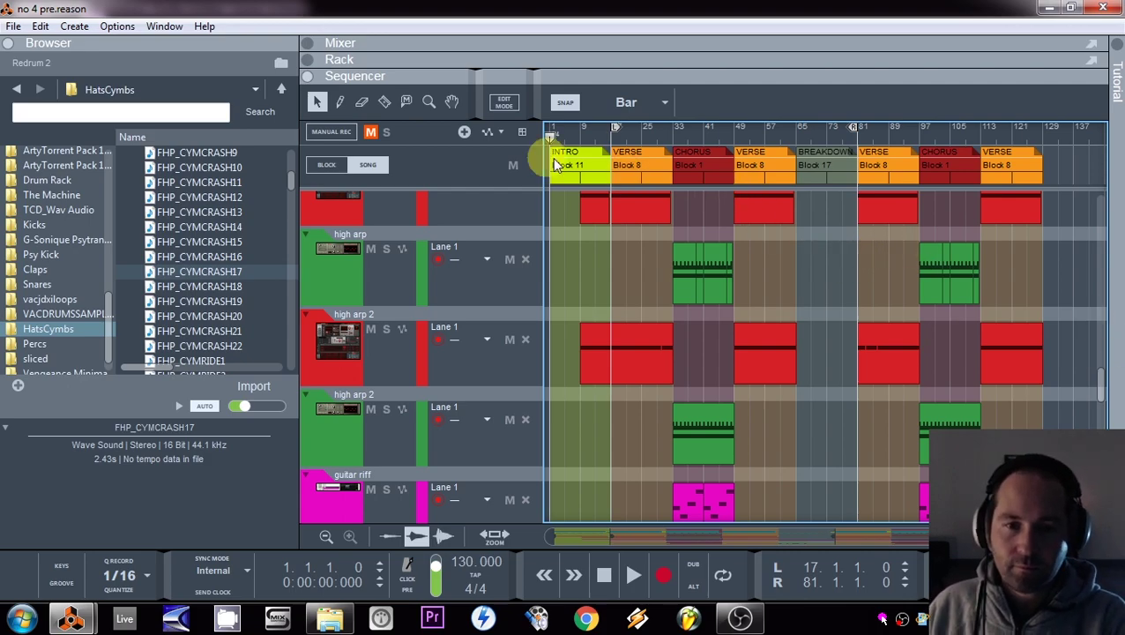
- Copy the muted VMH1 FX Sounds 149 clip to bar 1, unmuted and 16 bars long, and play the intro
scroll(1102, 273, down, 3)
click(820, 444)
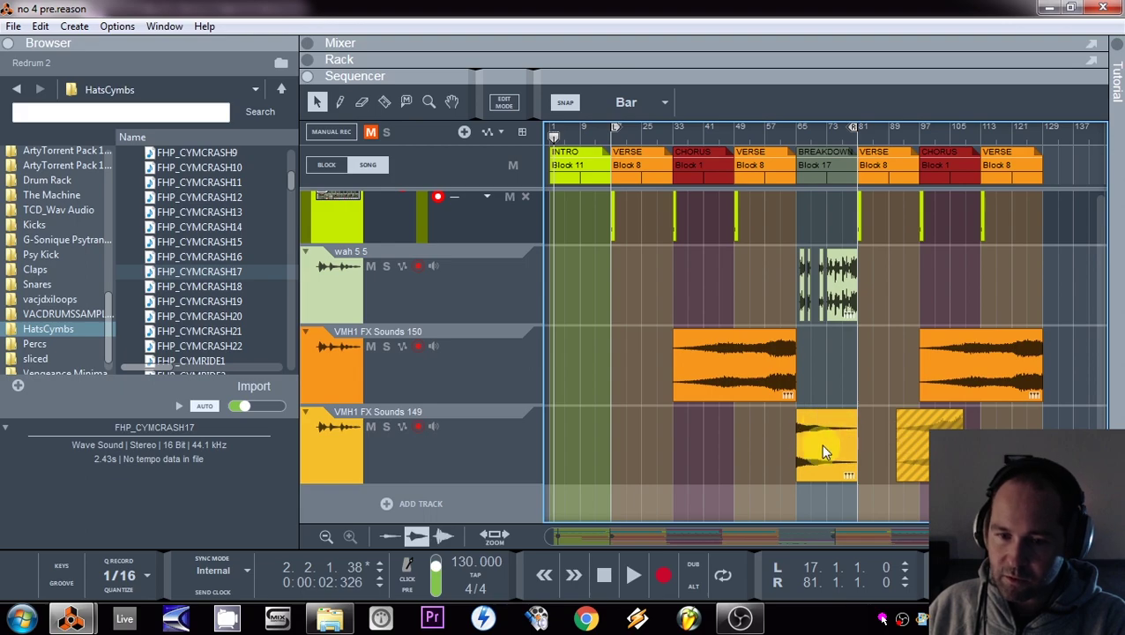
ctrl+drag(925, 446, 573, 446)
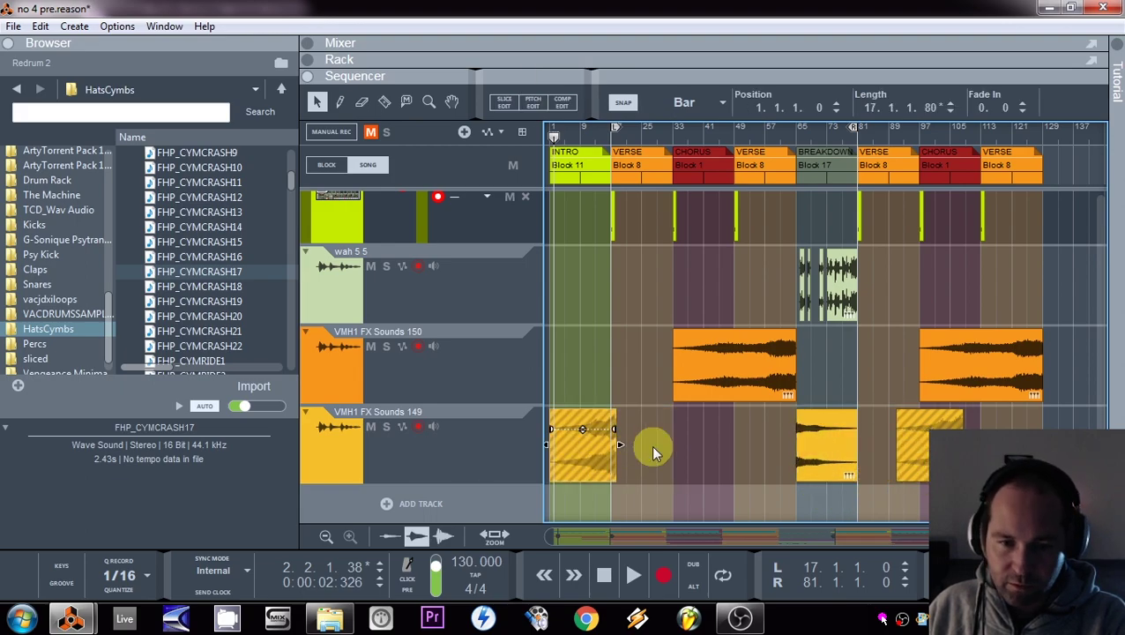
right_click(563, 451)
click(622, 395)
key(space)
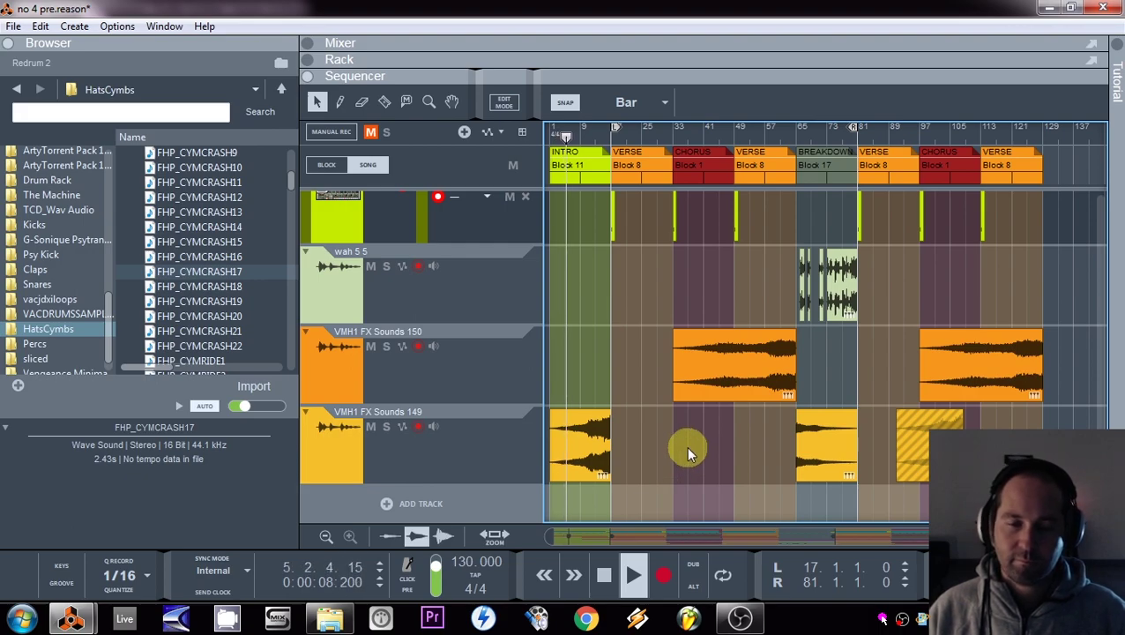
click(582, 460)
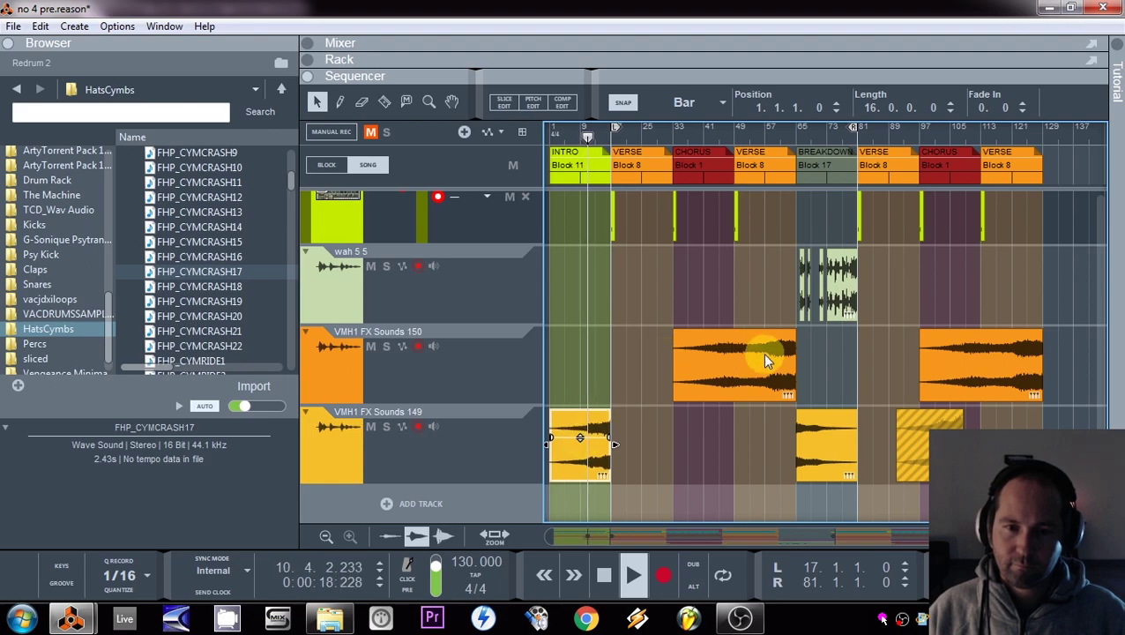
- Examine the guitar riff copy track's device in the rack and its effect sends in the mixer, and return to the sequencer
scroll(618, 370, up, 6)
scroll(617, 375, up, 4)
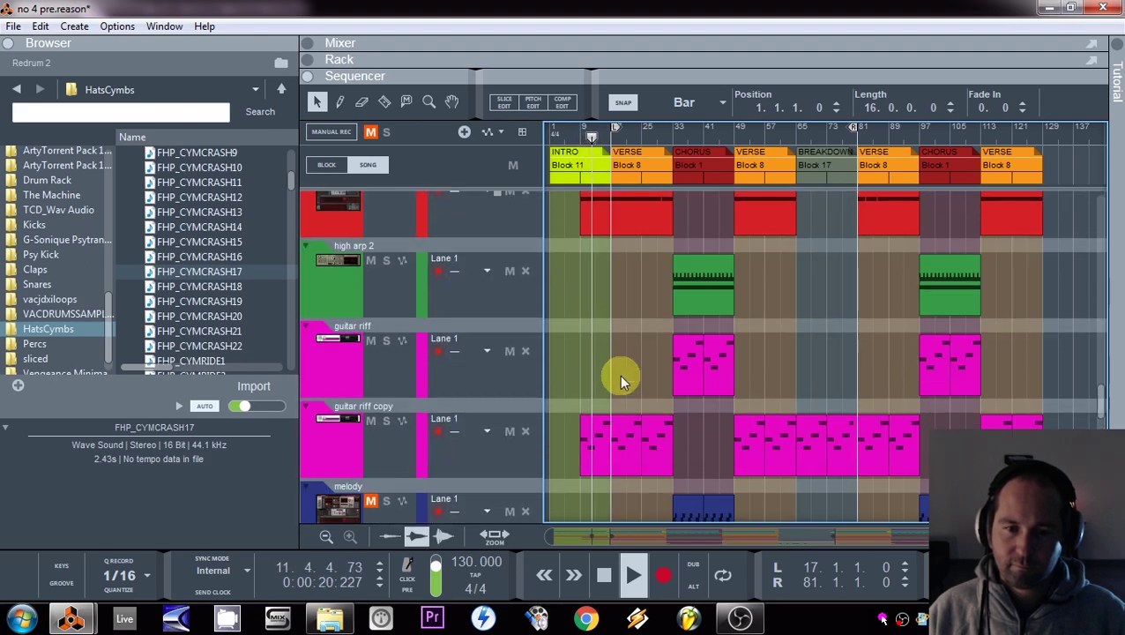
click(362, 446)
click(352, 58)
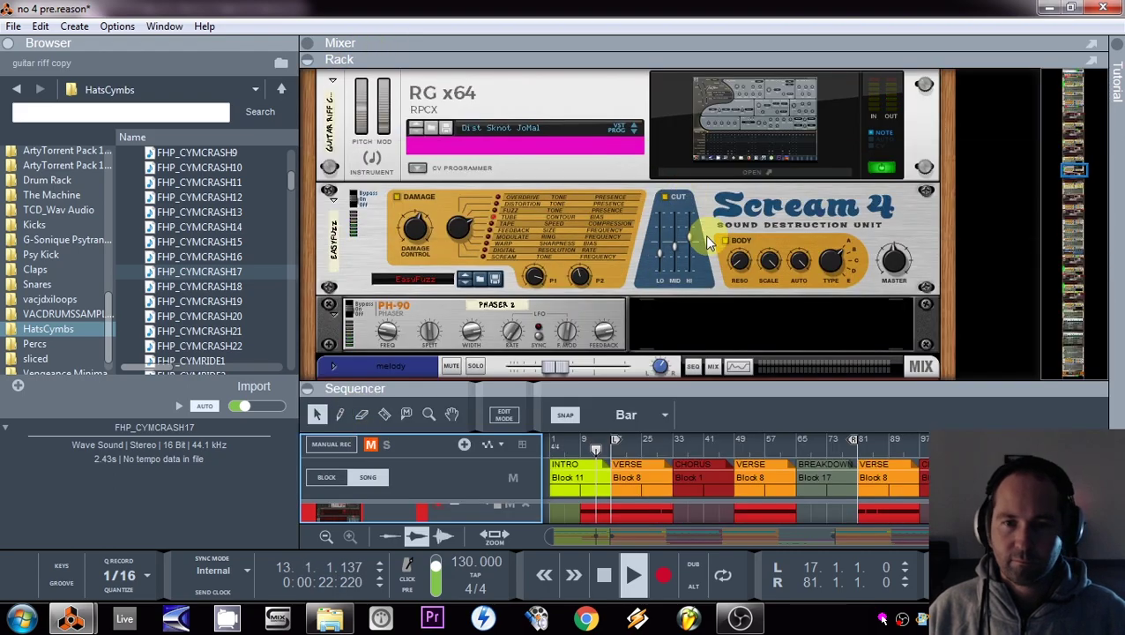
scroll(704, 234, up, 3)
click(710, 205)
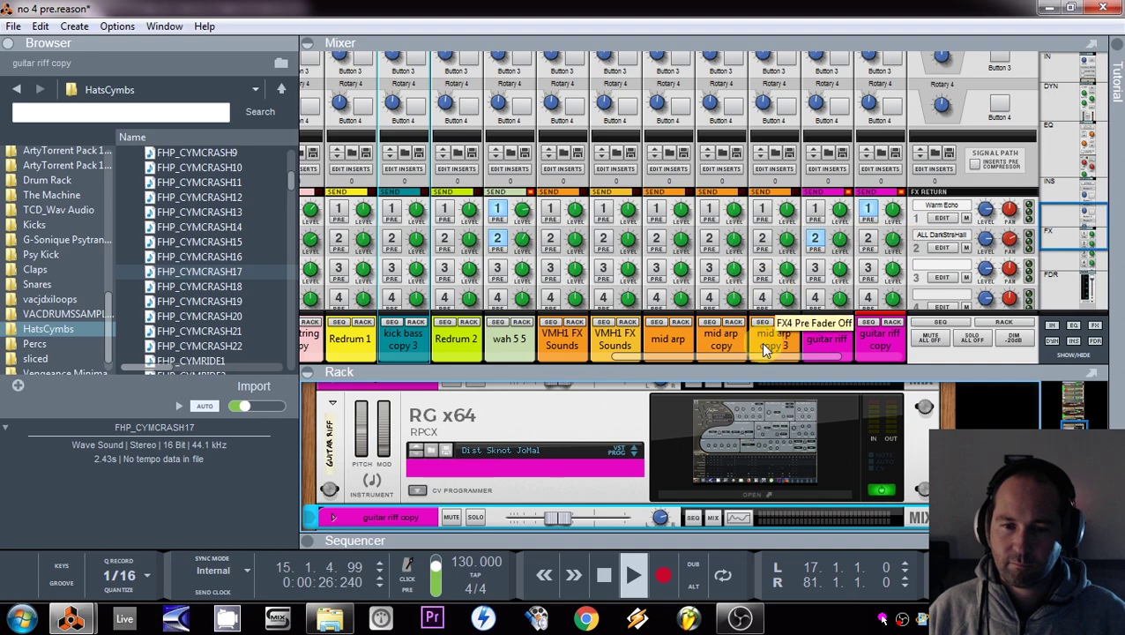
click(758, 371)
click(651, 541)
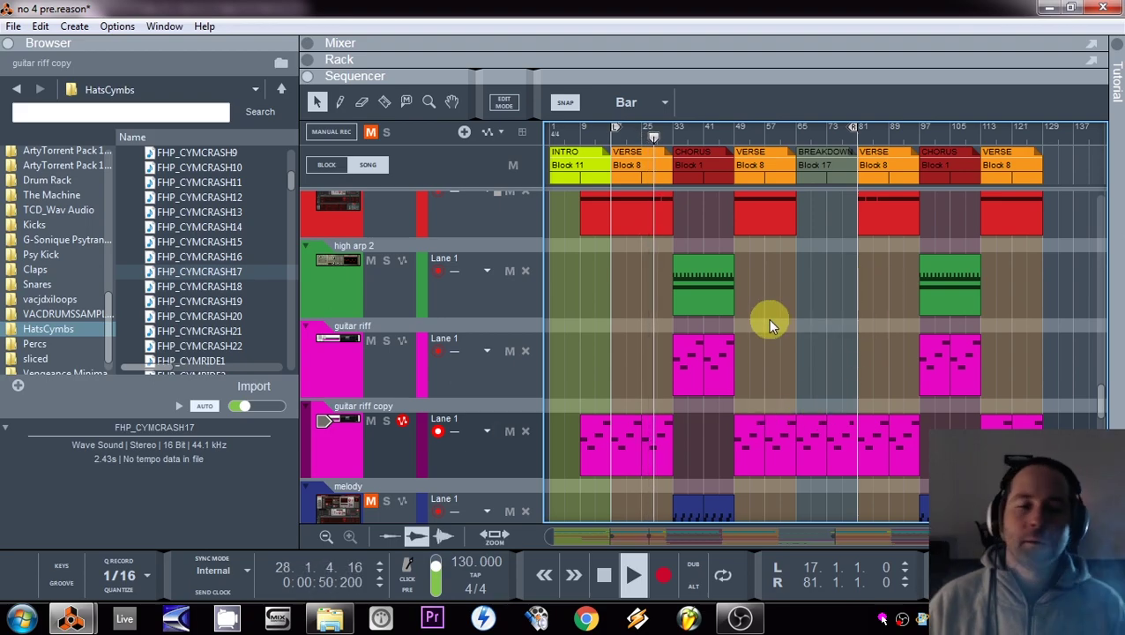
- Delete the two melody clips in the first chorus and unmute the melody track
scroll(767, 319, down, 3)
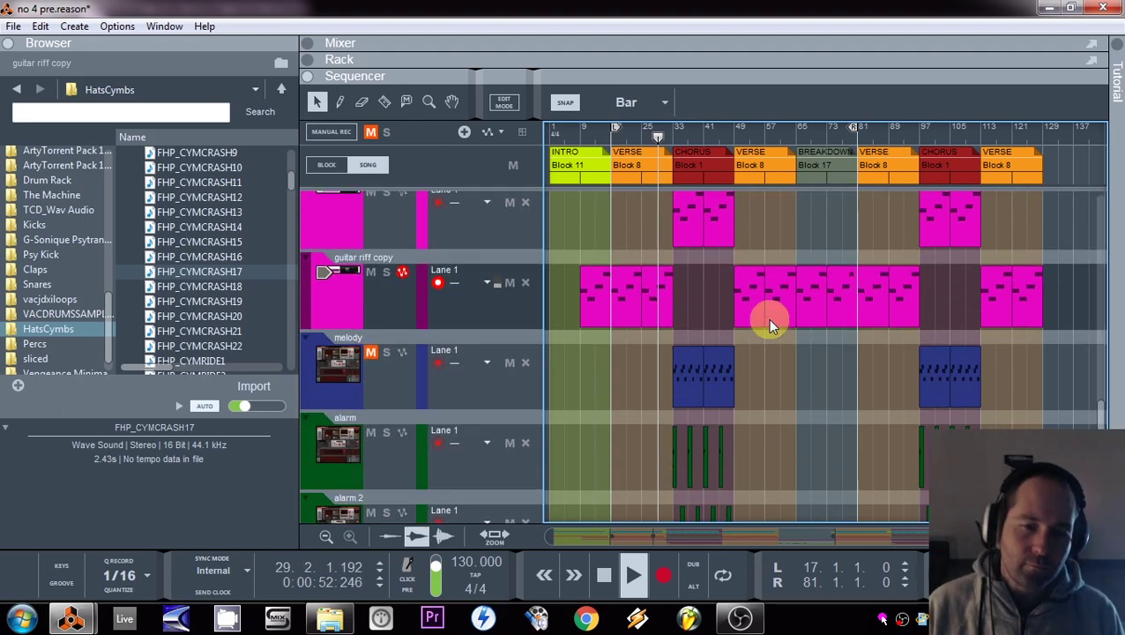
drag(781, 384, 686, 397)
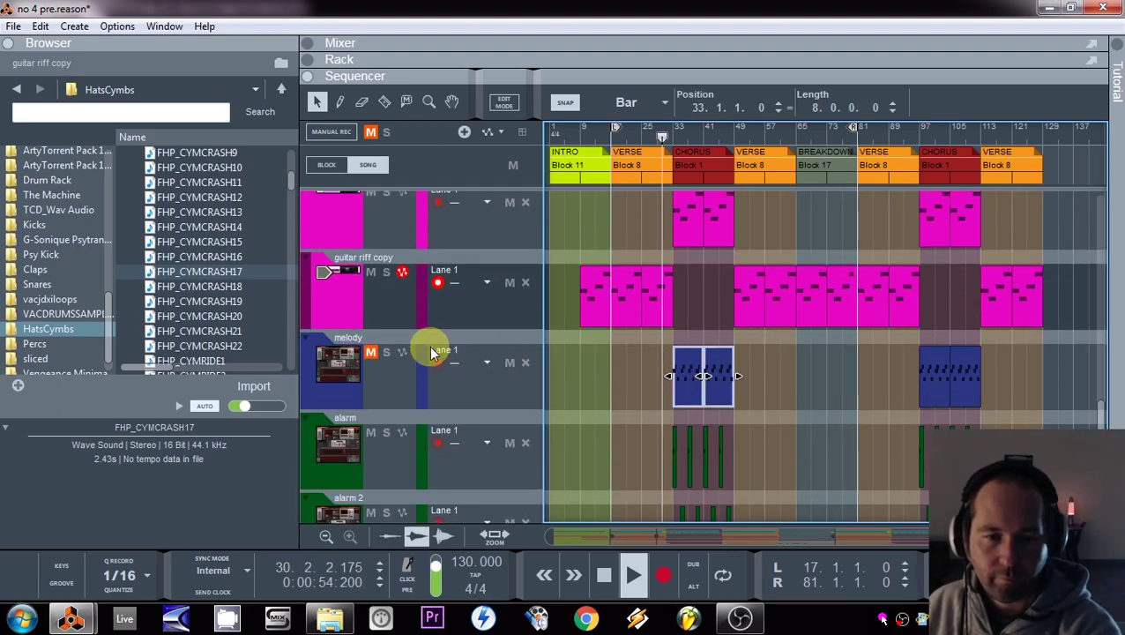
key(Delete)
click(361, 354)
- Listen through the first chorus and second verse into the breakdown while examining the clips on the alarm, pad, Redrum and FX tracks
scroll(724, 443, down, 3)
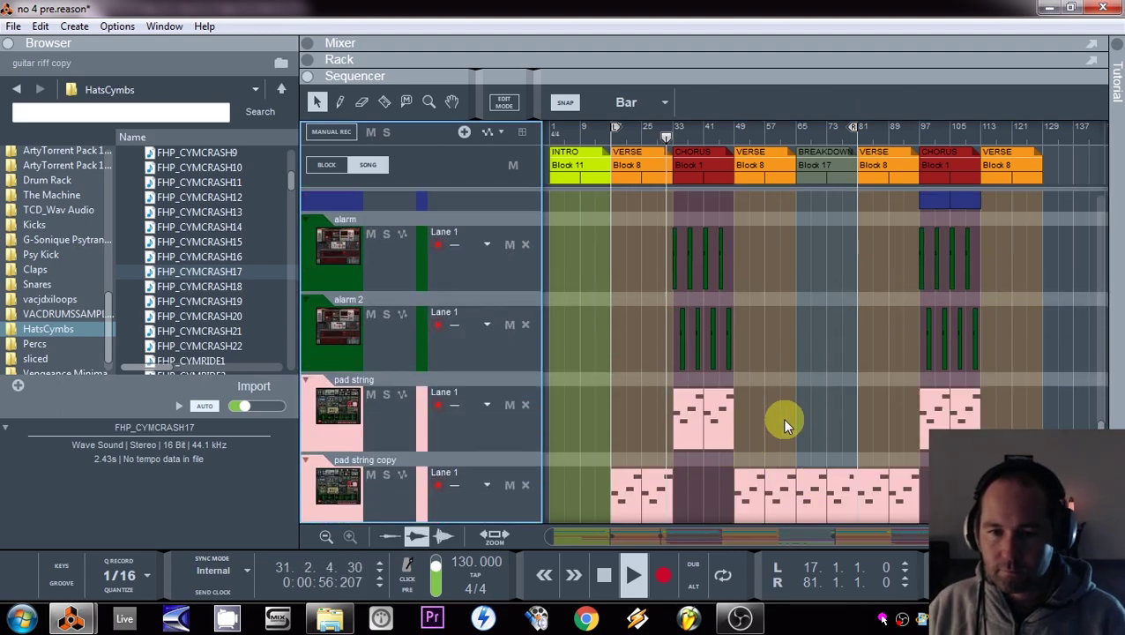
scroll(789, 421, down, 1)
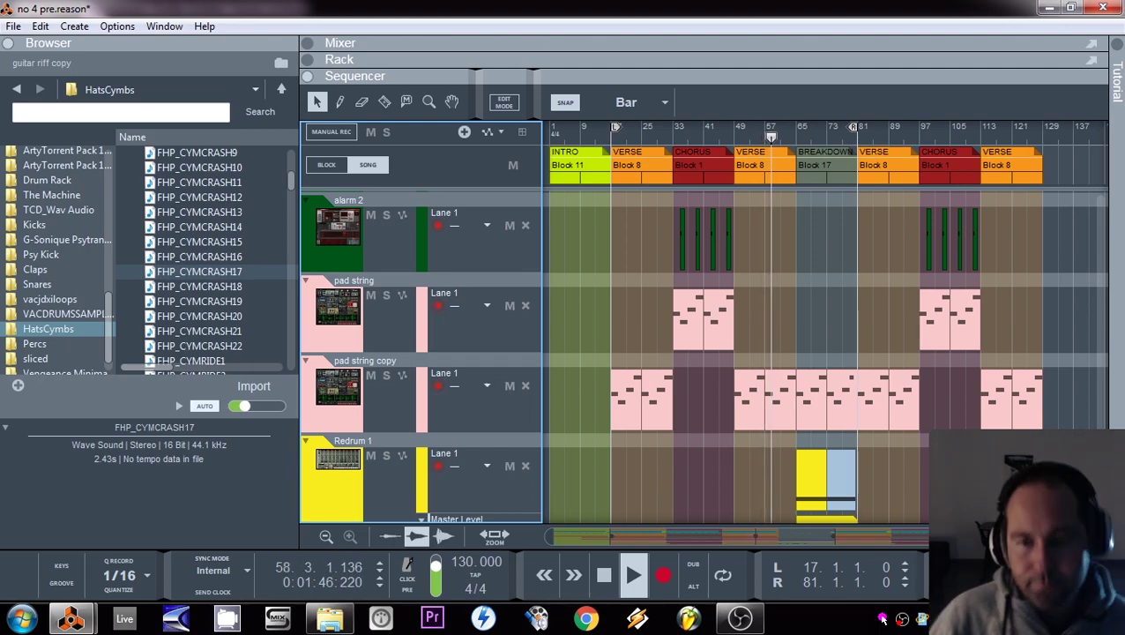
scroll(787, 278, down, 3)
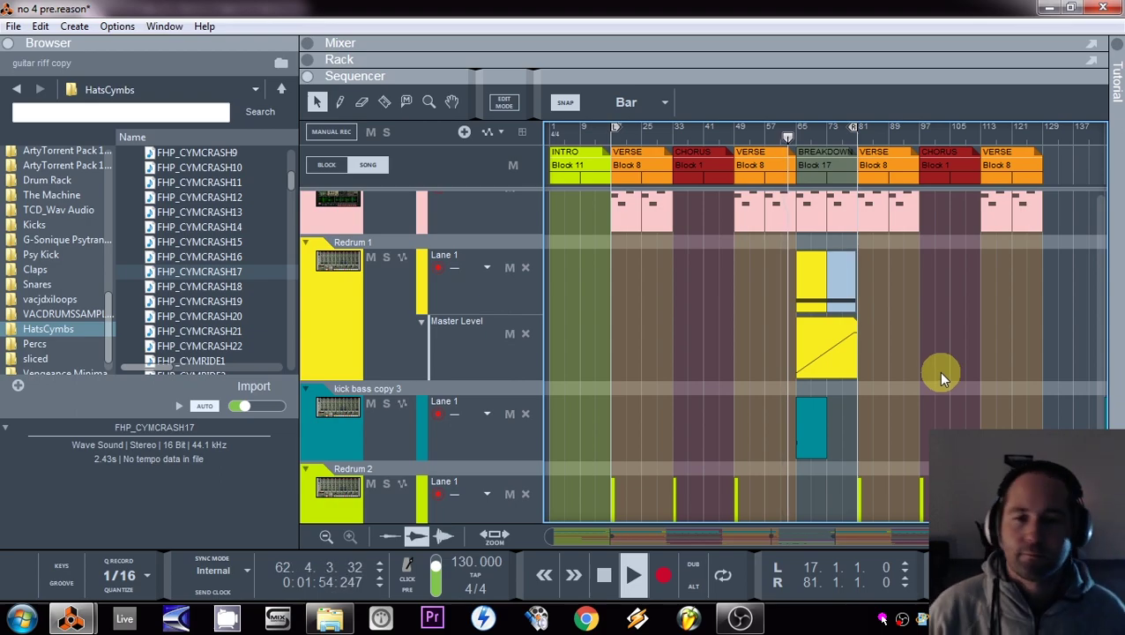
scroll(937, 374, down, 5)
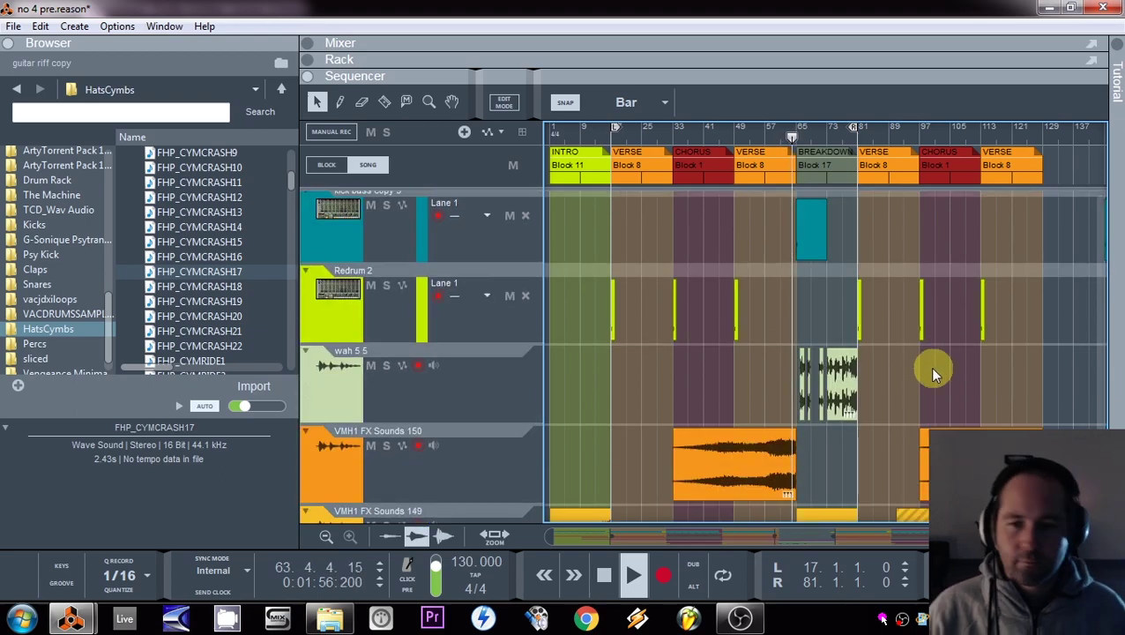
scroll(929, 367, down, 3)
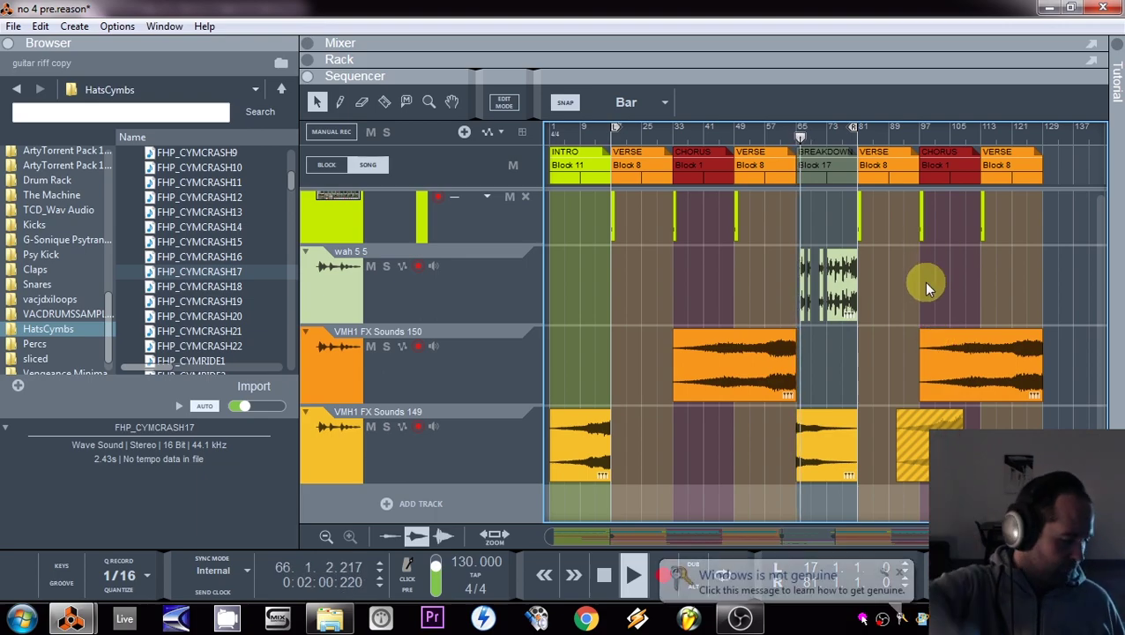
- Delete the guitar riff copy clips in the breakdown section
scroll(881, 309, up, 10)
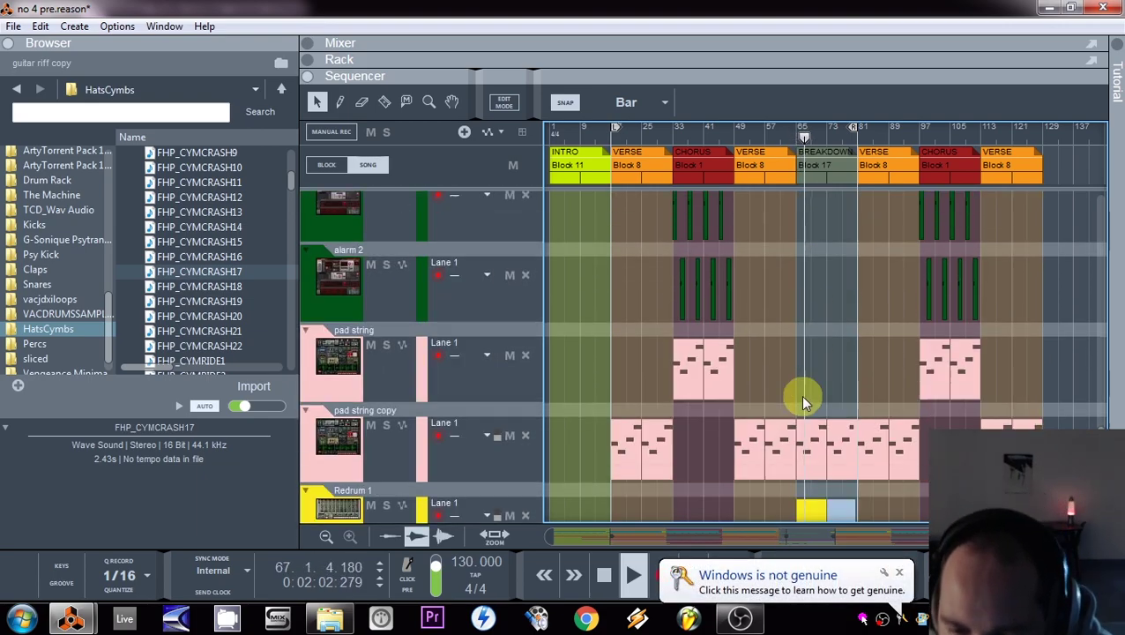
scroll(802, 397, down, 8)
scroll(804, 393, up, 10)
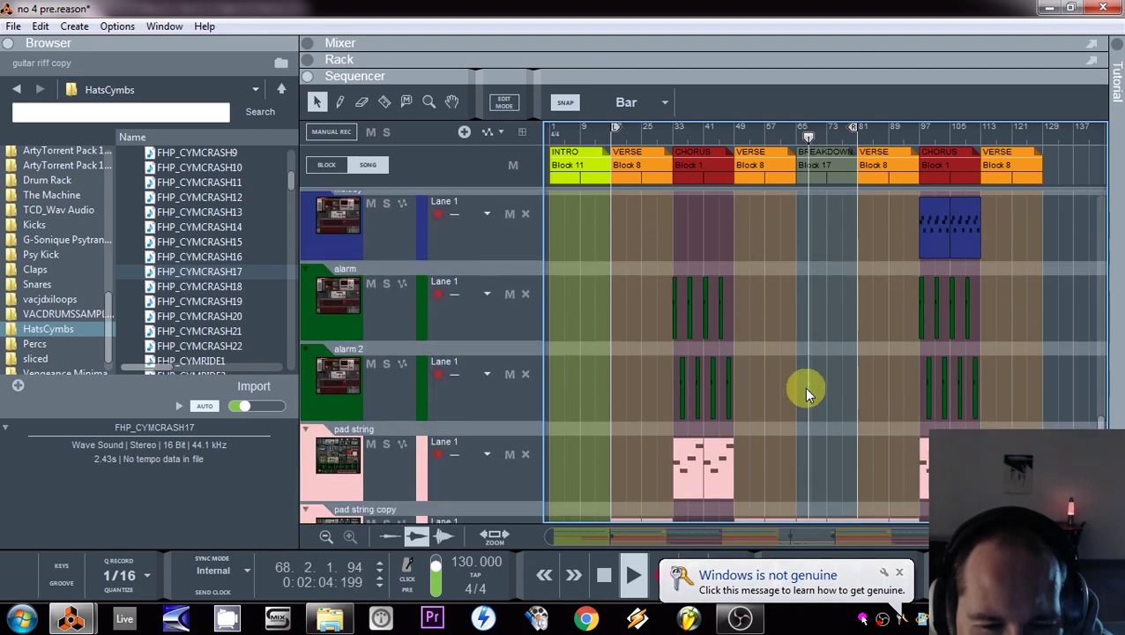
scroll(803, 389, up, 3)
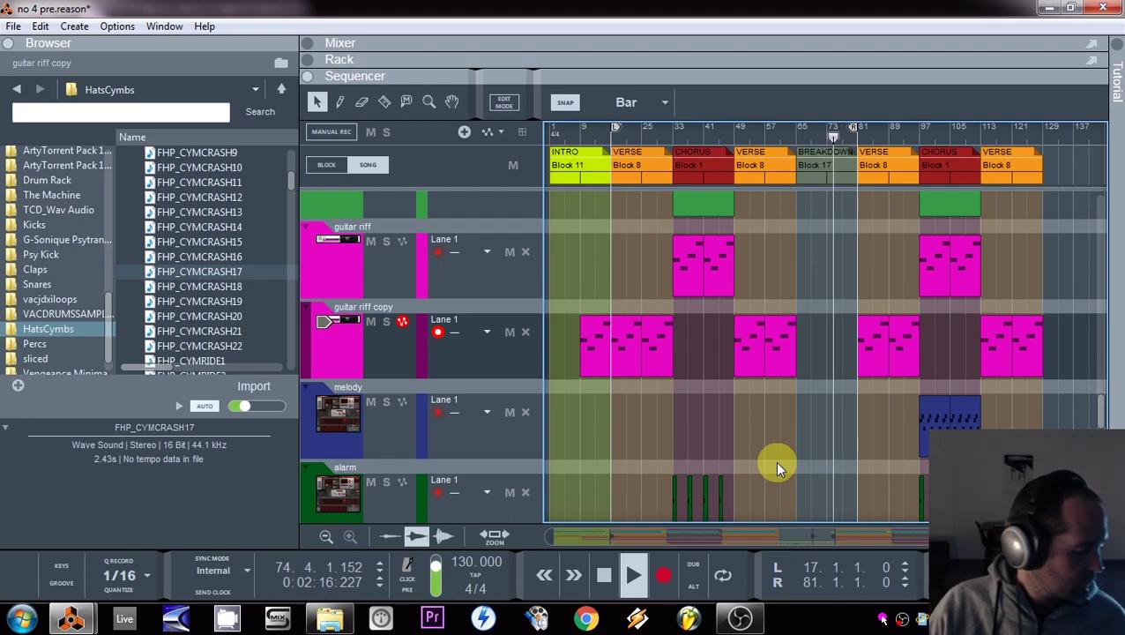
- Listen into the verse after the breakdown, stop playback and delete the guitar riff copy clip at bar 81
scroll(822, 382, down, 3)
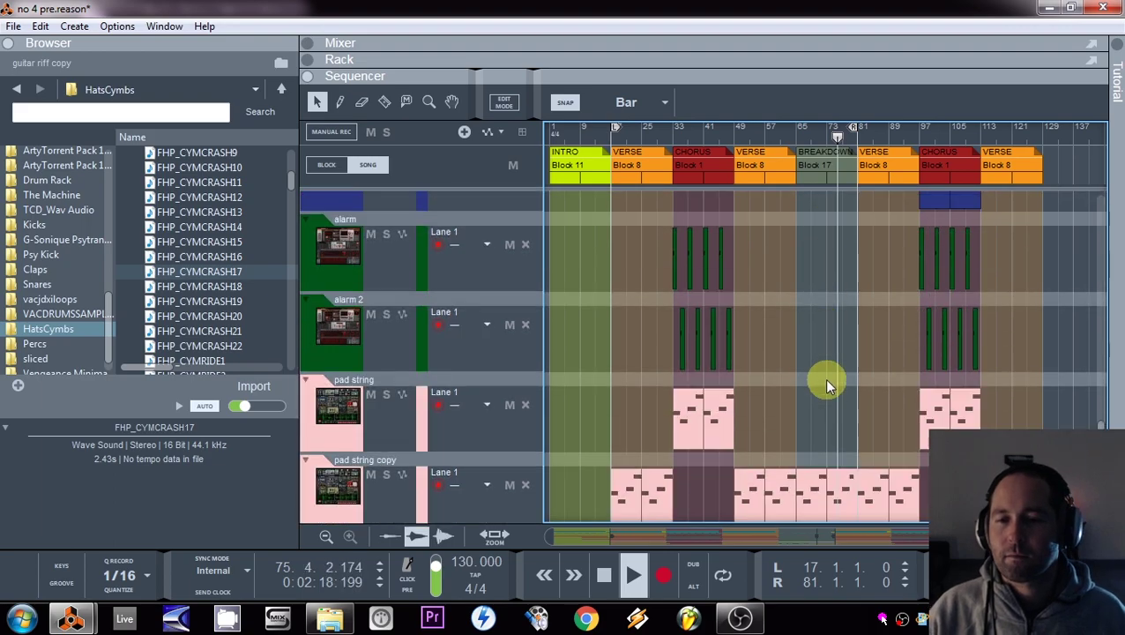
scroll(823, 378, down, 2)
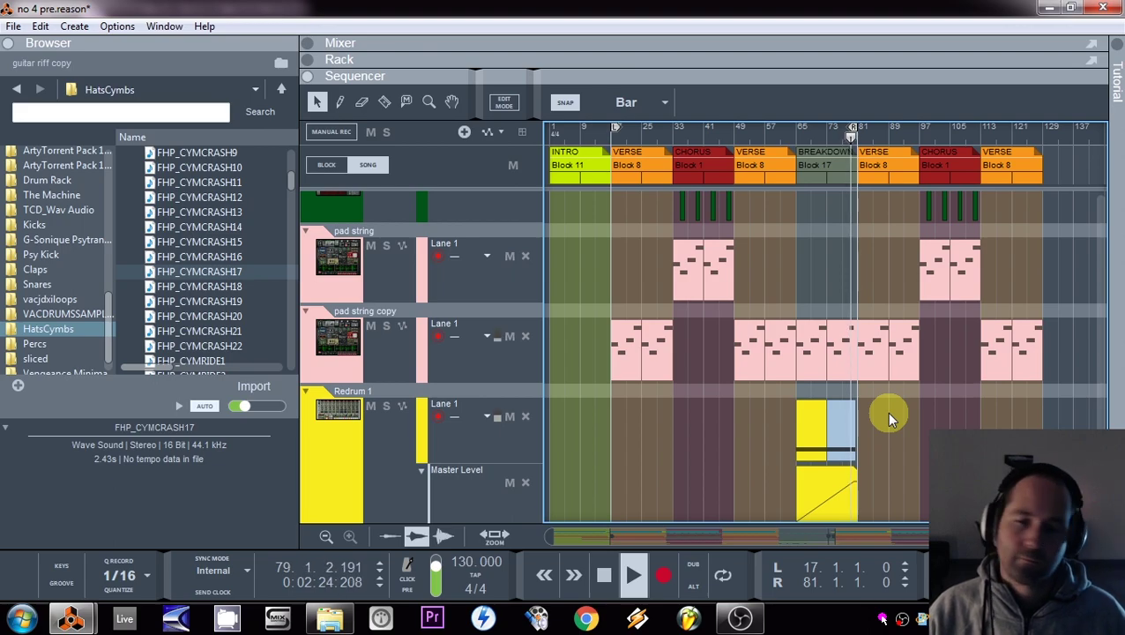
scroll(885, 411, down, 2)
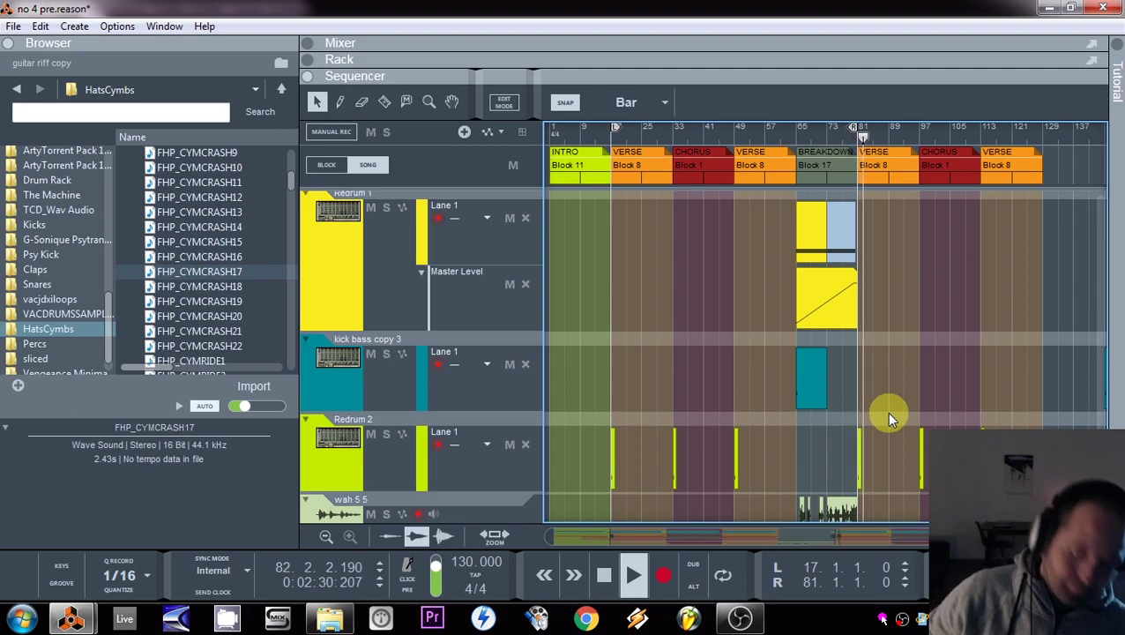
scroll(885, 412, up, 2)
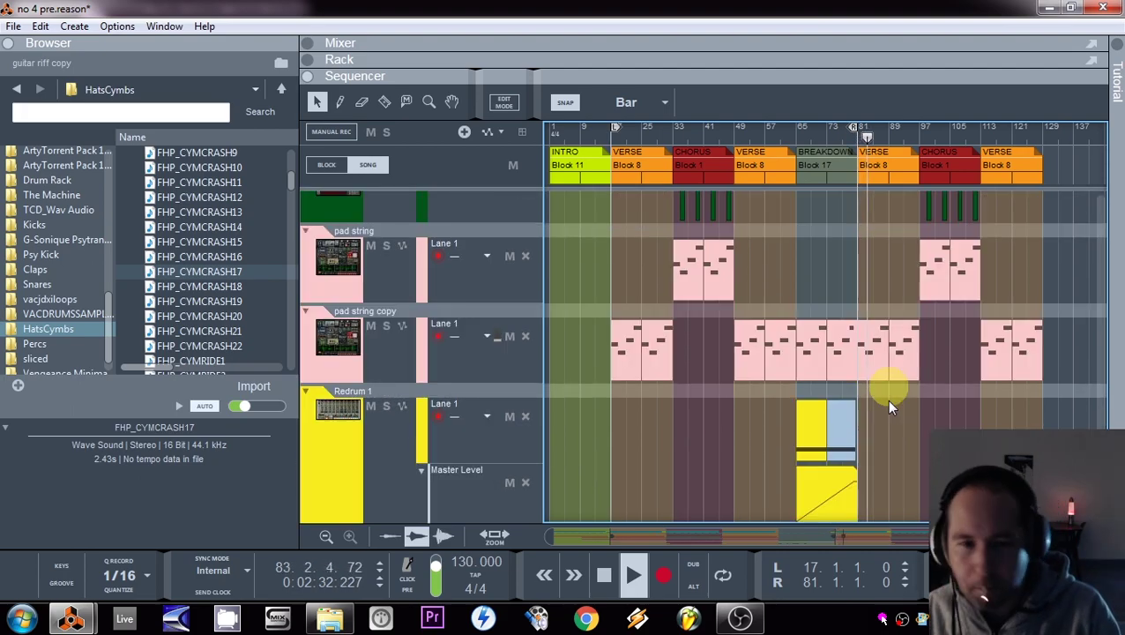
scroll(886, 411, down, 5)
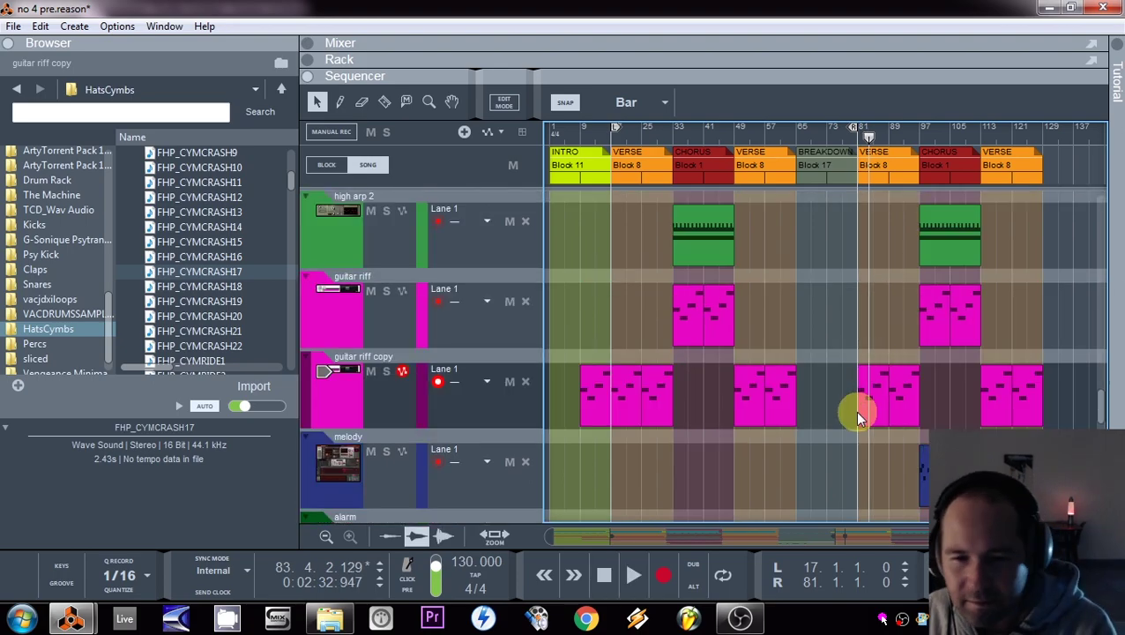
click(861, 411)
key(Delete)
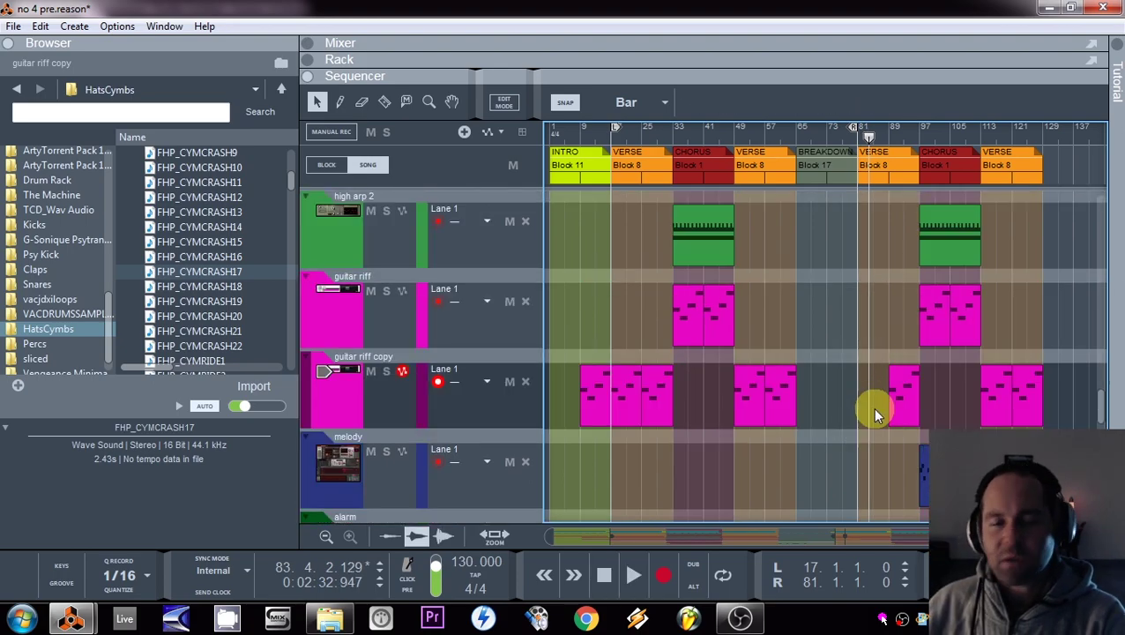
- Move the song position to bar 125 and save the song
scroll(949, 405, down, 5)
drag(867, 141, 1026, 139)
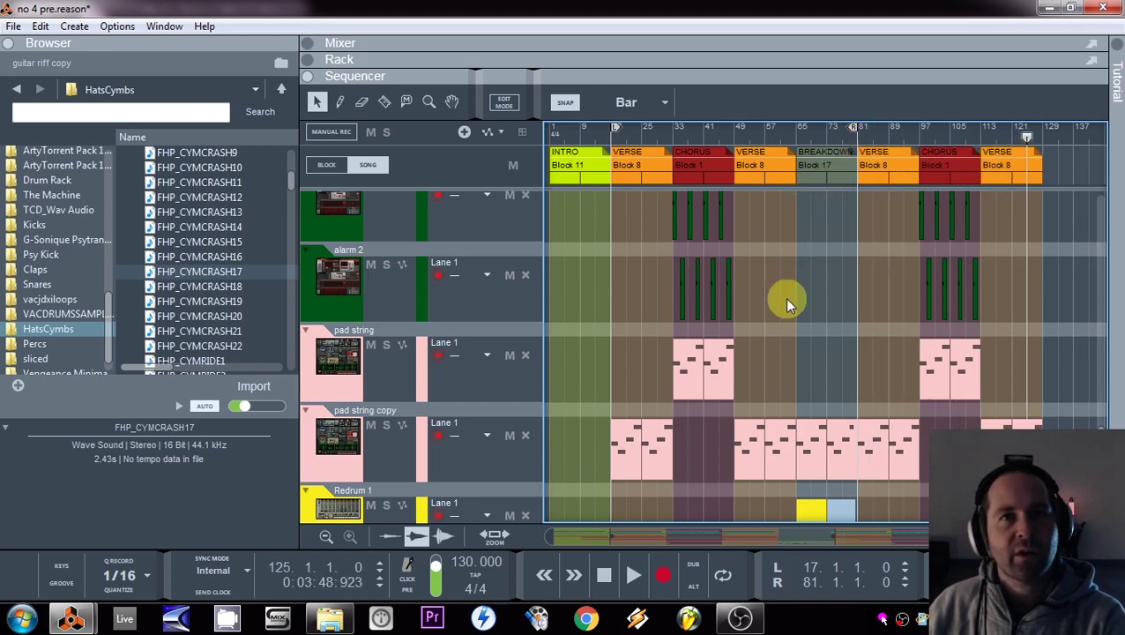
scroll(784, 297, down, 5)
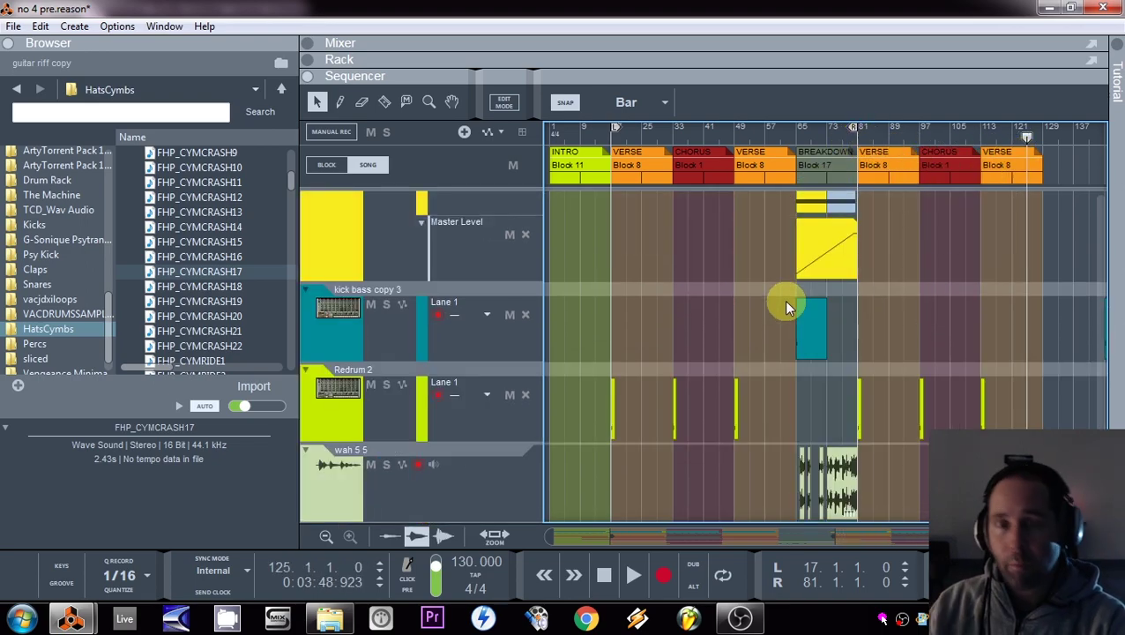
scroll(783, 300, down, 3)
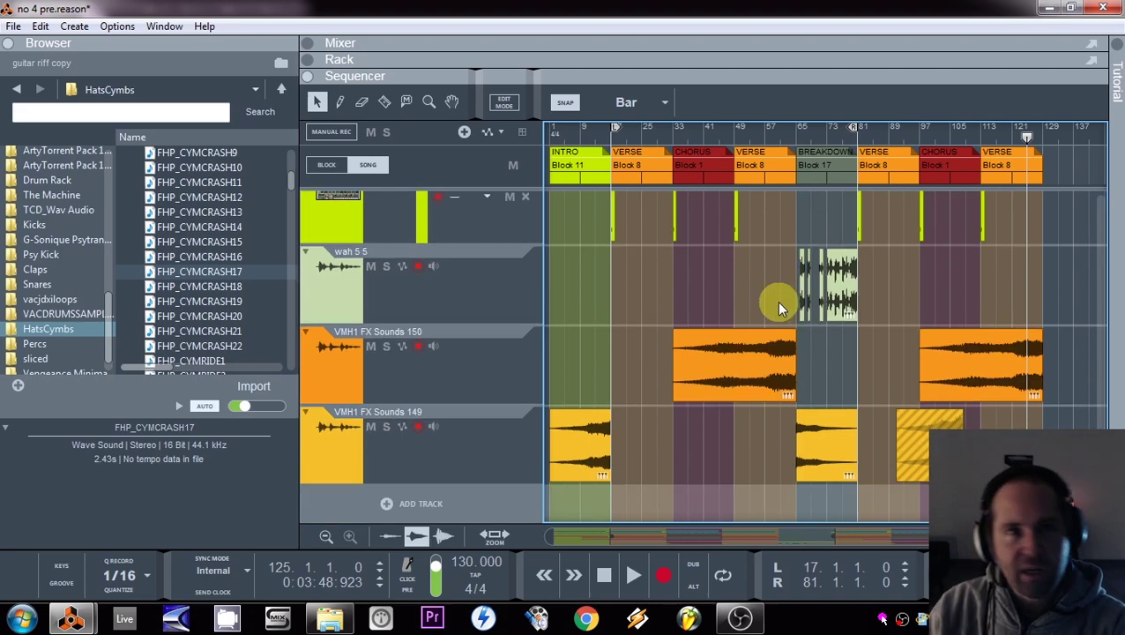
scroll(846, 300, up, 5)
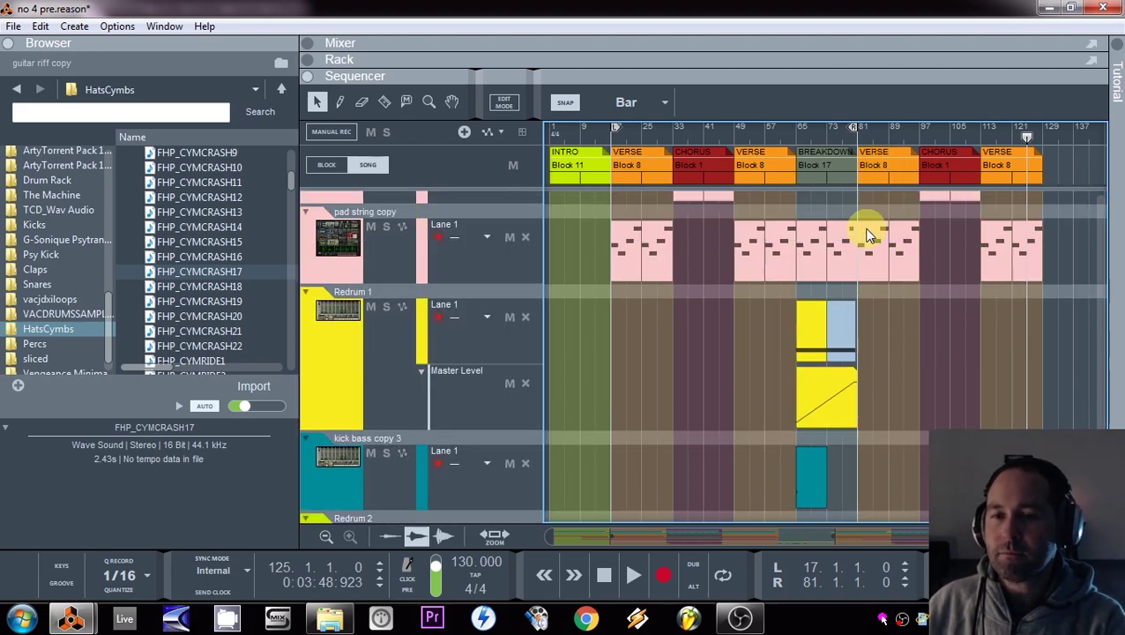
scroll(854, 335, up, 4)
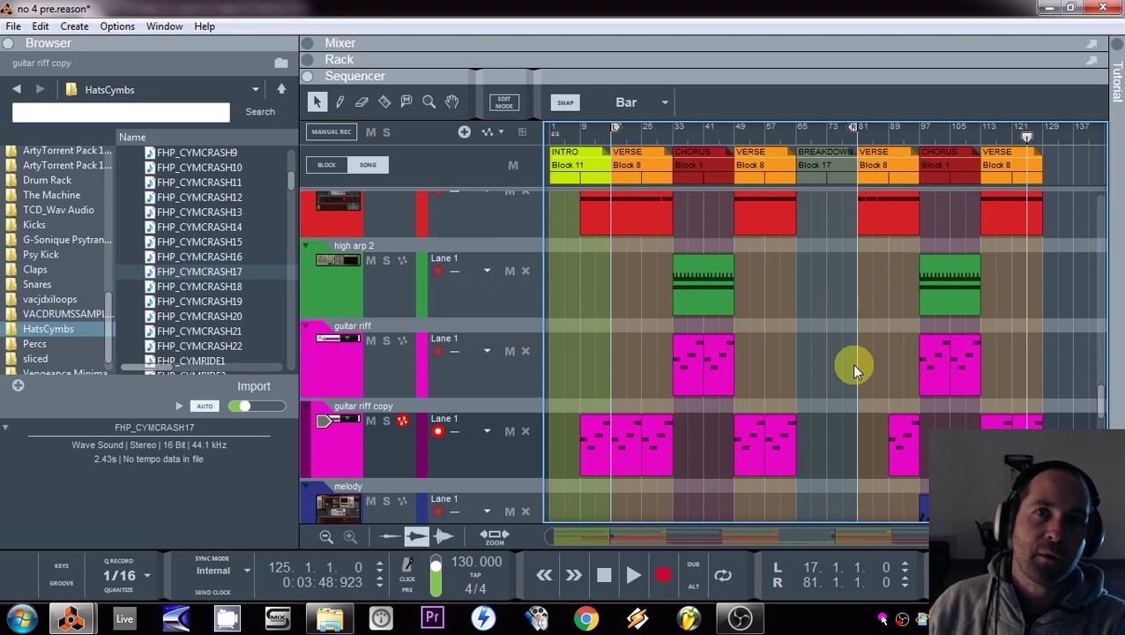
scroll(851, 363, up, 5)
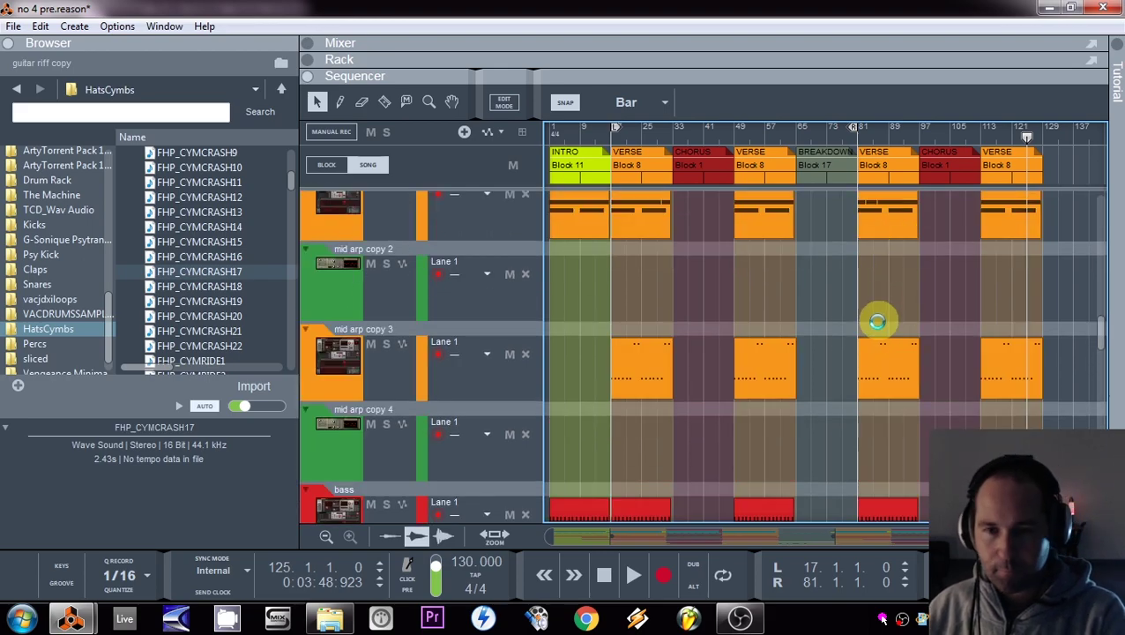
scroll(821, 232, up, 6)
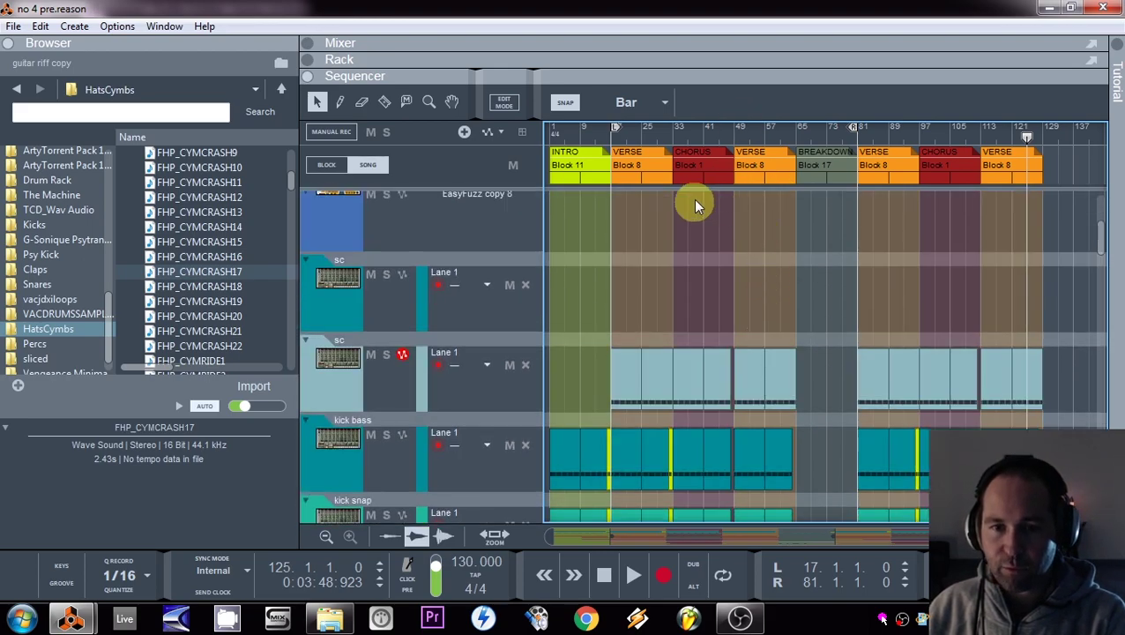
- Examine the Block 1 chorus at bar 33 across the tracks and select its two guitar riff clips
click(692, 168)
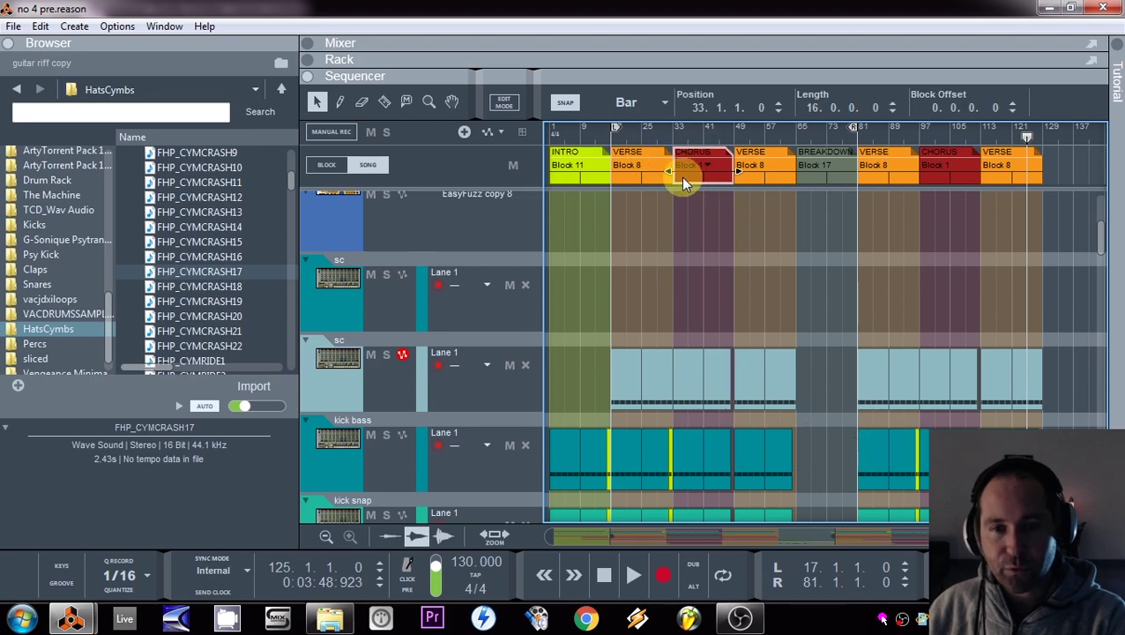
scroll(687, 271, down, 8)
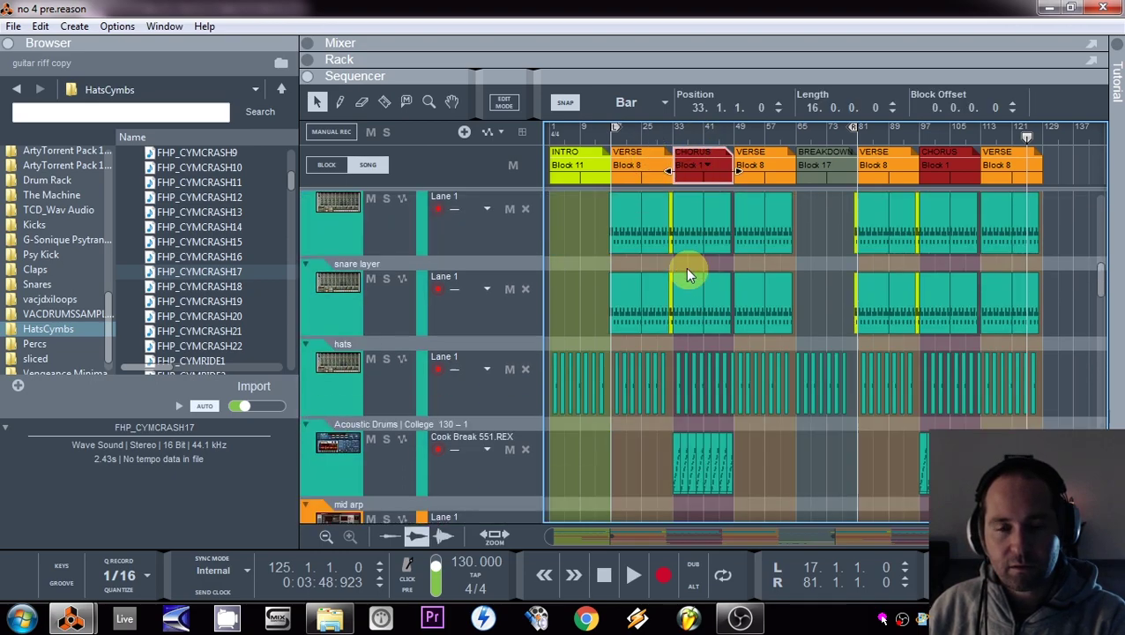
scroll(672, 405, down, 5)
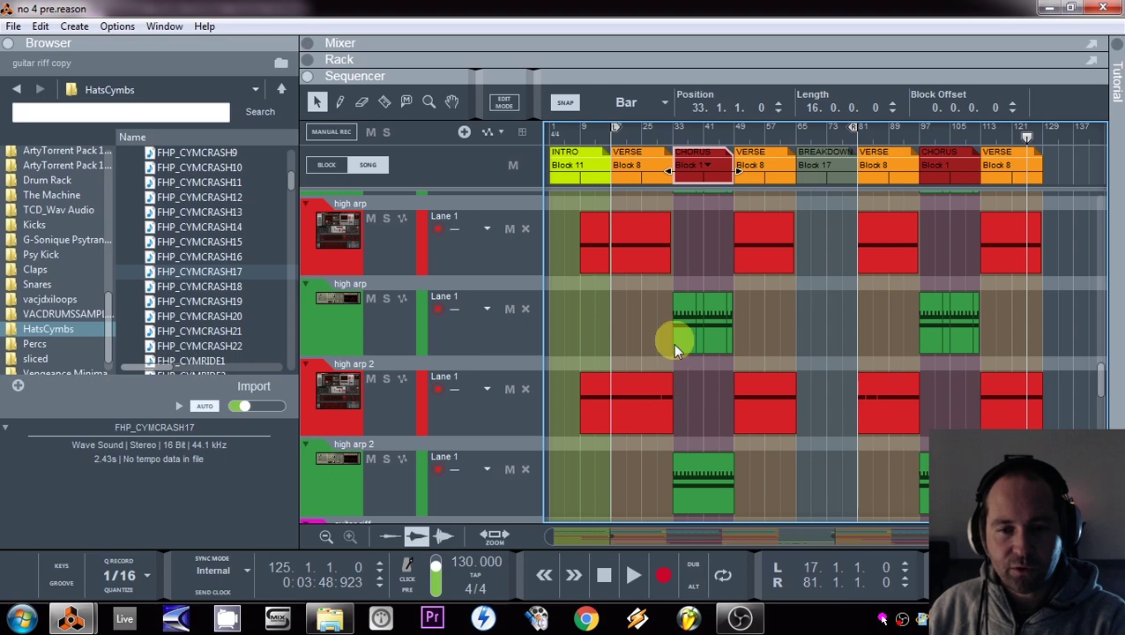
click(627, 387)
click(674, 389)
click(664, 381)
click(687, 309)
click(710, 317)
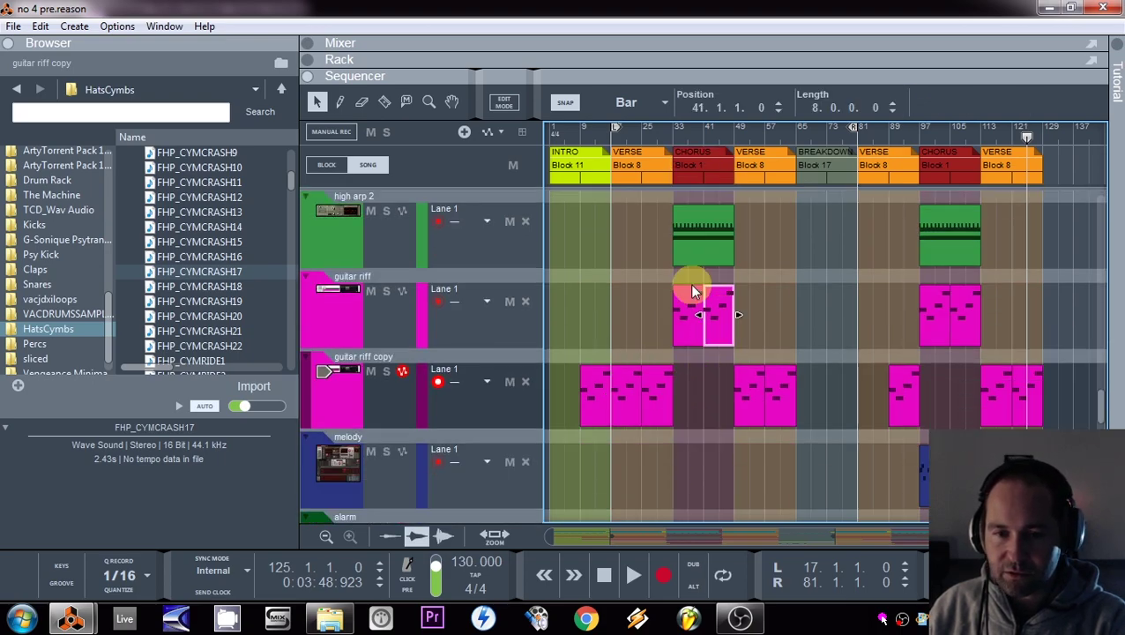
drag(767, 287, 659, 308)
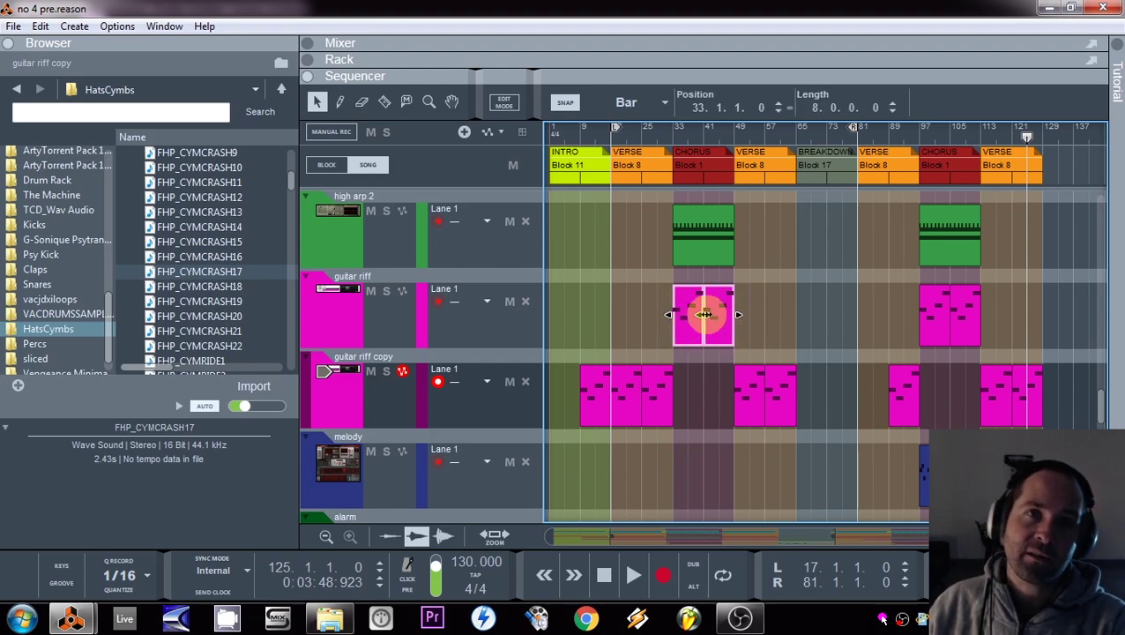